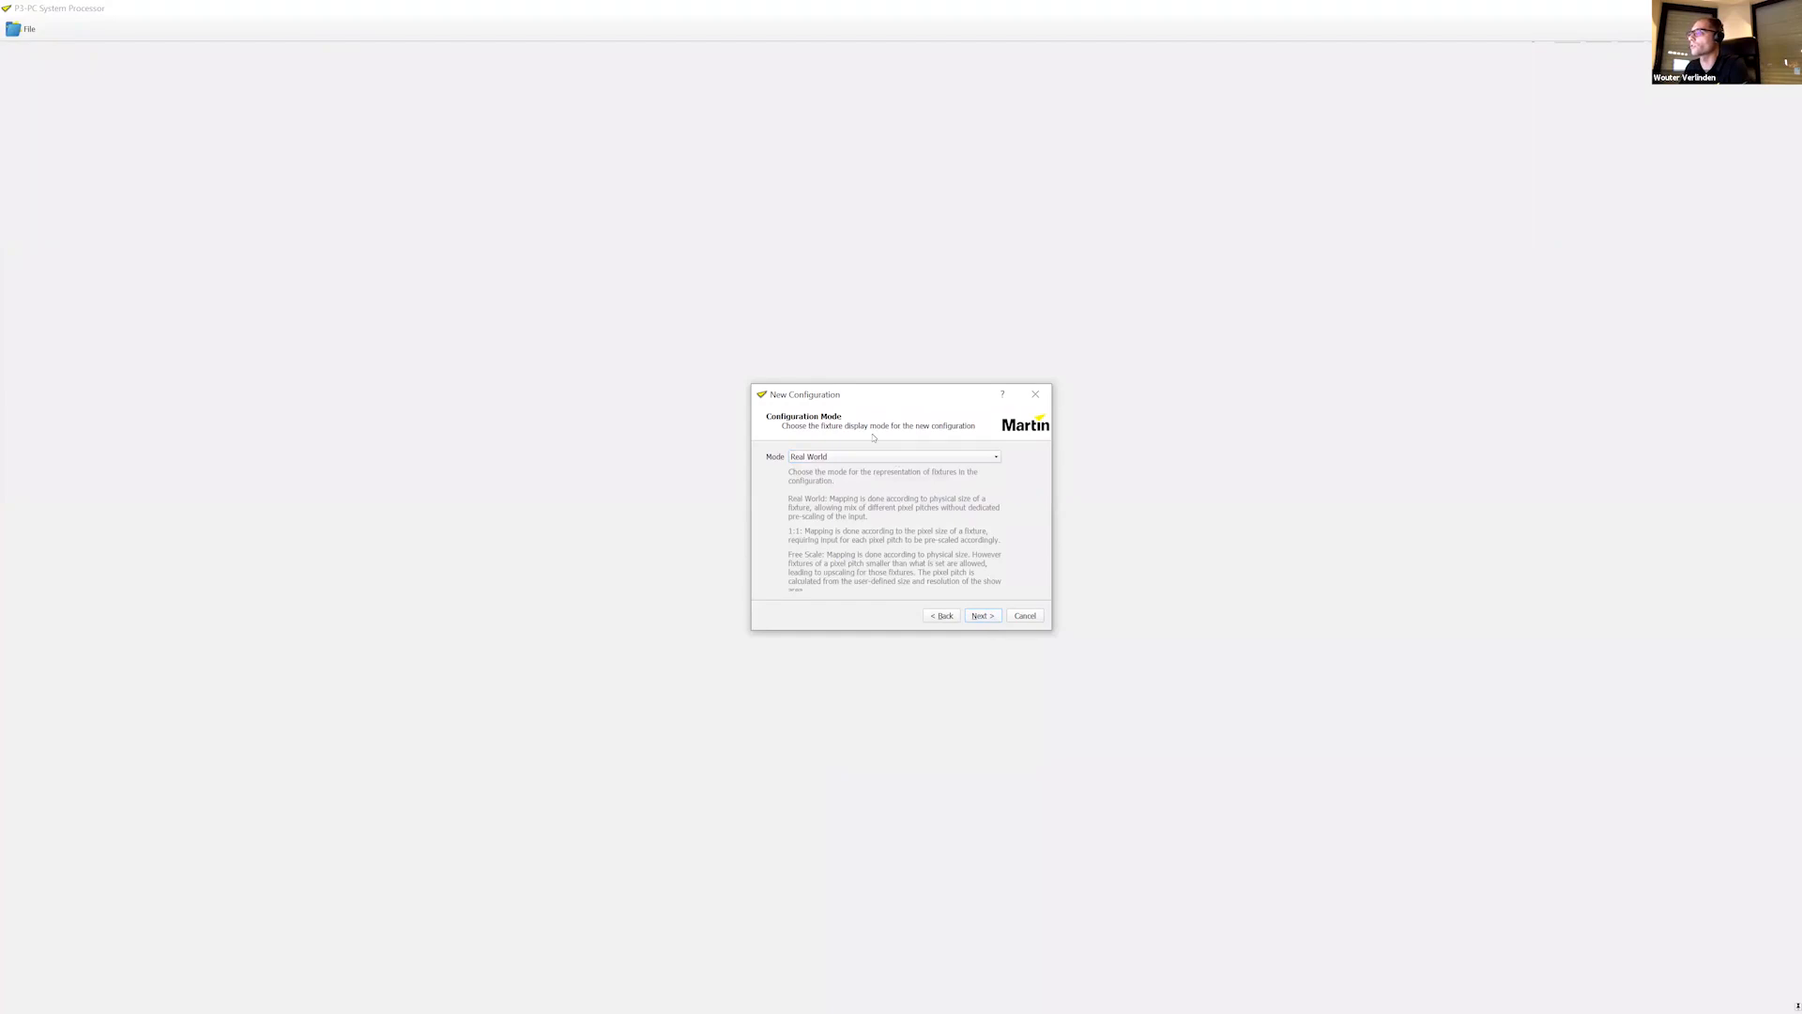
# Step: Finish the Real World configuration with a 10.00 mm pixel pitch and a 1920 by 1080 pixel workspace
pyautogui.click(981, 616)
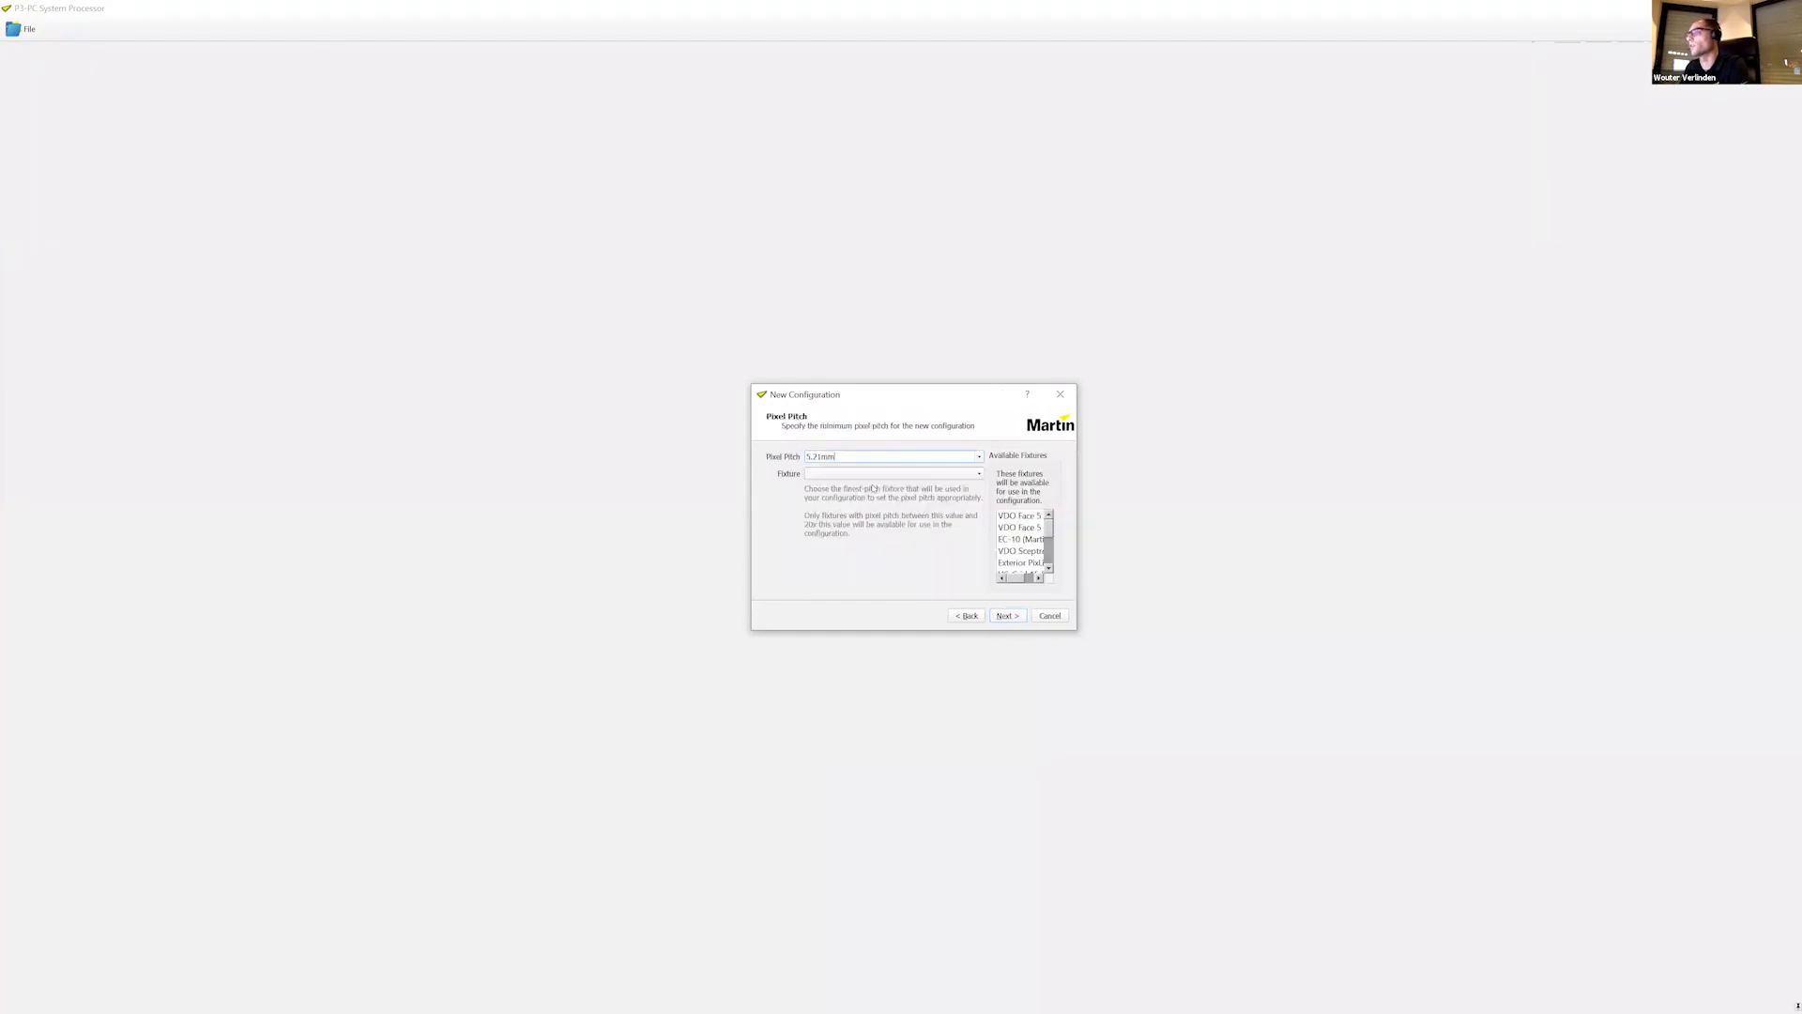
pyautogui.click(979, 458)
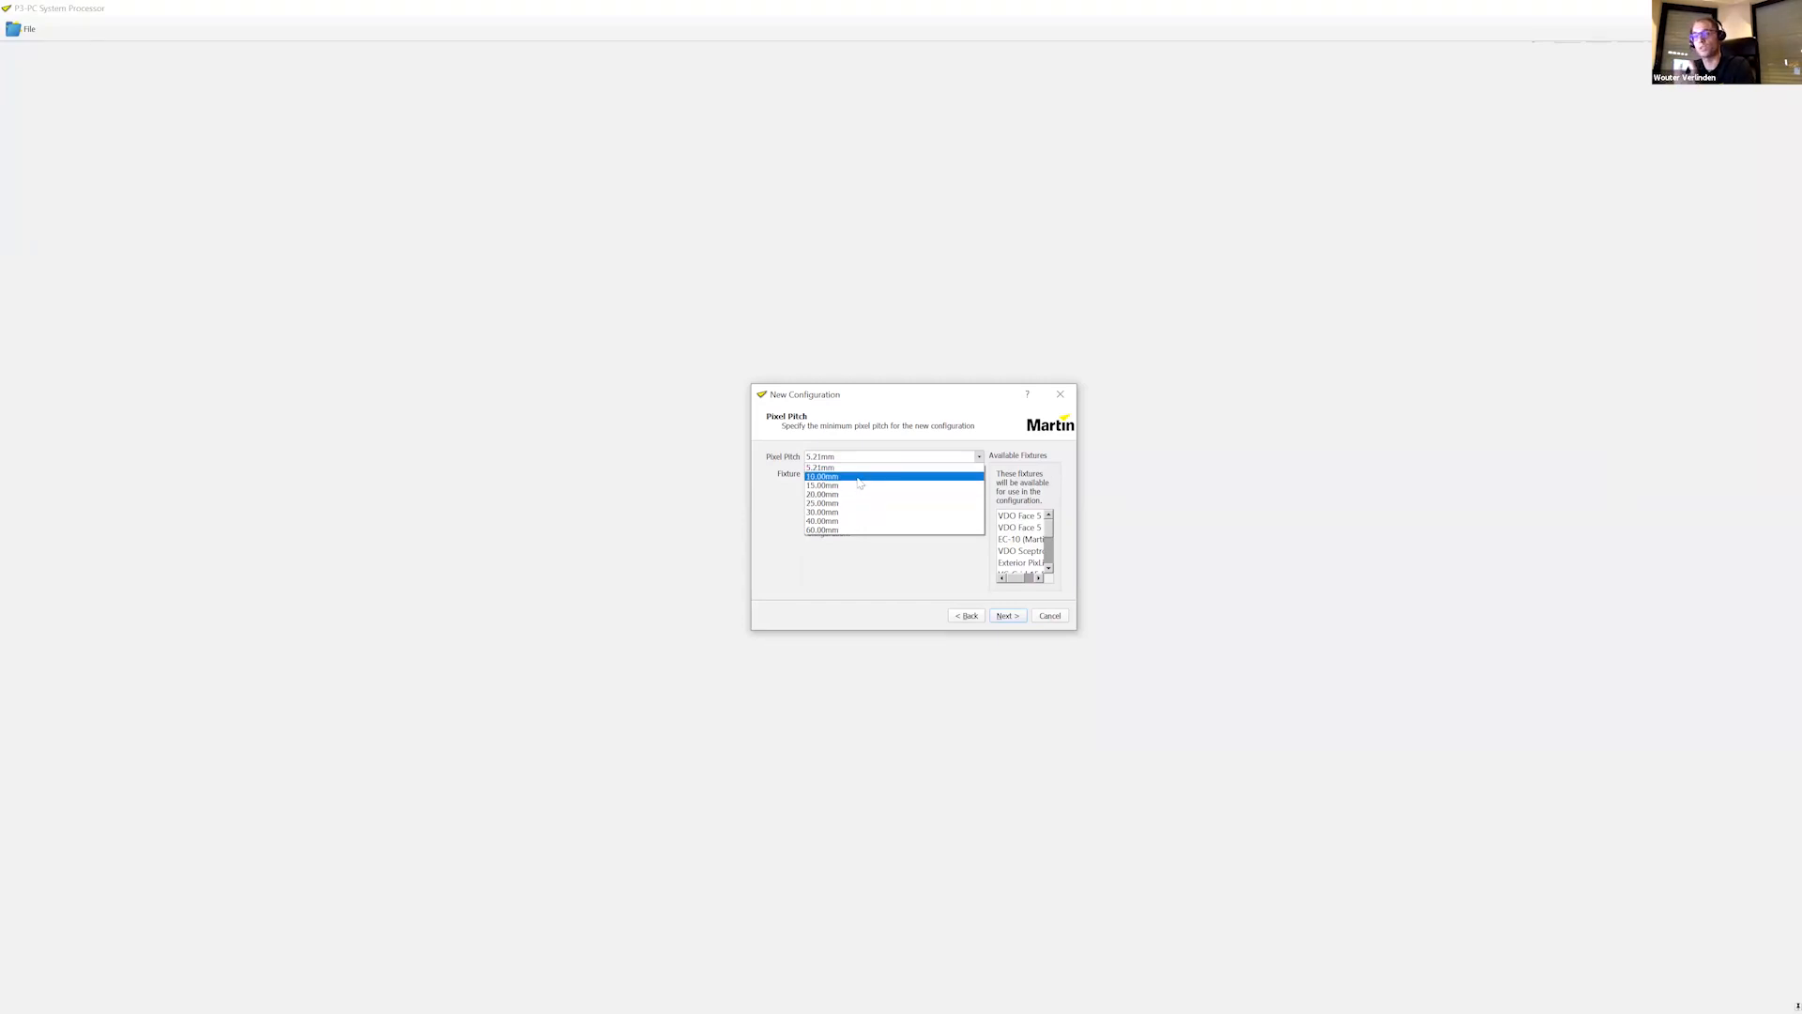
pyautogui.click(858, 477)
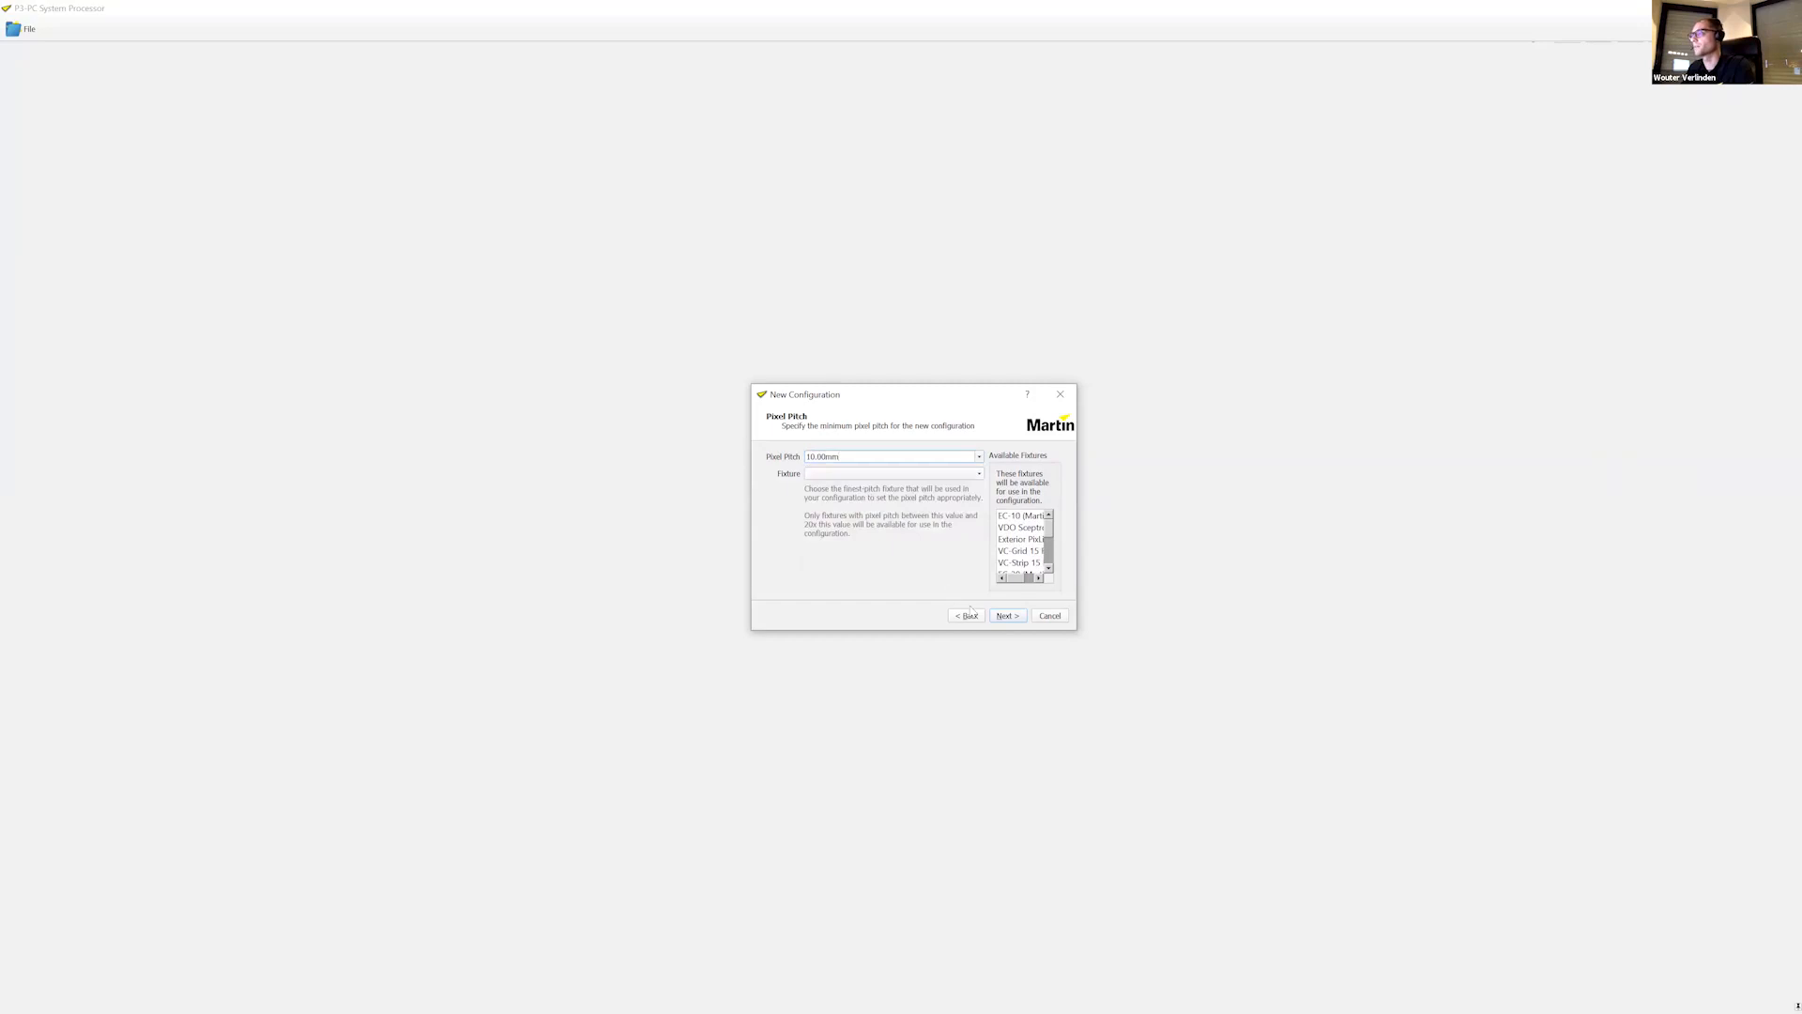
pyautogui.click(1001, 618)
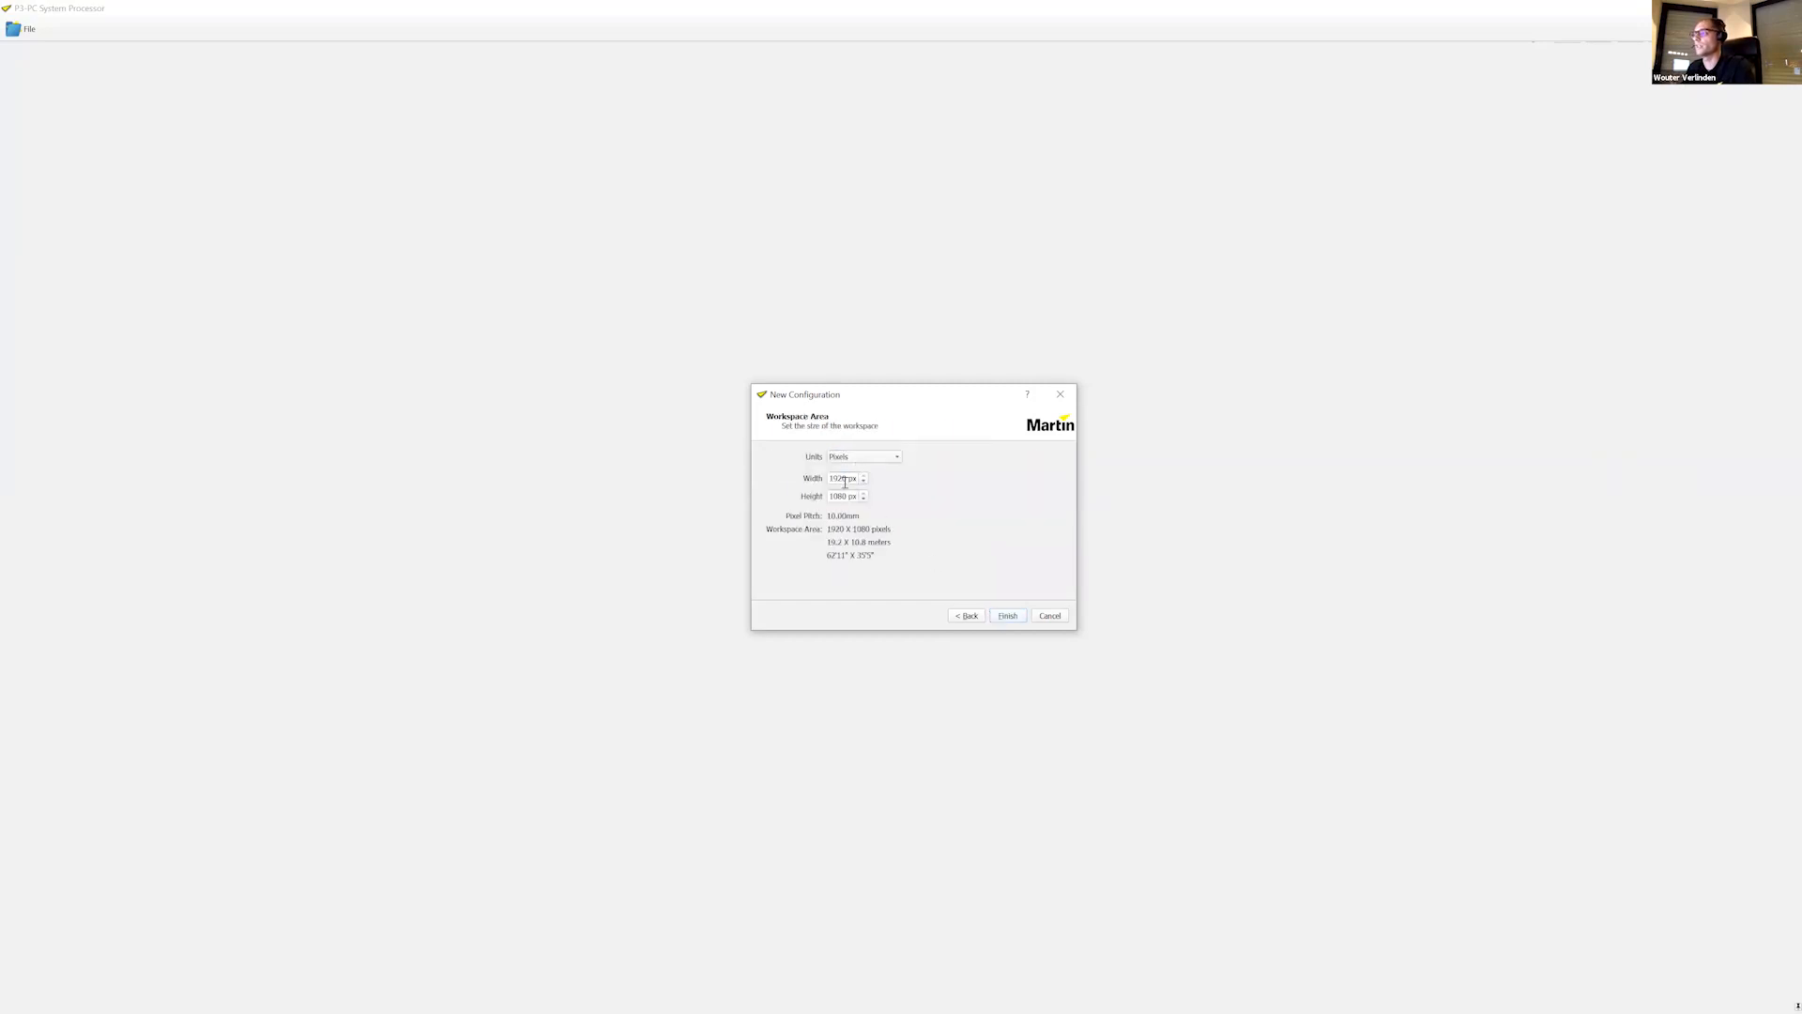
pyautogui.click(860, 458)
pyautogui.click(856, 431)
pyautogui.click(1006, 616)
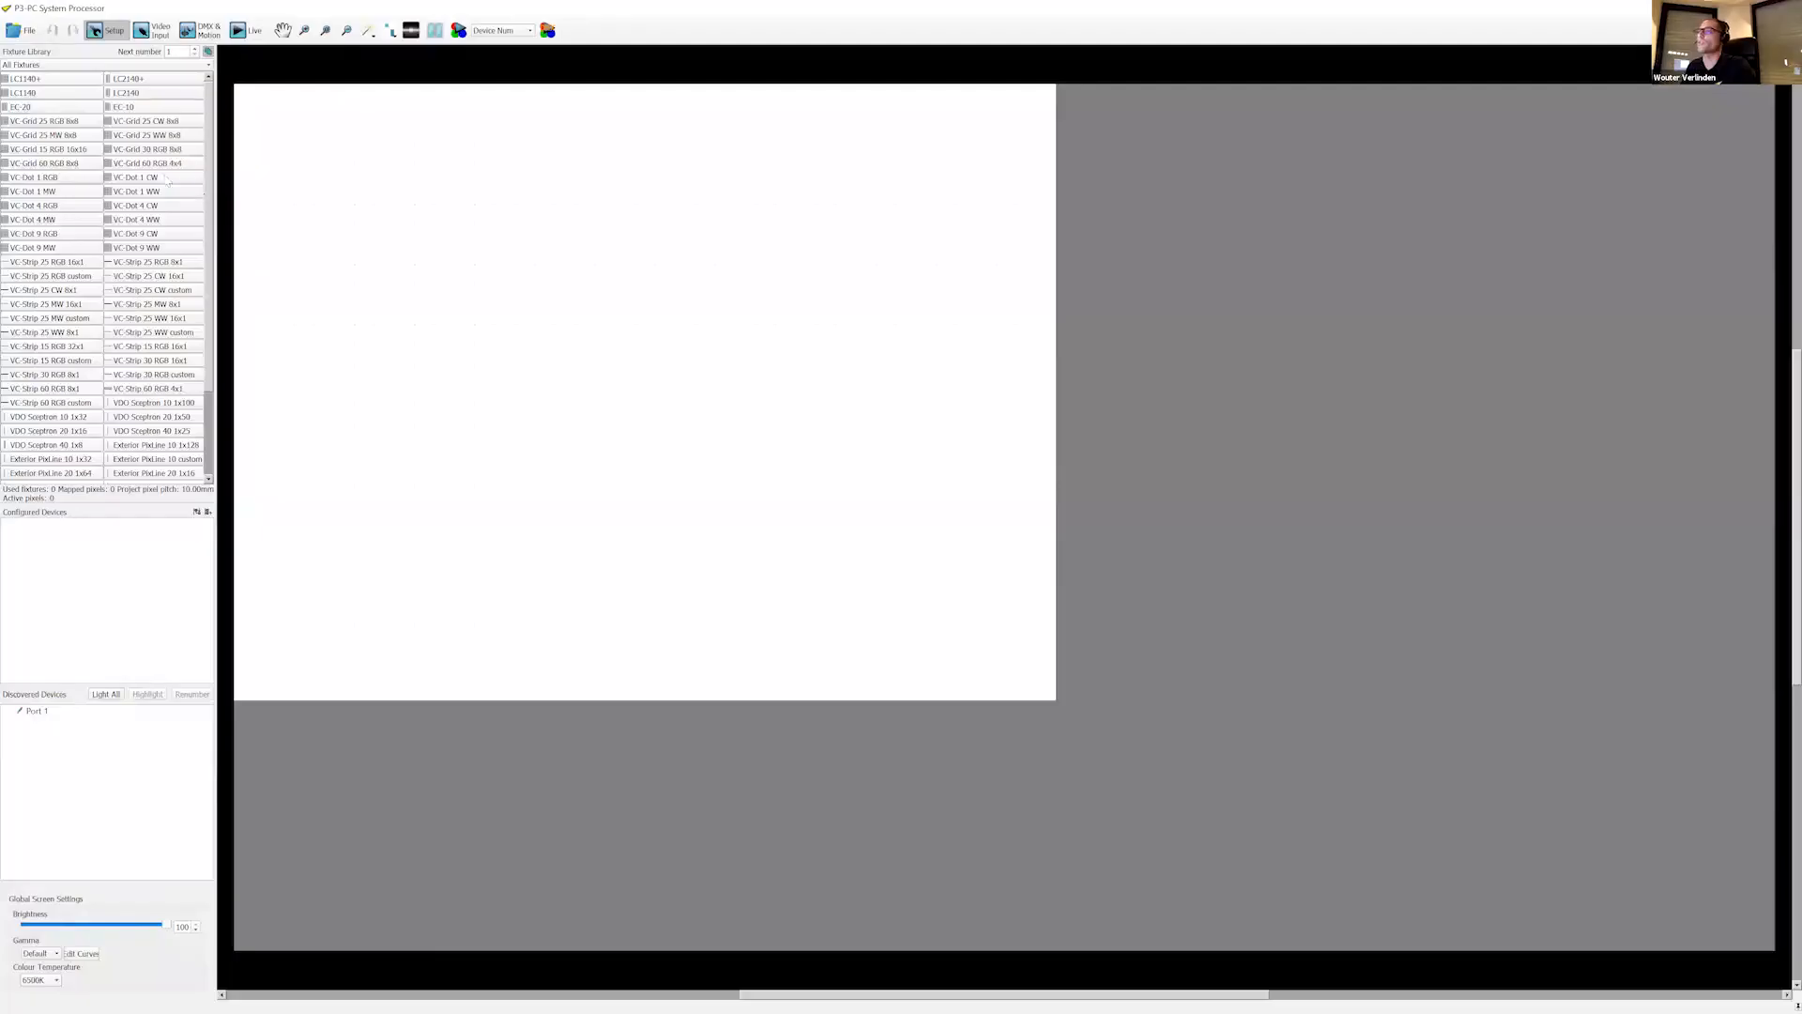
# Step: Filter the fixture library to the VDO Sceptron Series and place a VDO Sceptron 10 1x100 in the workspace
pyautogui.scroll(5, 445, 316)
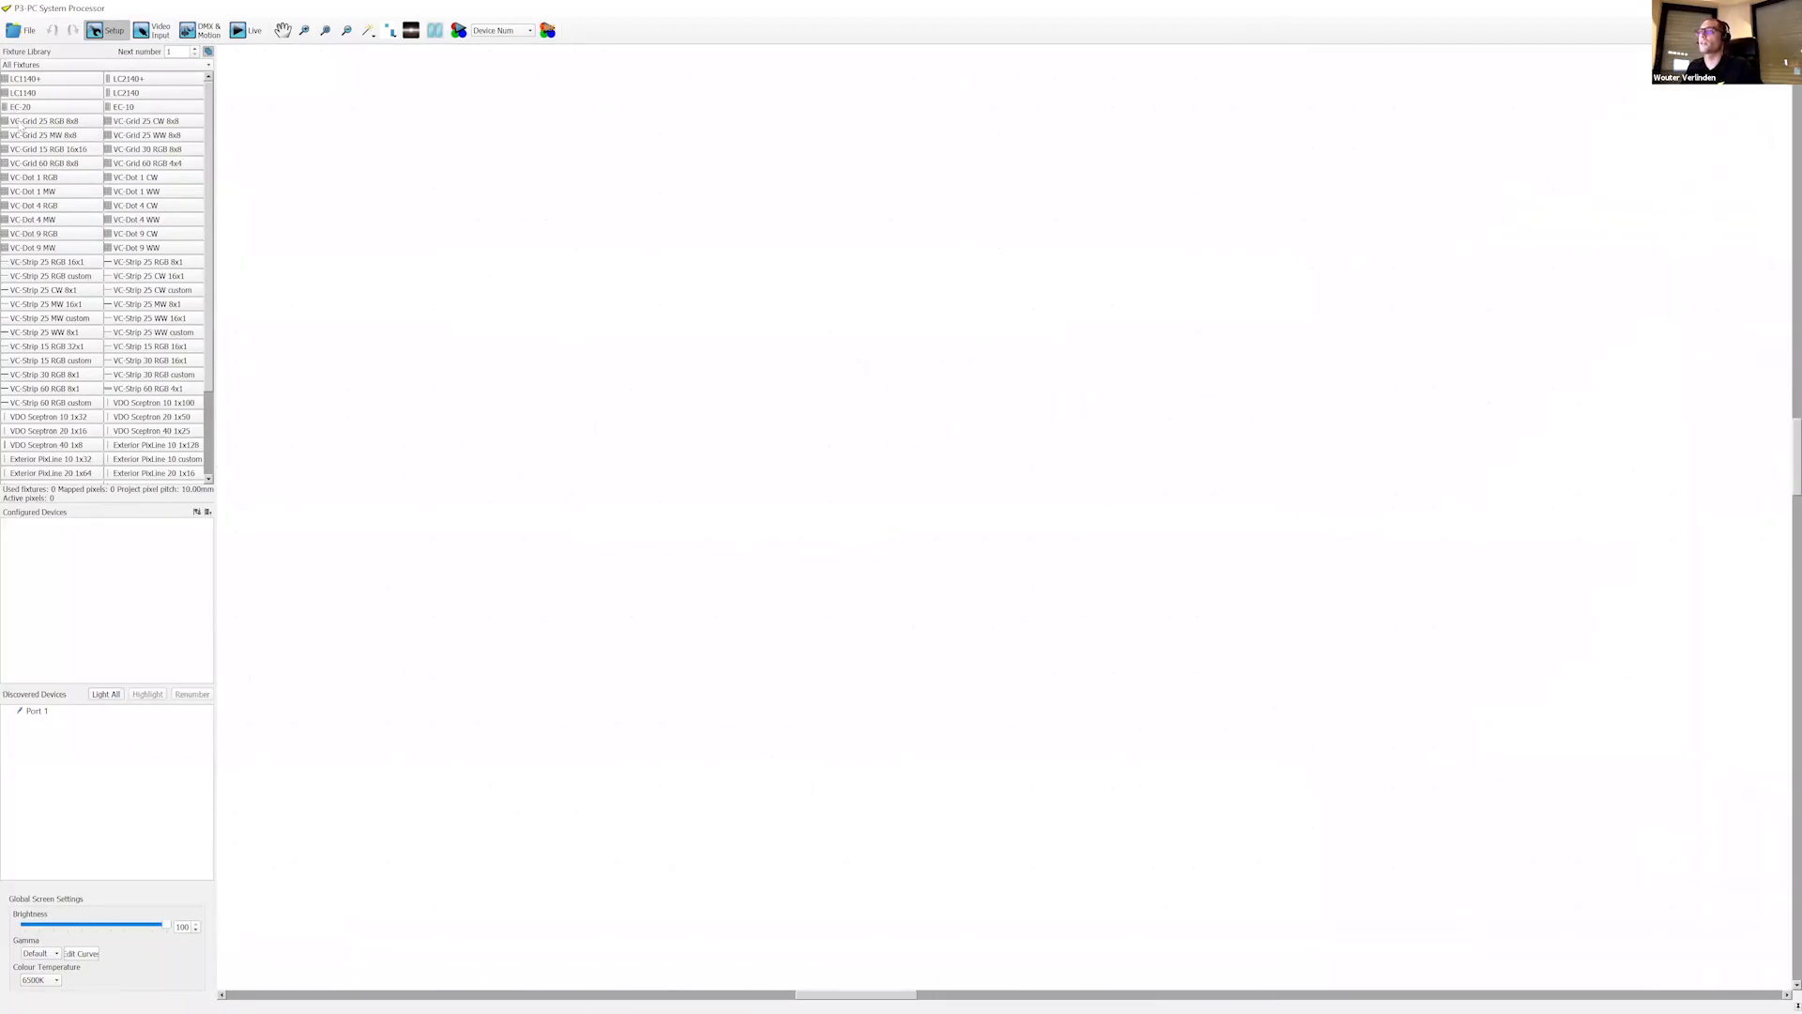
pyautogui.click(22, 65)
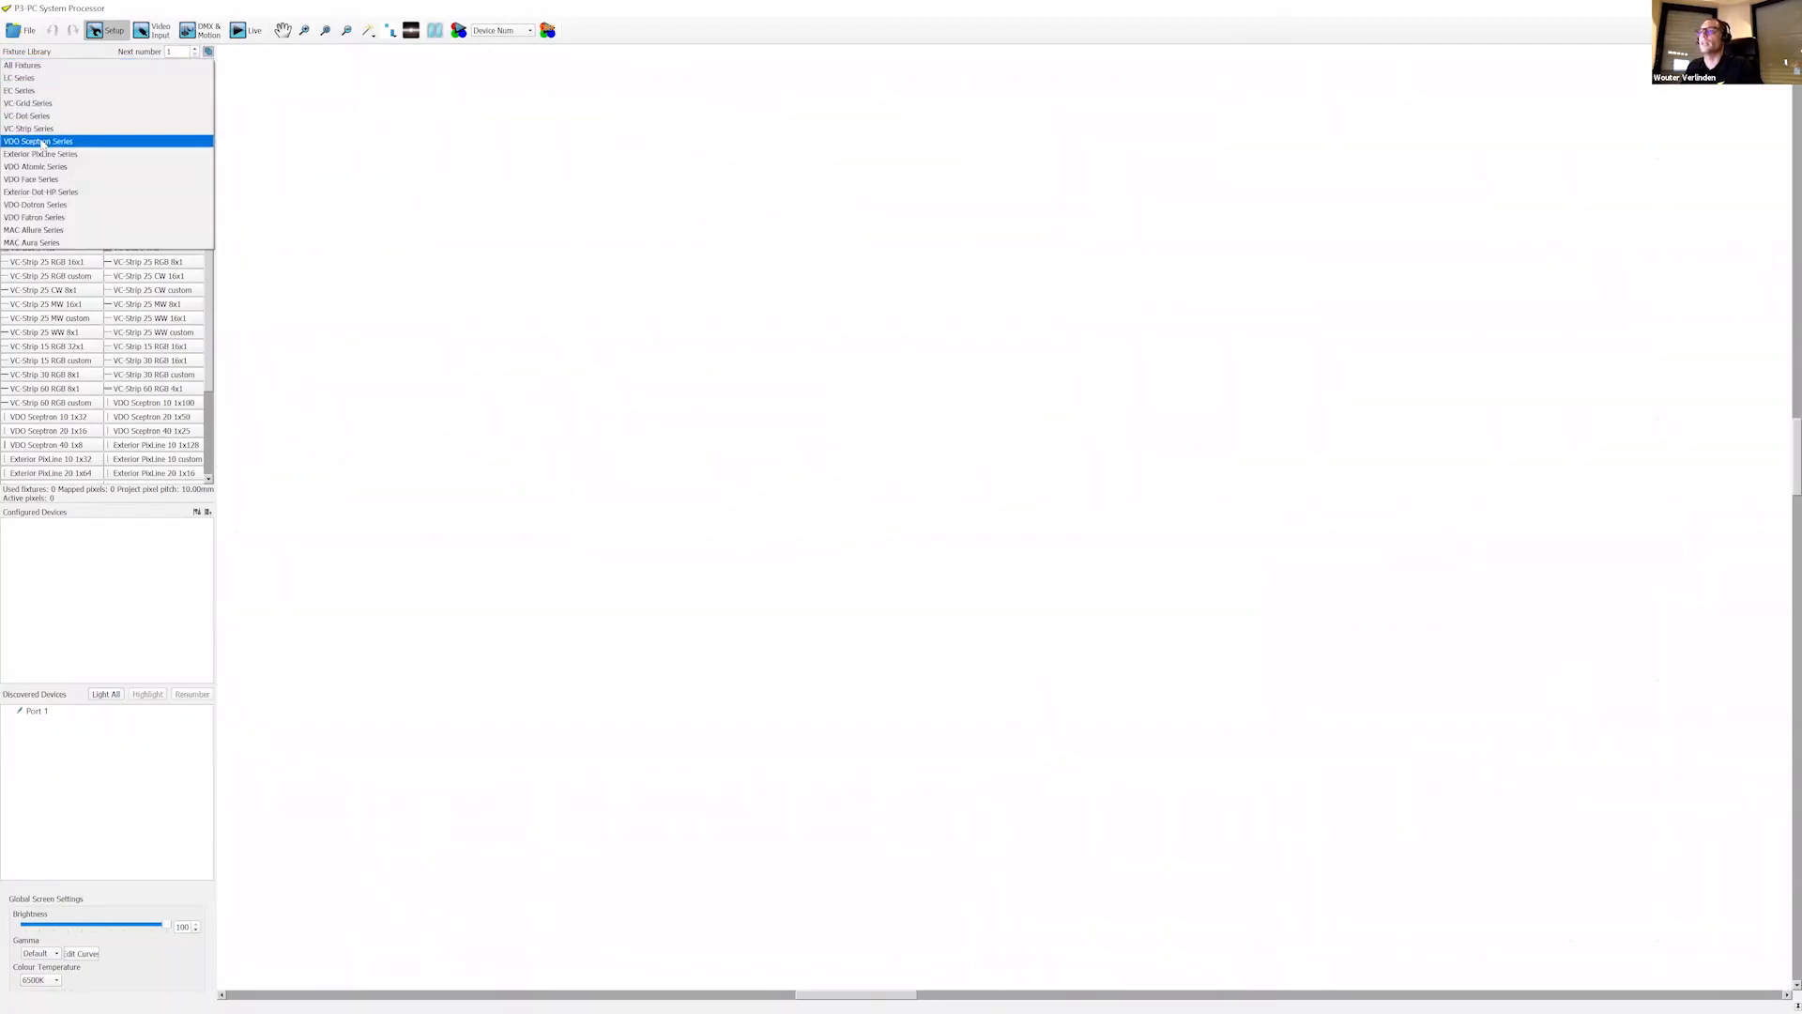
pyautogui.click(28, 141)
pyautogui.moveTo(56, 83); pyautogui.dragTo(561, 361)
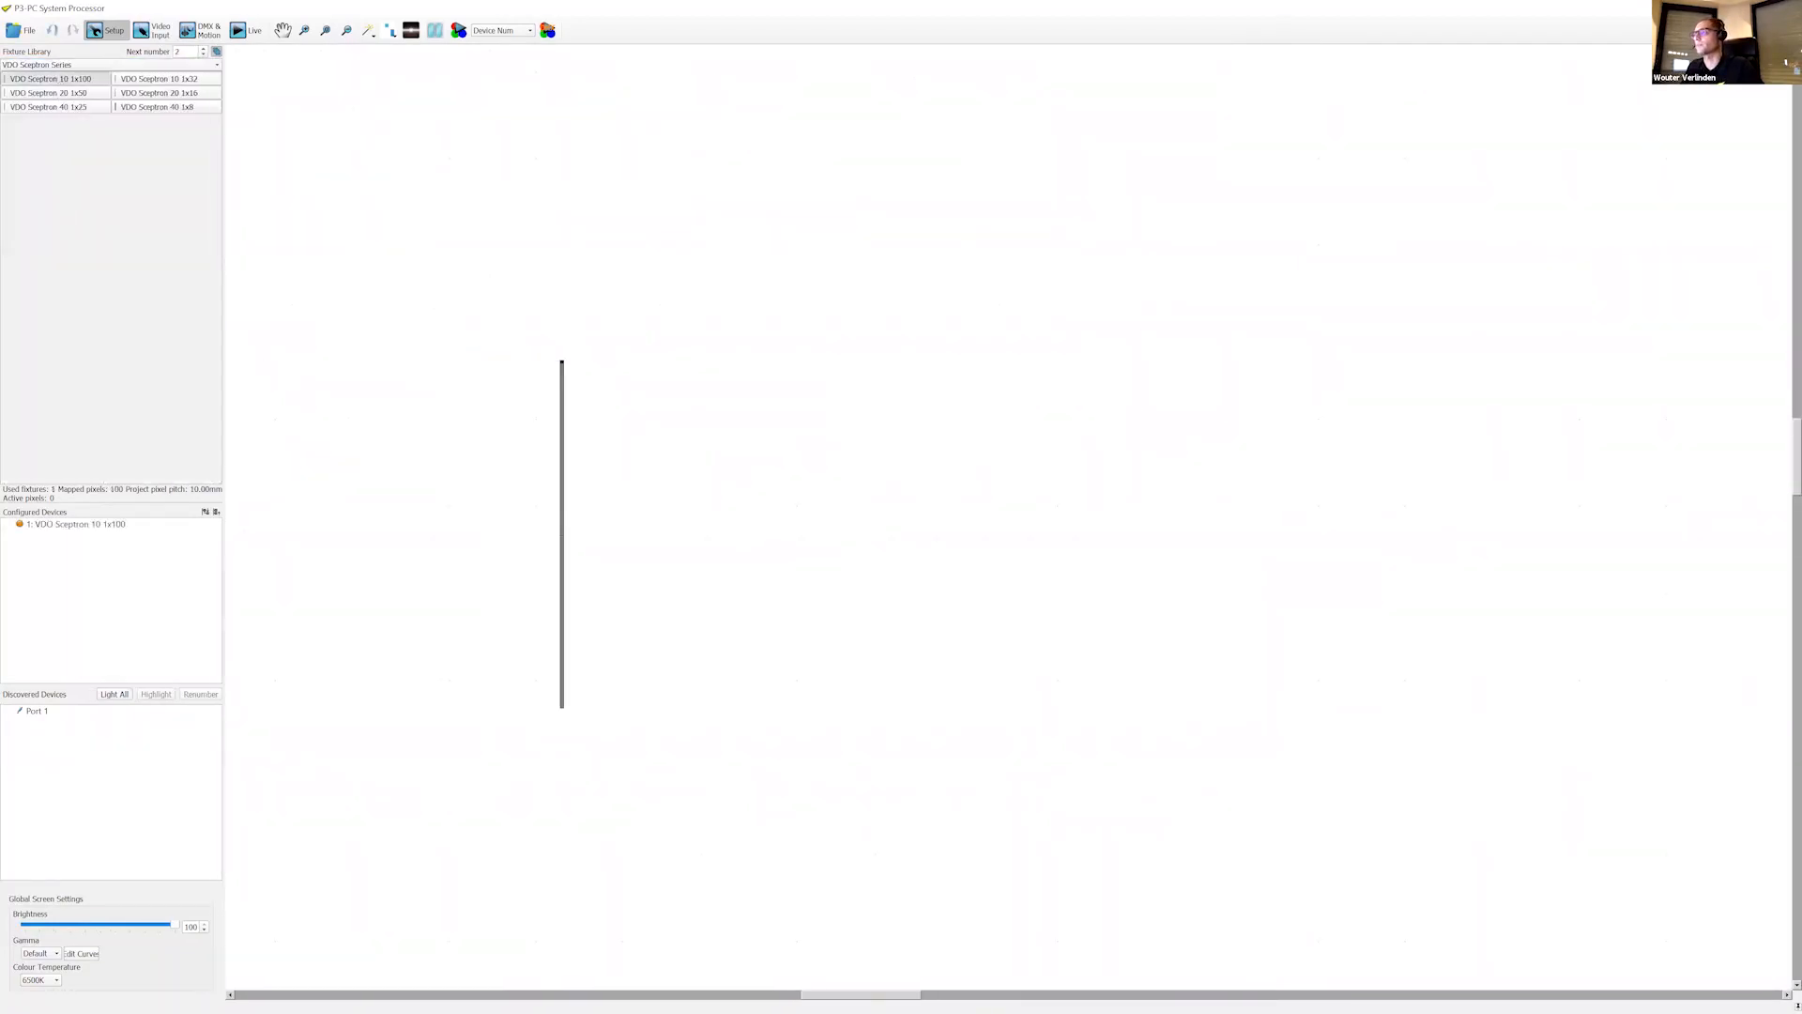
# Step: Add a VDO Fatron 20 4x50 just right of the Sceptron and align their upper ends
pyautogui.click(59, 66)
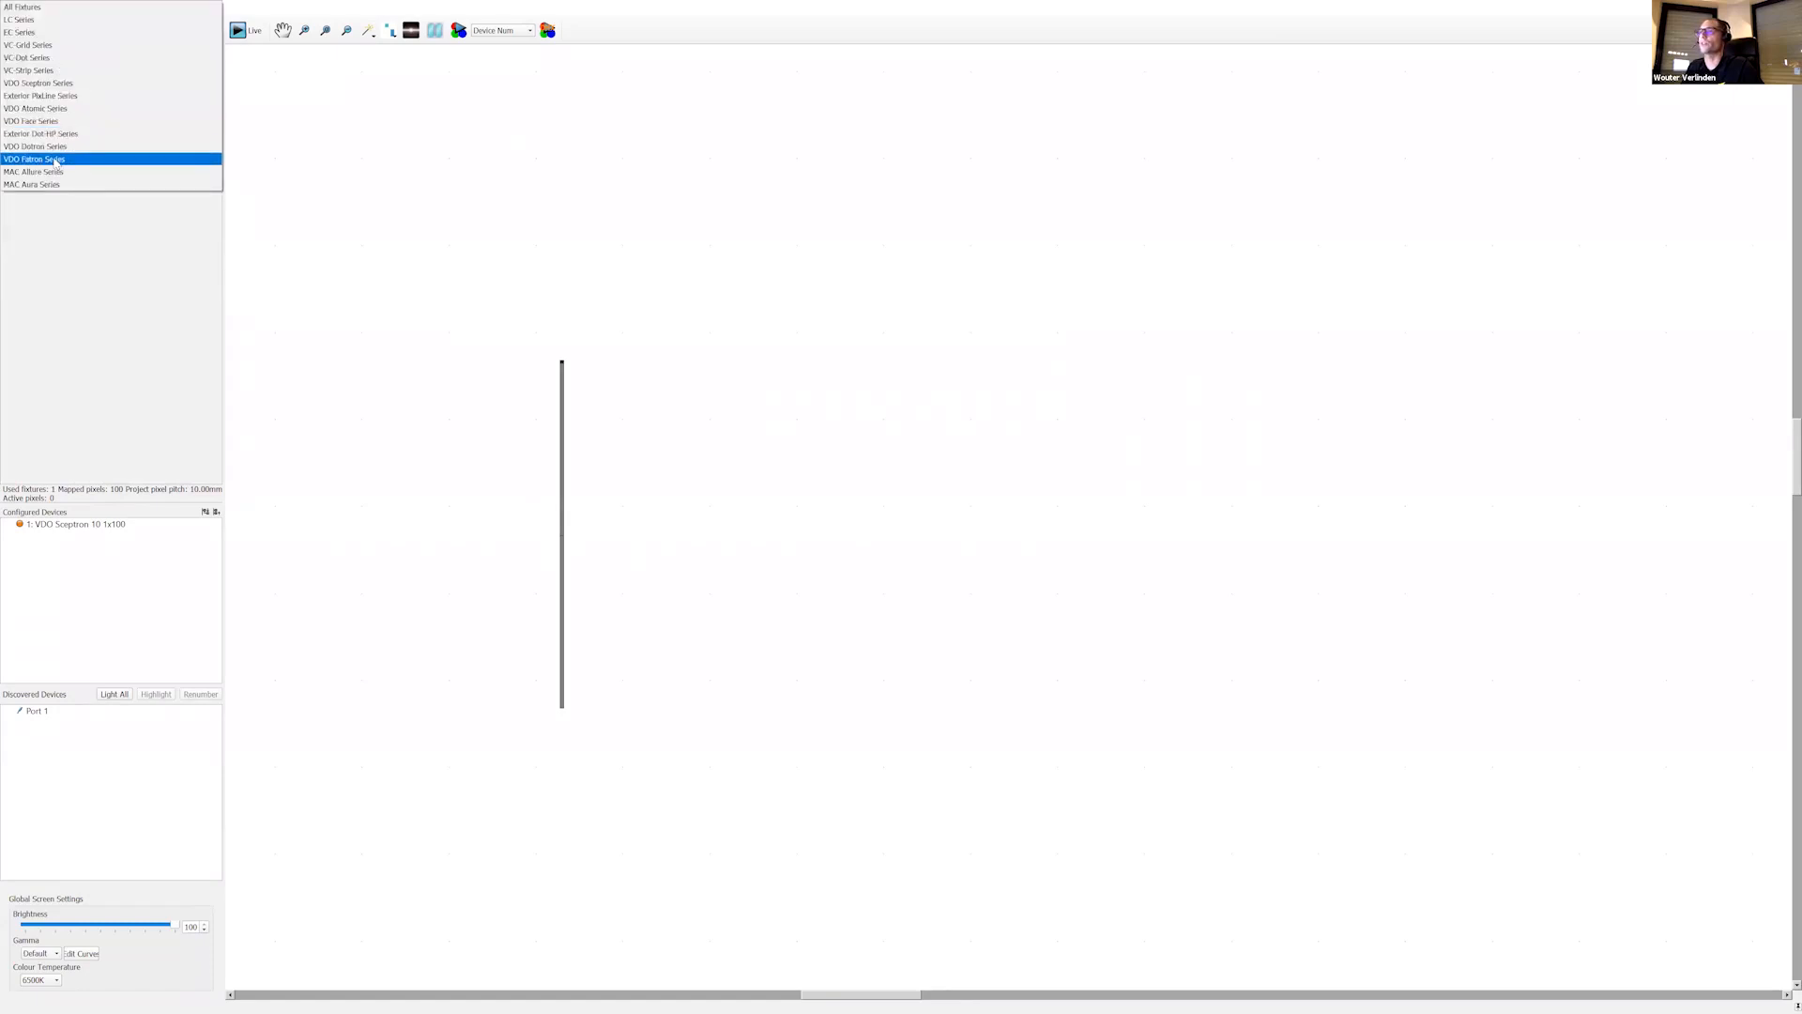
pyautogui.click(55, 160)
pyautogui.moveTo(45, 79); pyautogui.dragTo(636, 355)
pyautogui.click(562, 398)
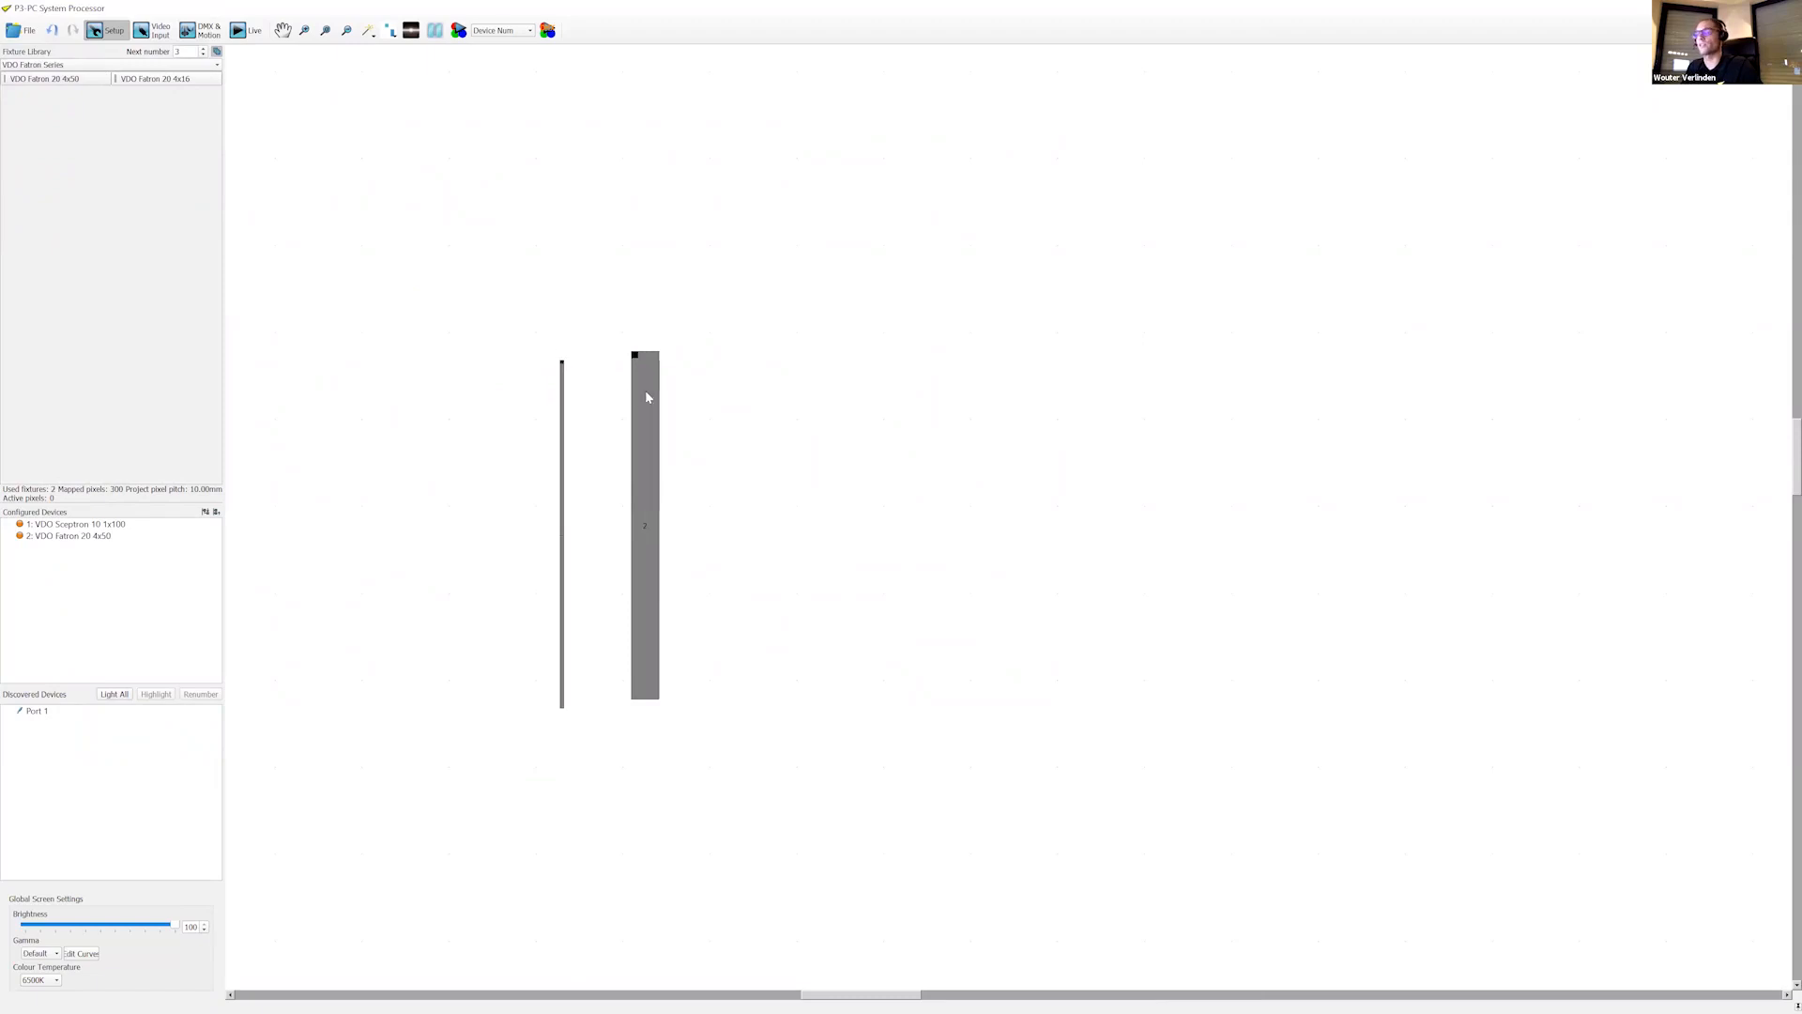
pyautogui.moveTo(645, 403); pyautogui.dragTo(644, 414)
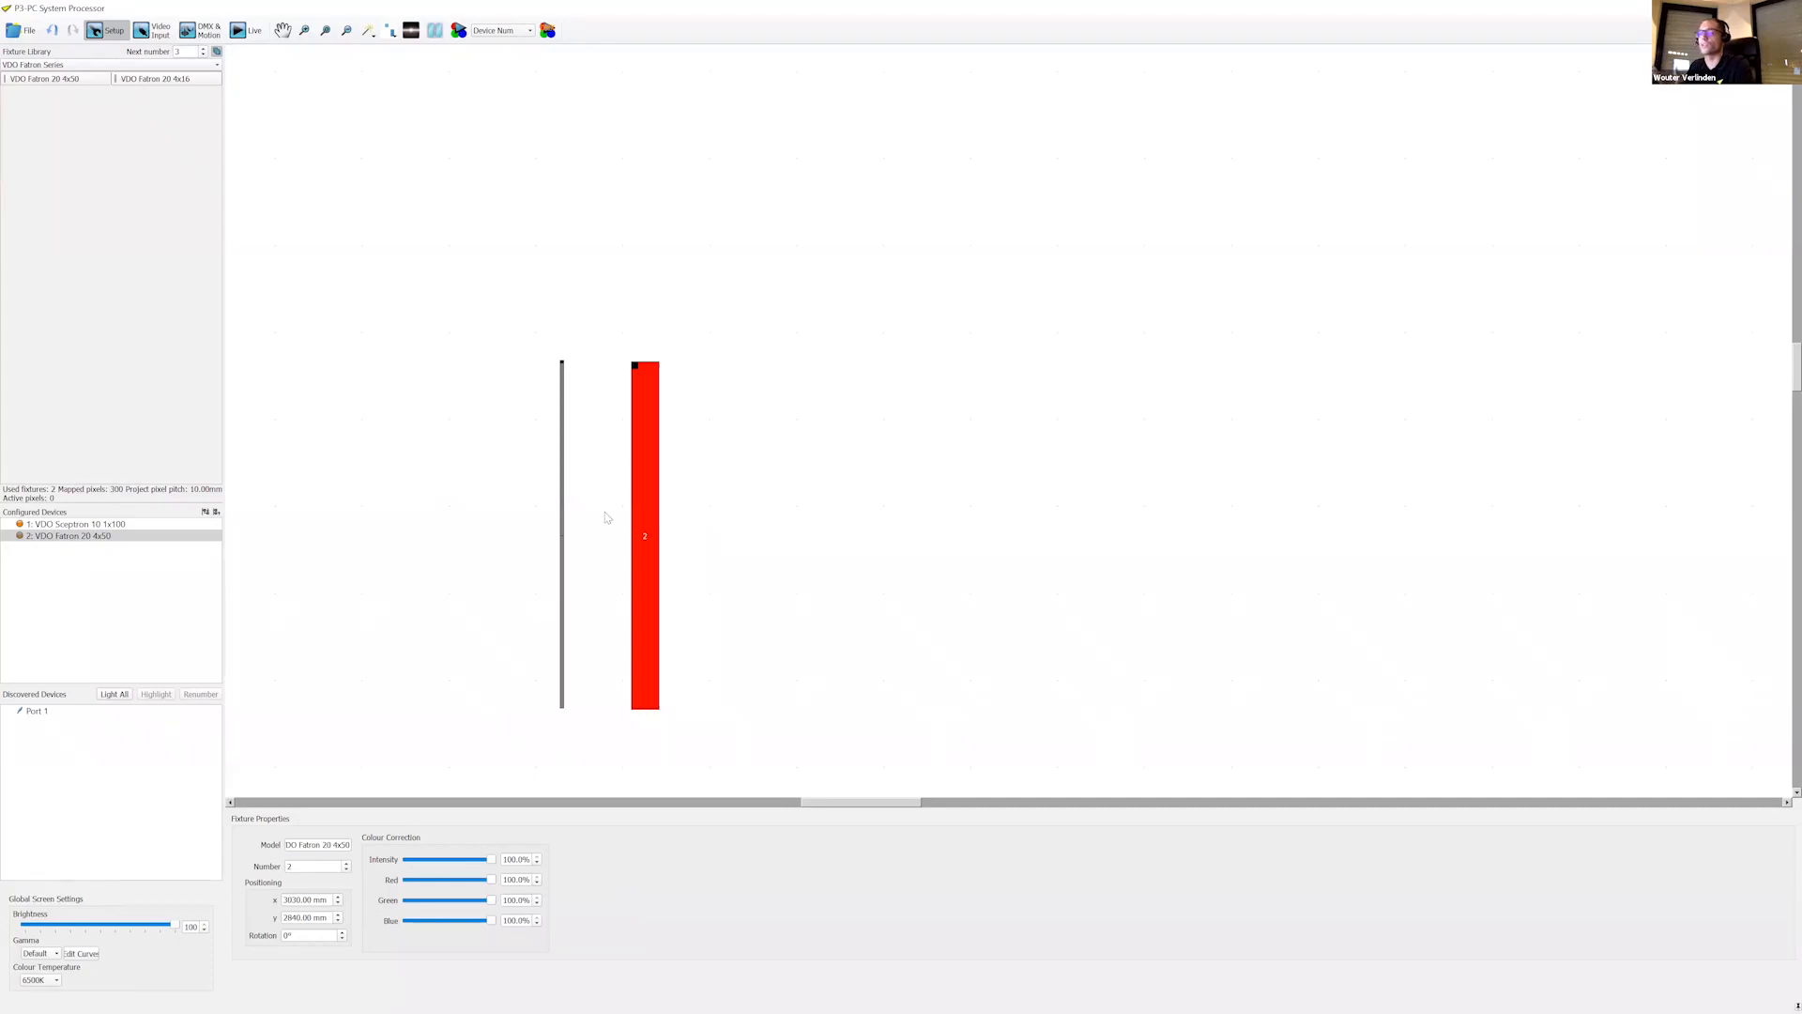
pyautogui.click(488, 487)
pyautogui.scroll(-3, 462, 470)
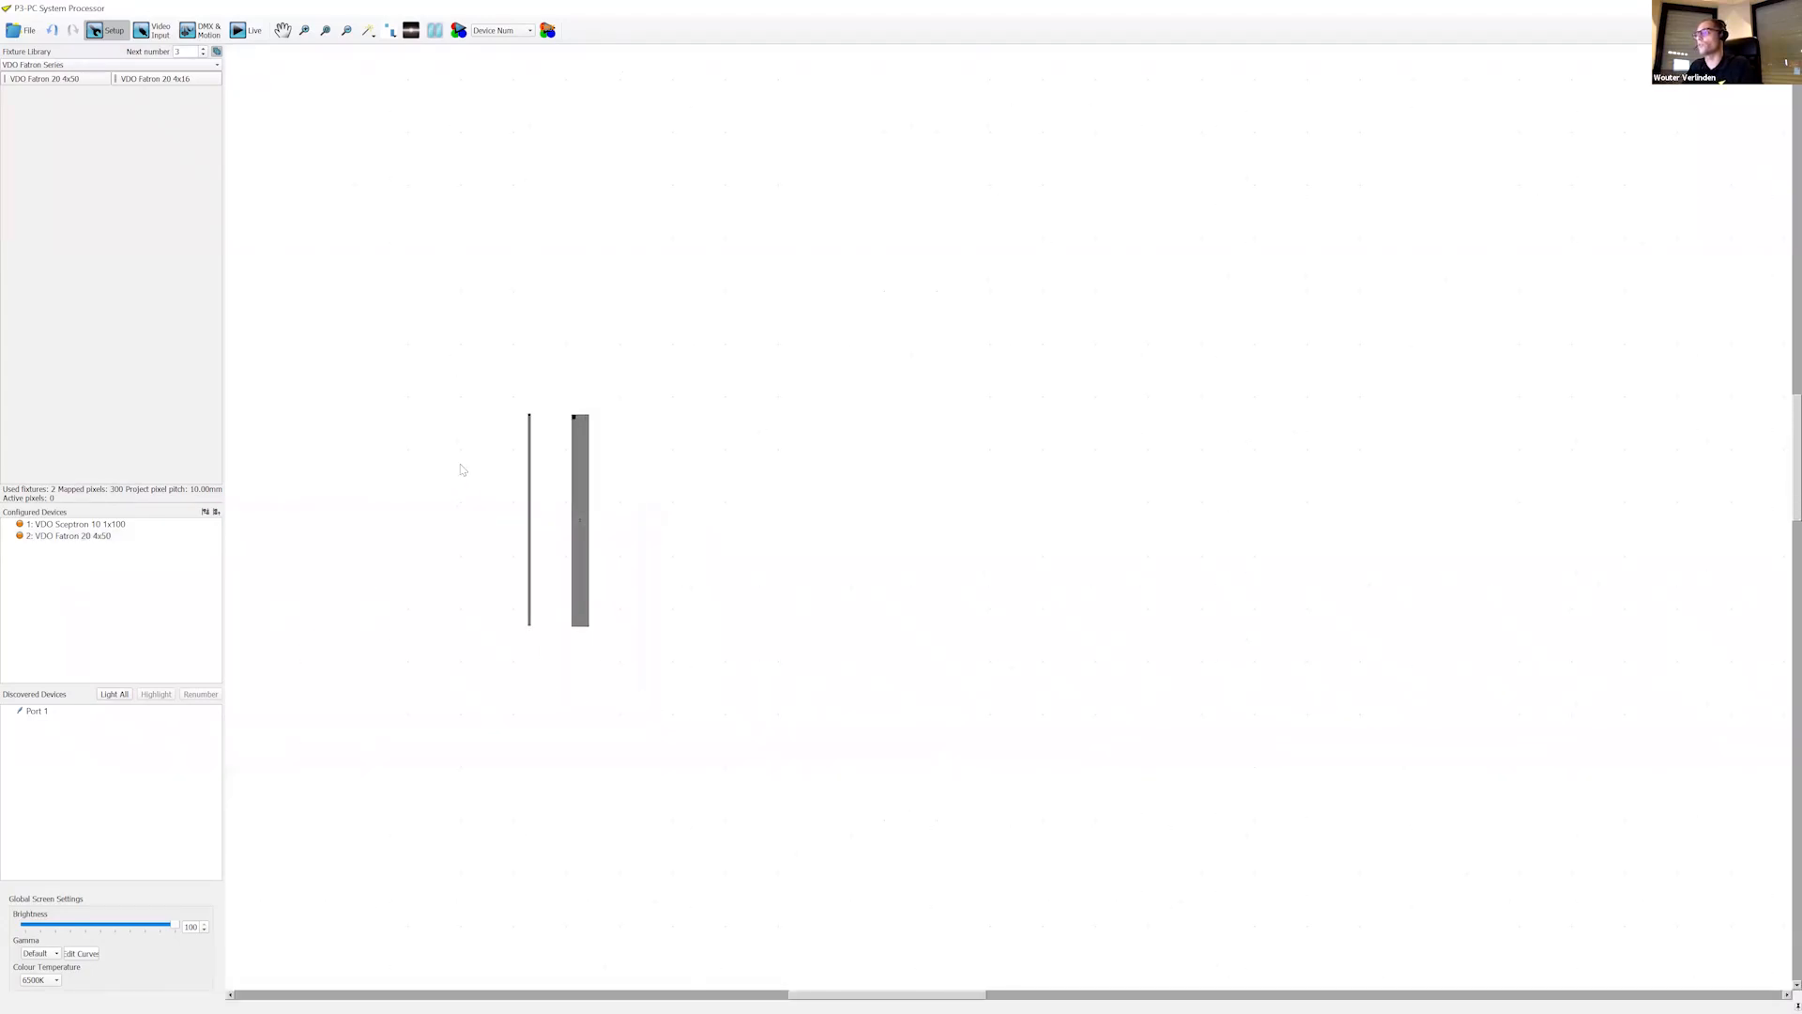
pyautogui.scroll(-5, 462, 470)
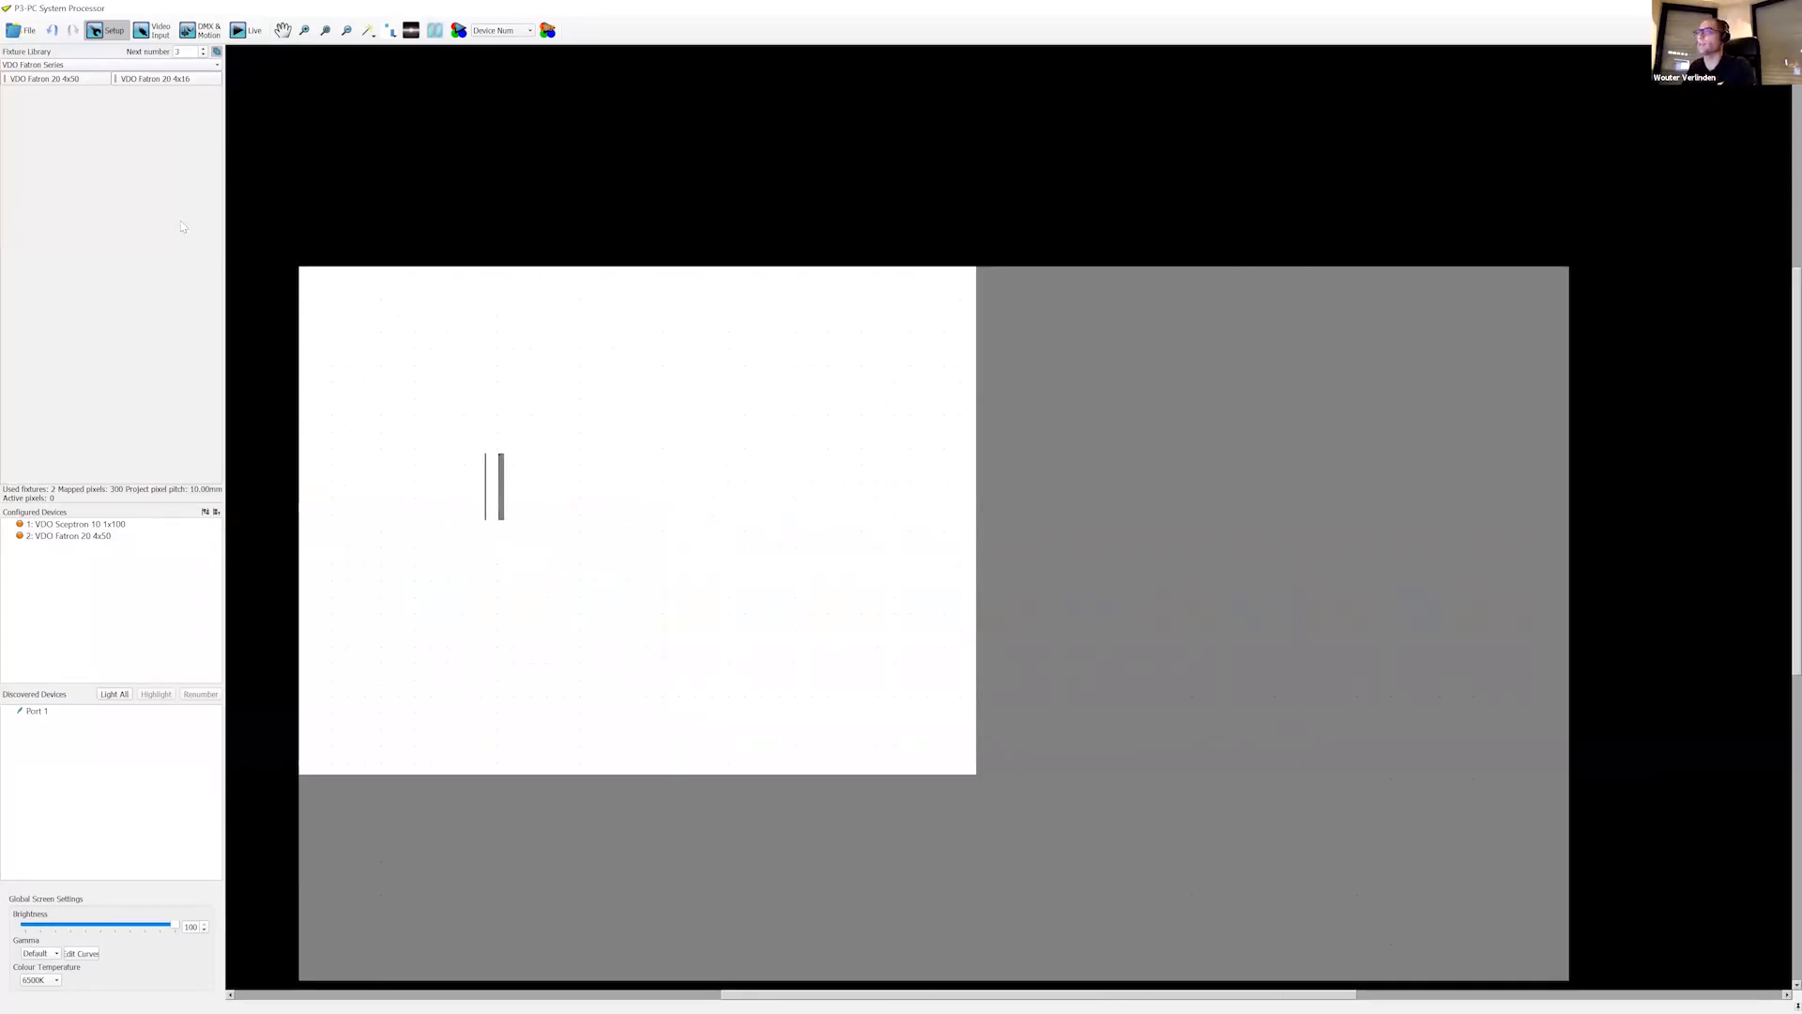
# Step: Start a new configuration named 1
pyautogui.click(25, 30)
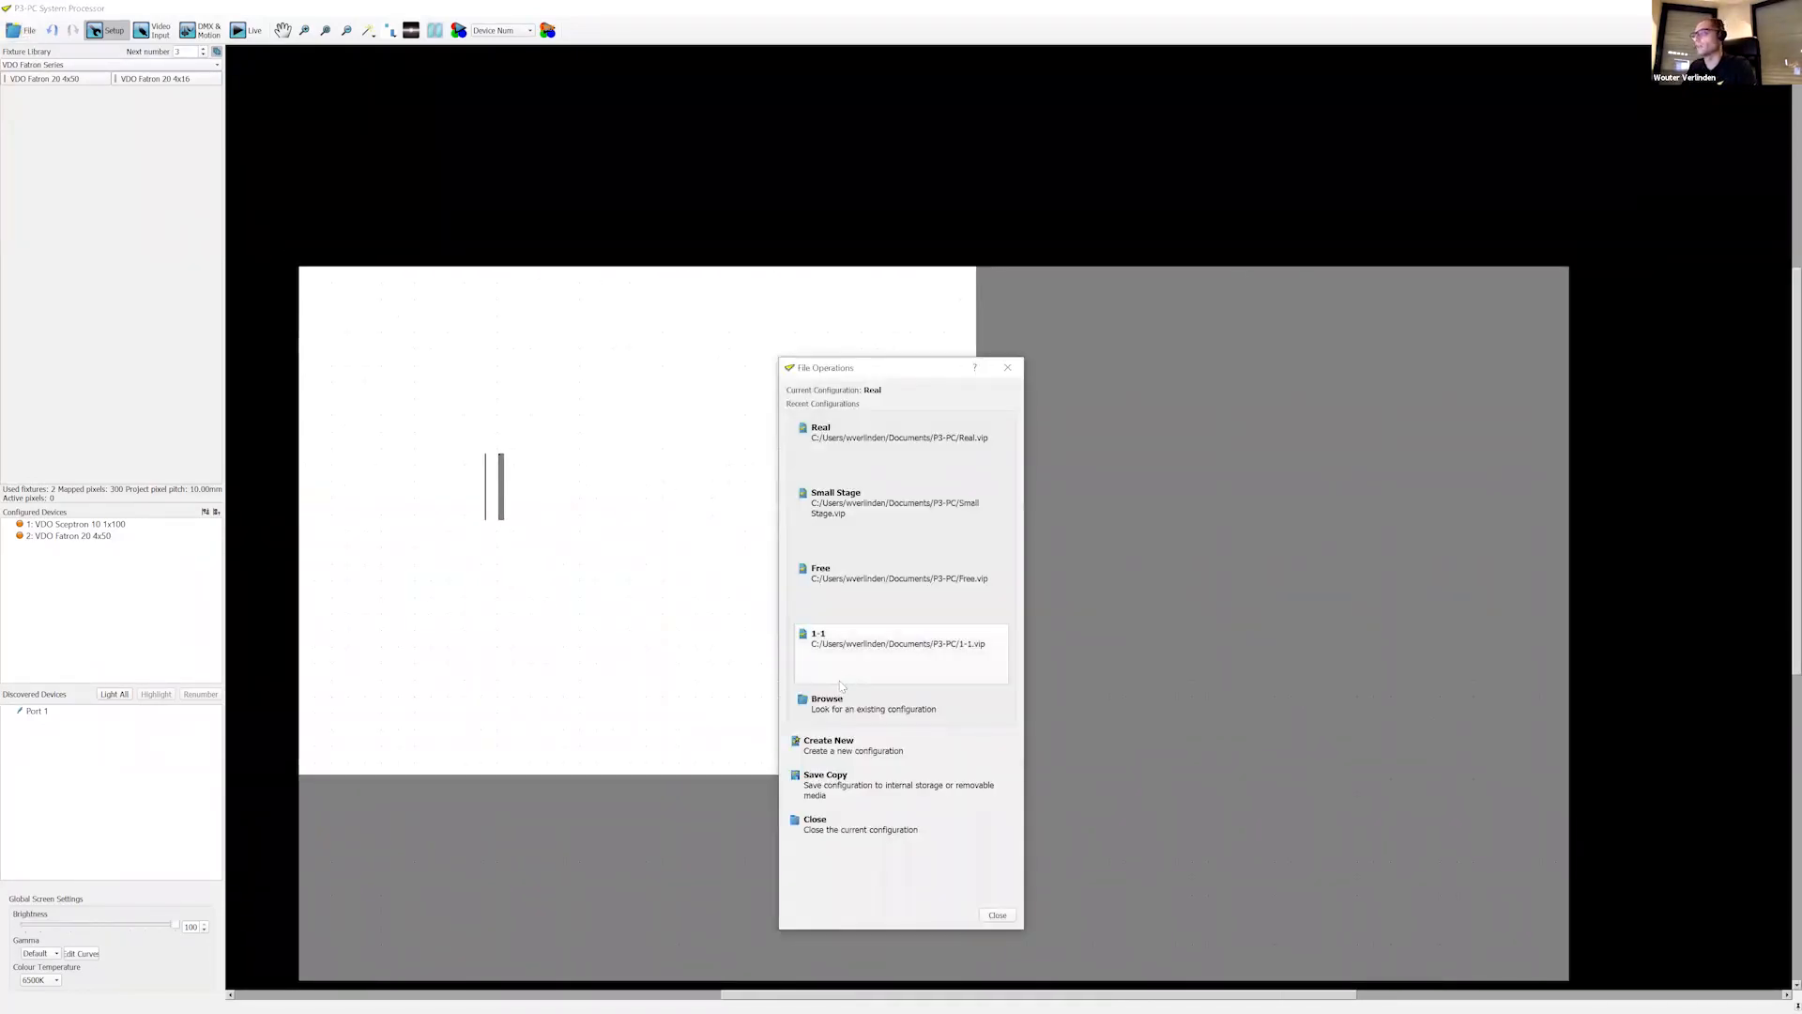
pyautogui.click(829, 745)
pyautogui.write('1')
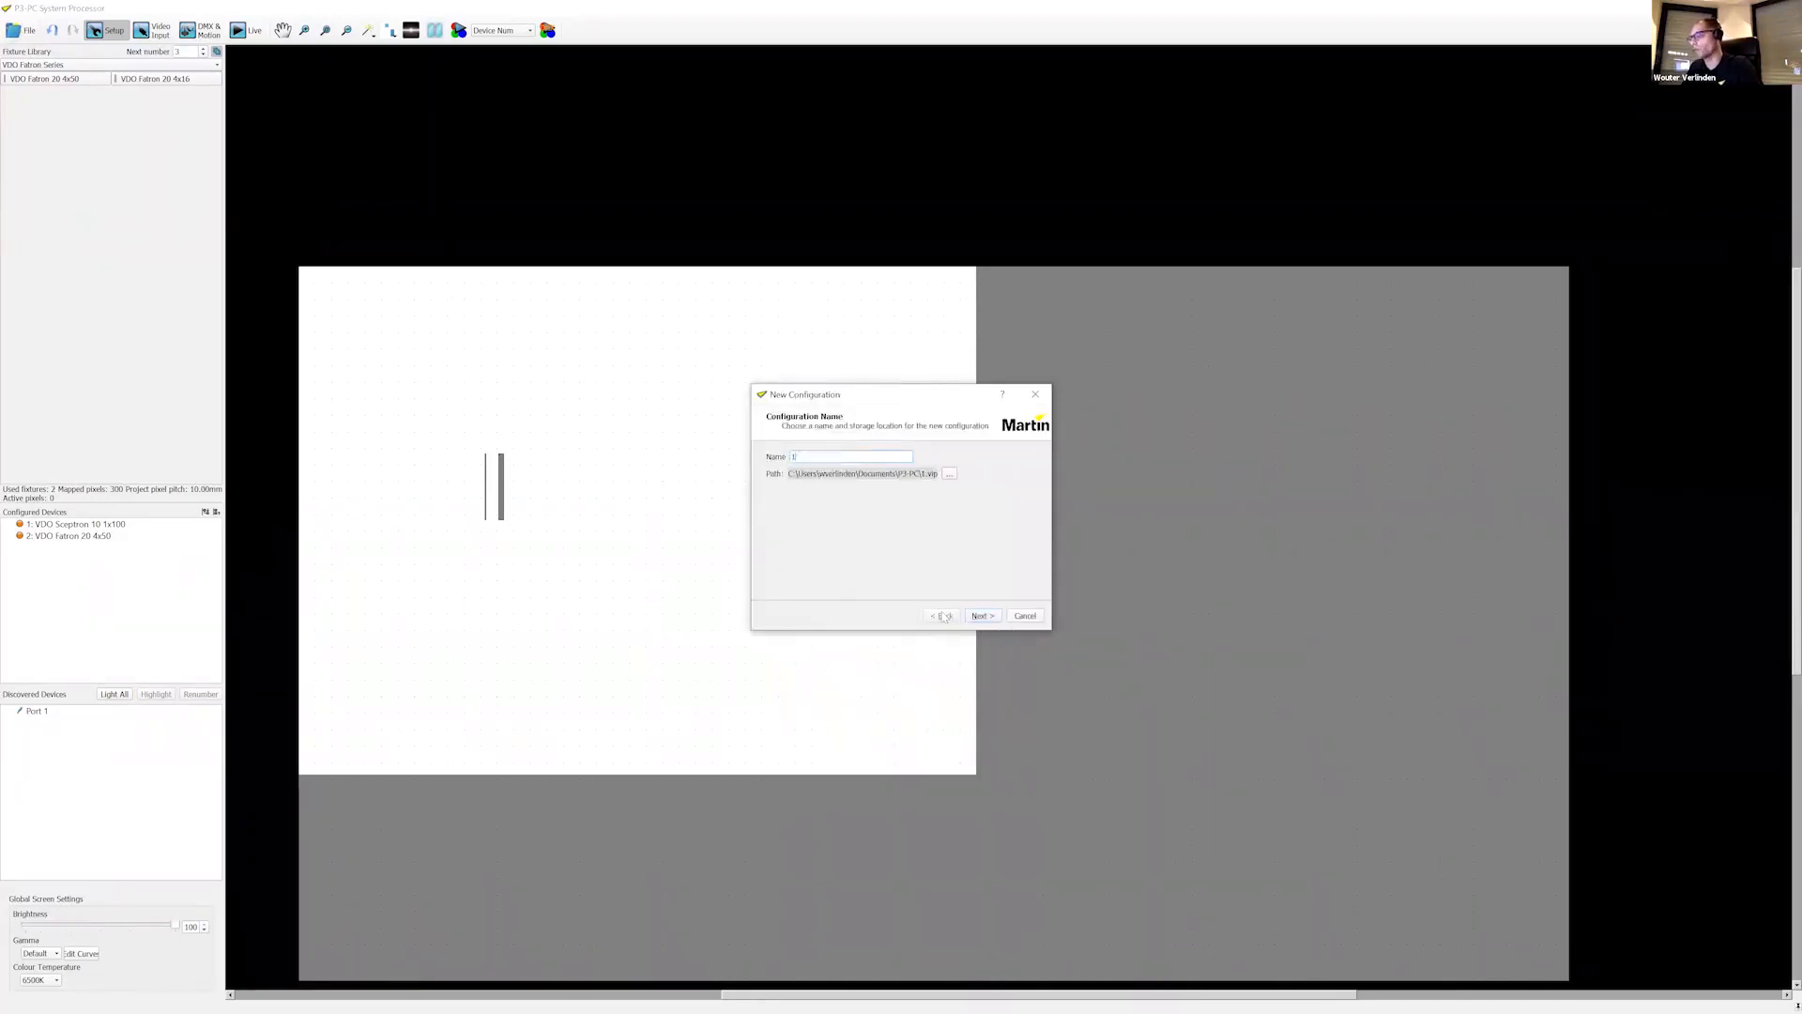
pyautogui.click(980, 616)
# Step: Set the configuration mode to 1:1 and create the configuration with a 1920 by 1080 px workspace
pyautogui.click(866, 457)
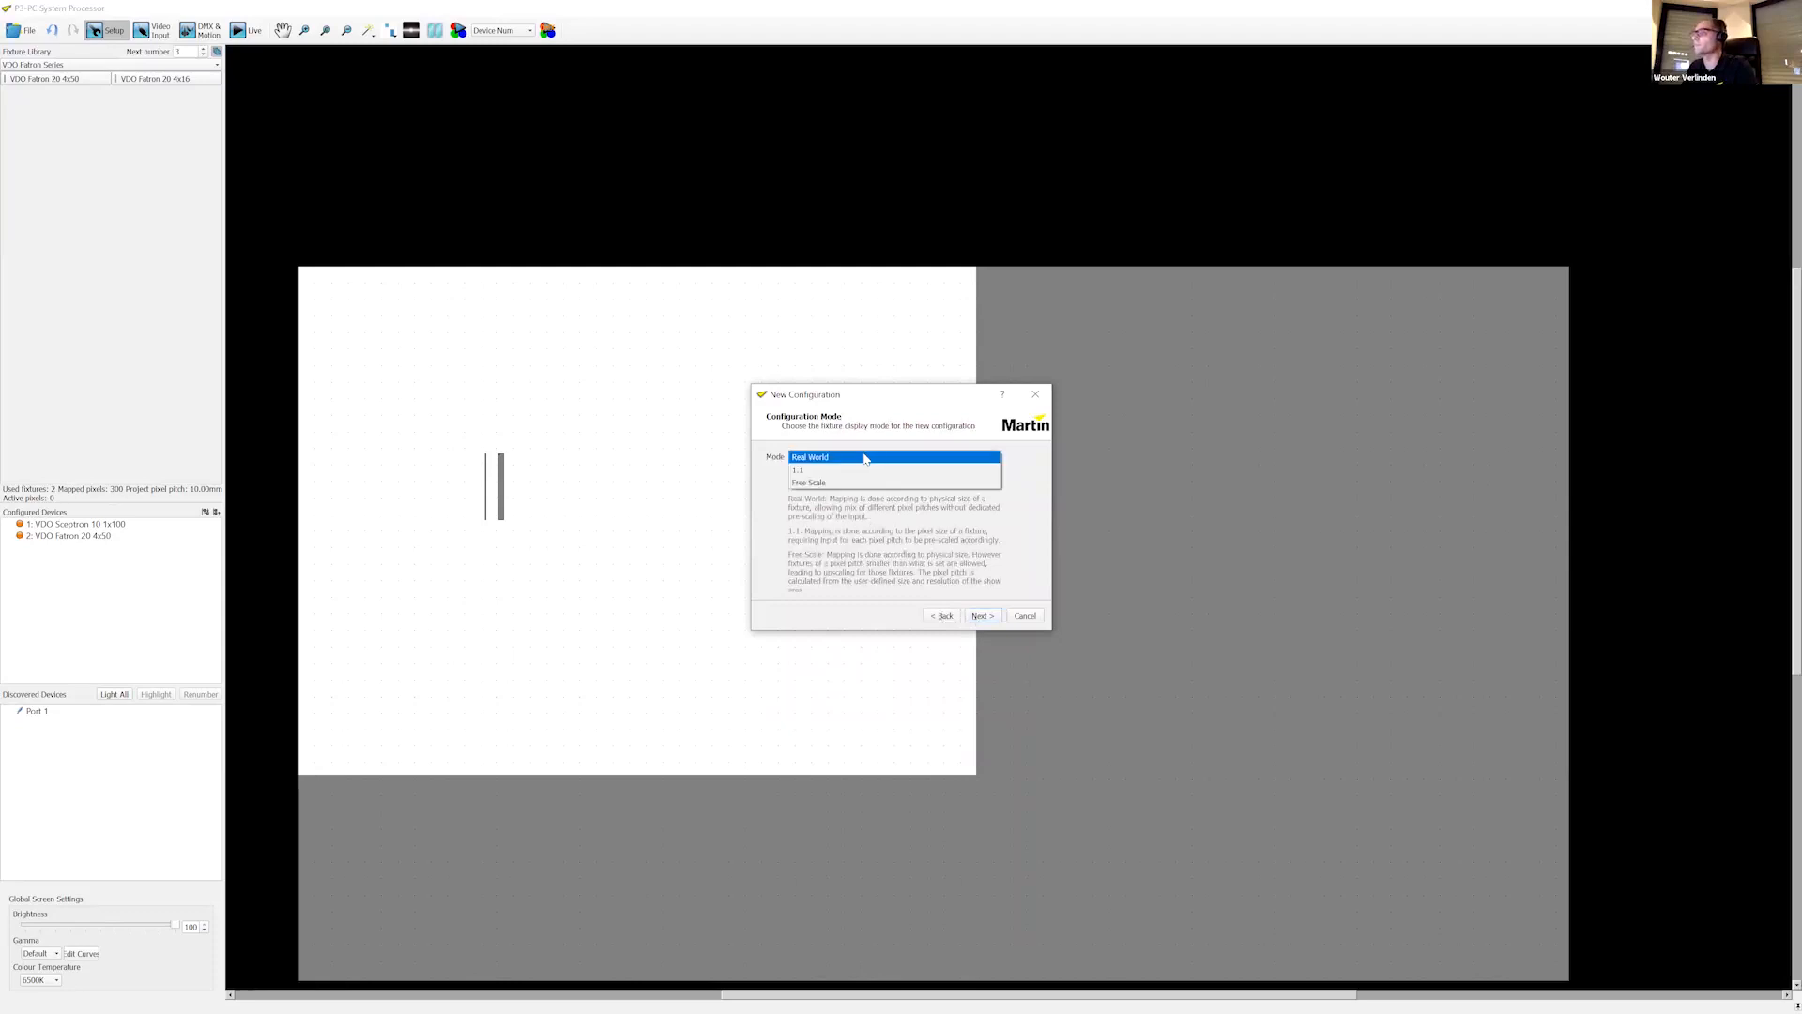
pyautogui.click(860, 469)
pyautogui.click(856, 458)
pyautogui.click(873, 476)
pyautogui.click(979, 617)
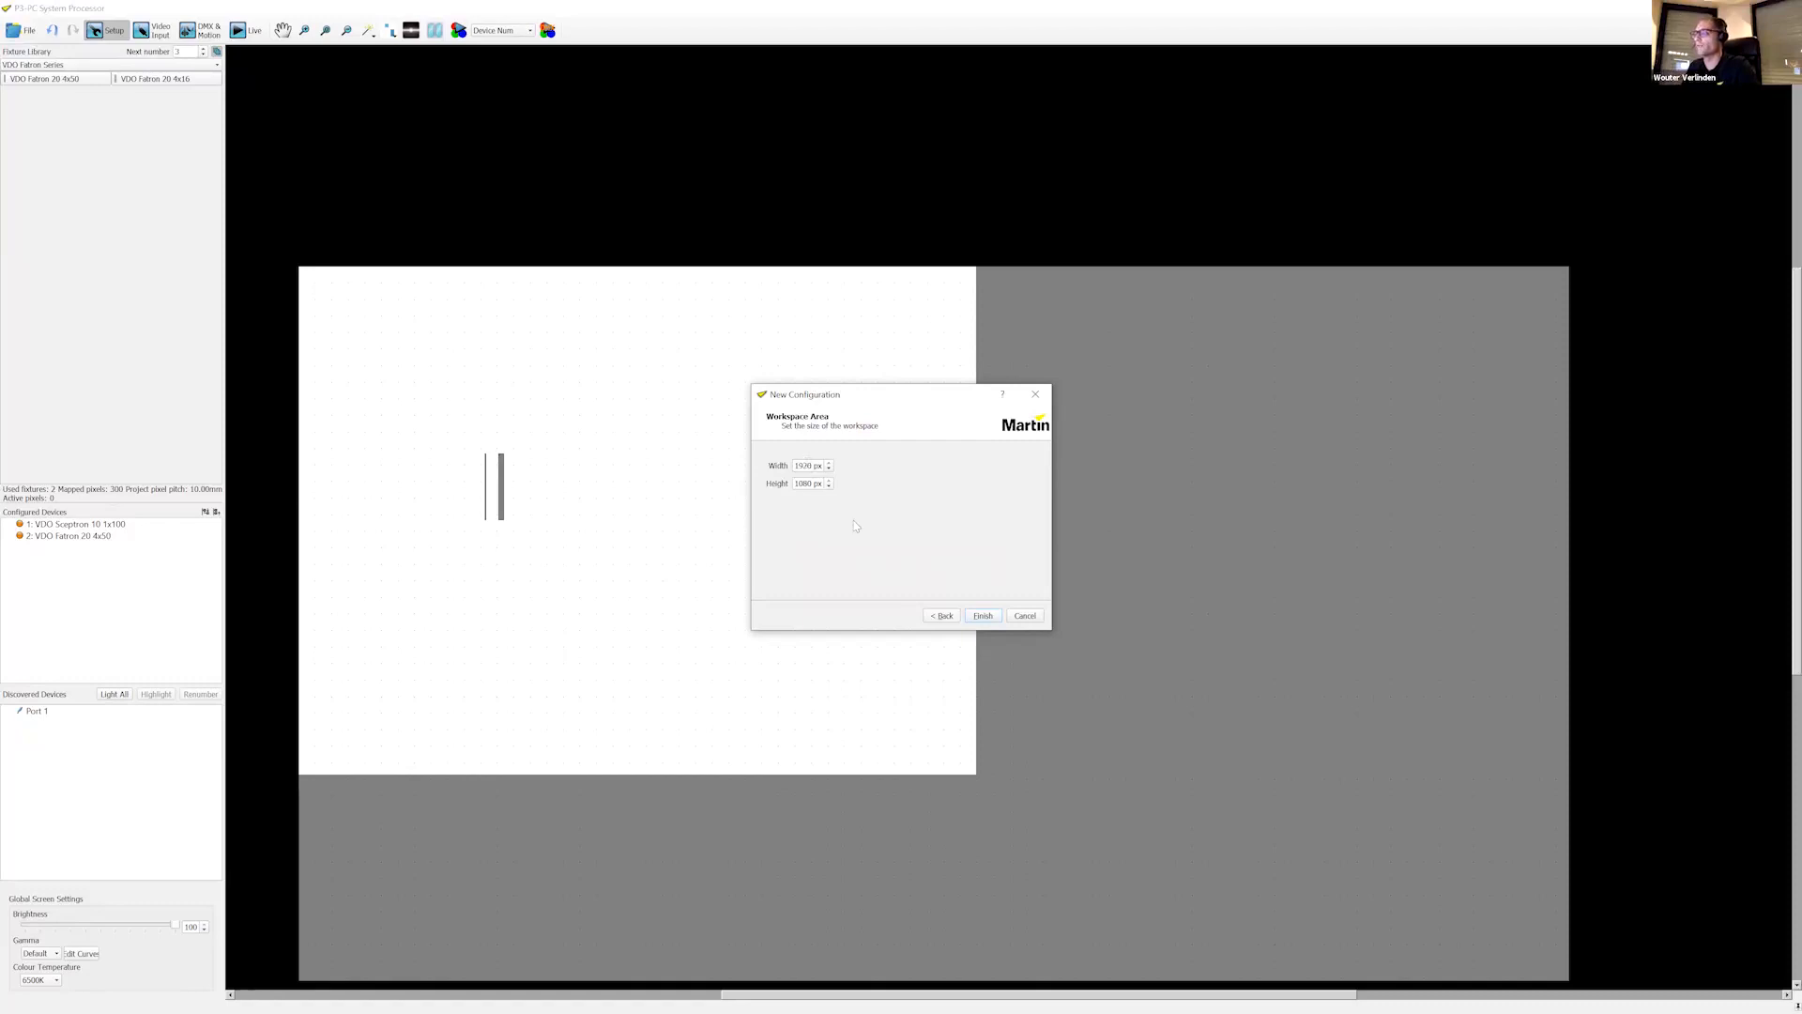
pyautogui.click(983, 616)
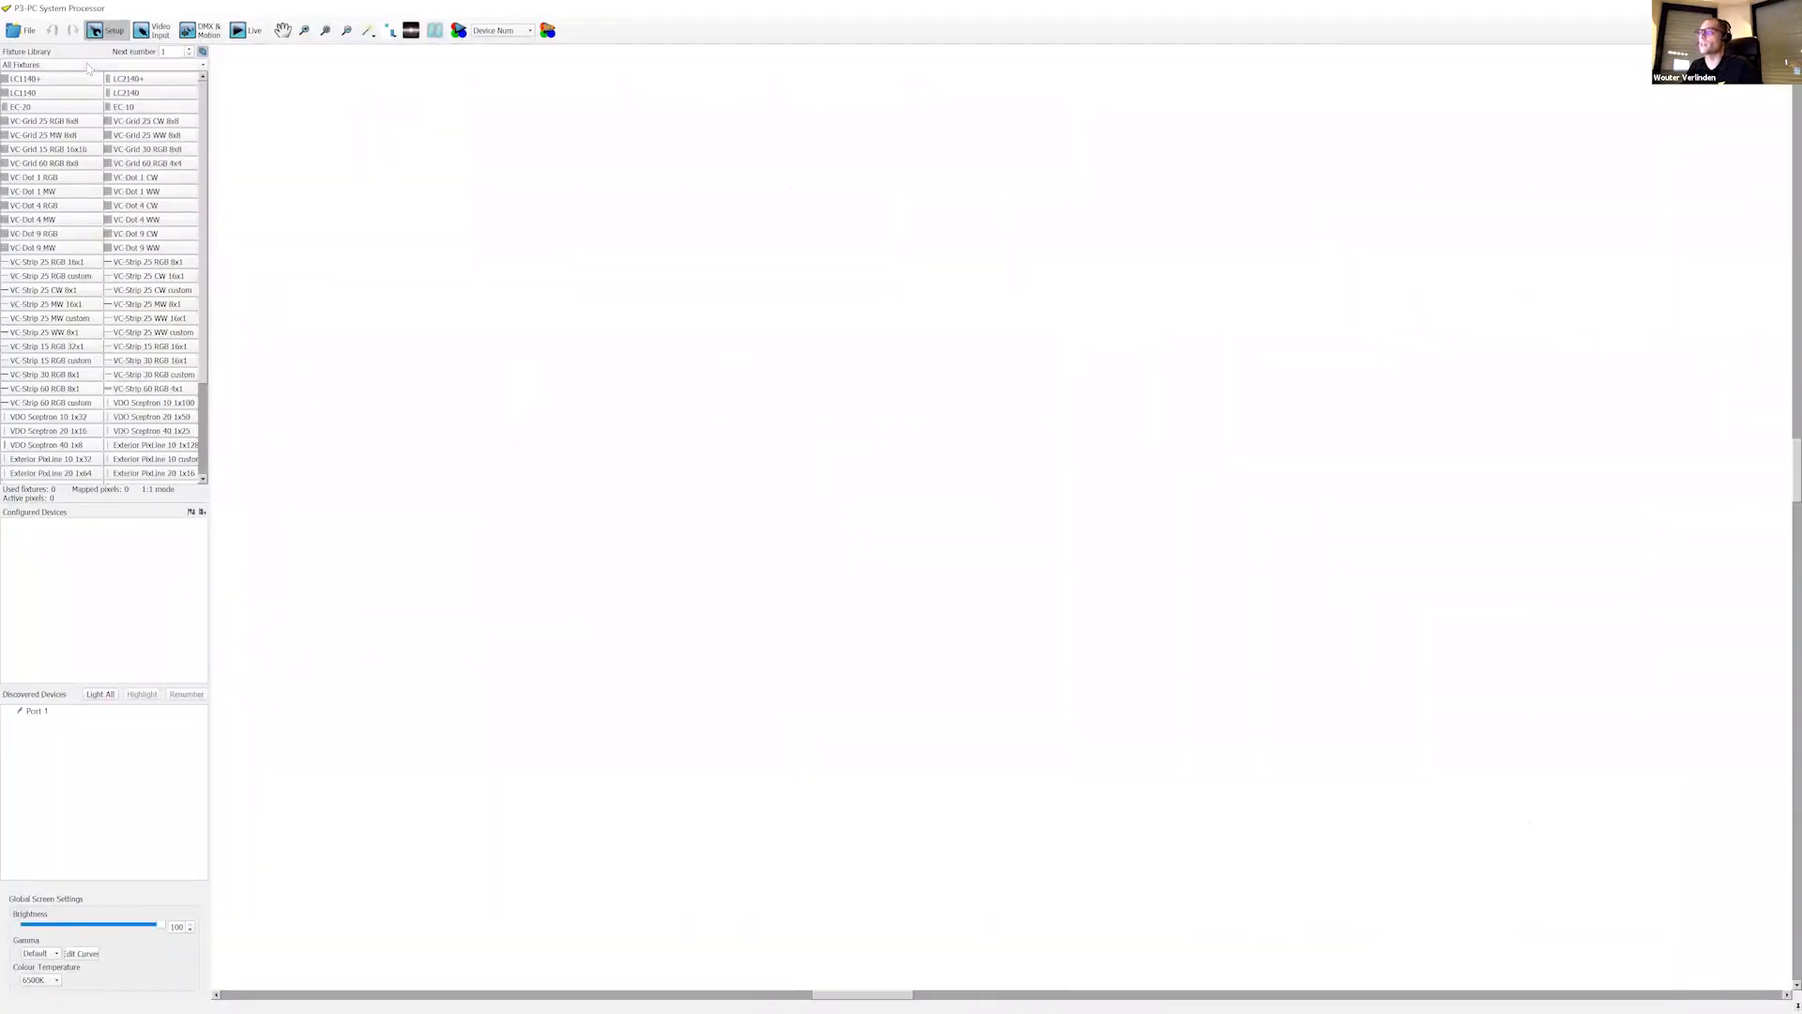
# Step: Place a VDO Sceptron 10 1x100 from the VDO Sceptron Series in the 1:1 workspace
pyautogui.click(88, 66)
pyautogui.click(56, 141)
pyautogui.moveTo(54, 83); pyautogui.dragTo(627, 390)
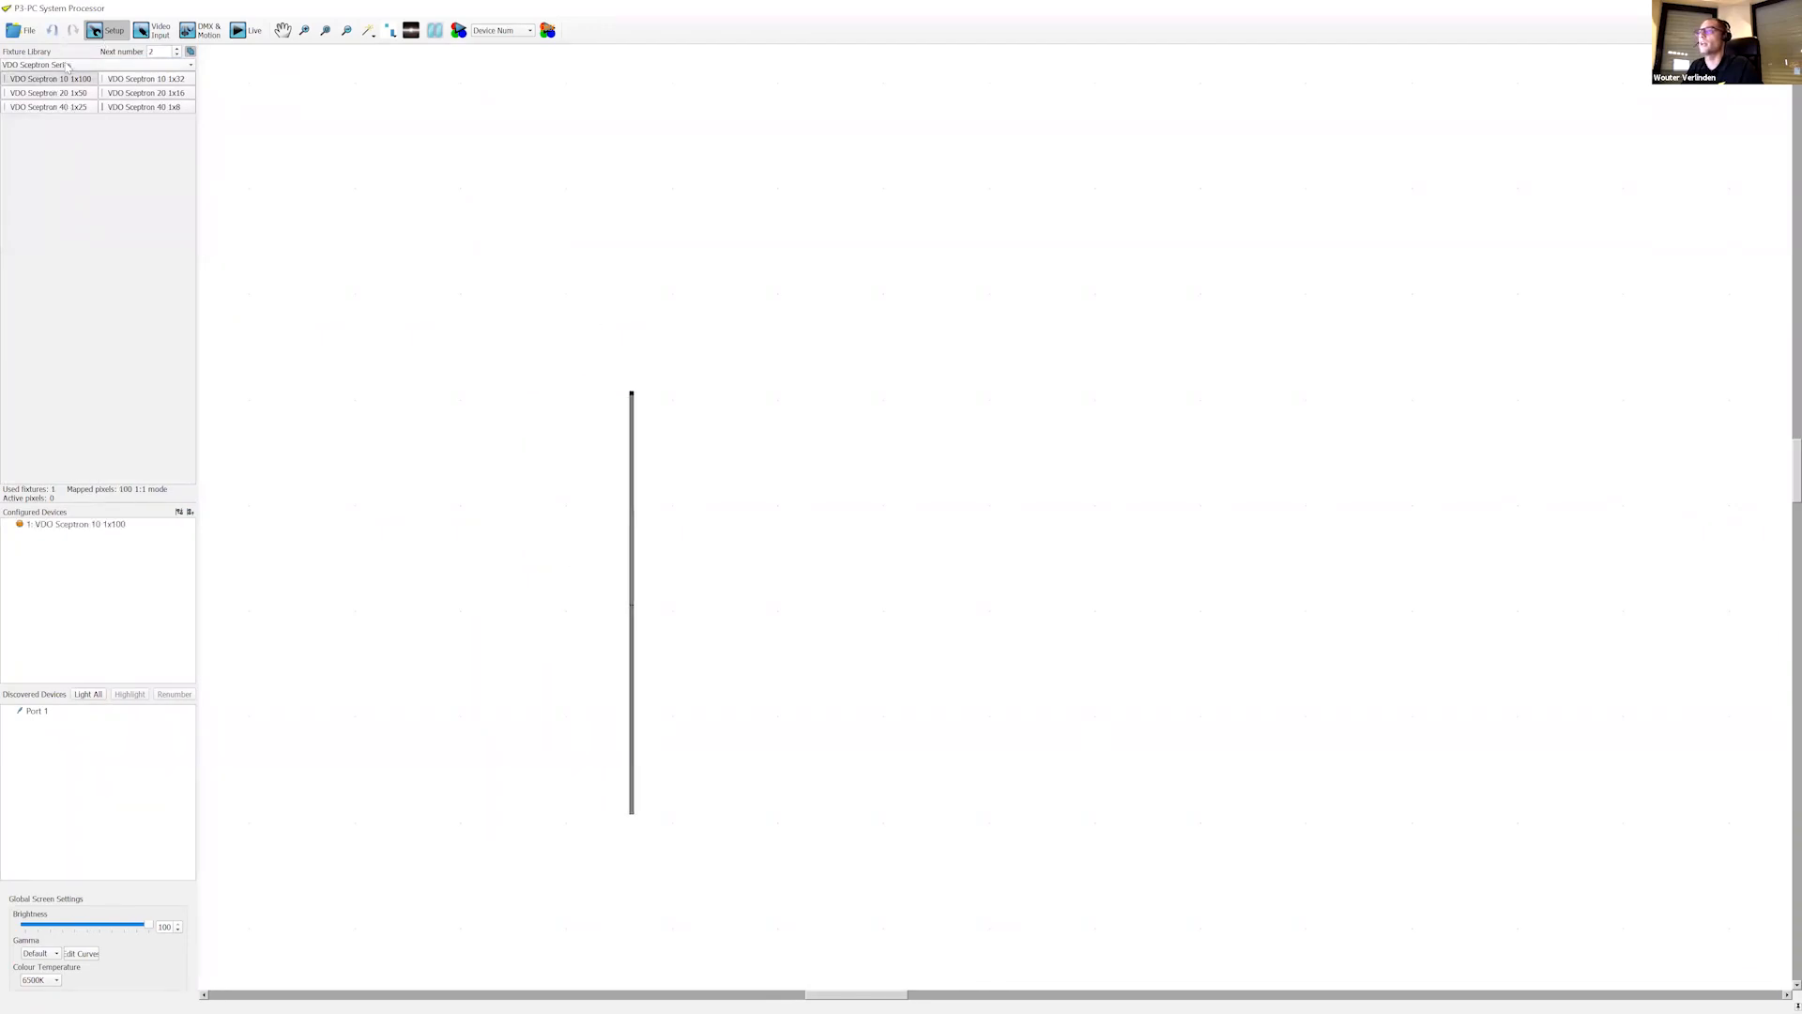
# Step: Place a VDO Fatron 20 4x50 to the right of the Sceptron in the 1:1 workspace, with their upper ends aligned
pyautogui.click(66, 66)
pyautogui.click(52, 119)
pyautogui.moveTo(62, 83); pyautogui.dragTo(670, 388)
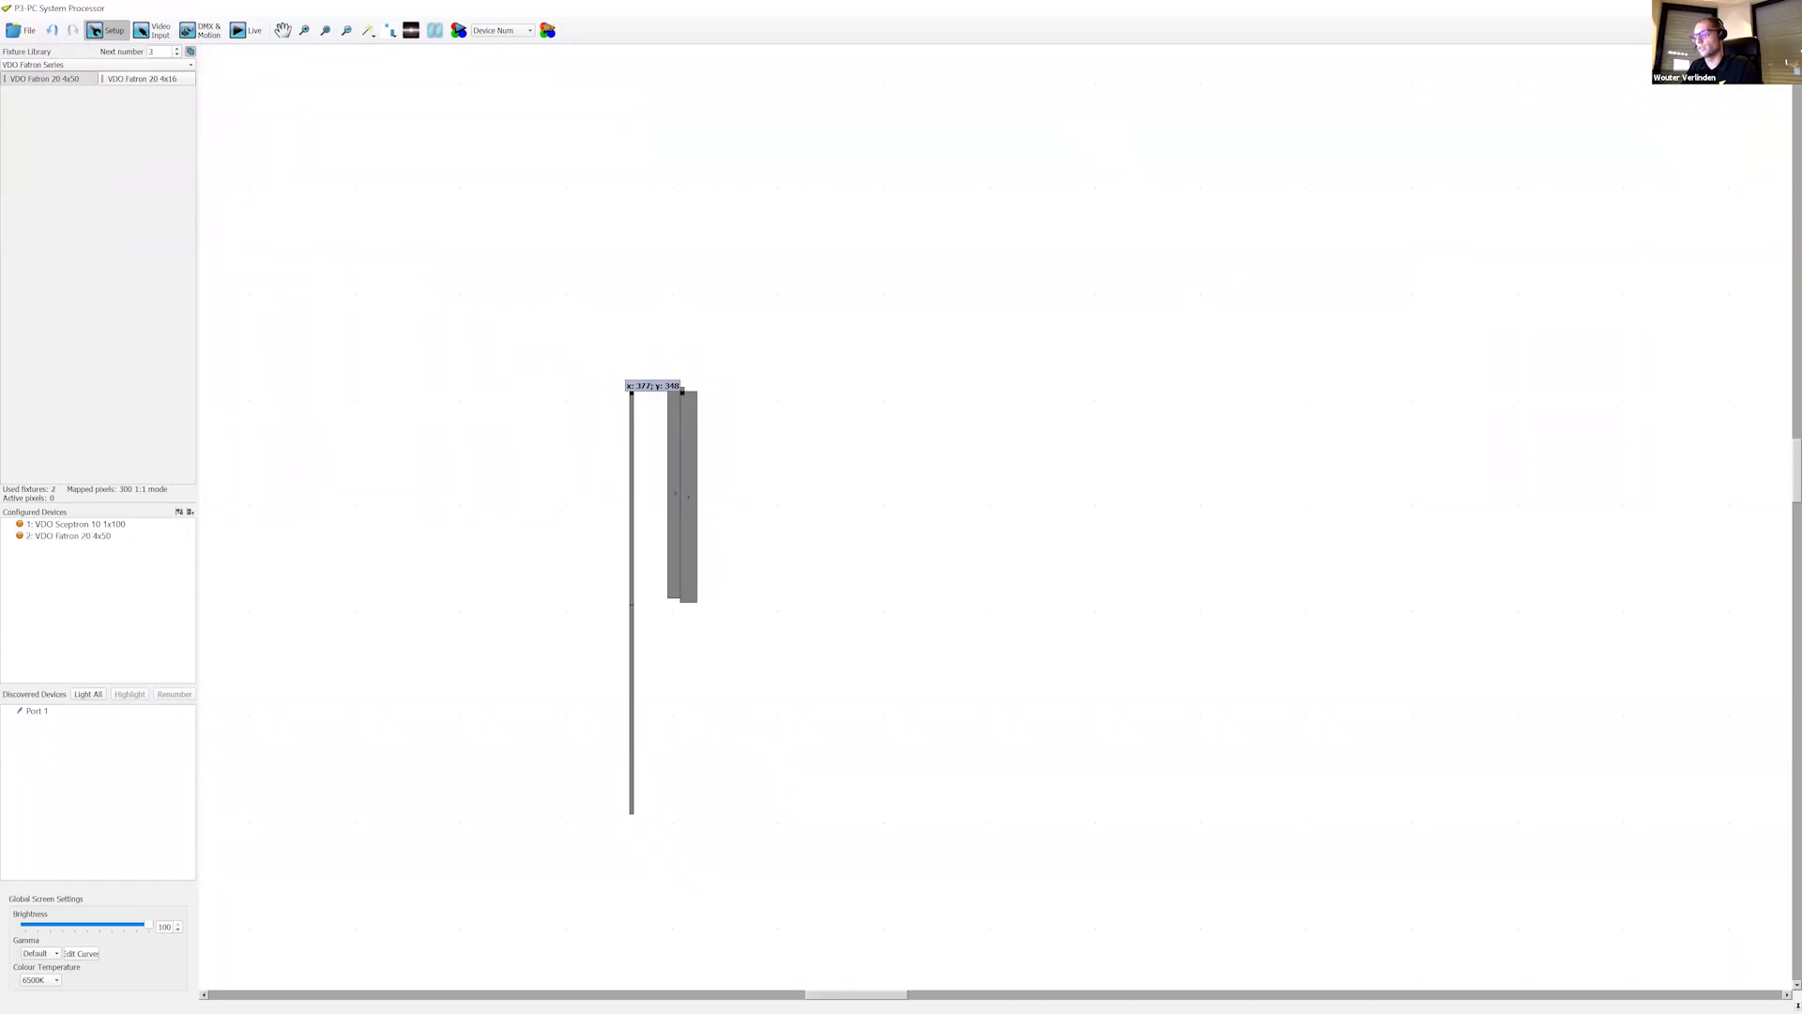
pyautogui.click(680, 417)
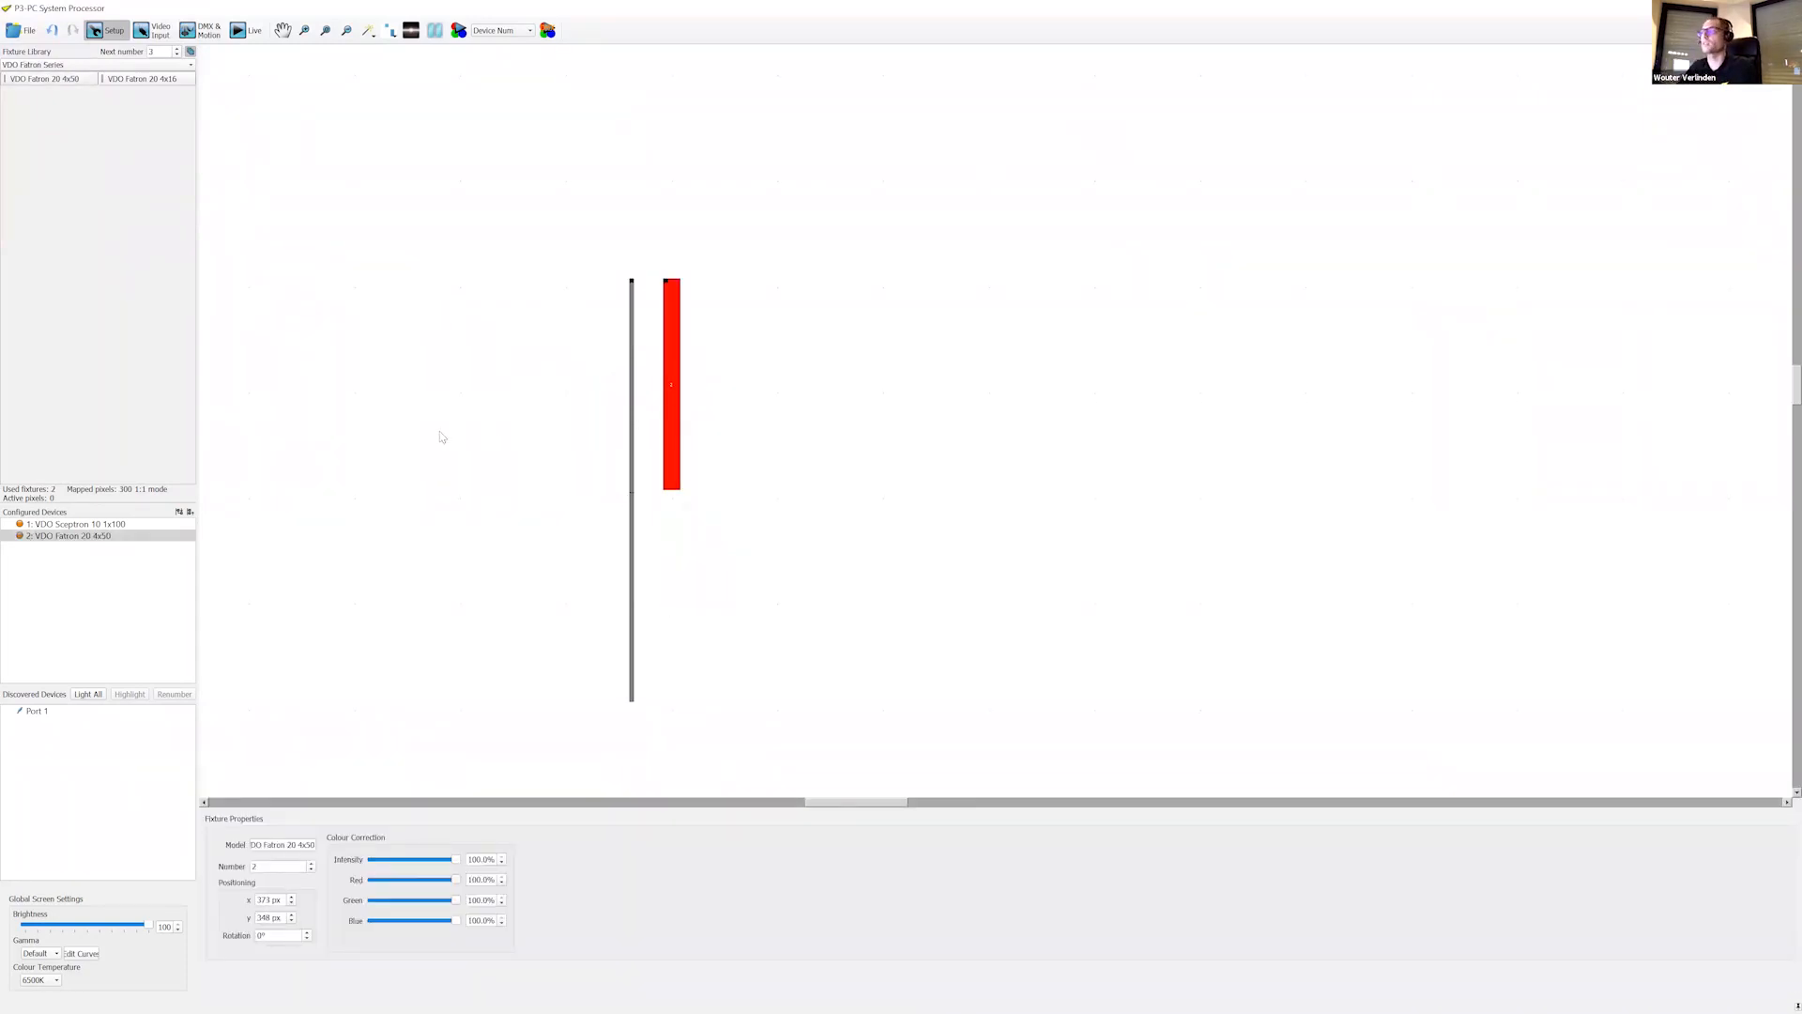
# Step: Select the Sceptron and the Fatron alternately to compare how the two fixtures are represented in 1:1 mode
pyautogui.click(632, 434)
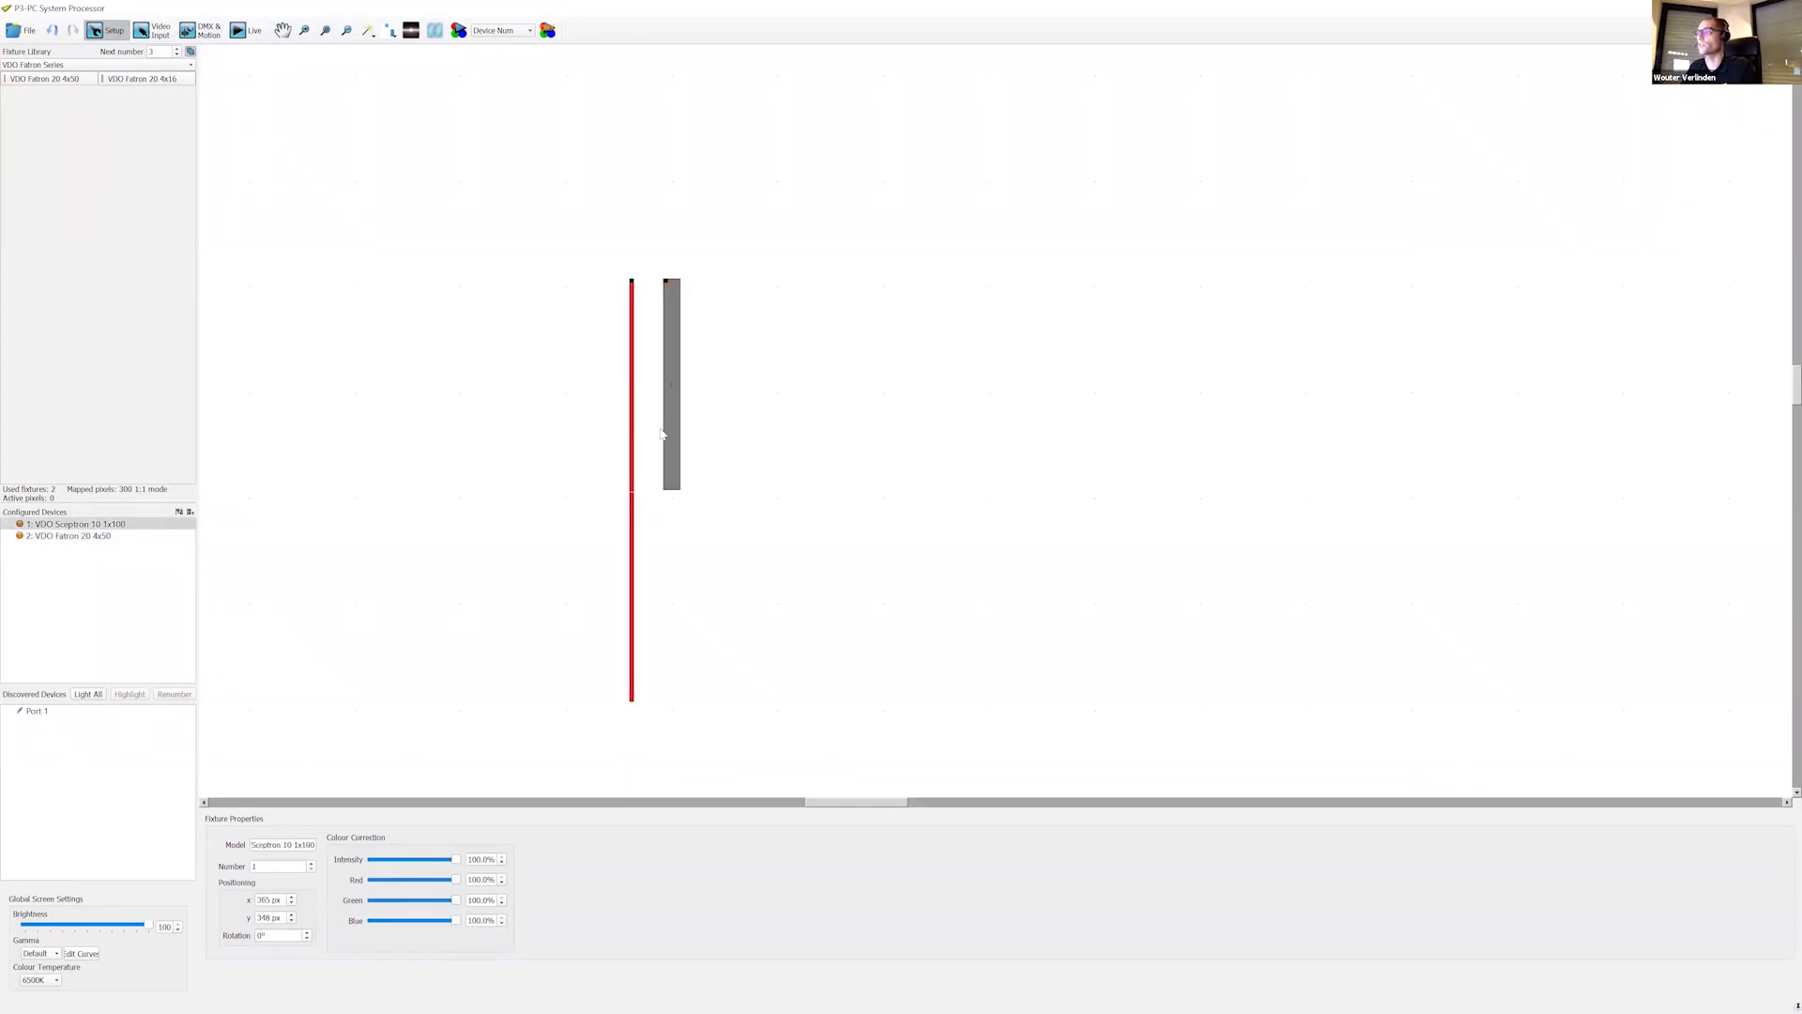
pyautogui.click(672, 430)
pyautogui.click(562, 432)
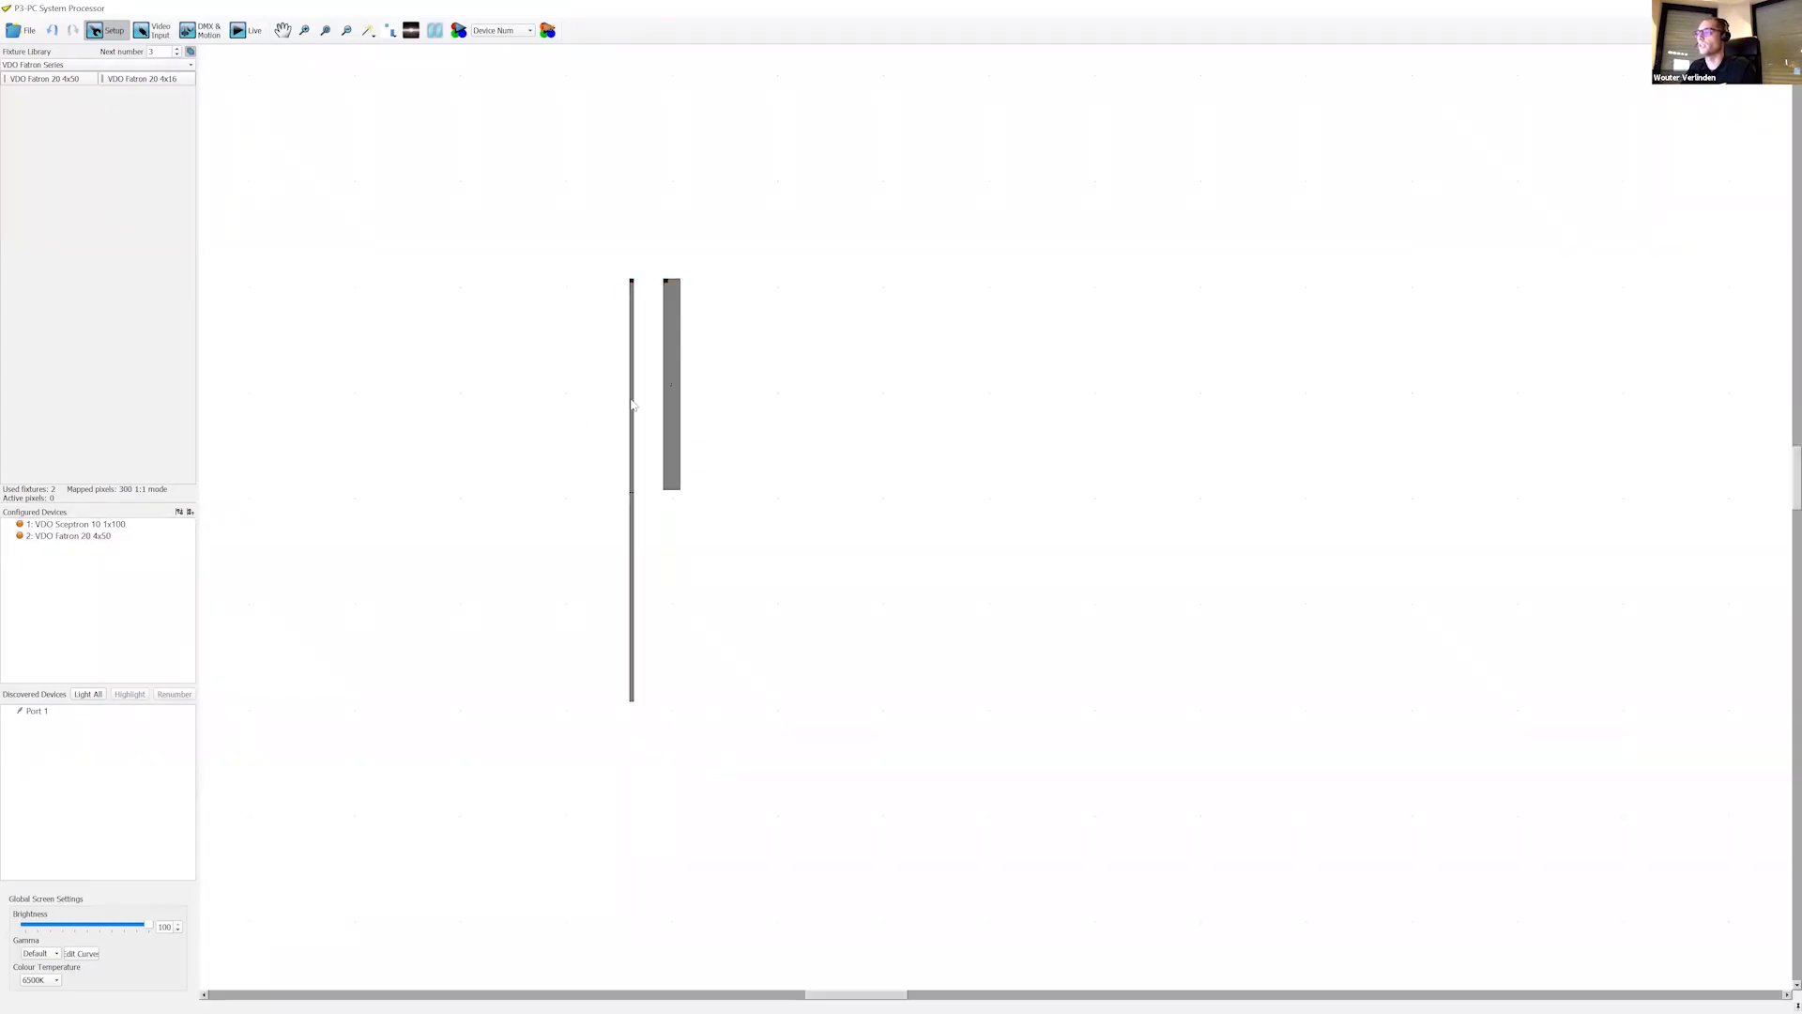
pyautogui.click(632, 406)
pyautogui.click(667, 405)
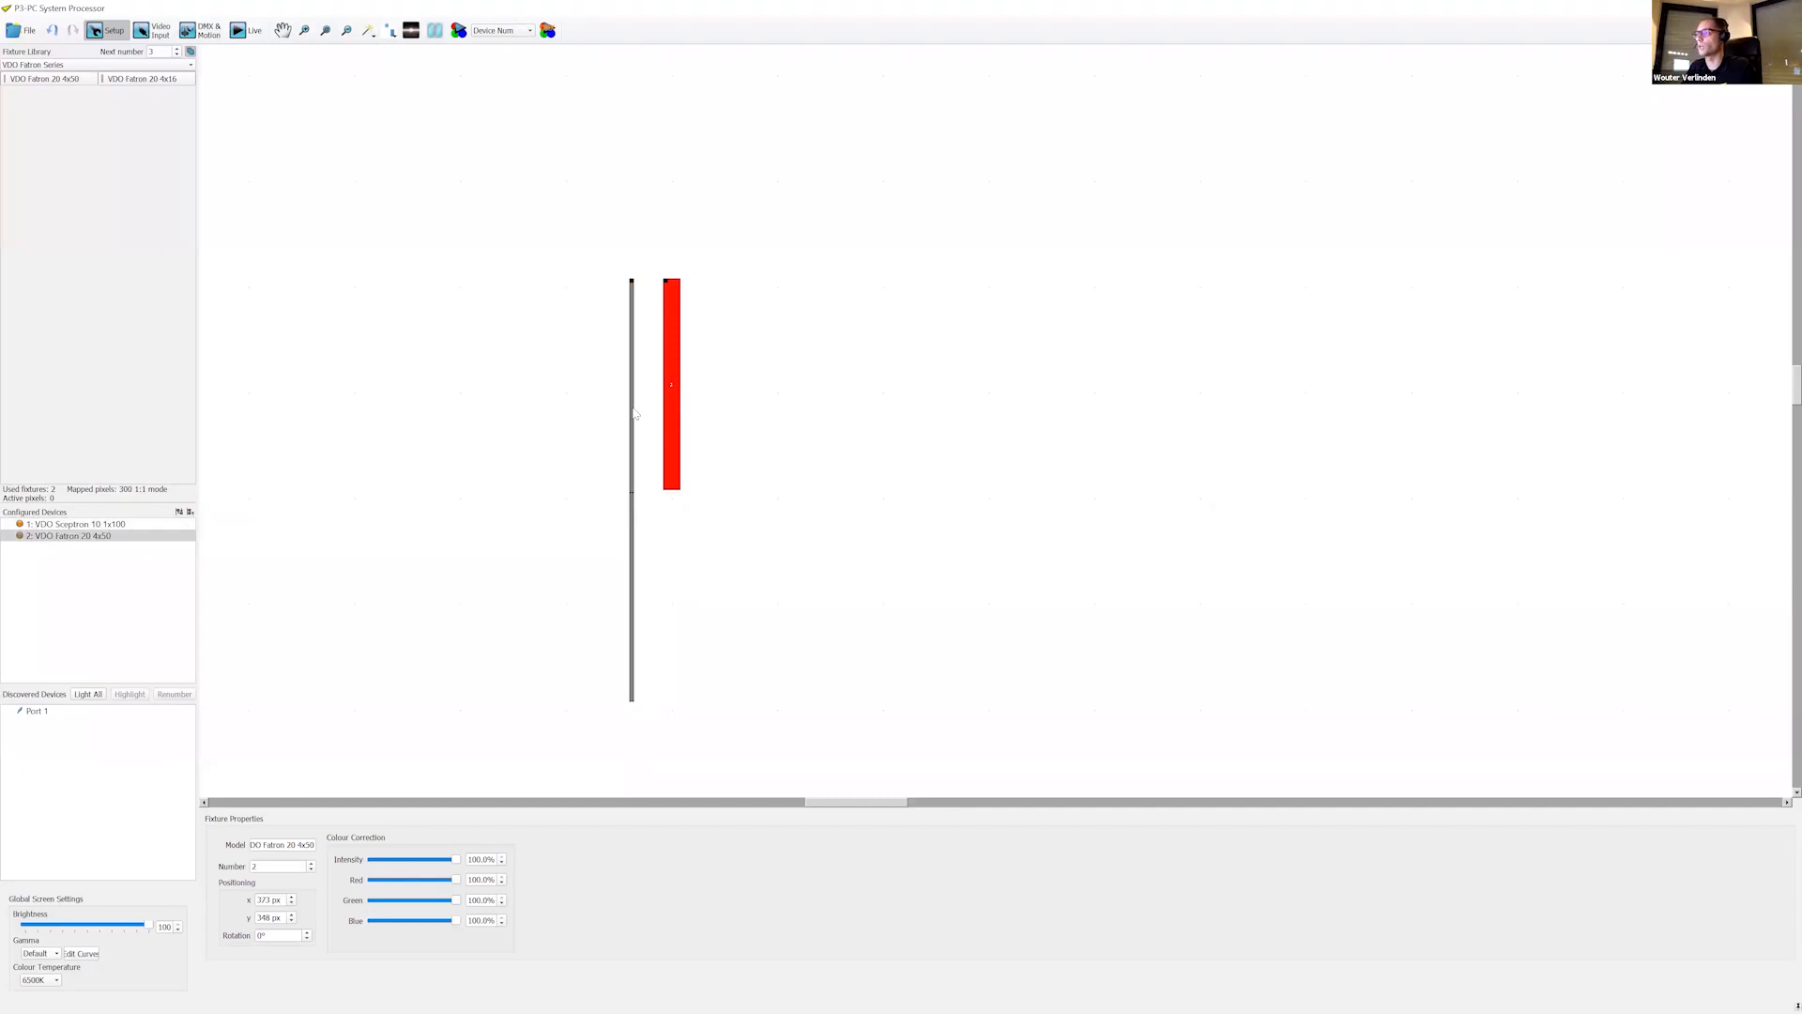
pyautogui.click(634, 413)
pyautogui.click(672, 410)
pyautogui.click(611, 422)
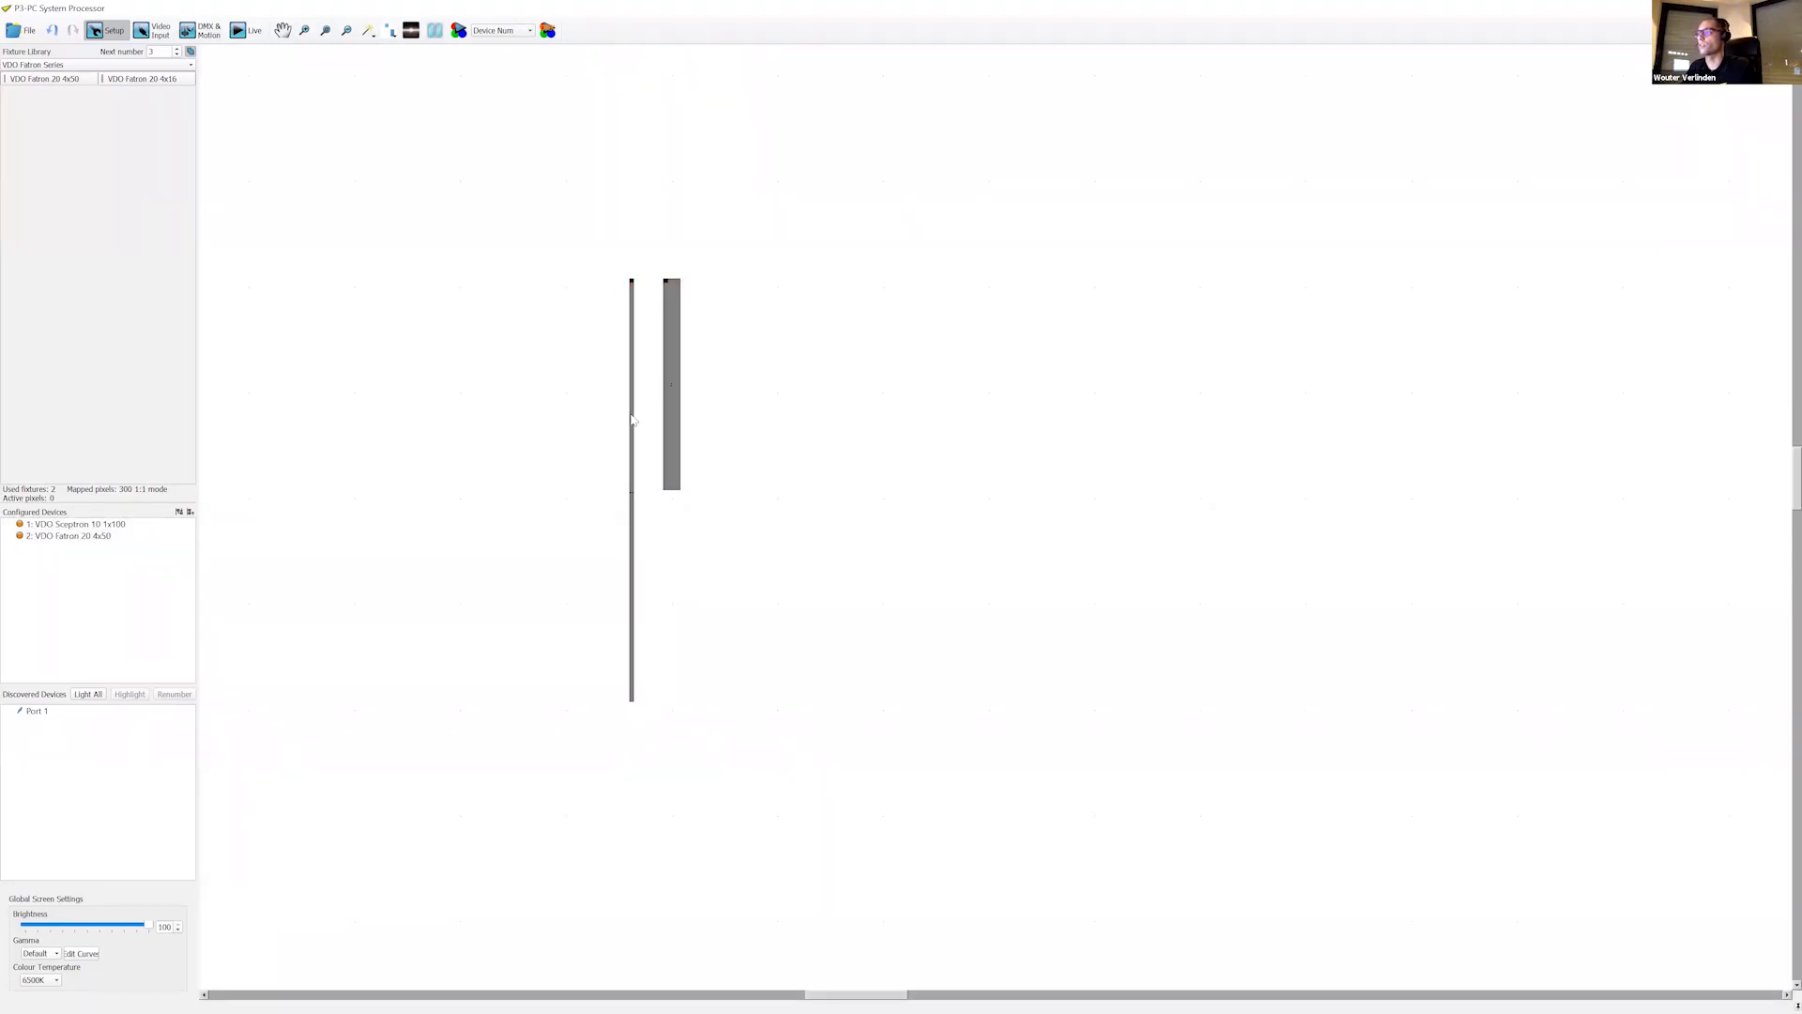
pyautogui.click(634, 419)
pyautogui.click(668, 410)
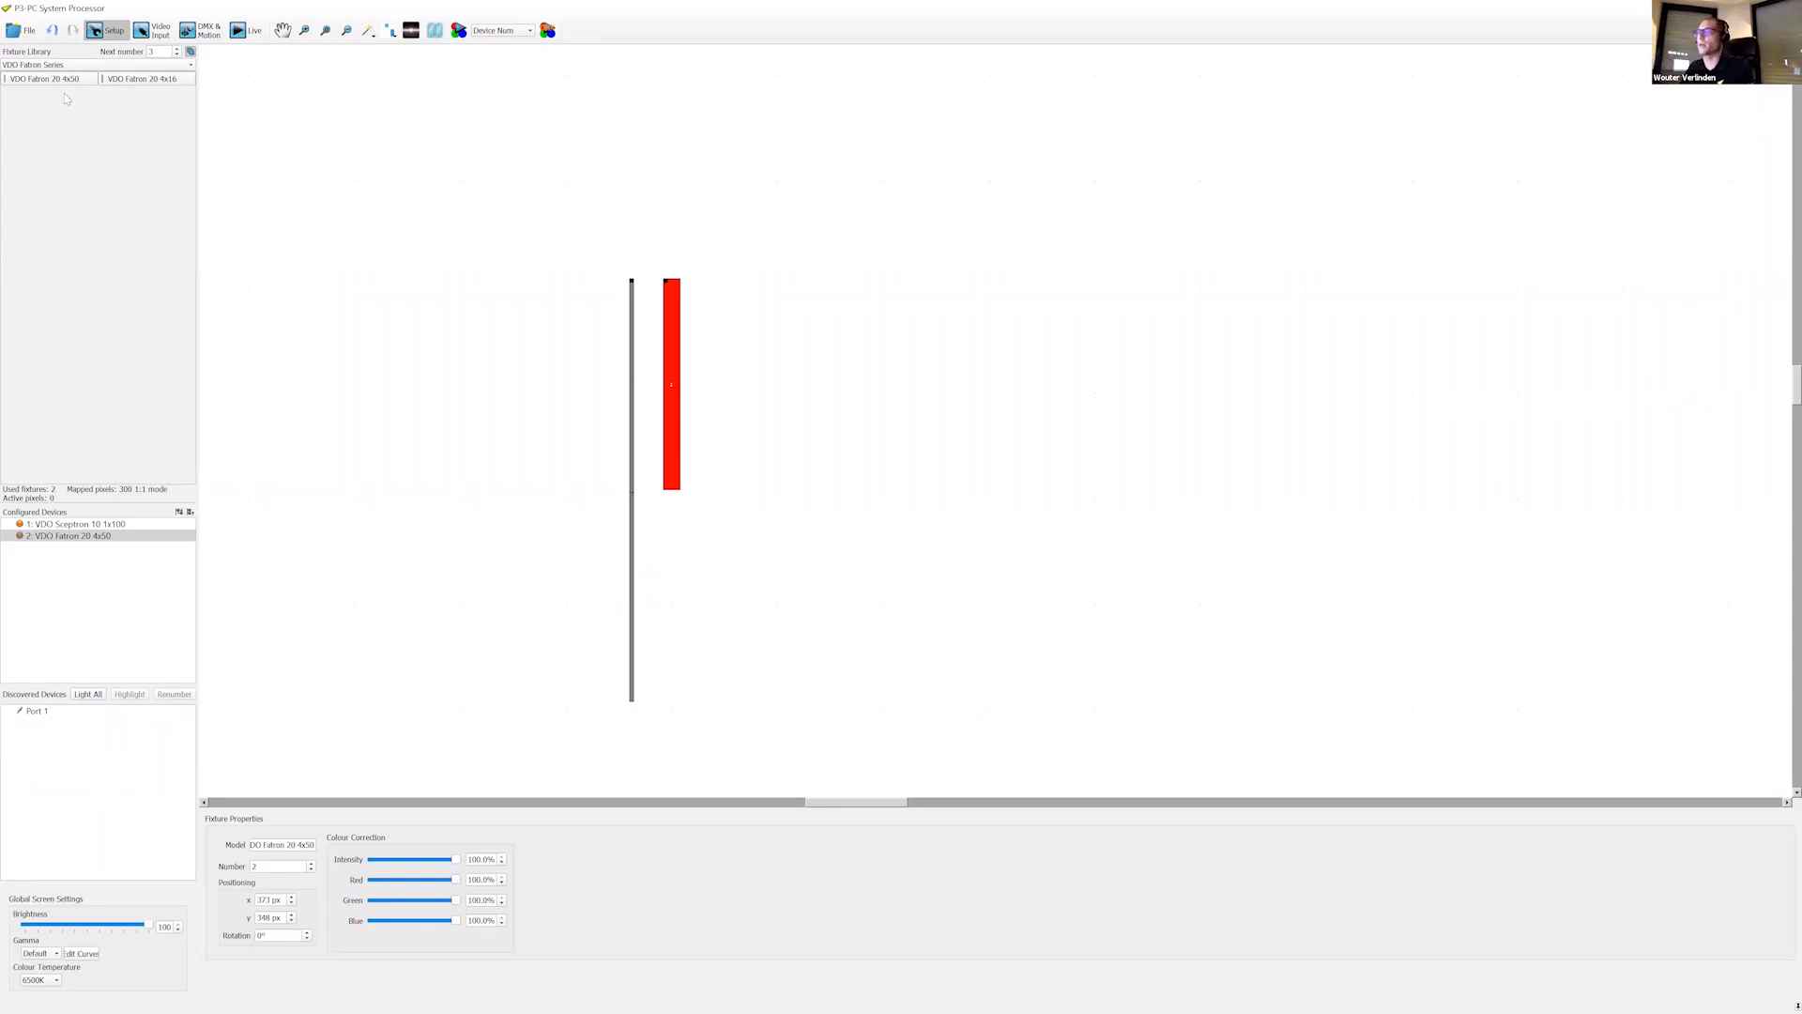
# Step: Start a new configuration named Free, overwriting the existing one, and set its mode to Free Scale
pyautogui.click(26, 32)
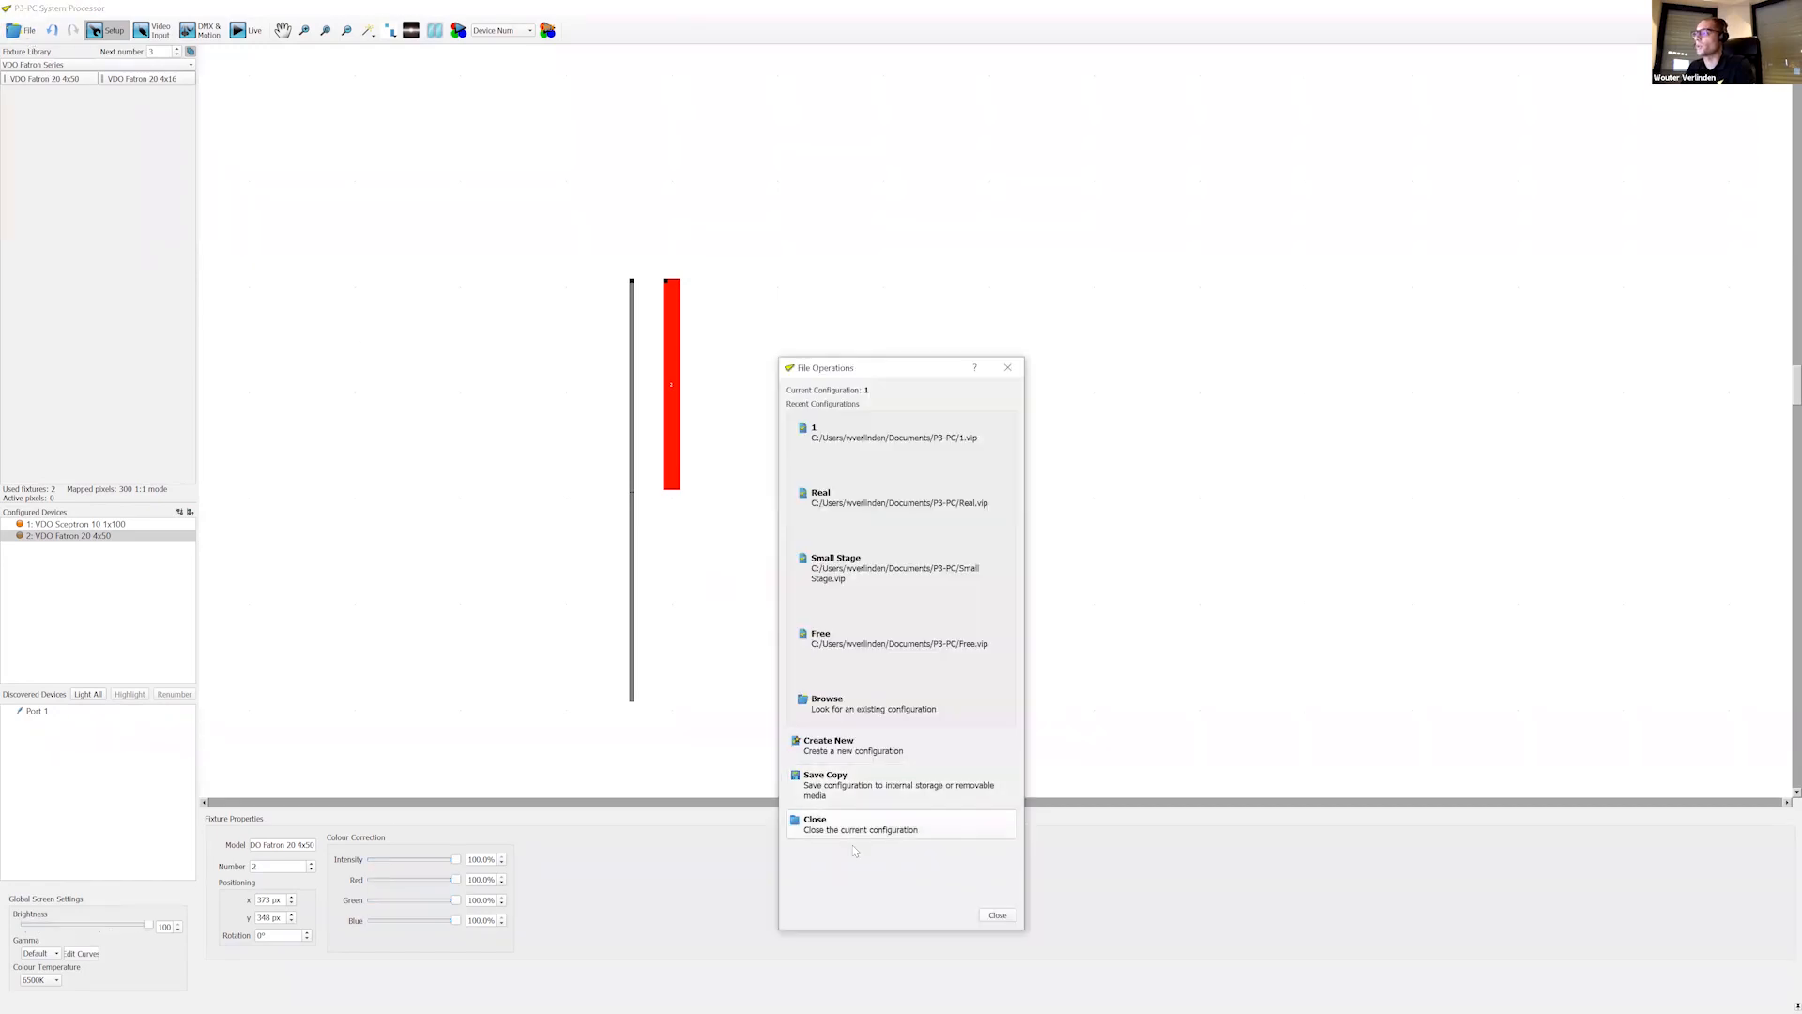
pyautogui.click(856, 748)
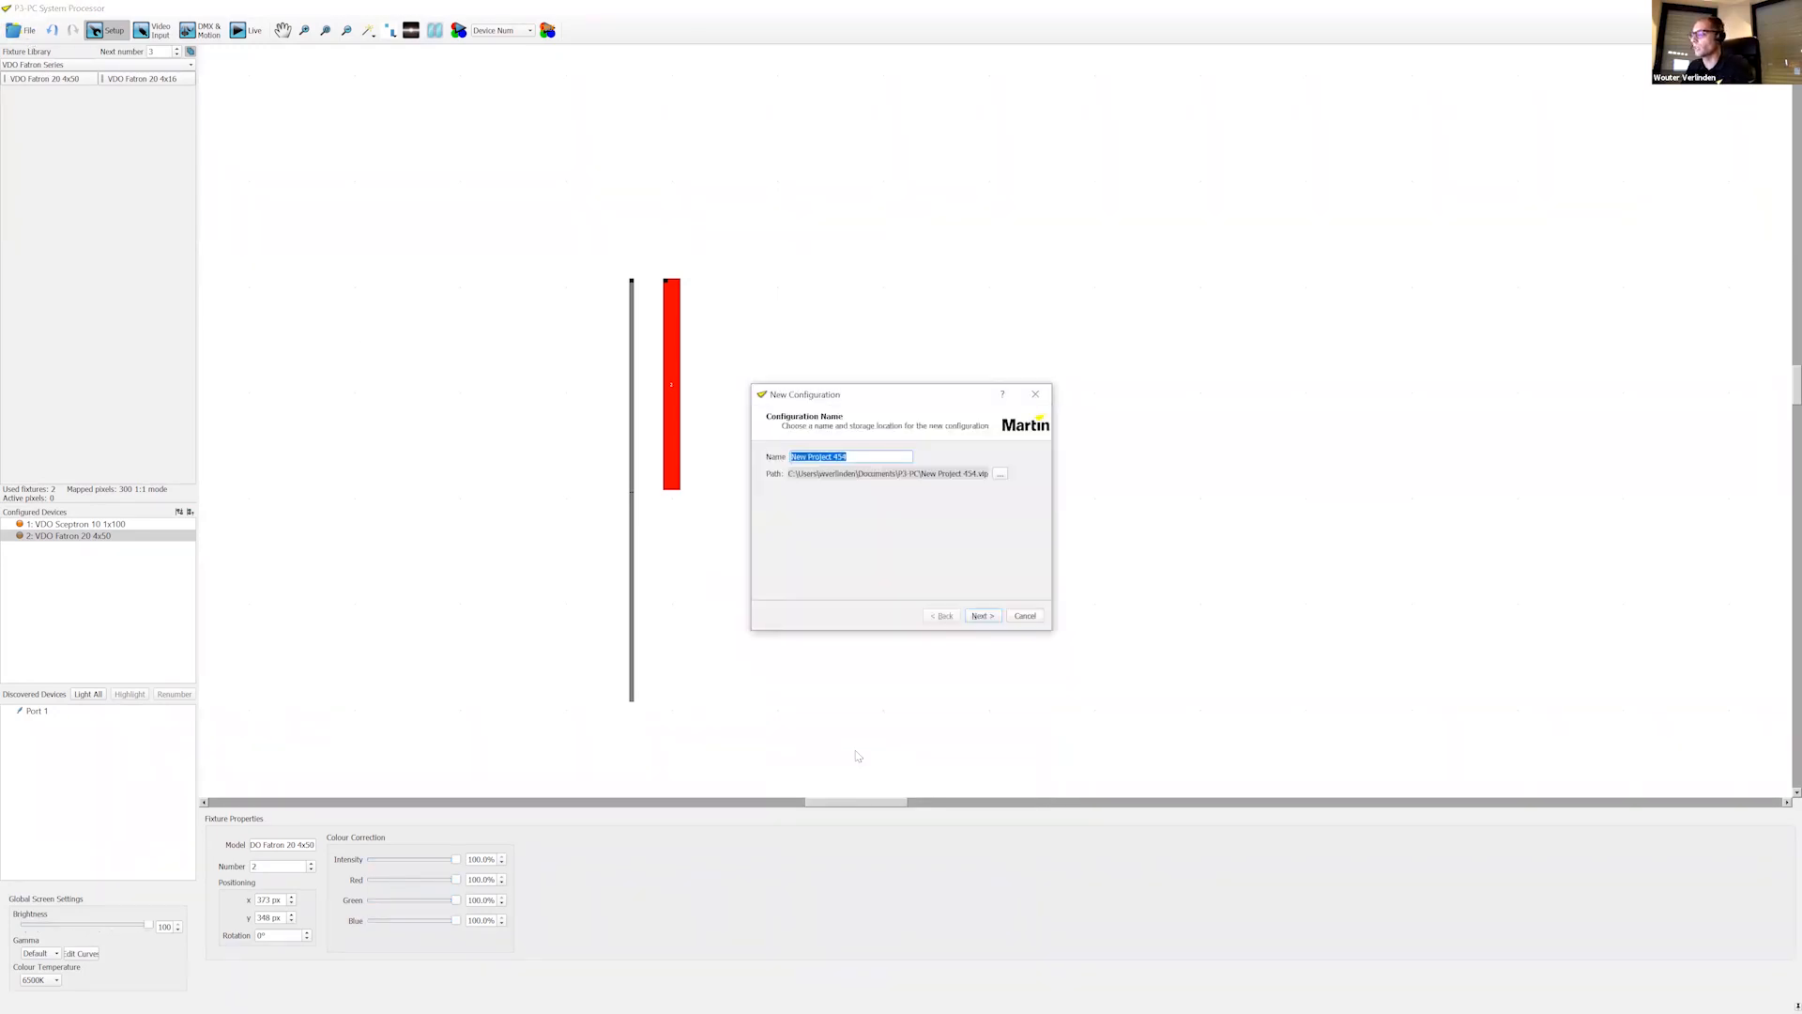
pyautogui.write('Free')
pyautogui.click(976, 616)
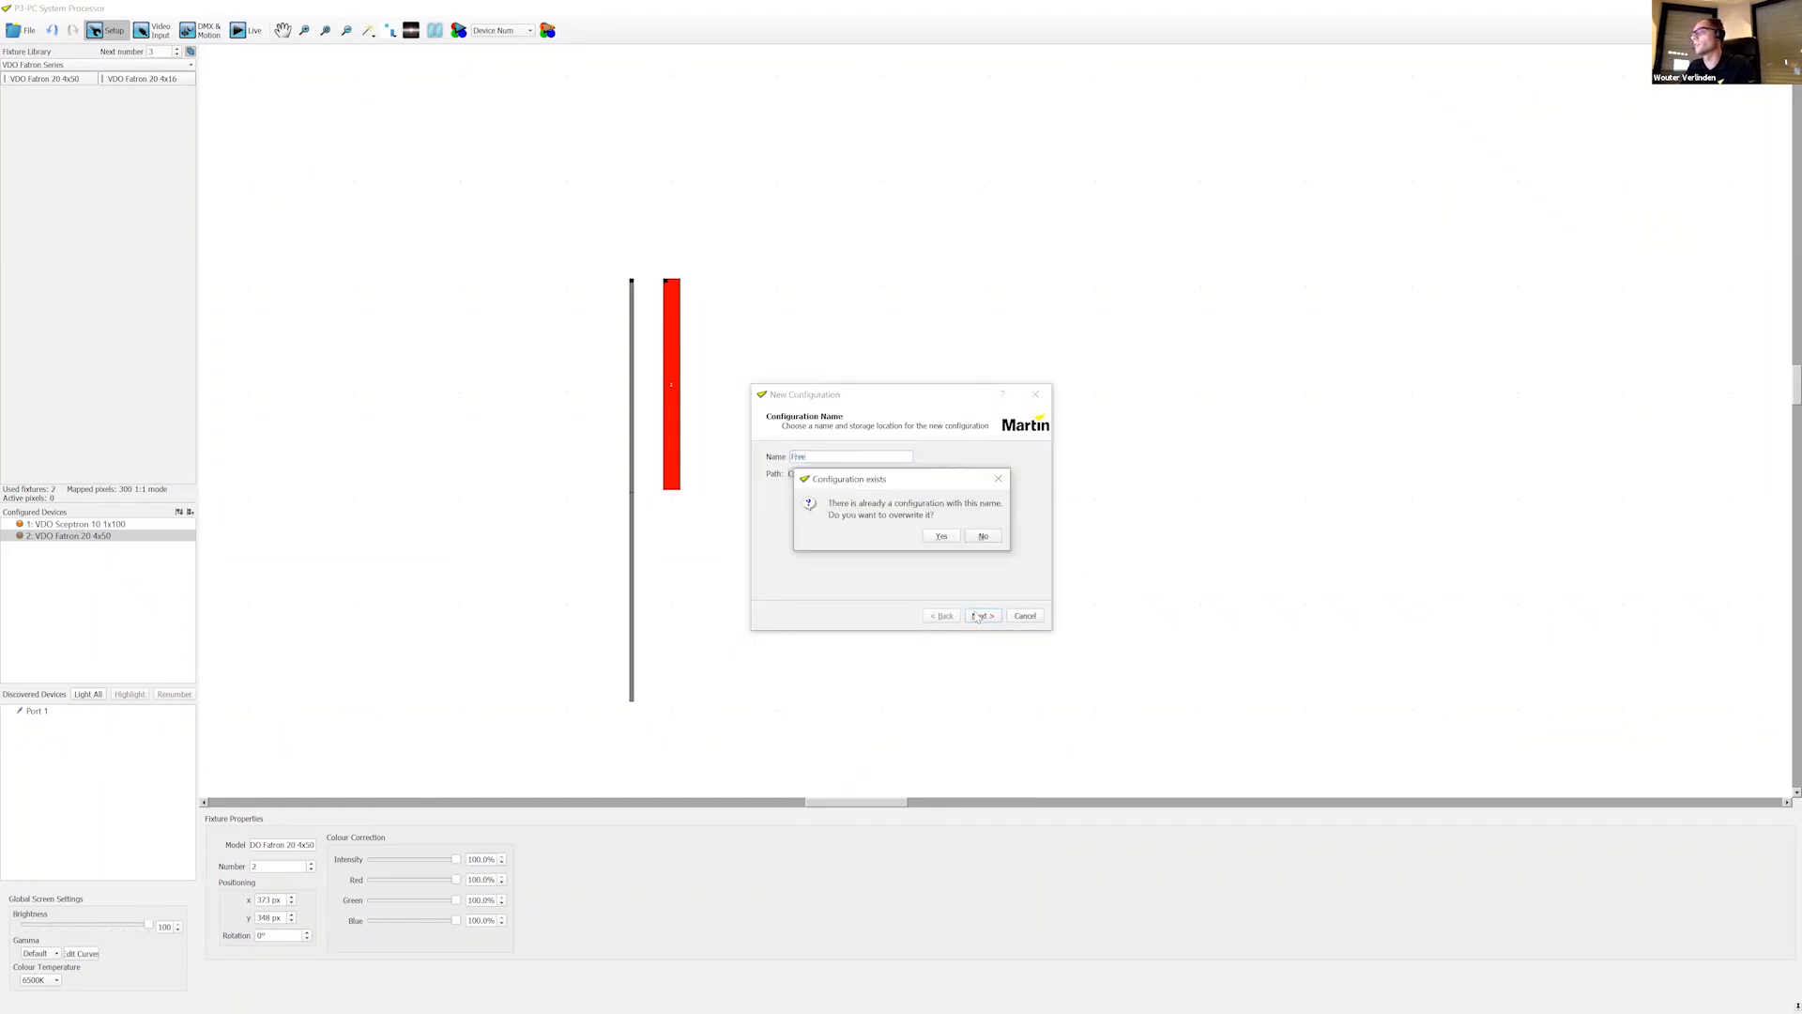
pyautogui.click(941, 536)
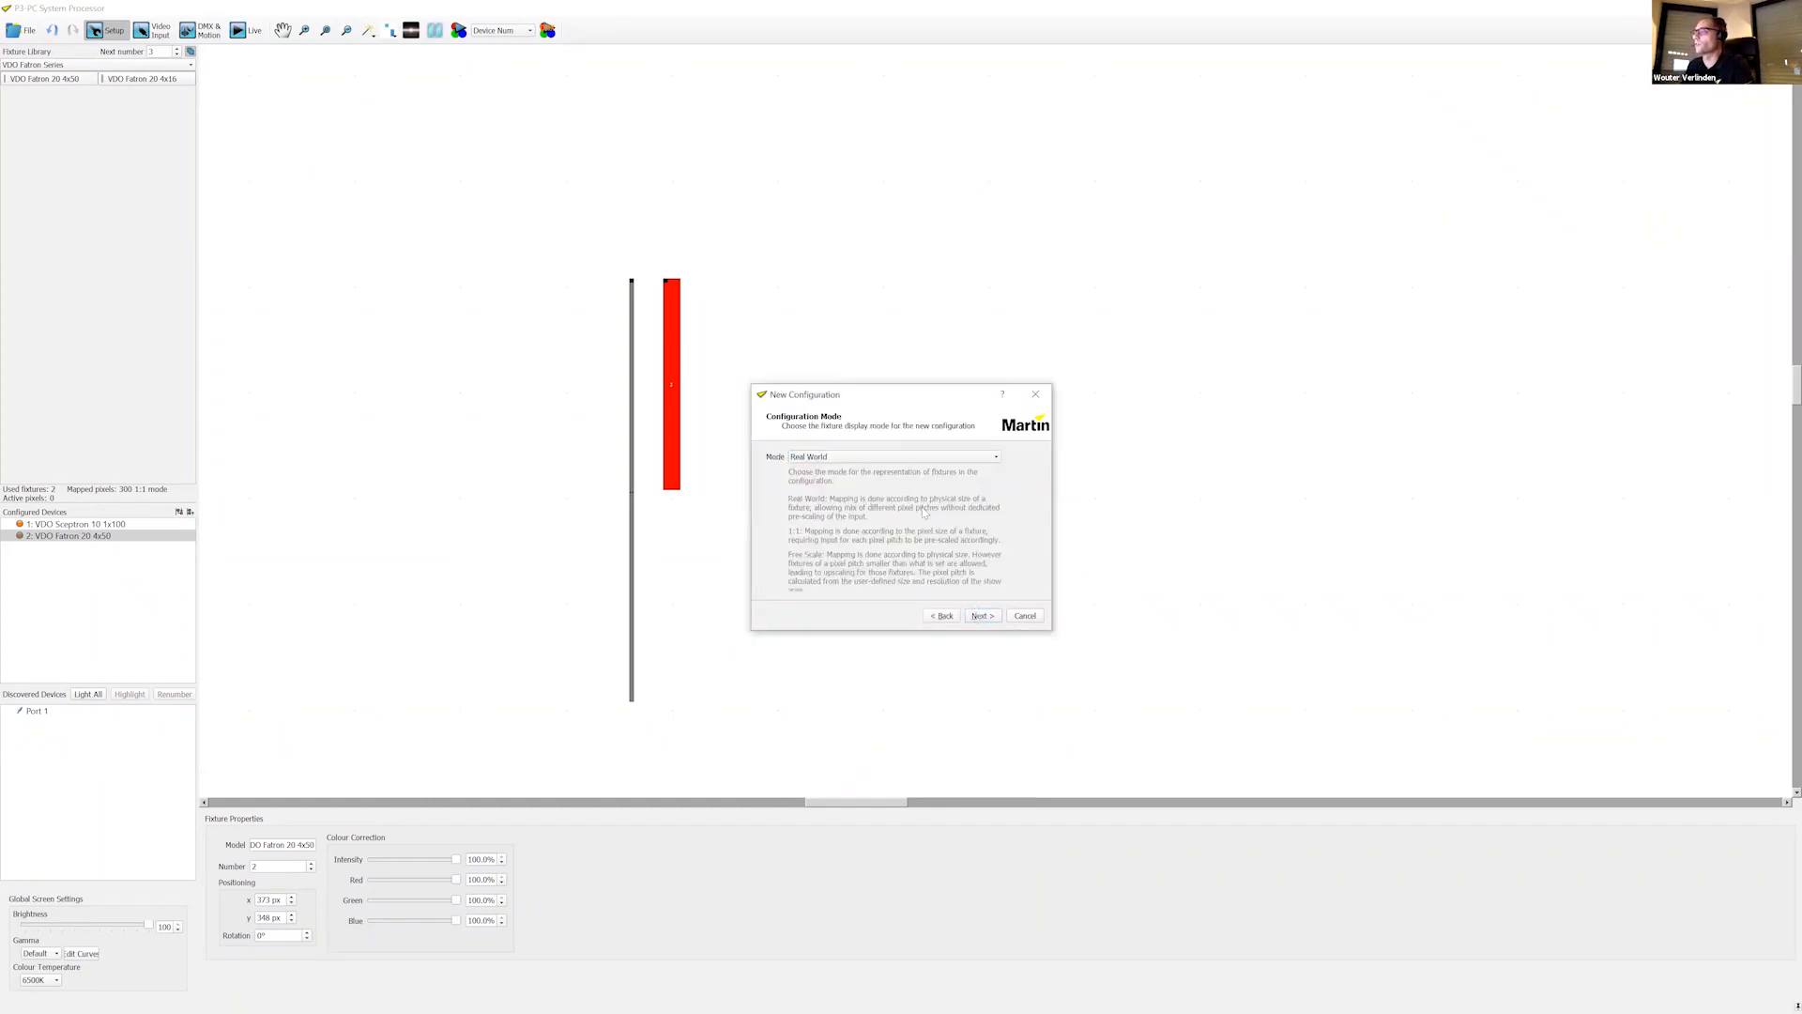
pyautogui.click(907, 458)
pyautogui.click(873, 486)
pyautogui.click(983, 617)
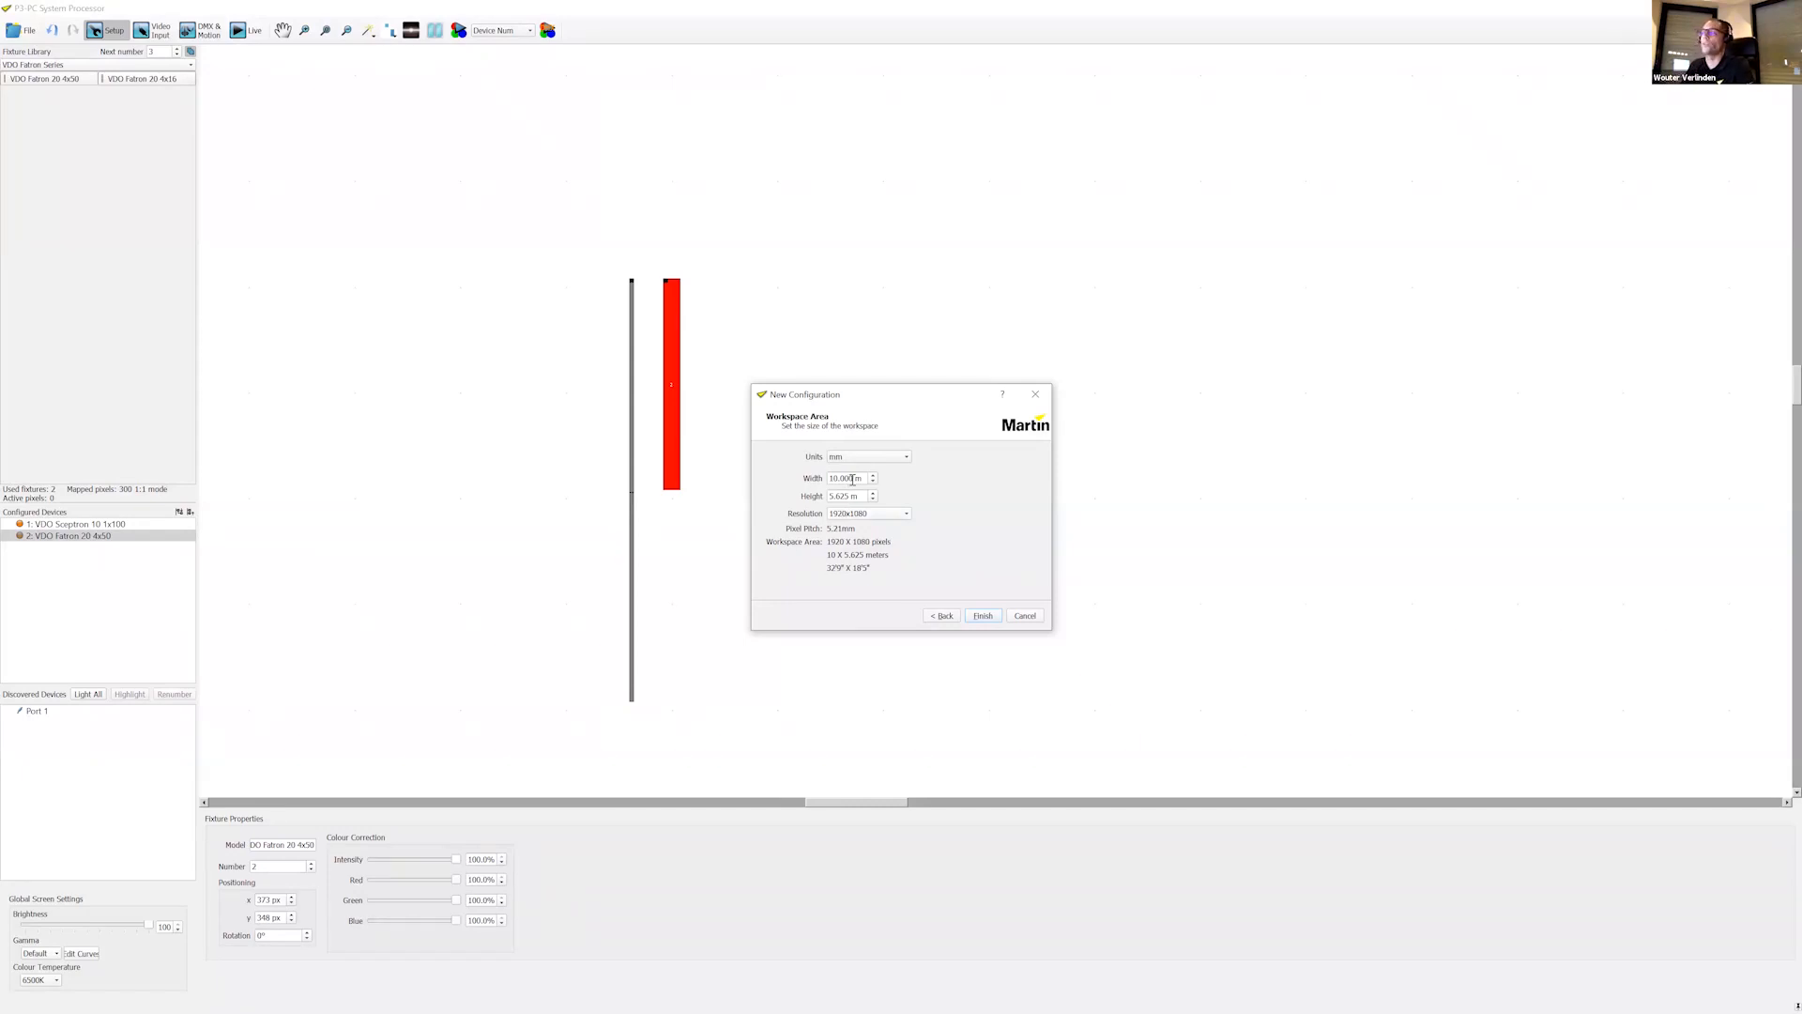
# Step: Set the workspace to 30 m wide and 10 m high at 1920x1080 resolution, and create the configuration
pyautogui.moveTo(853, 480); pyautogui.dragTo(739, 483)
pyautogui.write('30')
pyautogui.doubleClick(846, 496)
pyautogui.write('10')
pyautogui.click(857, 481)
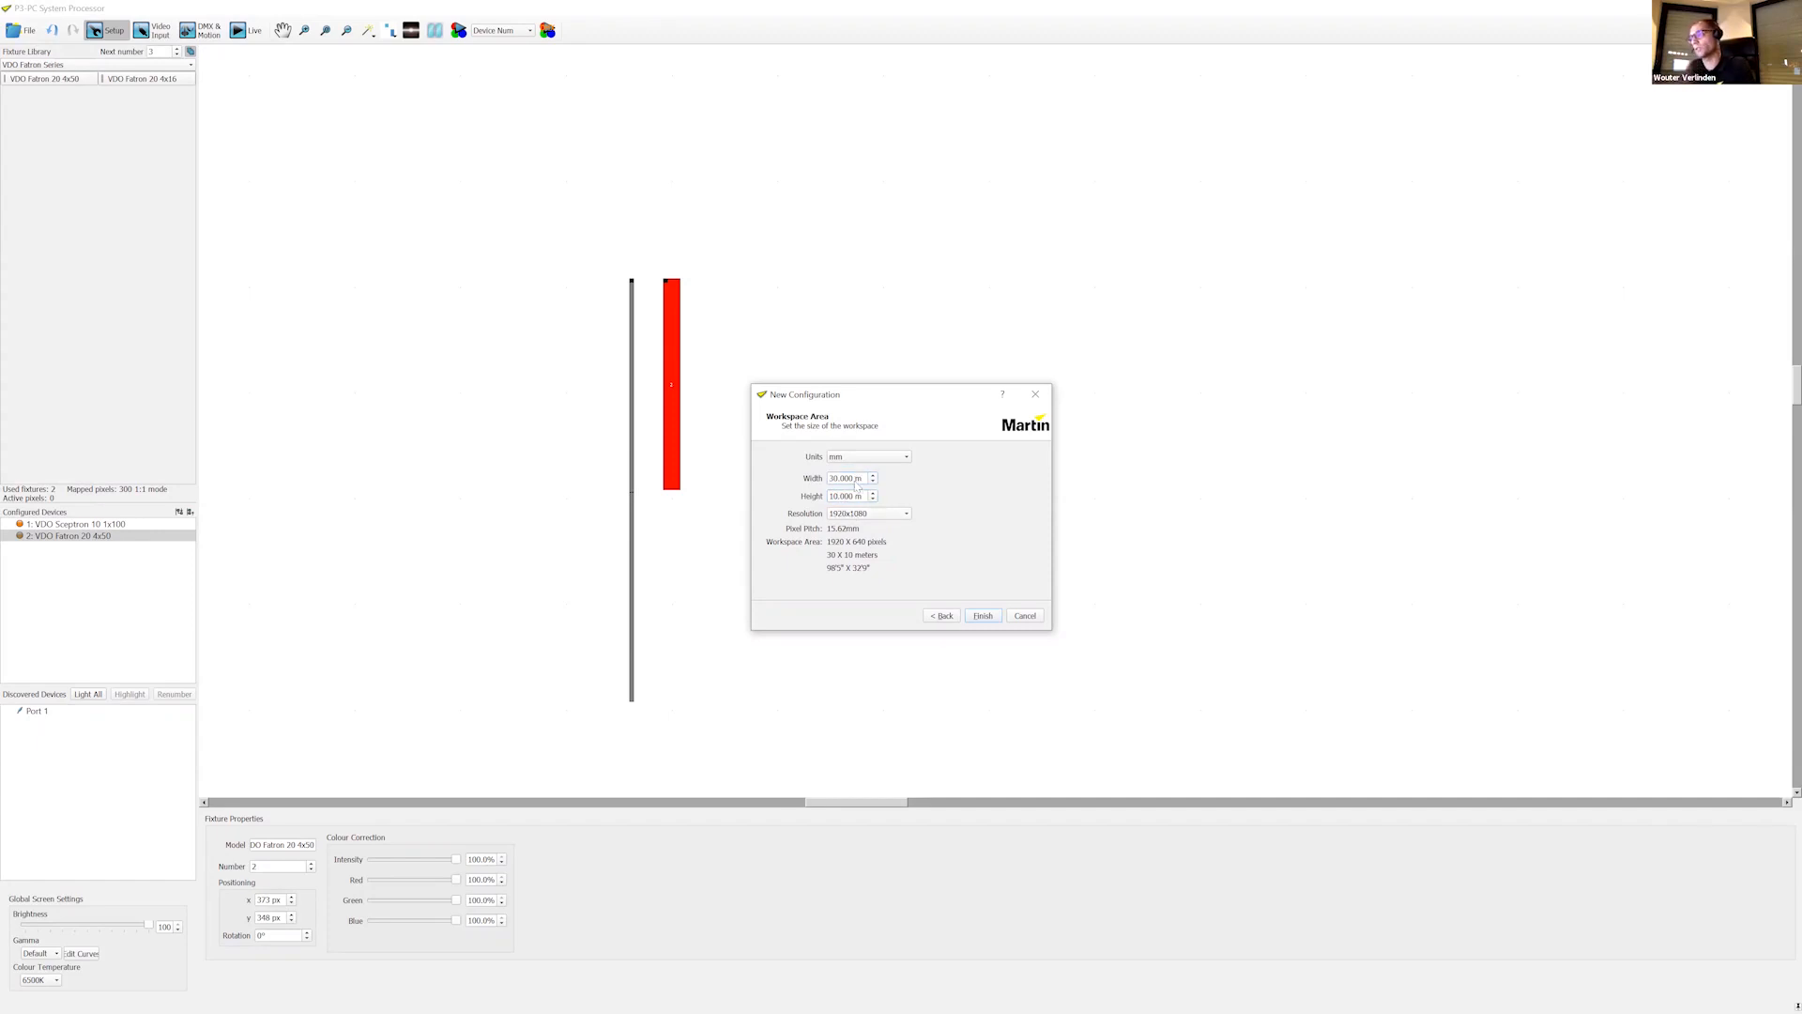
pyautogui.click(858, 515)
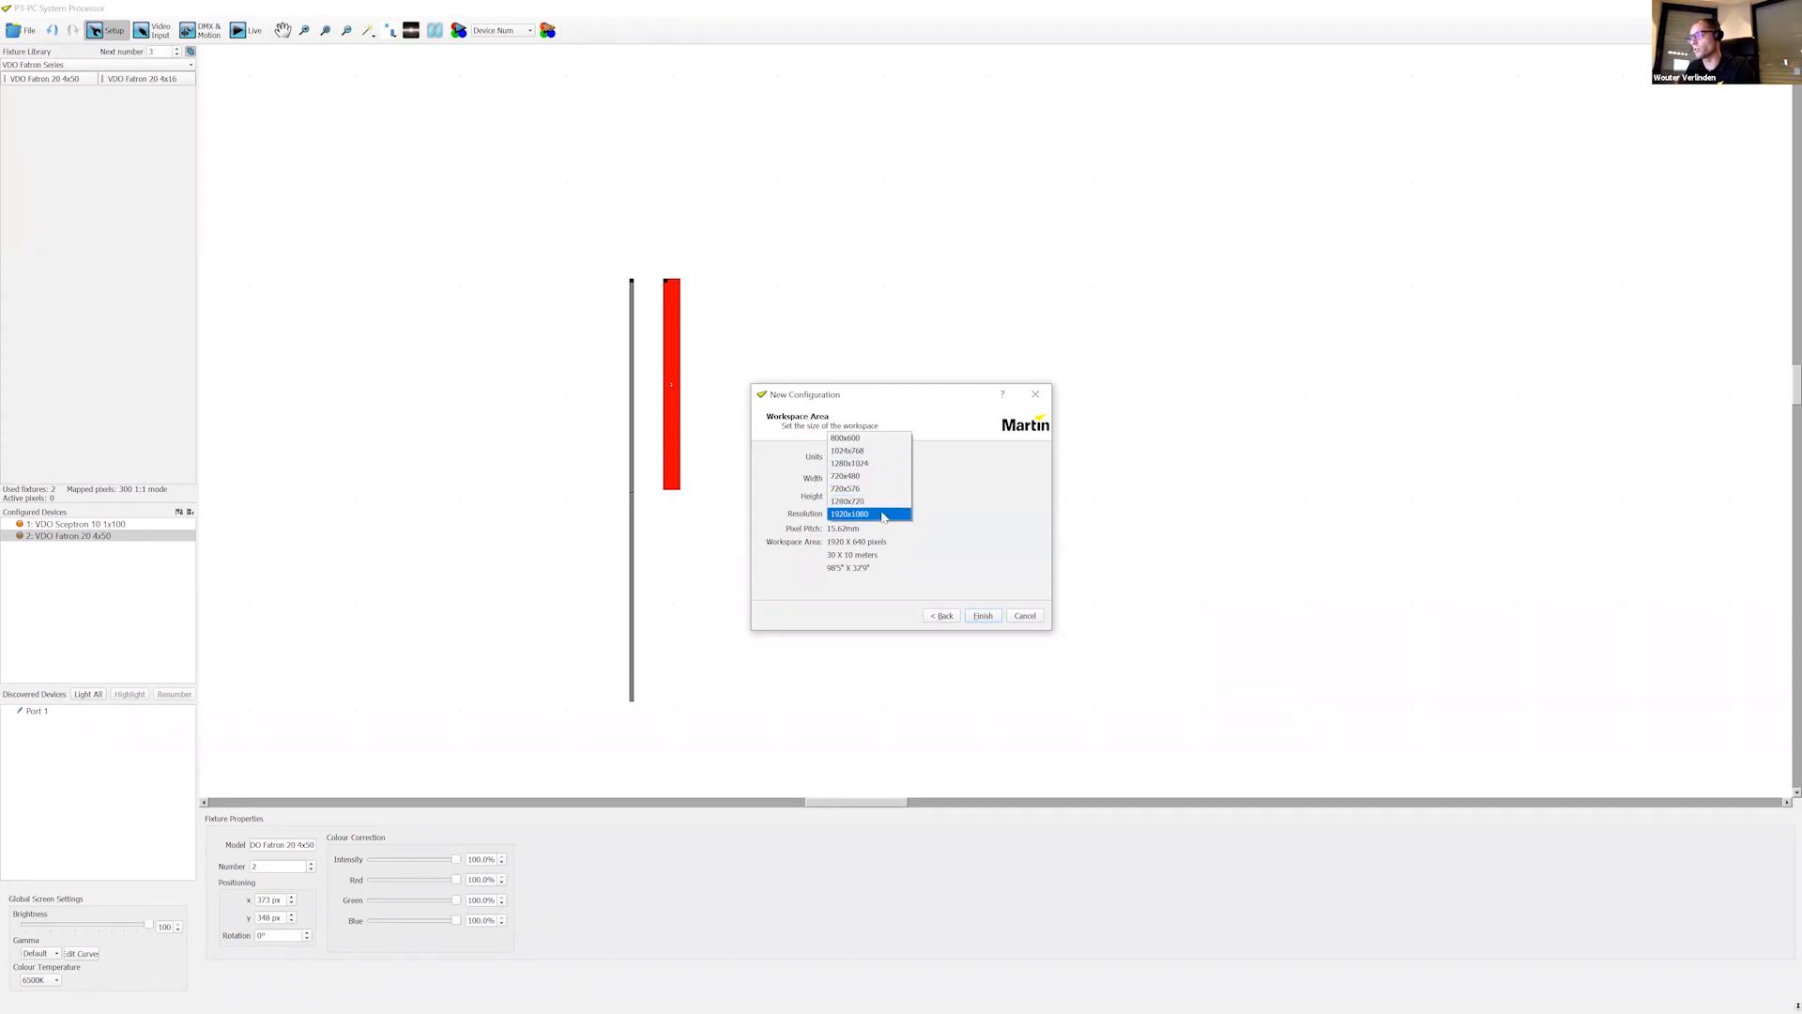
pyautogui.click(882, 516)
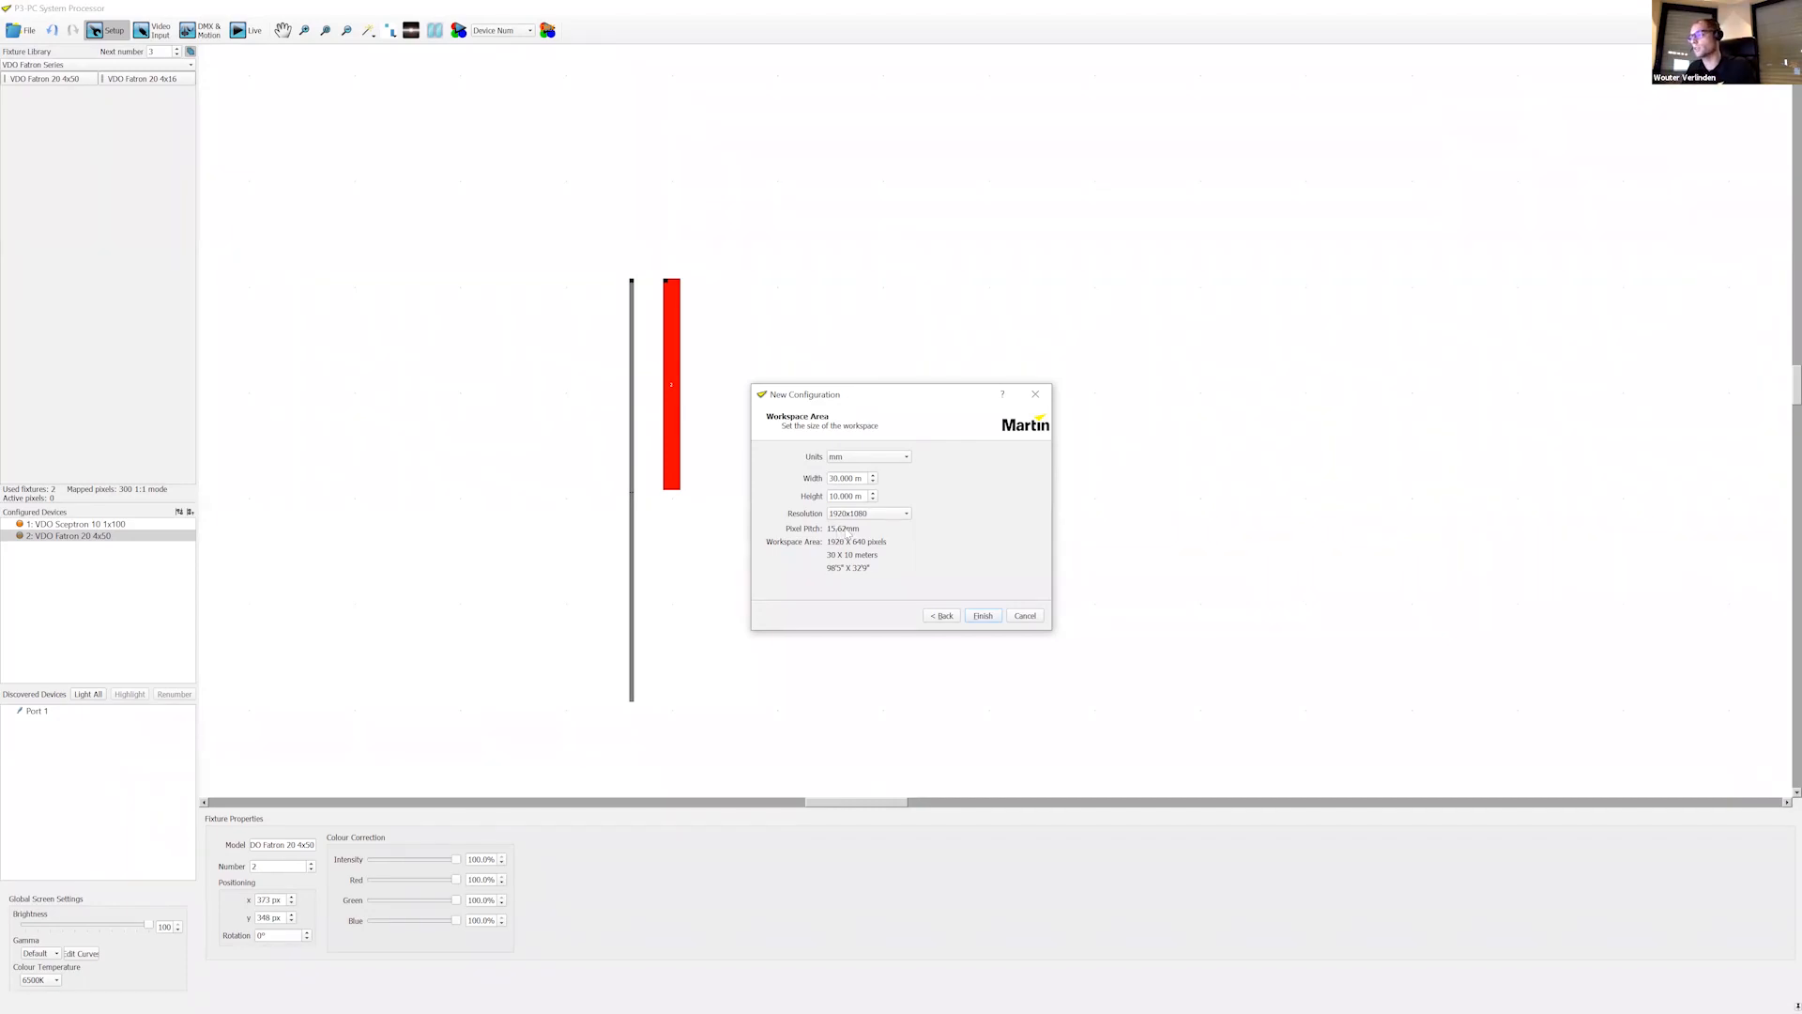
pyautogui.click(982, 617)
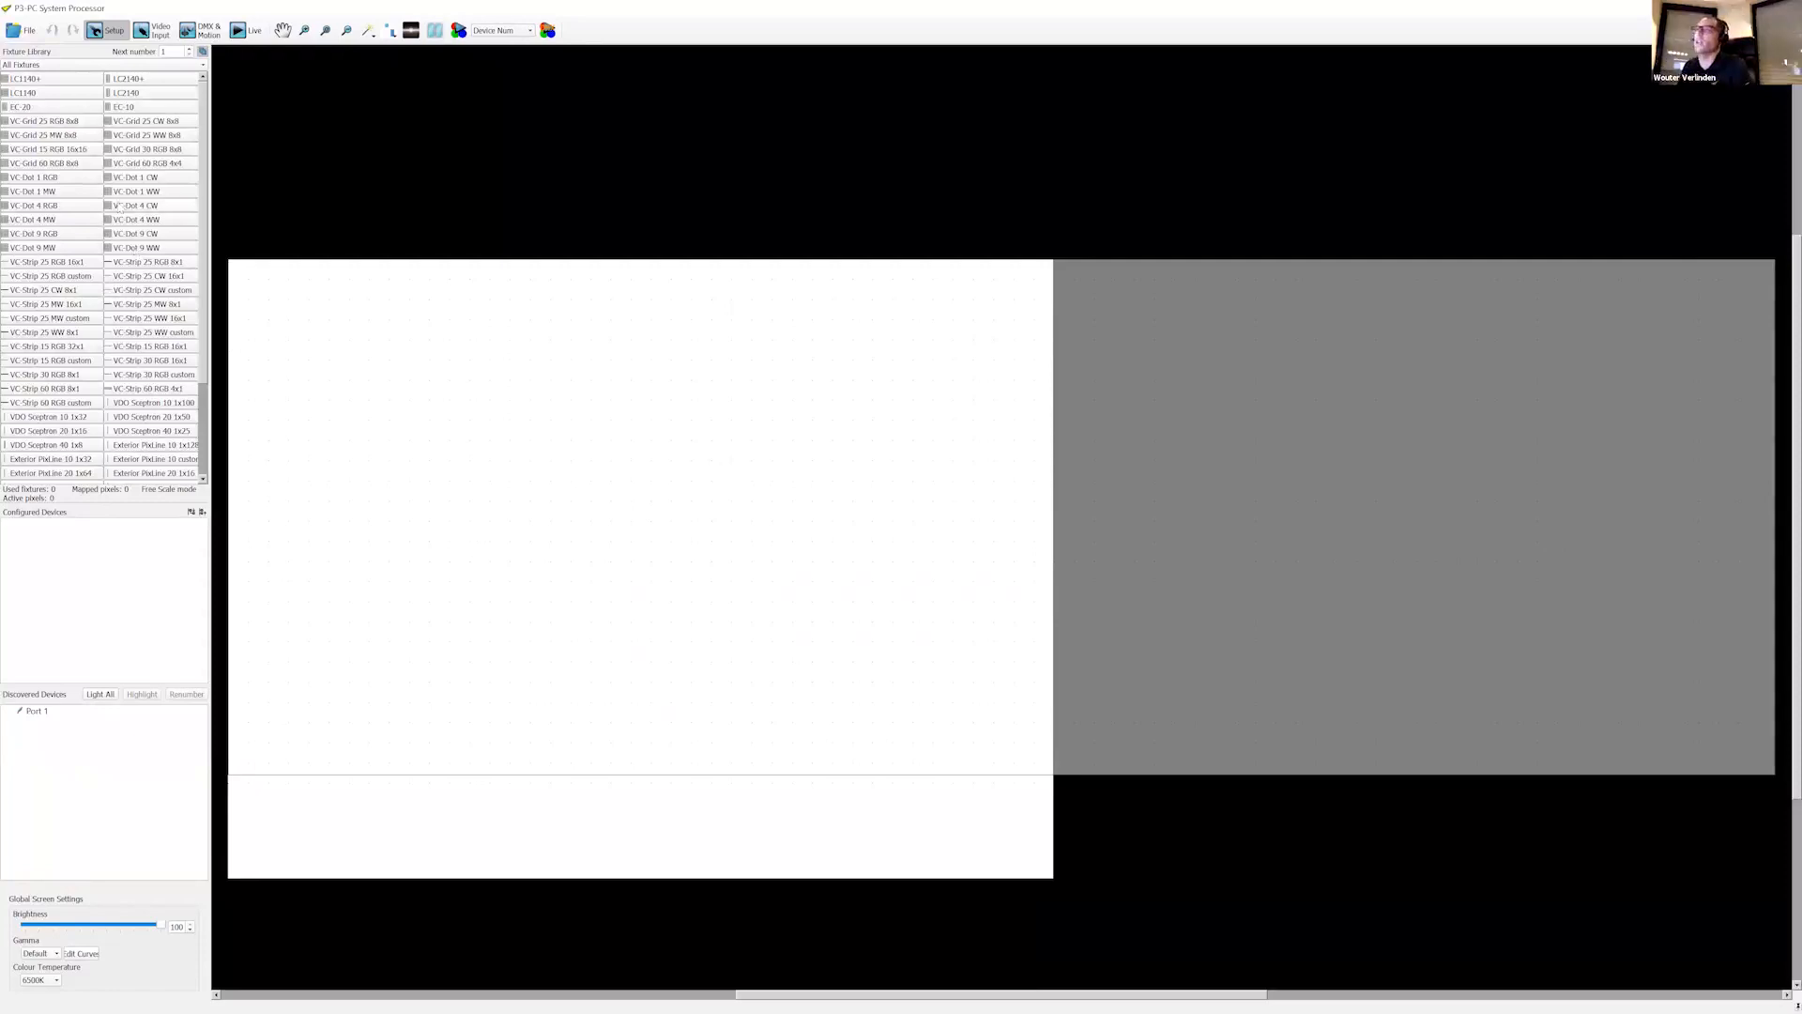
# Step: Filter the fixture library to the VDO Sceptron Series and place two VDO Sceptron 10 1x100 fixtures side by side near the workspace's upper-left corner
pyautogui.click(42, 65)
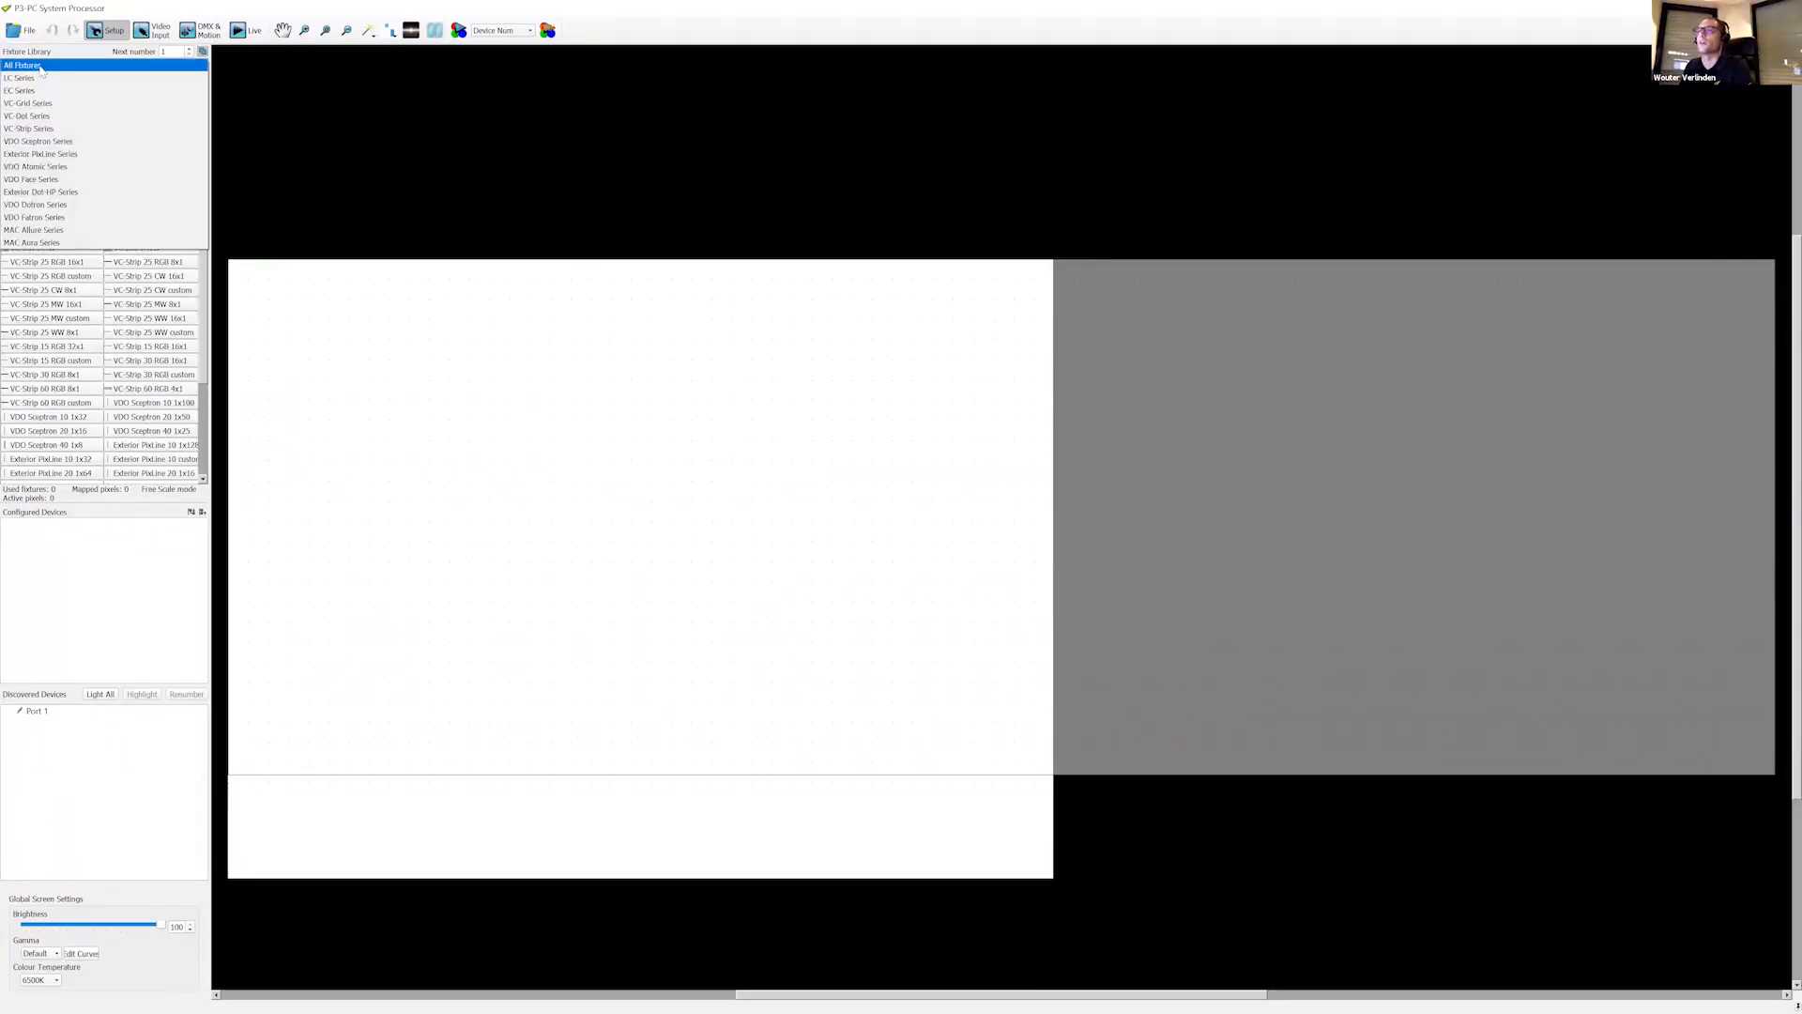
pyautogui.click(42, 141)
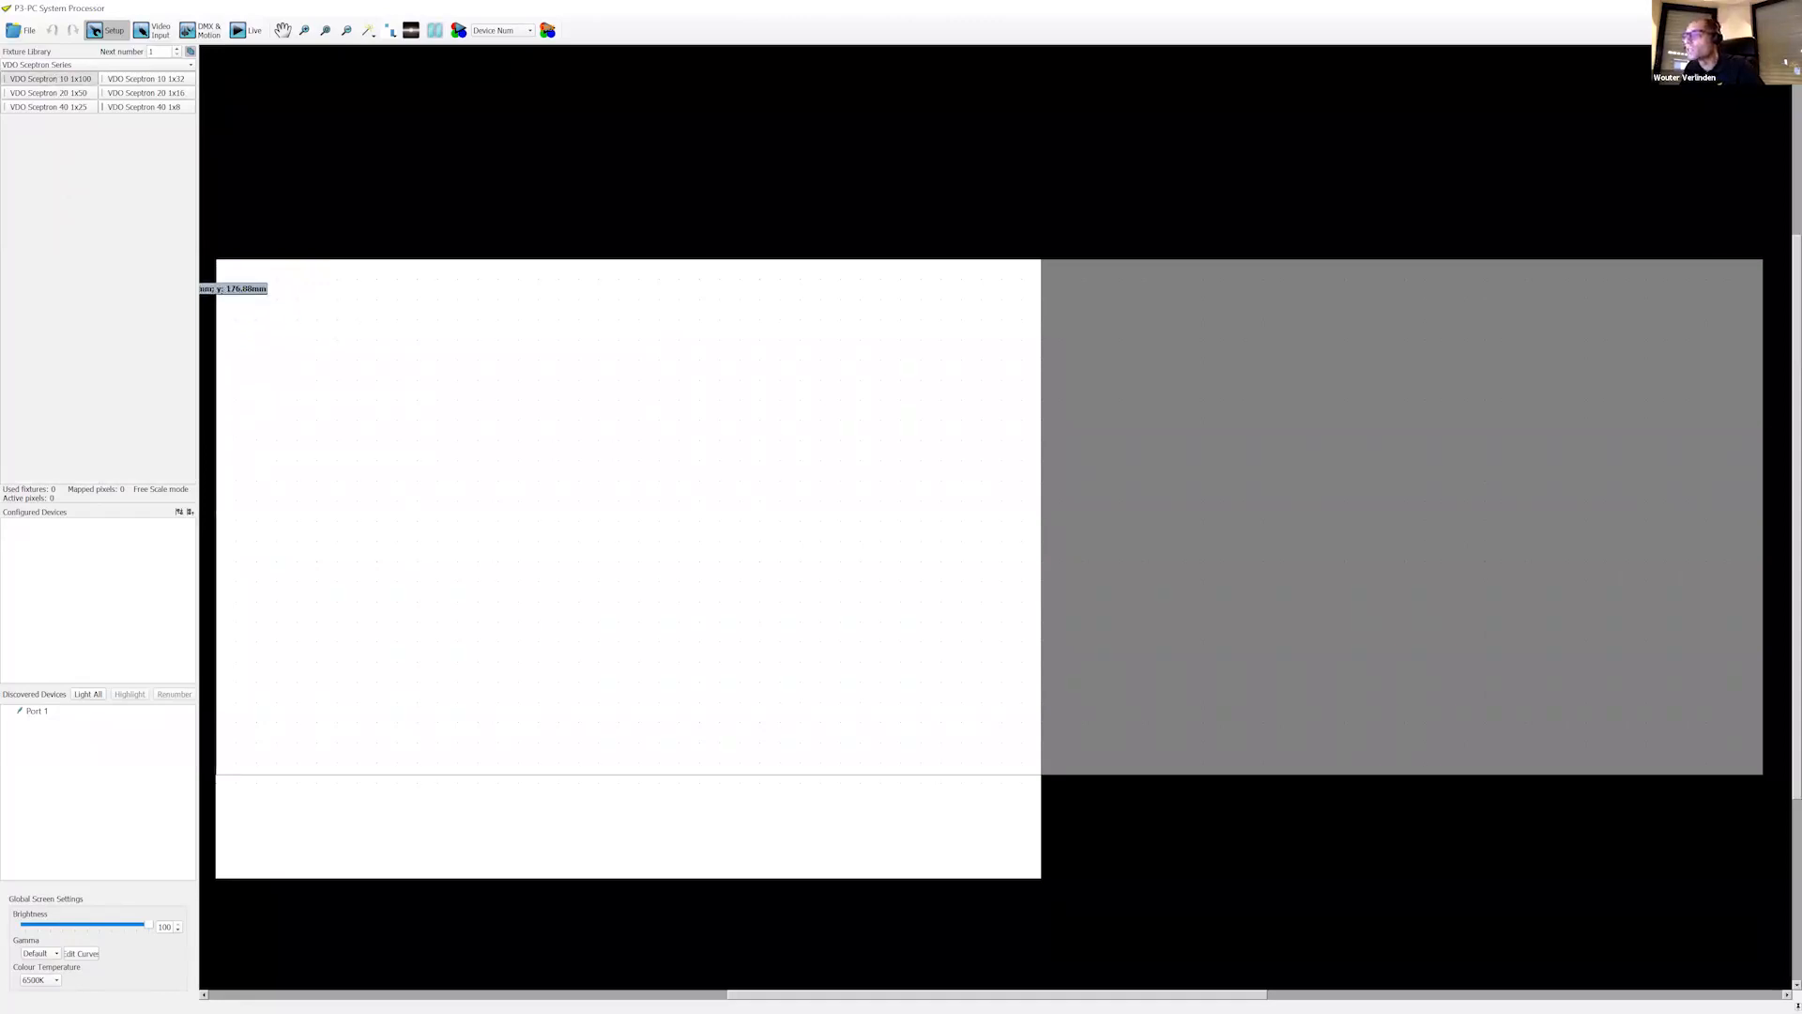
pyautogui.click(216, 321)
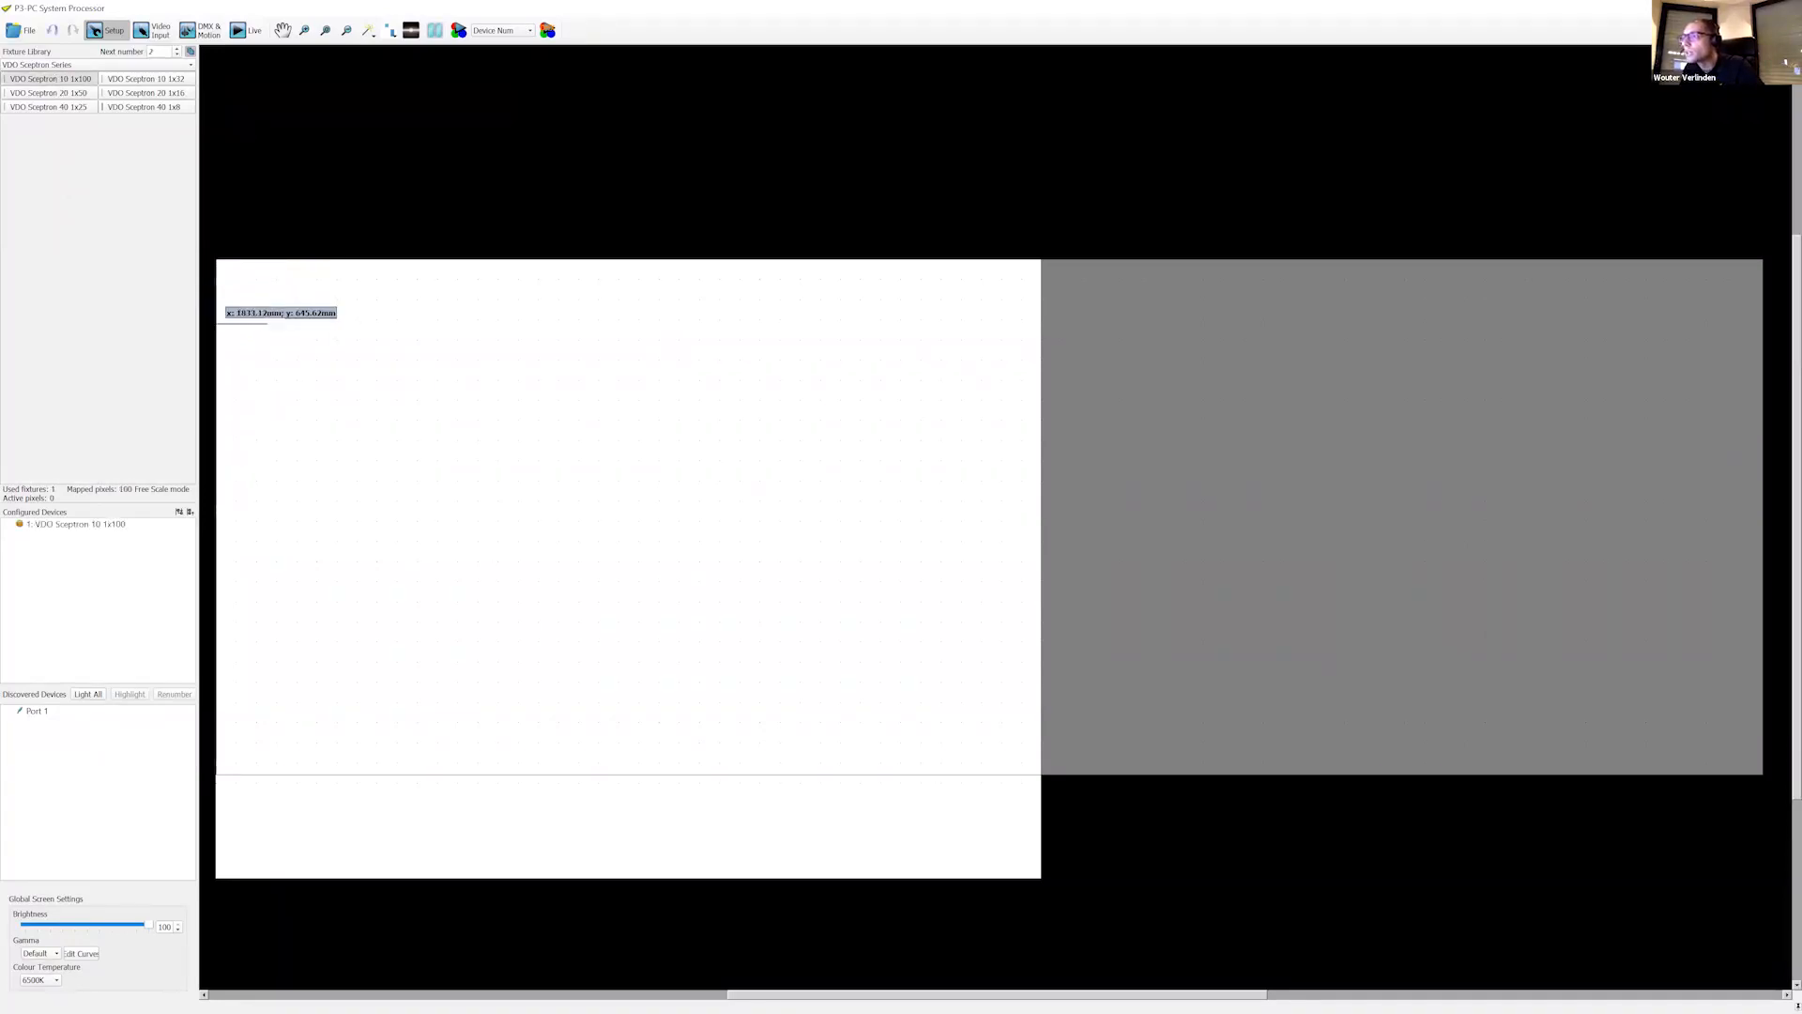
pyautogui.click(271, 318)
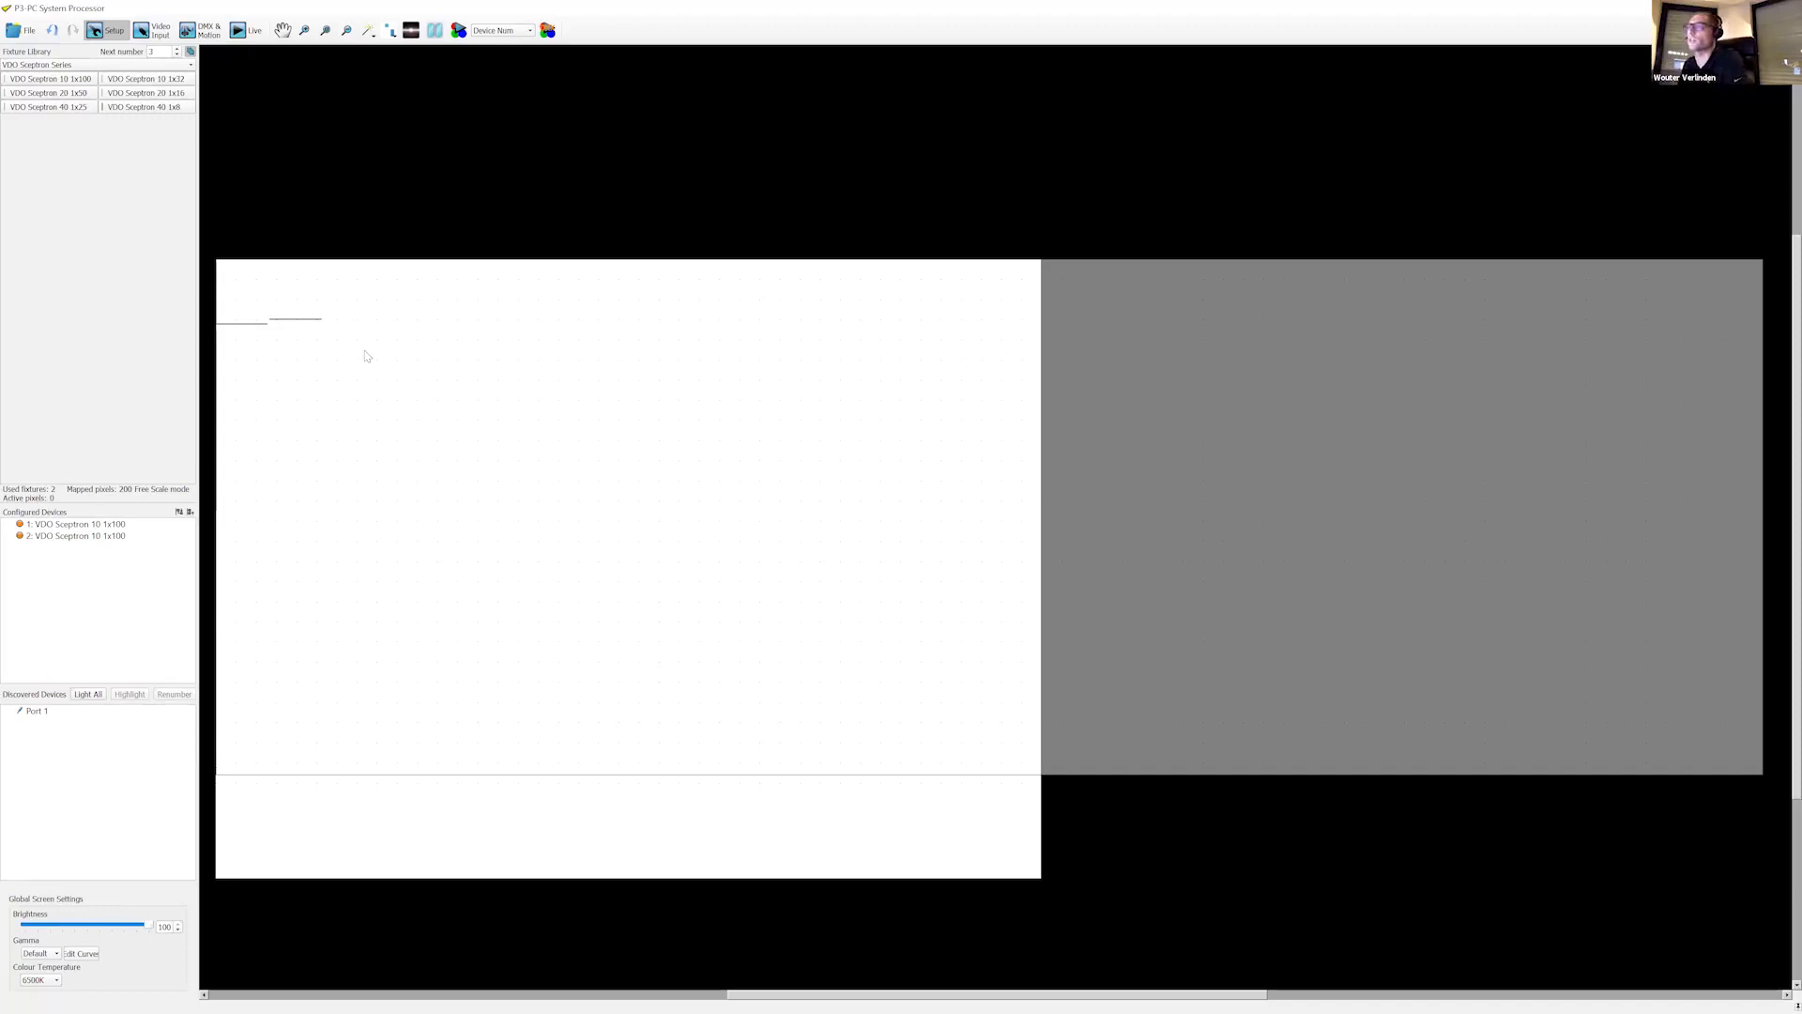
# Step: Start the Layout Wizard for VDO Face 5 HB fixtures from the VDO Face Series, without adding the layout to a new group
pyautogui.click(368, 31)
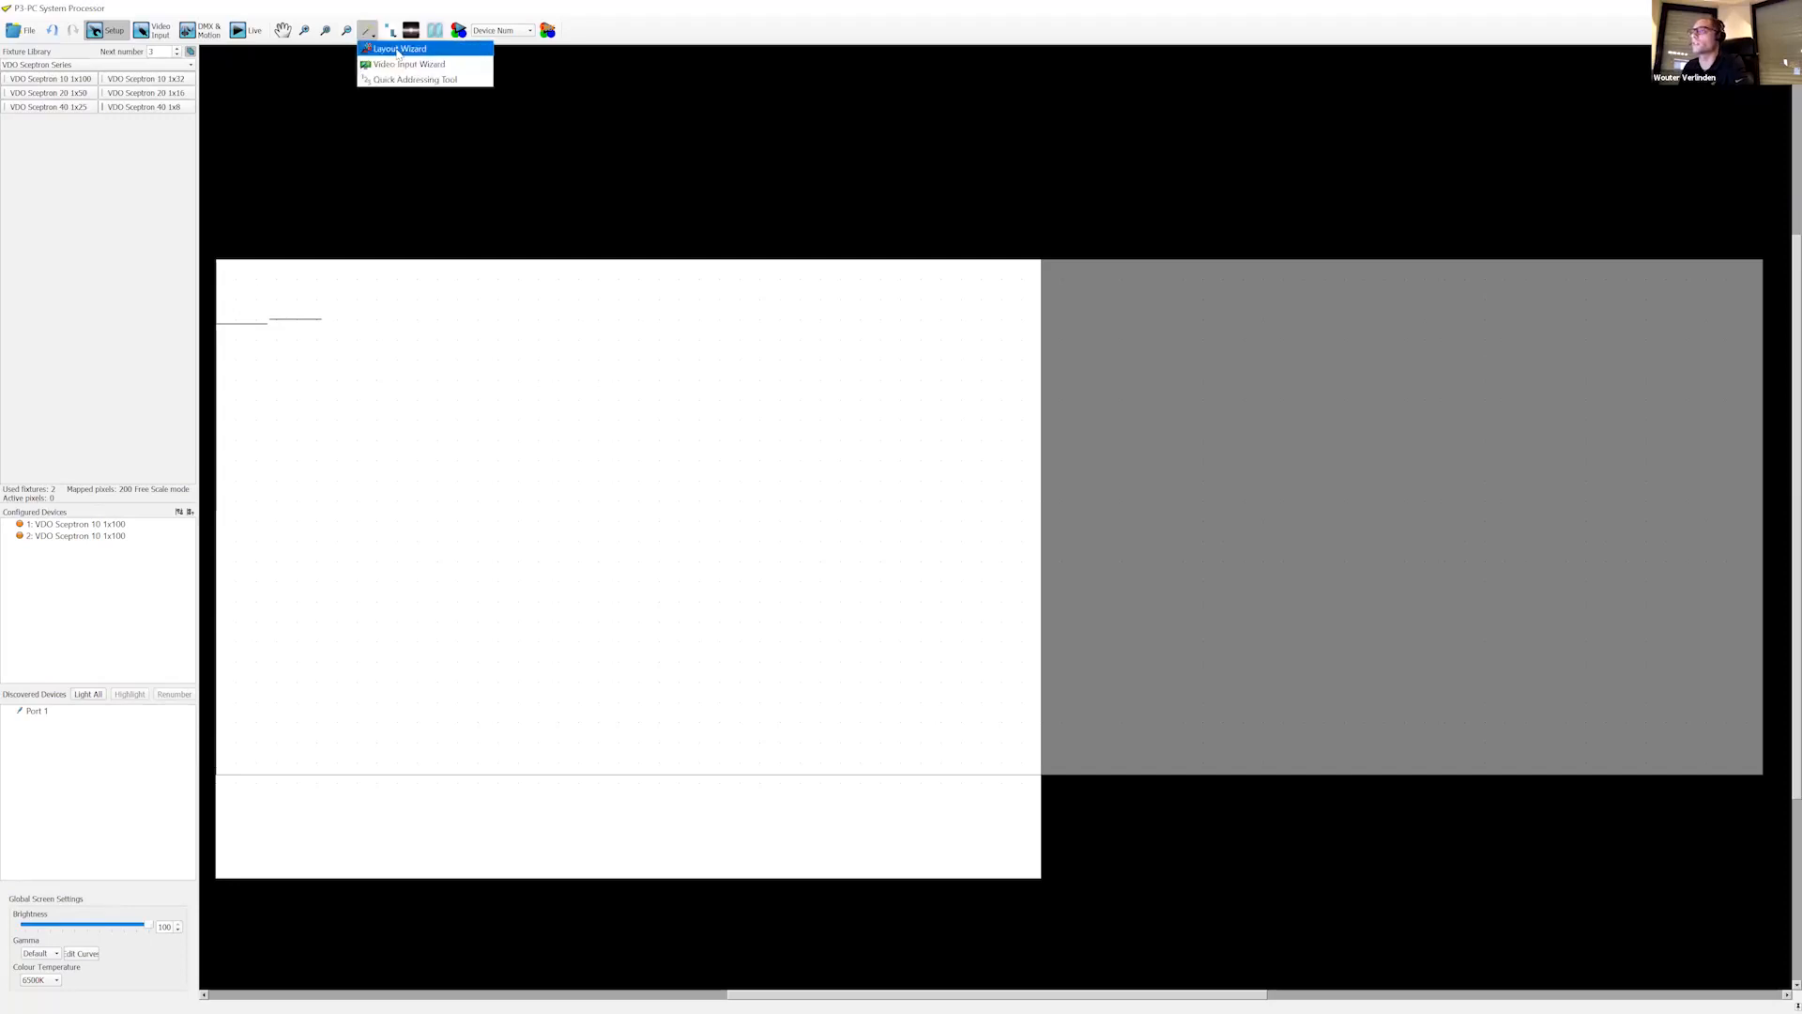
pyautogui.click(399, 49)
pyautogui.click(803, 445)
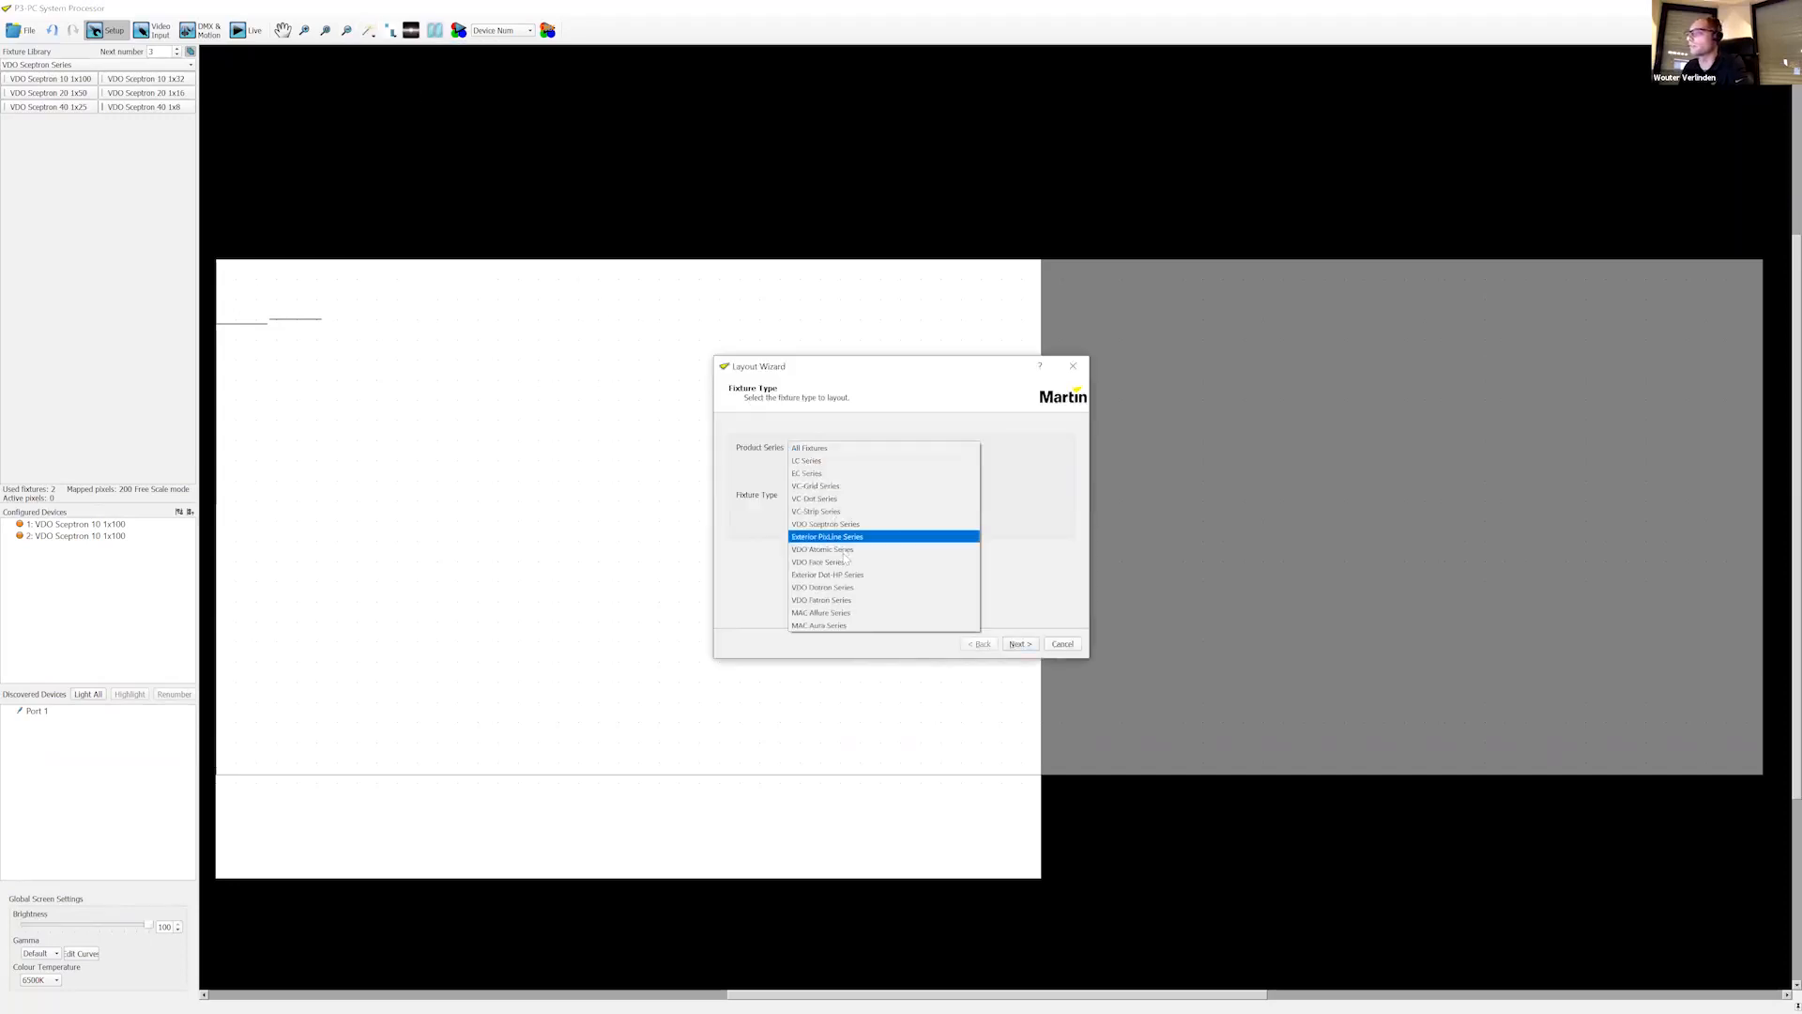
pyautogui.click(826, 561)
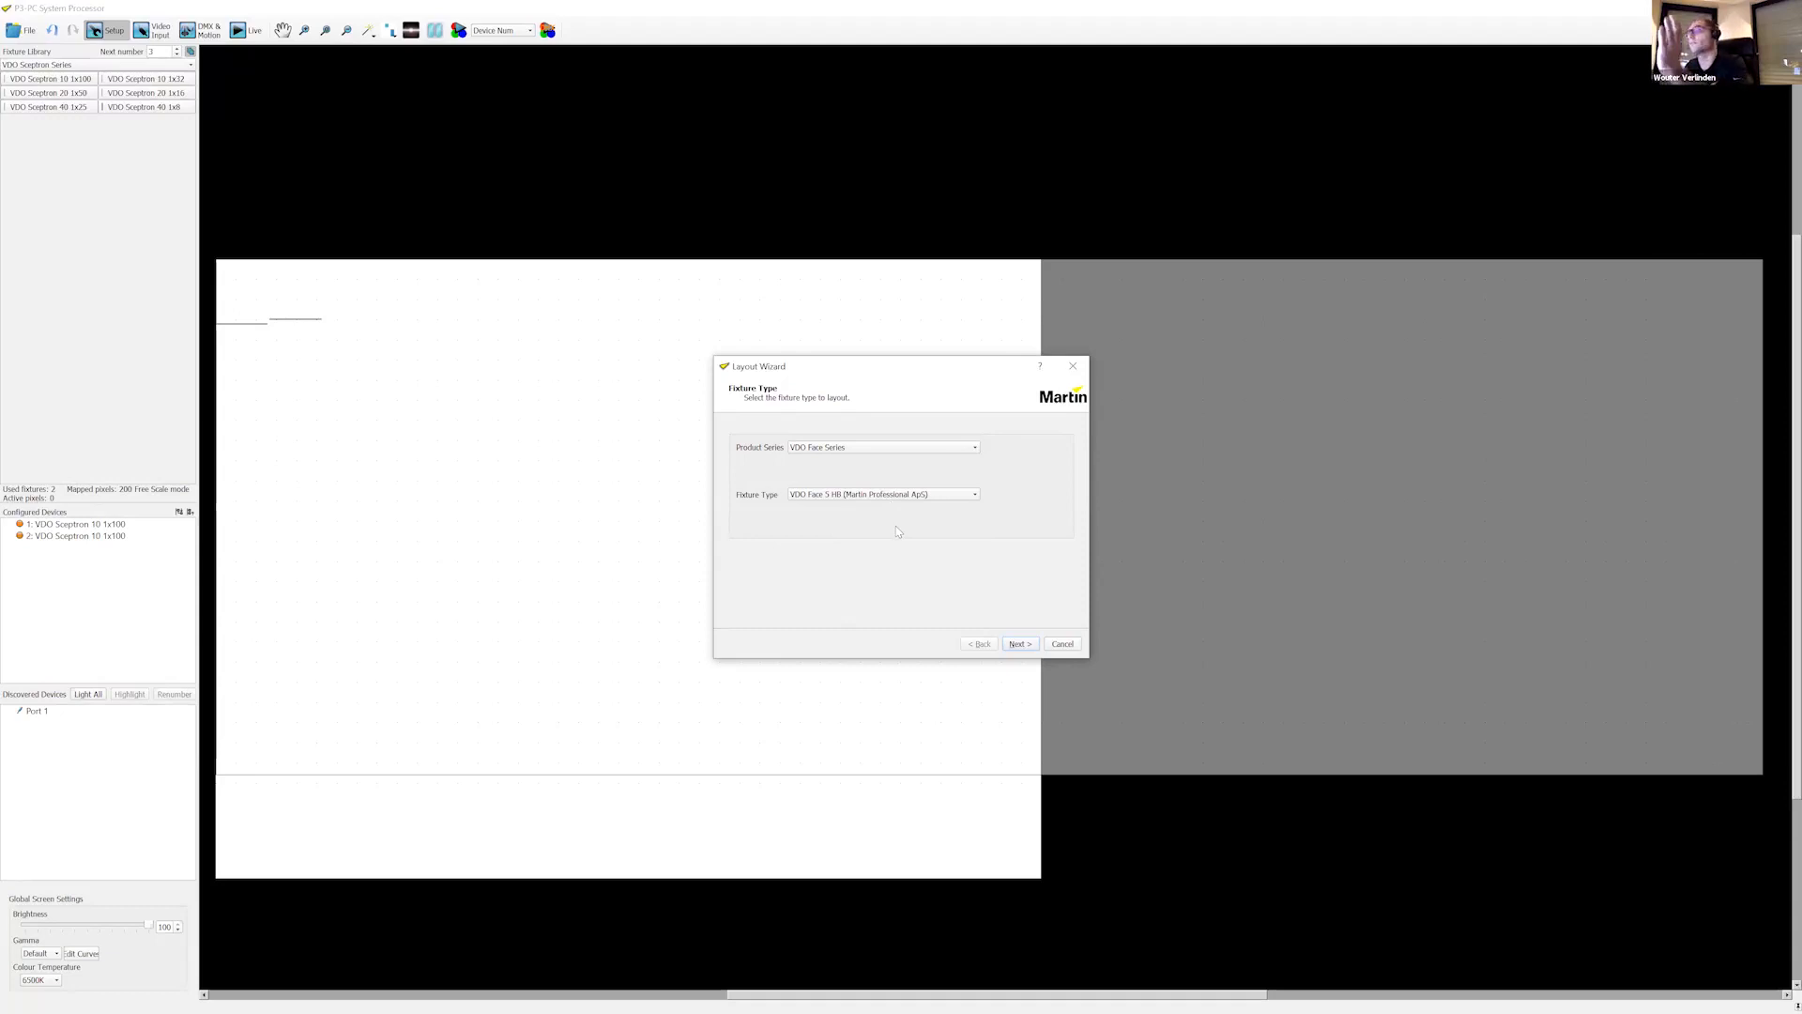
pyautogui.click(1020, 644)
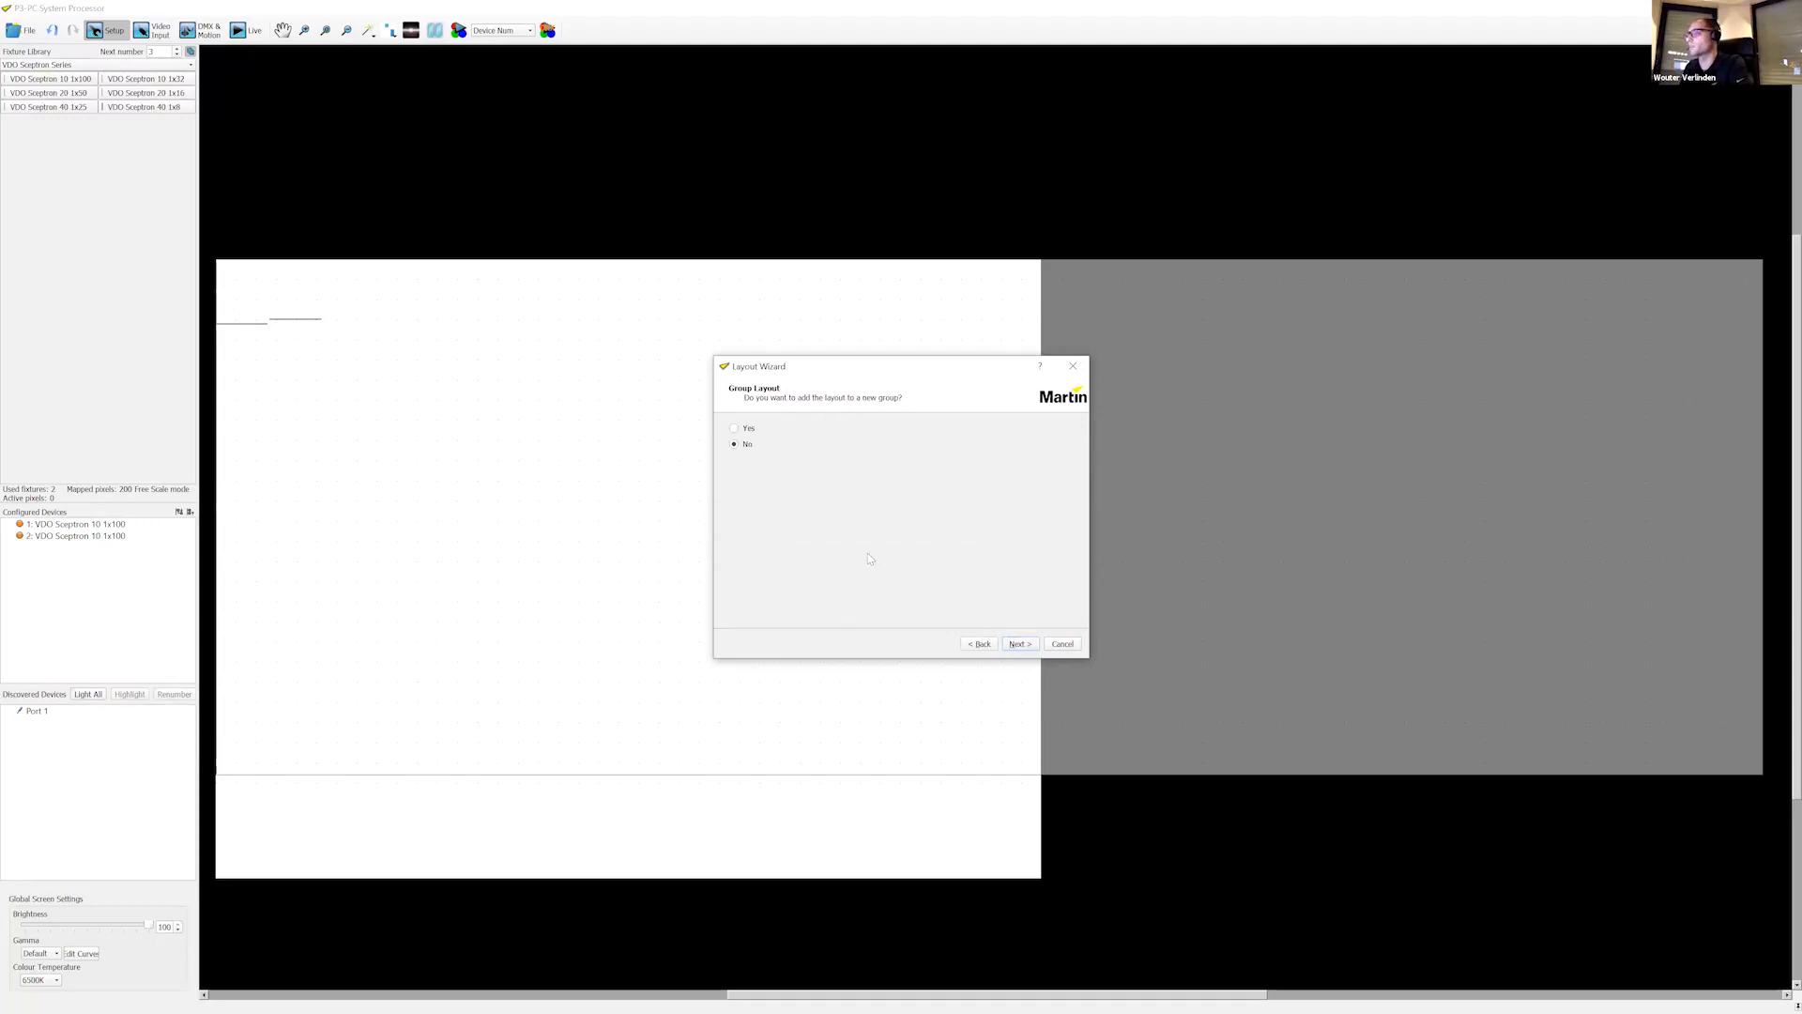
pyautogui.click(1021, 645)
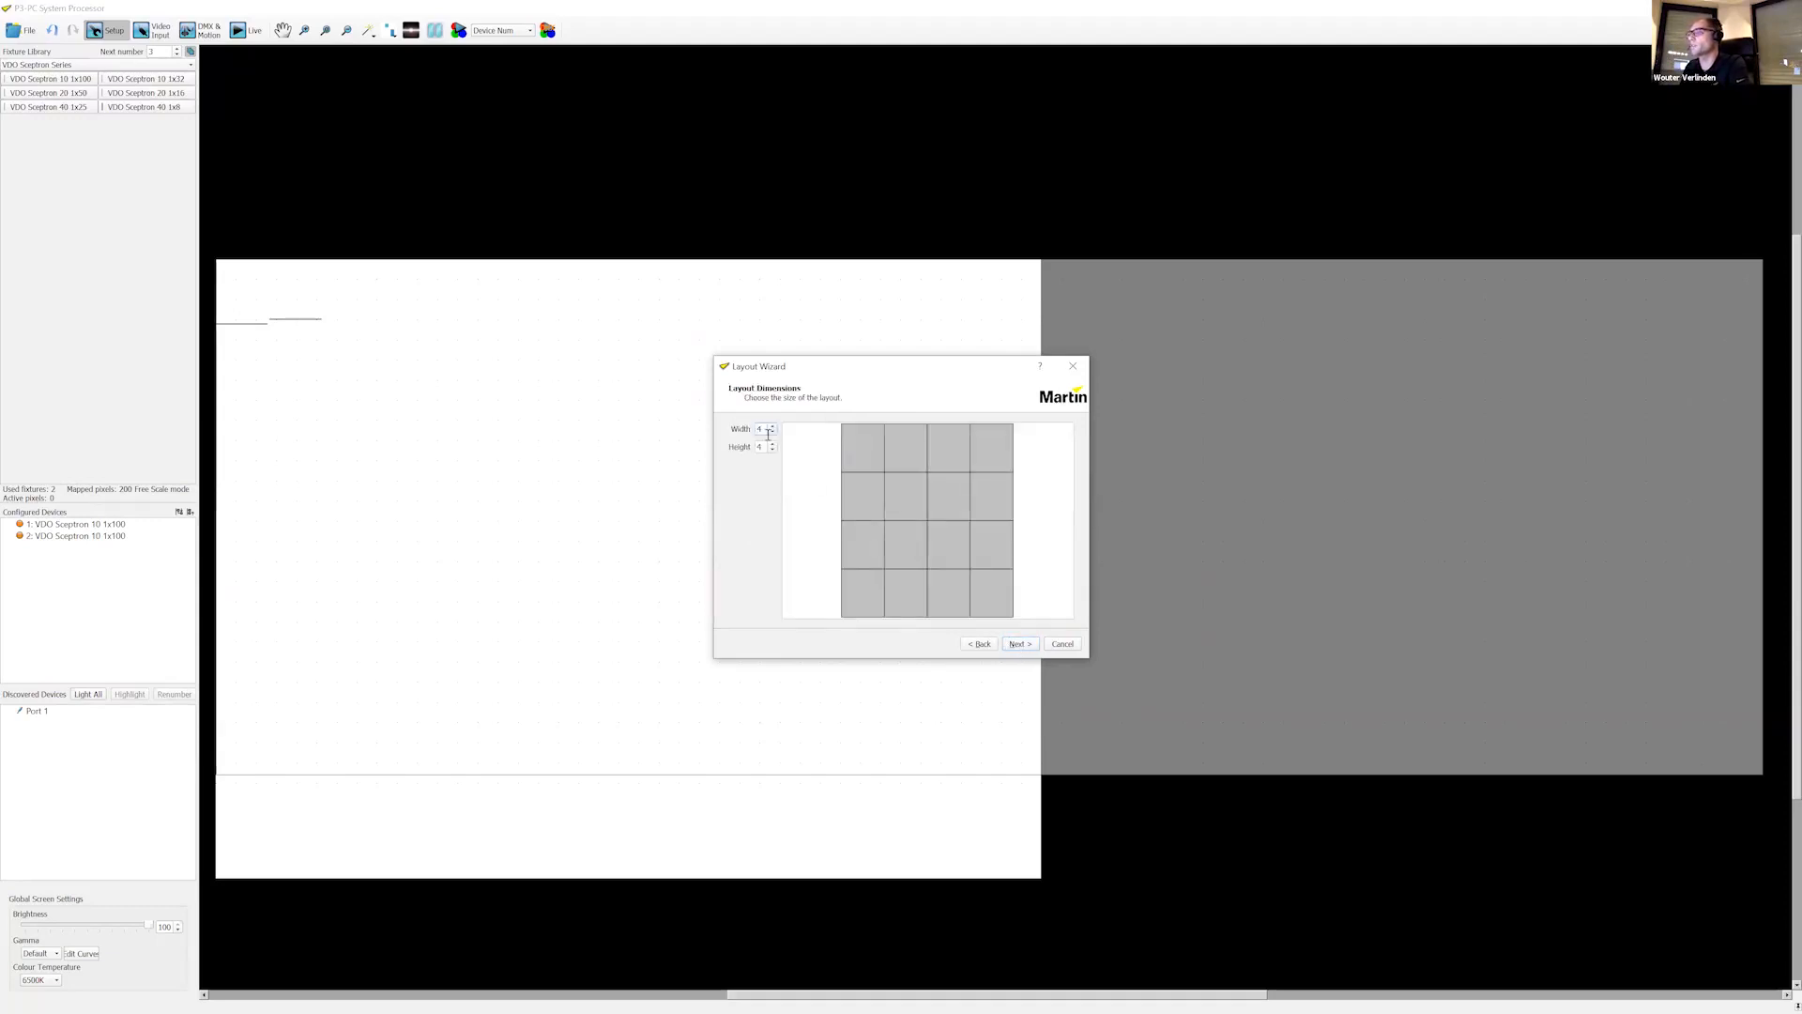
# Step: Set the layout to 60 wide by 1 high, number the fixtures from 101, and generate the row
pyautogui.scroll(20, 763, 430)
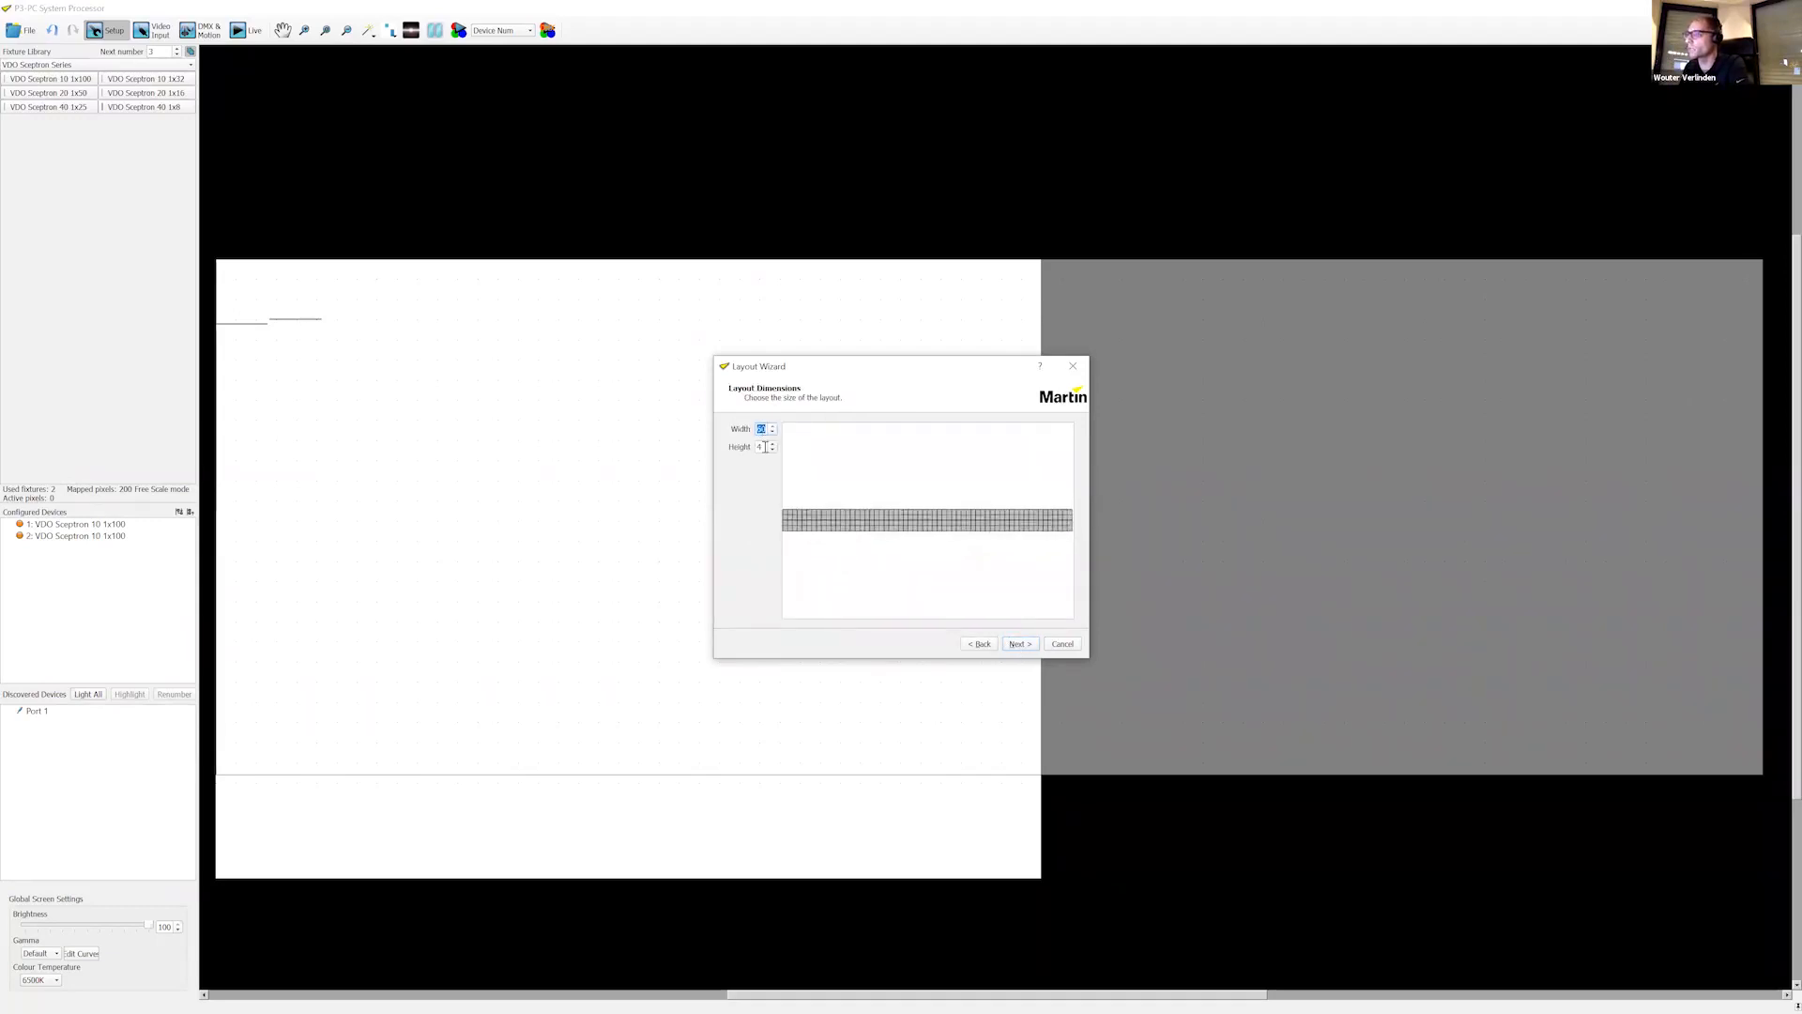
pyautogui.scroll(-3, 765, 447)
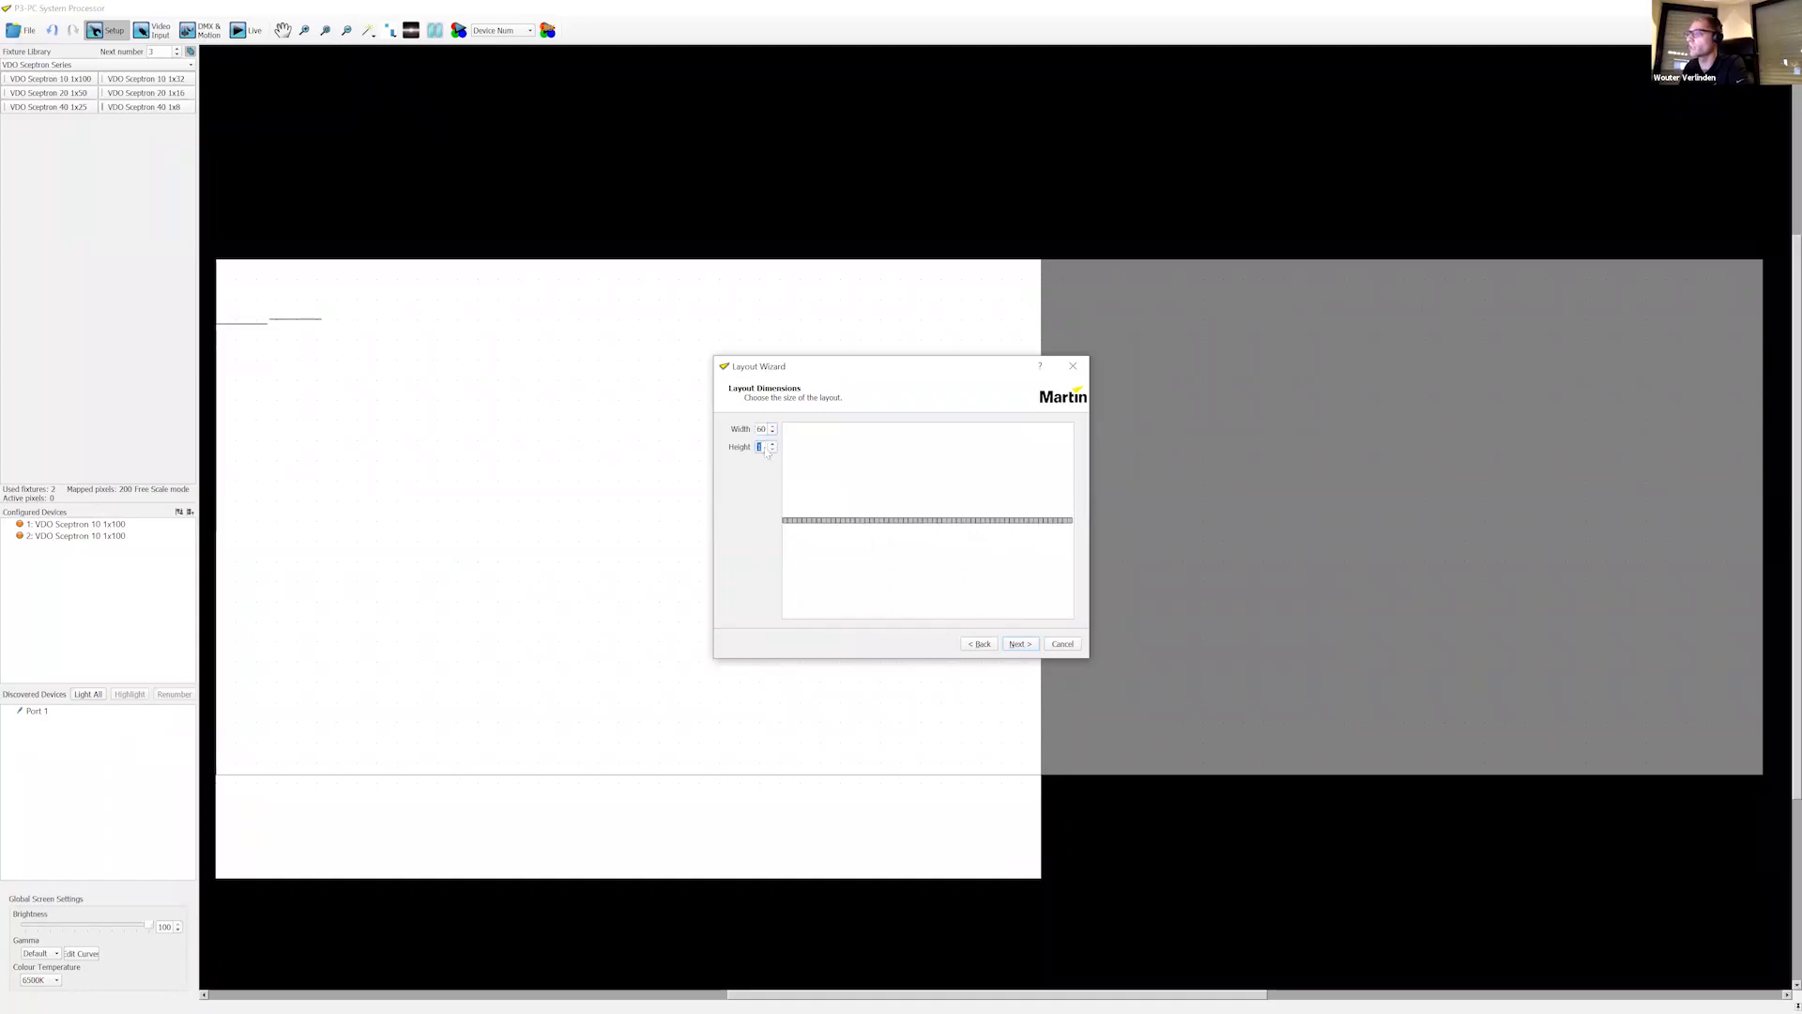
pyautogui.click(1018, 645)
pyautogui.write('101')
pyautogui.click(1021, 644)
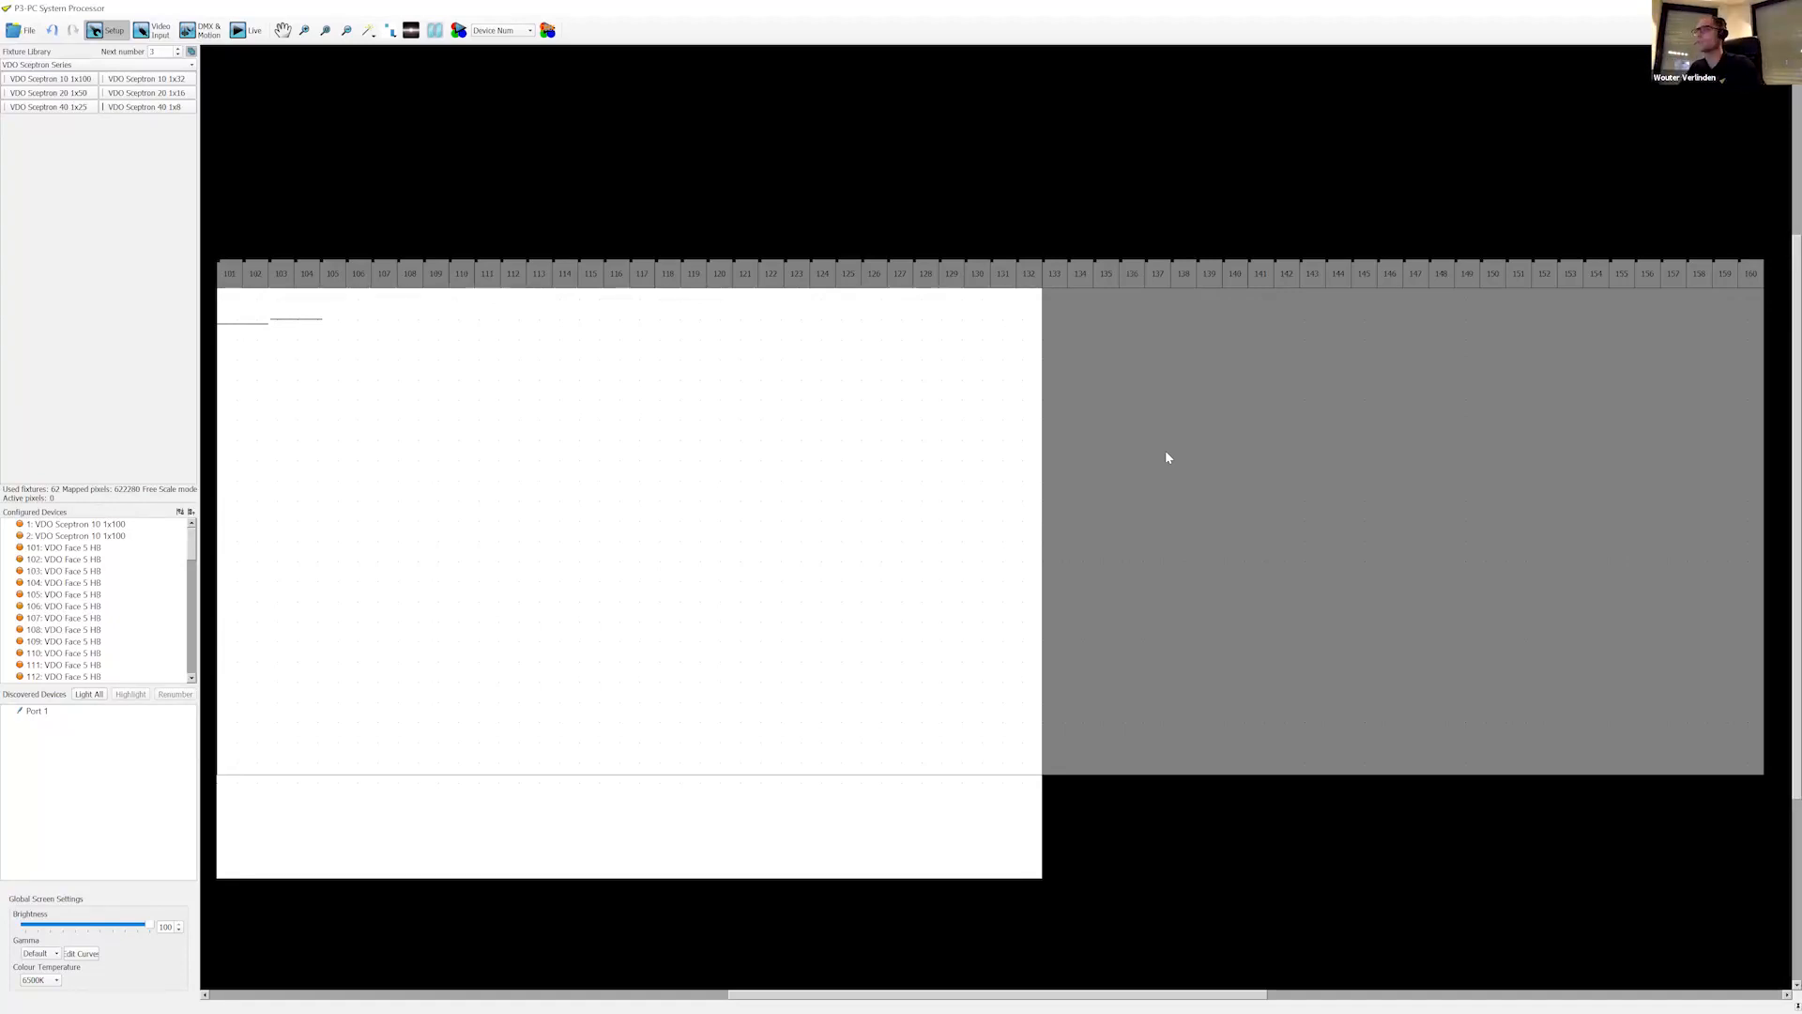
# Step: Switch to the slide presentation and advance to the Auto-Magnify / Easy-Hit slide
pyautogui.press('super+Tab')
pyautogui.click(785, 284)
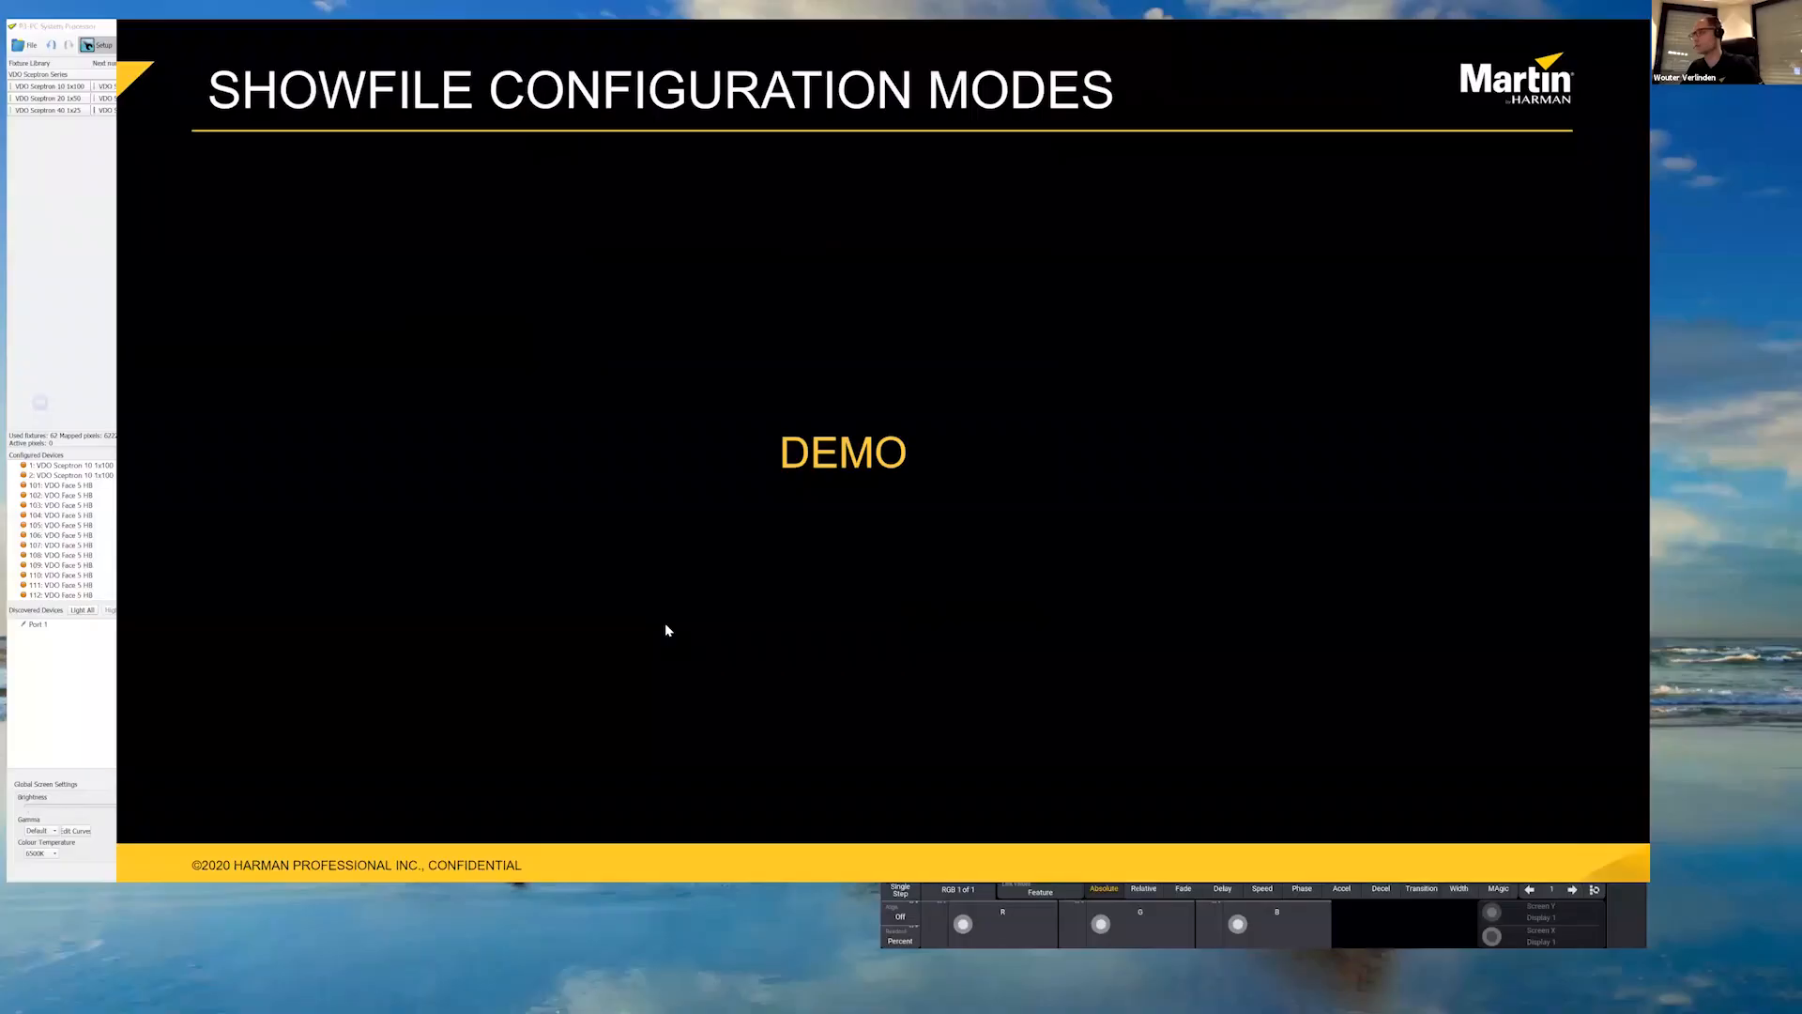
pyautogui.press('Right')
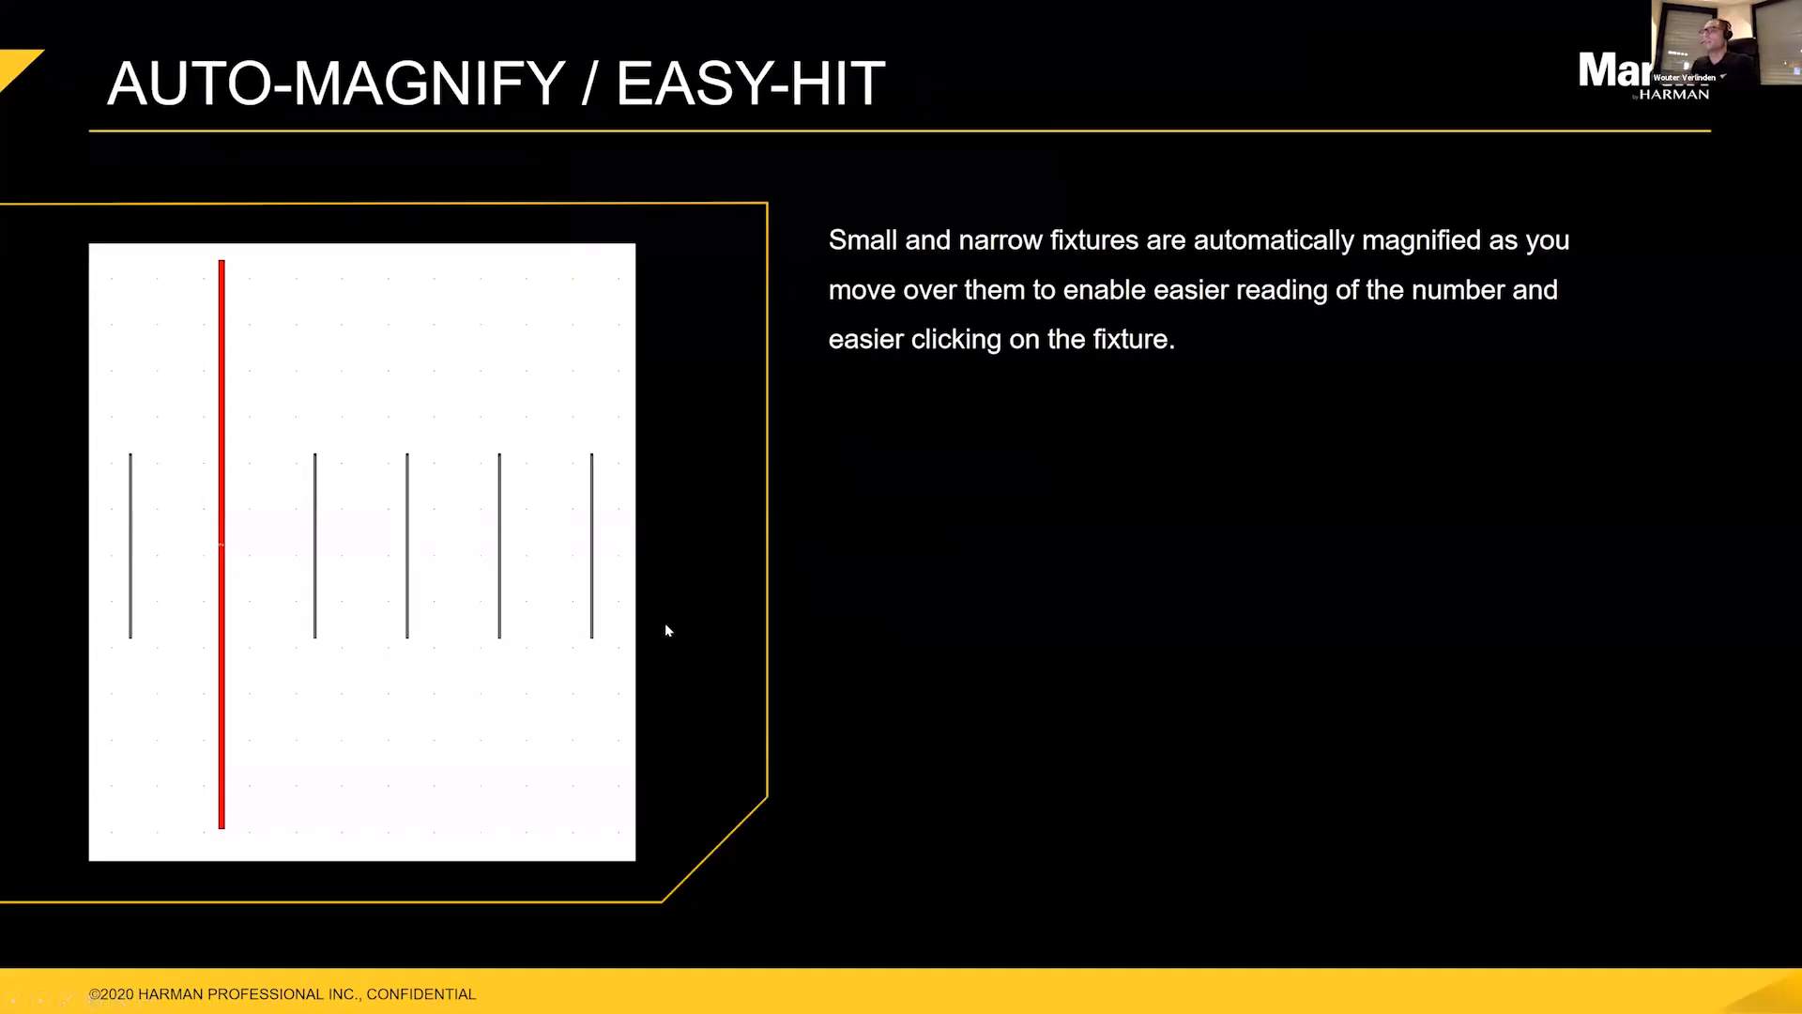
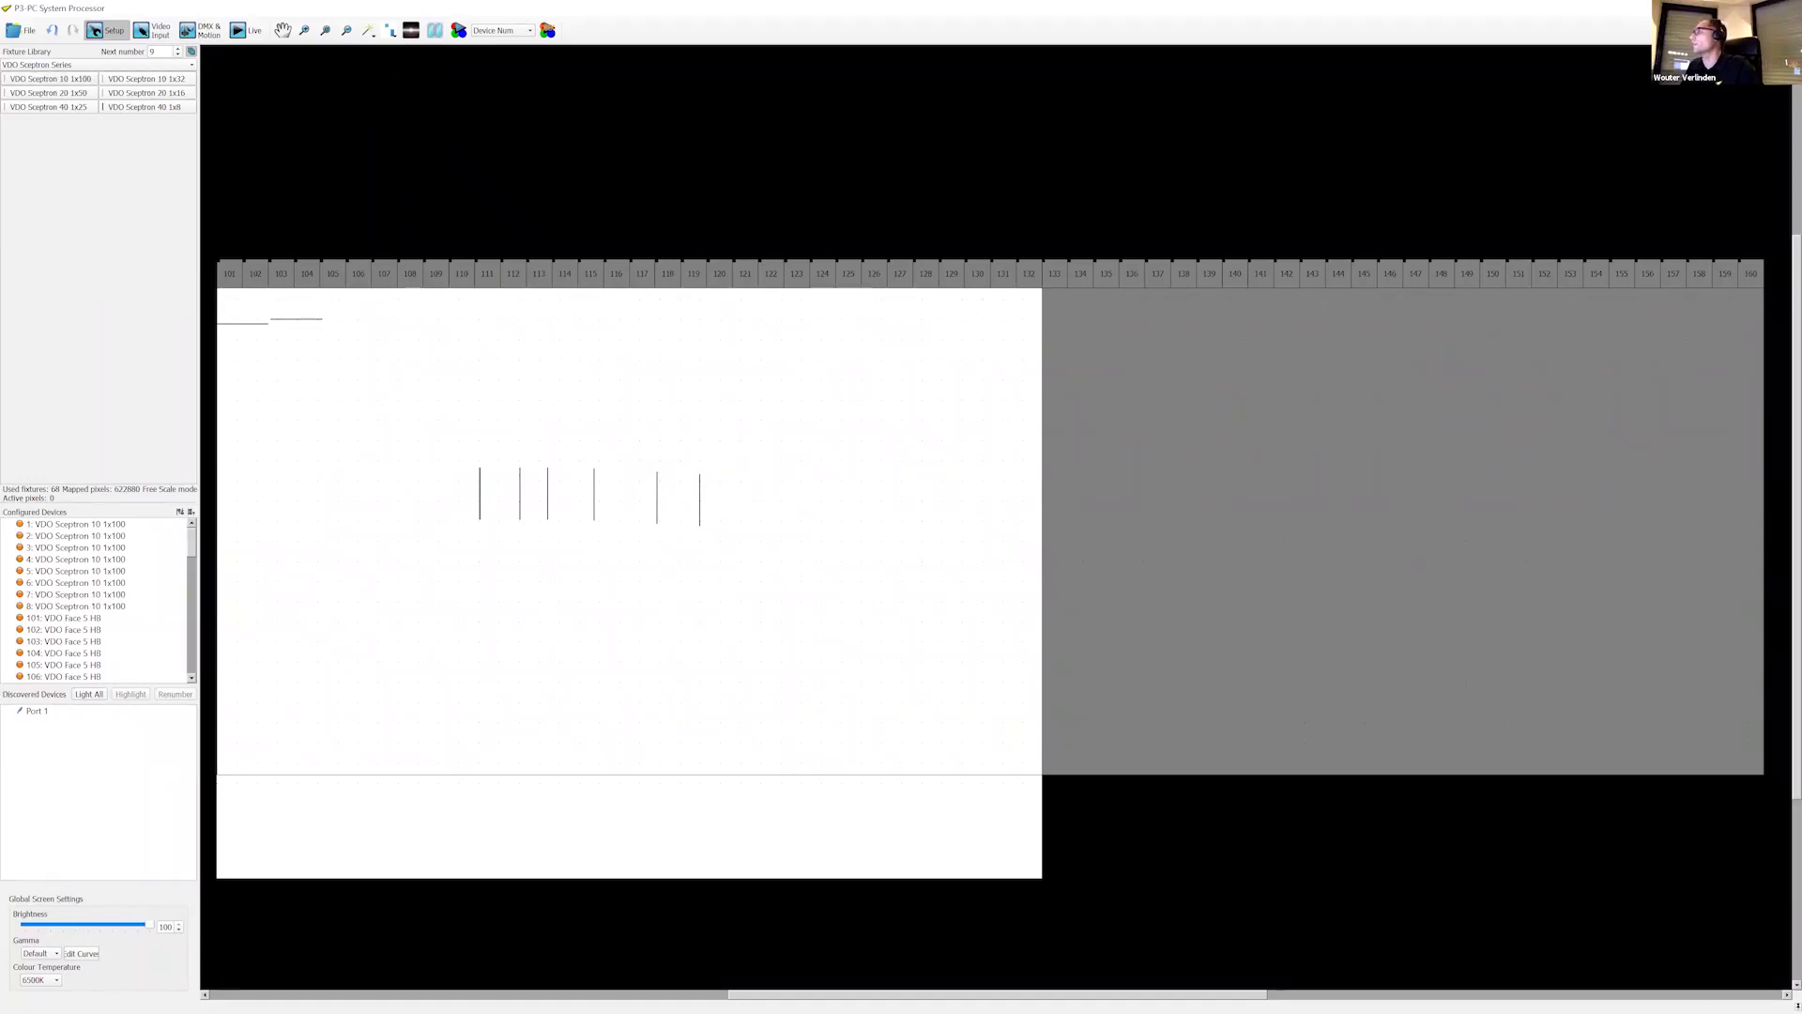
# Step: Check the Enable Magnified Fixtures option in the preferences, leaving it enabled
pyautogui.click(1780, 30)
pyautogui.click(1704, 62)
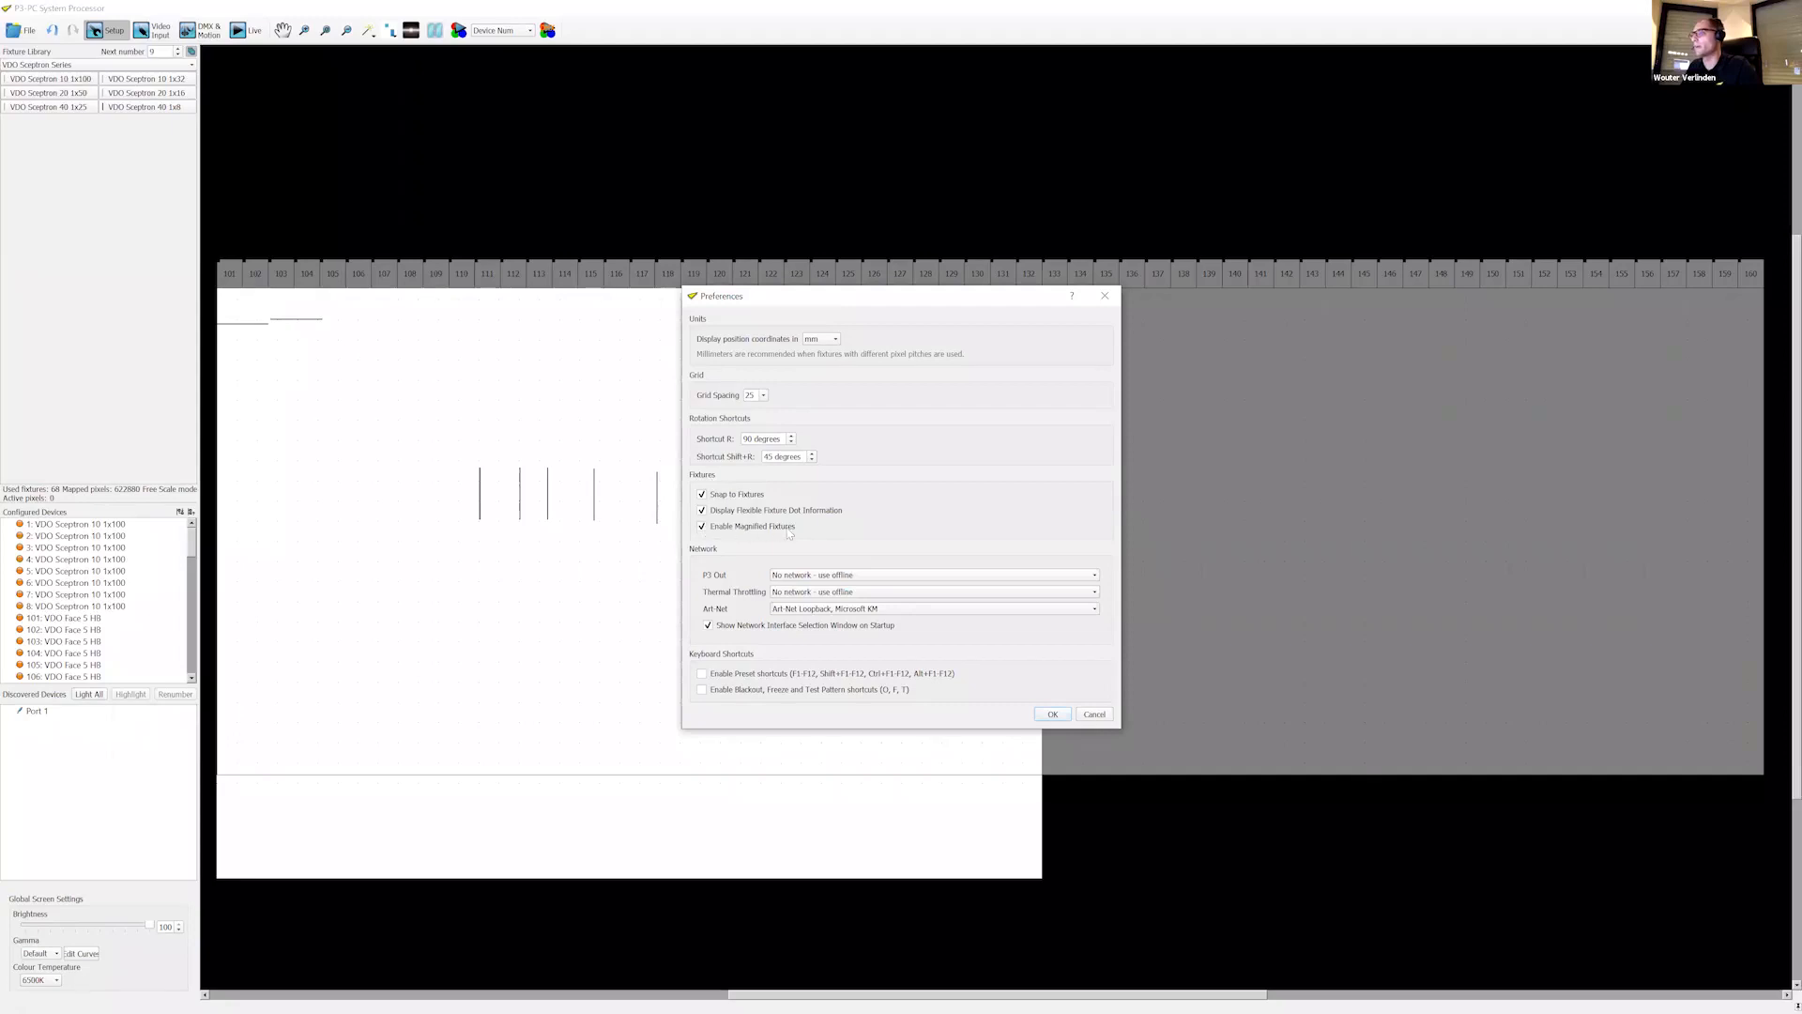
pyautogui.click(1050, 715)
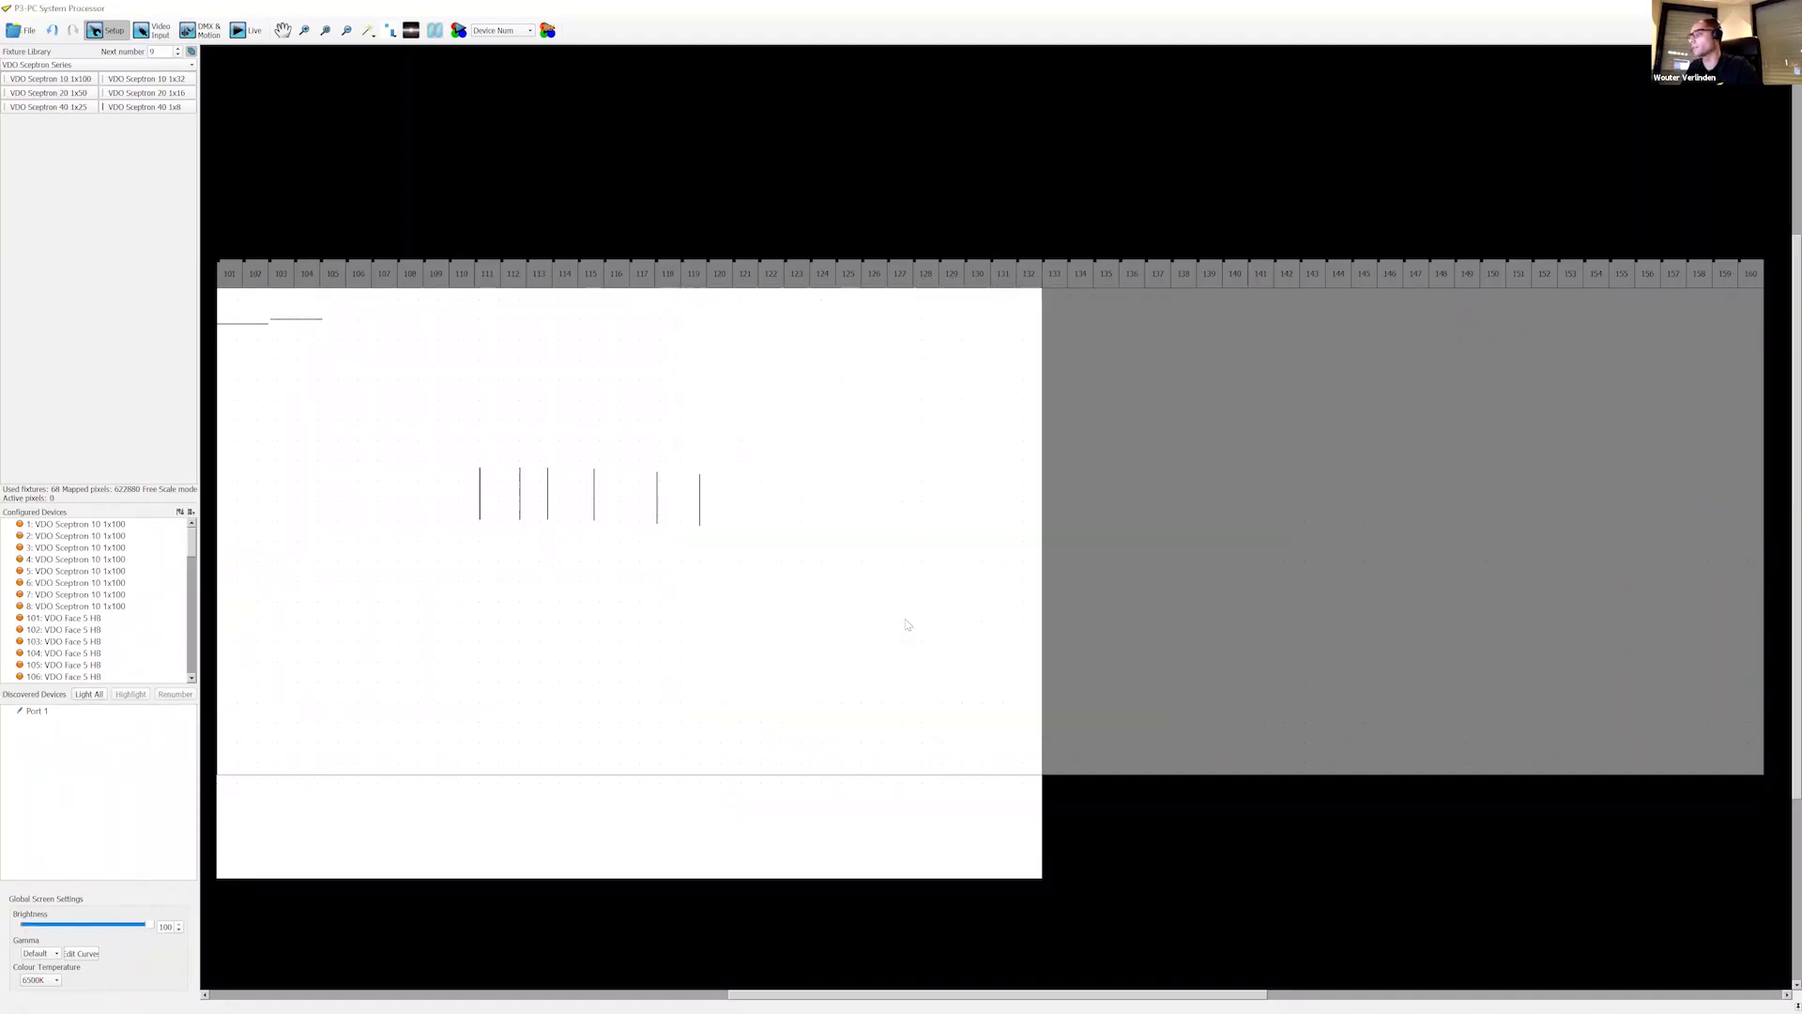
# Step: Use fixture magnification to pick Sceptron number 6 and move it slightly to about x 7375 mm, y 3984 mm
pyautogui.click(701, 513)
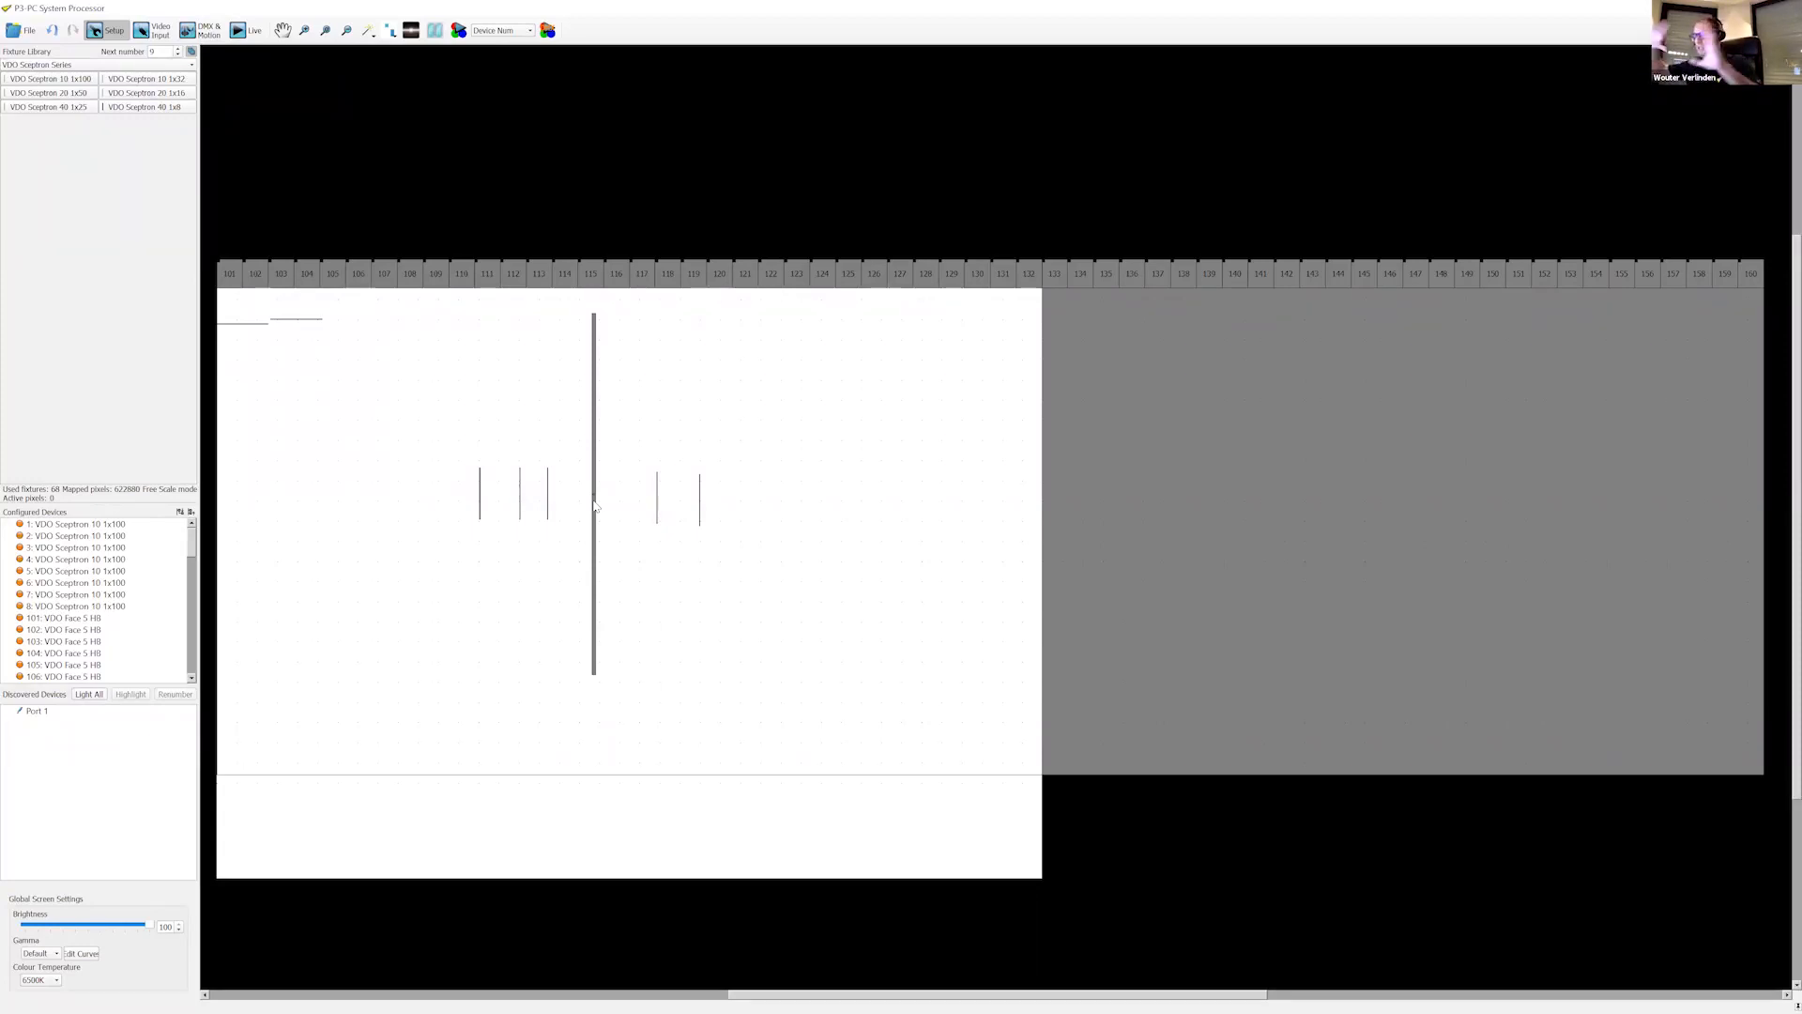
pyautogui.moveTo(594, 515); pyautogui.dragTo(549, 513)
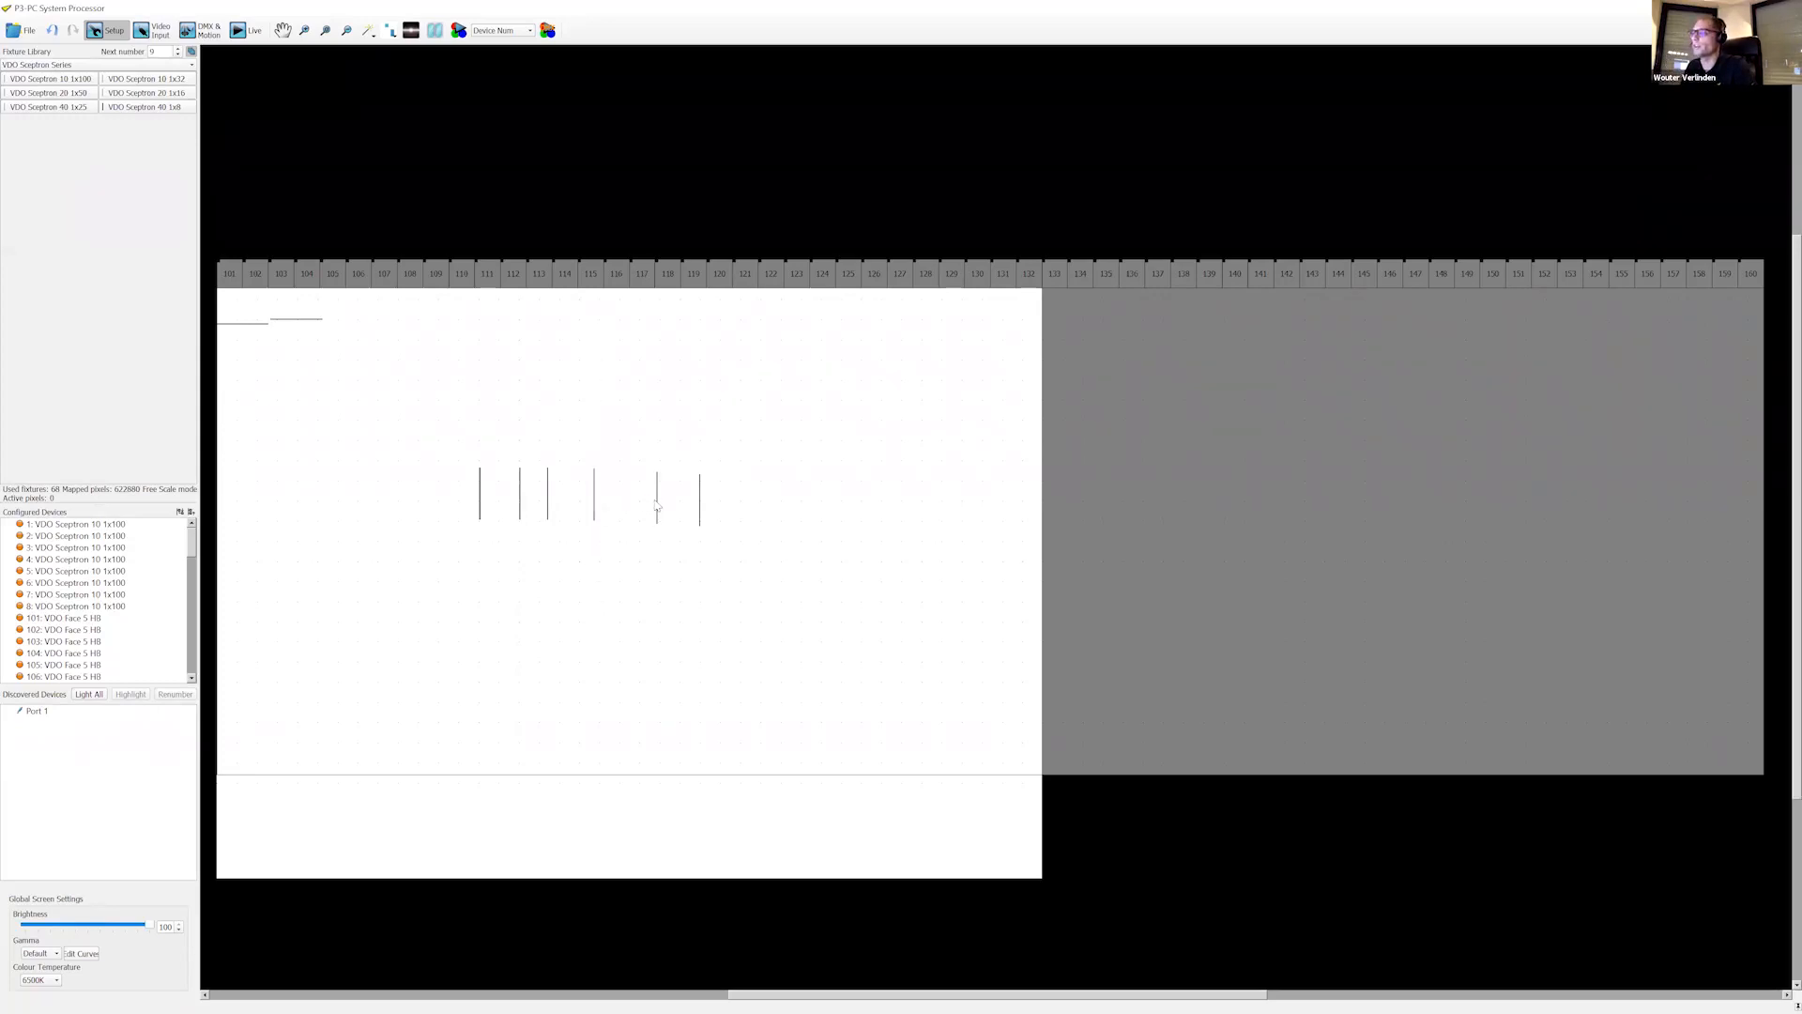
pyautogui.click(594, 504)
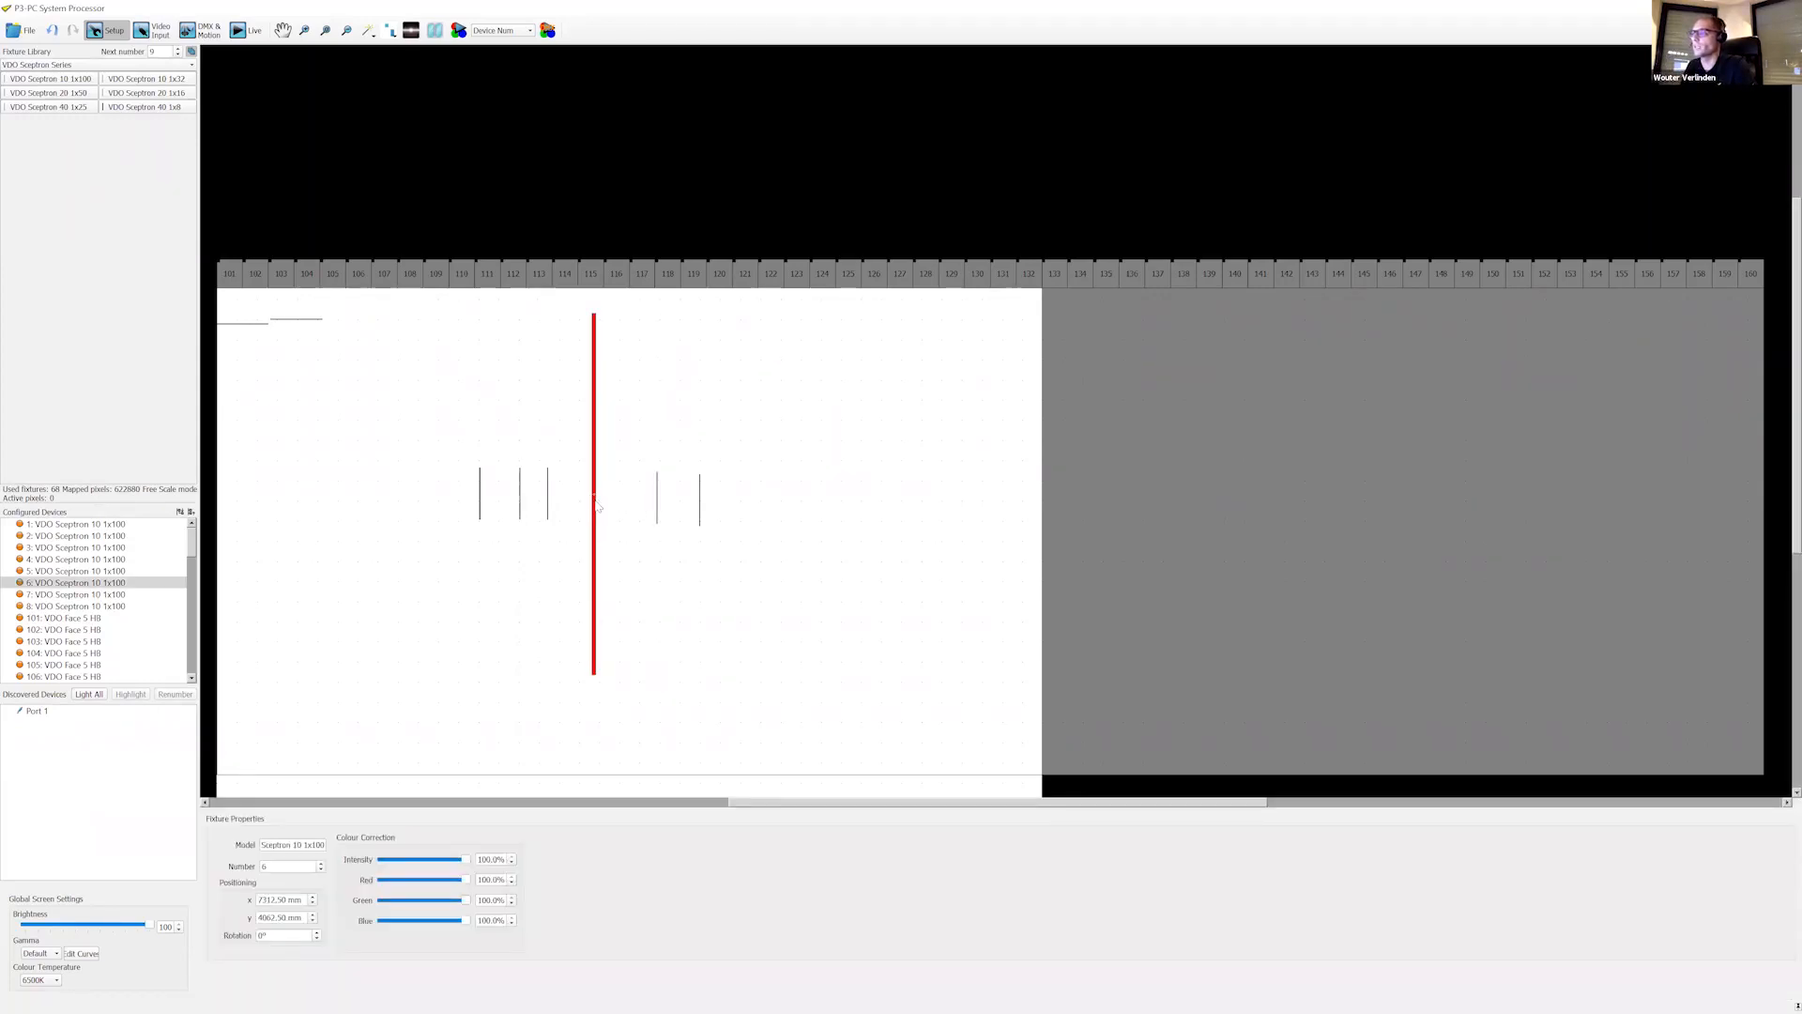
pyautogui.moveTo(597, 506)
pyautogui.mouseDown()
pyautogui.moveTo(731, 508)
pyautogui.moveTo(600, 498)
pyautogui.mouseUp()
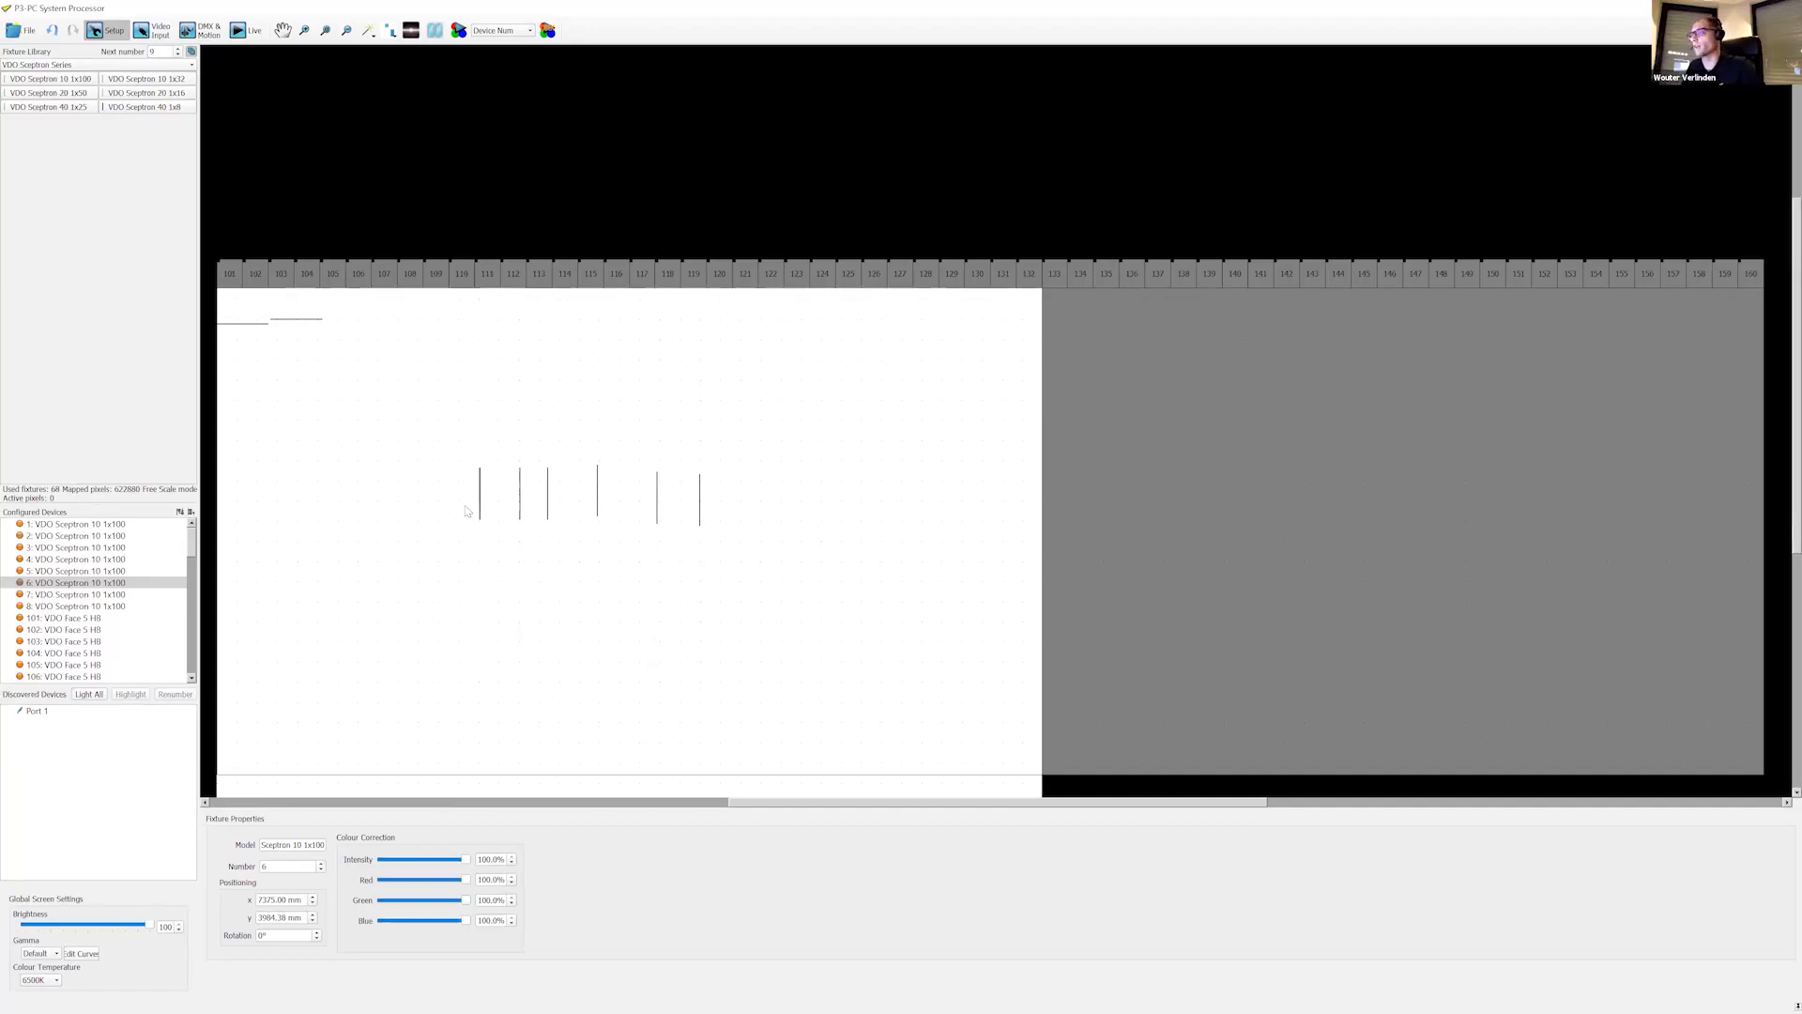
# Step: Place five more VDO Sceptron 10 1x100 fixtures at irregular positions among the existing vertical Sceptrons
pyautogui.scroll(5, 466, 512)
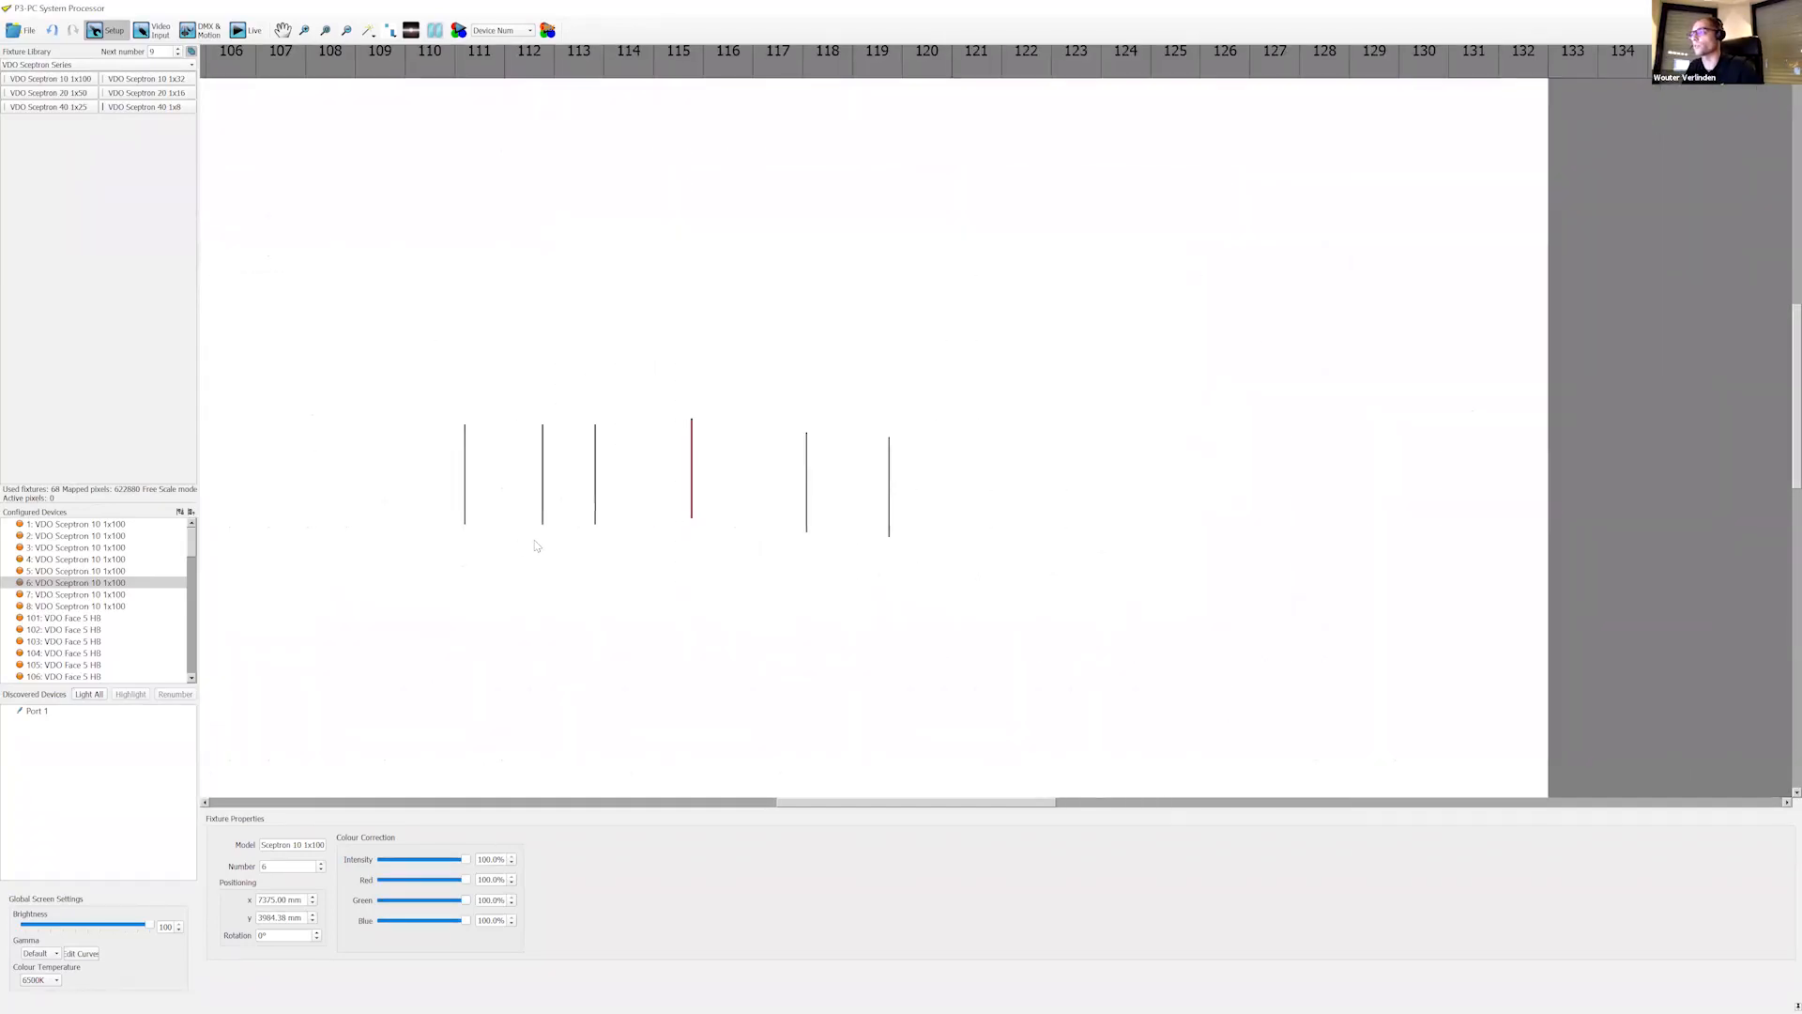
pyautogui.scroll(5, 536, 546)
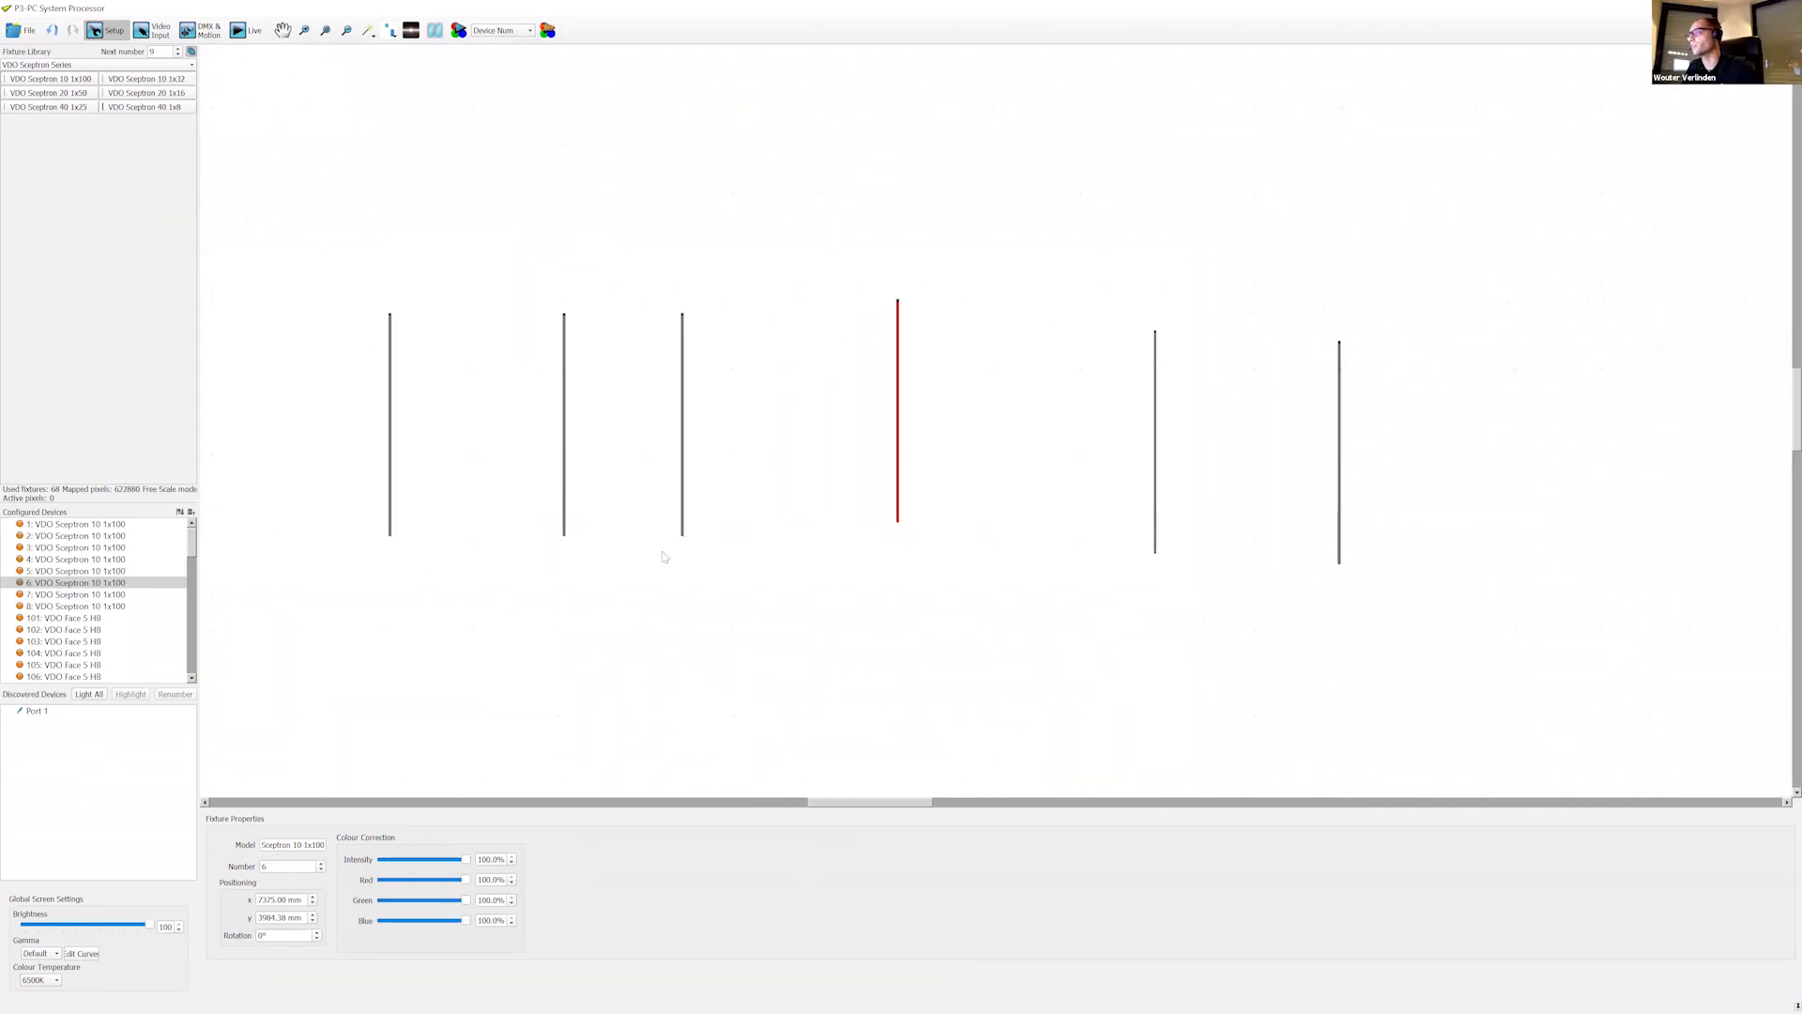
pyautogui.scroll(1, 721, 533)
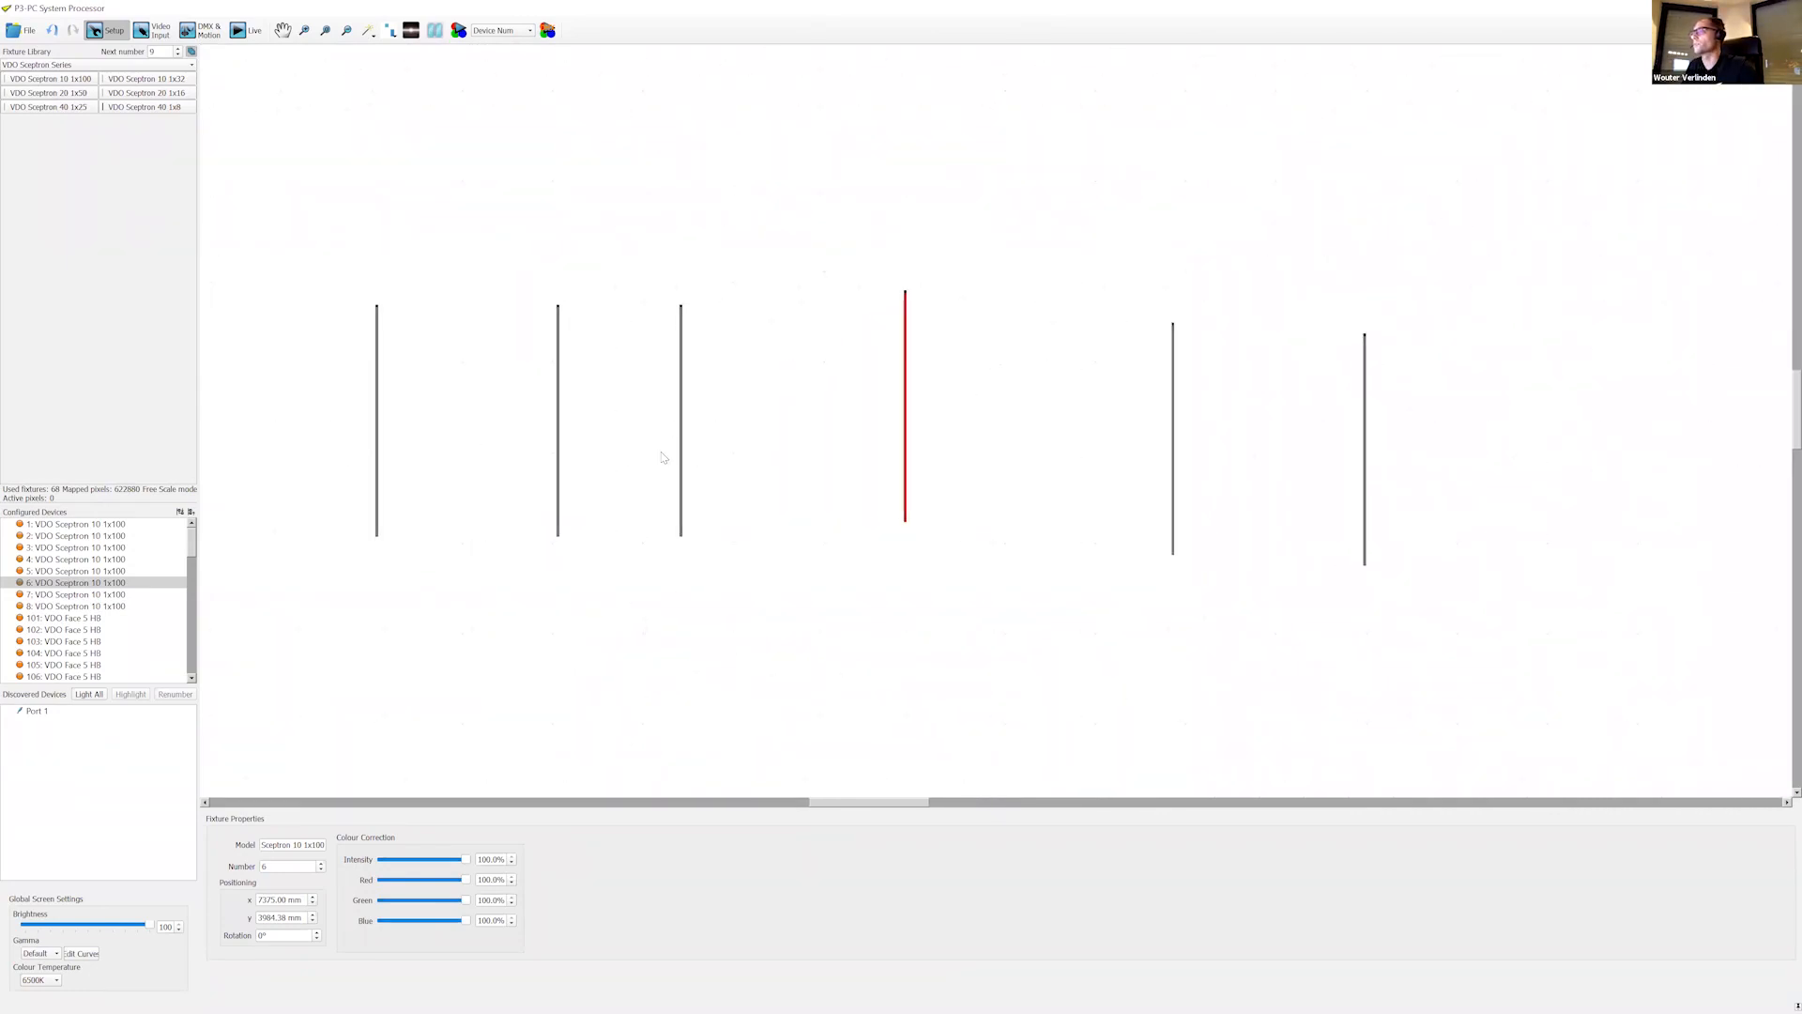
pyautogui.click(64, 79)
pyautogui.click(608, 308)
pyautogui.click(764, 299)
pyautogui.click(970, 241)
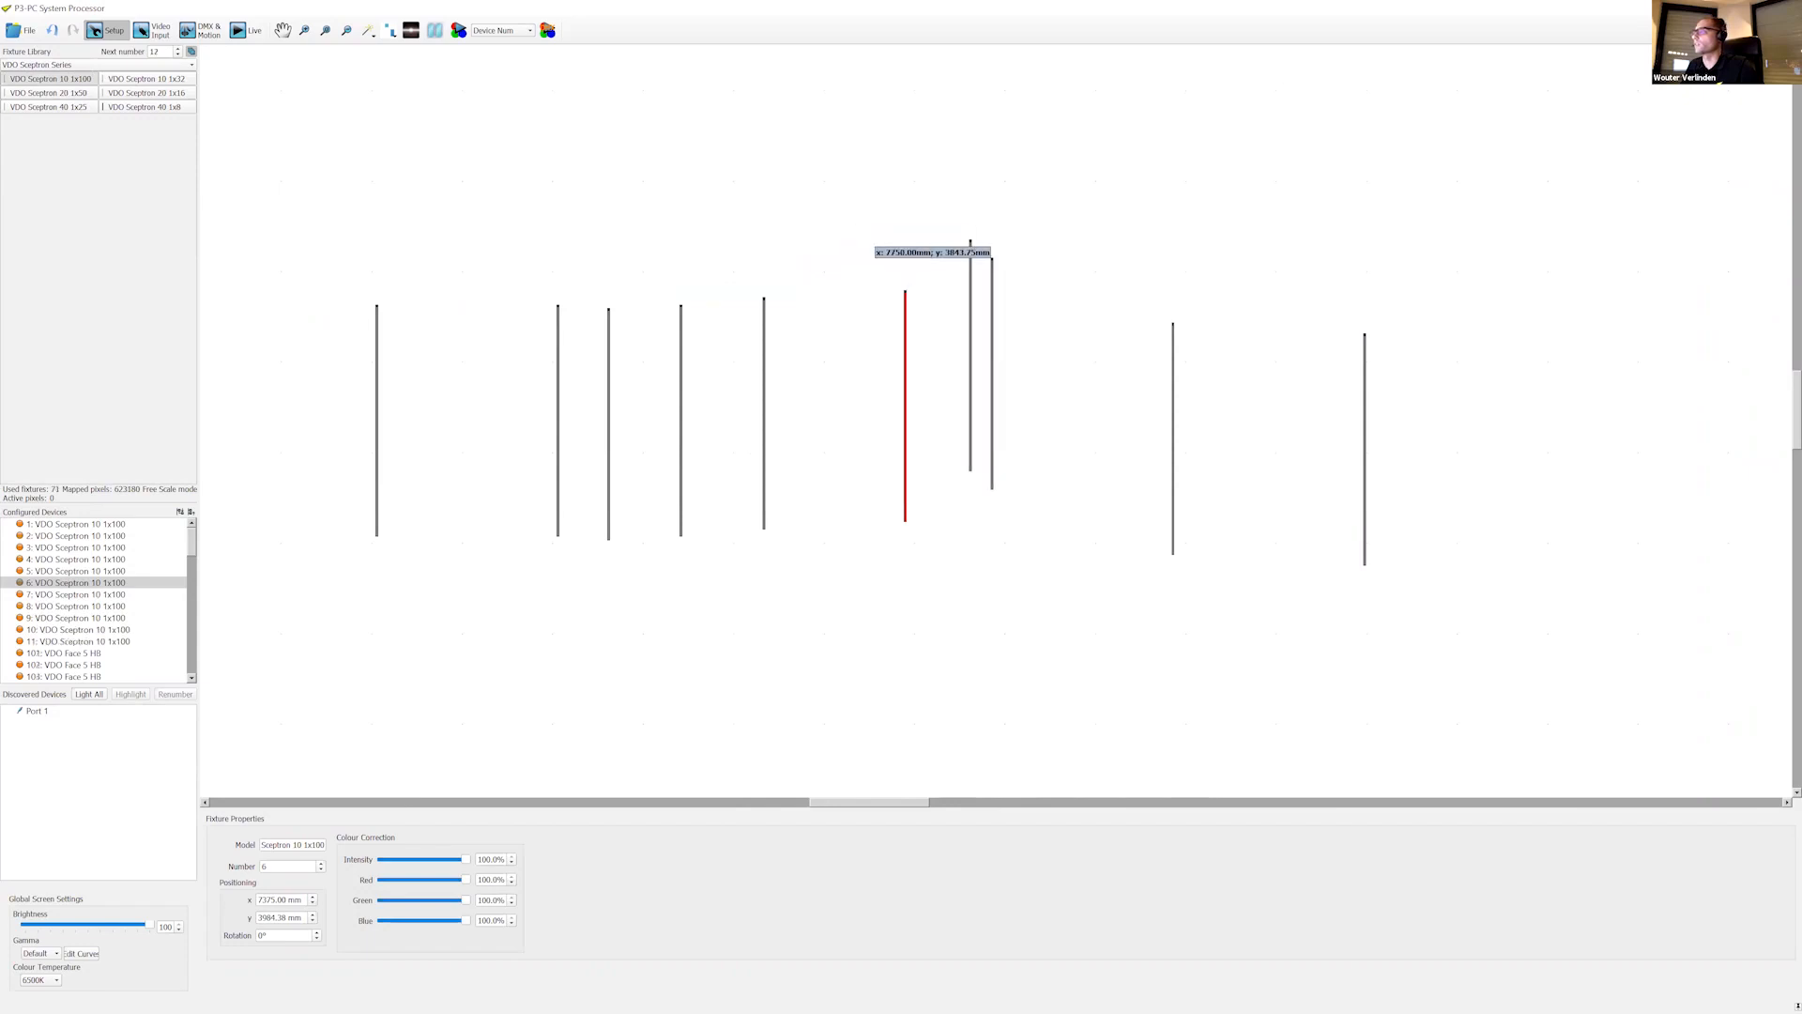
pyautogui.click(1036, 313)
pyautogui.click(815, 299)
pyautogui.press('Escape')
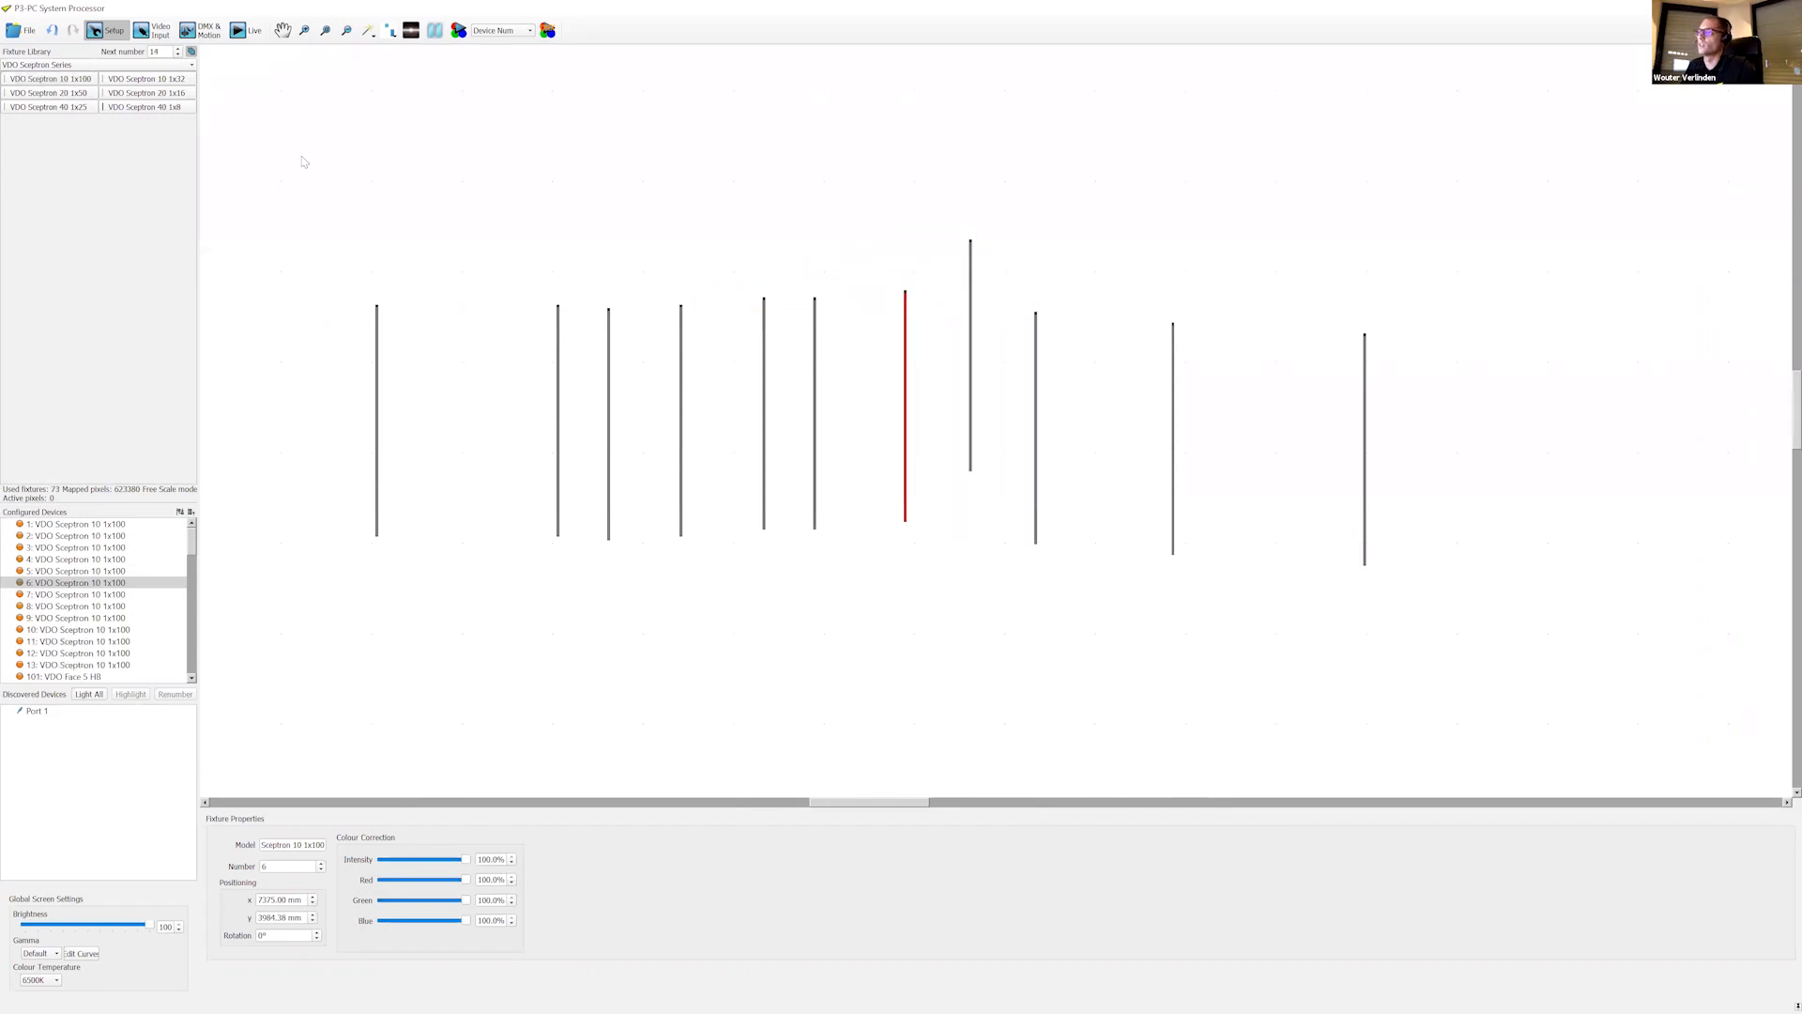
# Step: Select all eleven vertical Sceptrons and align them vertically
pyautogui.moveTo(301, 163); pyautogui.dragTo(1431, 657)
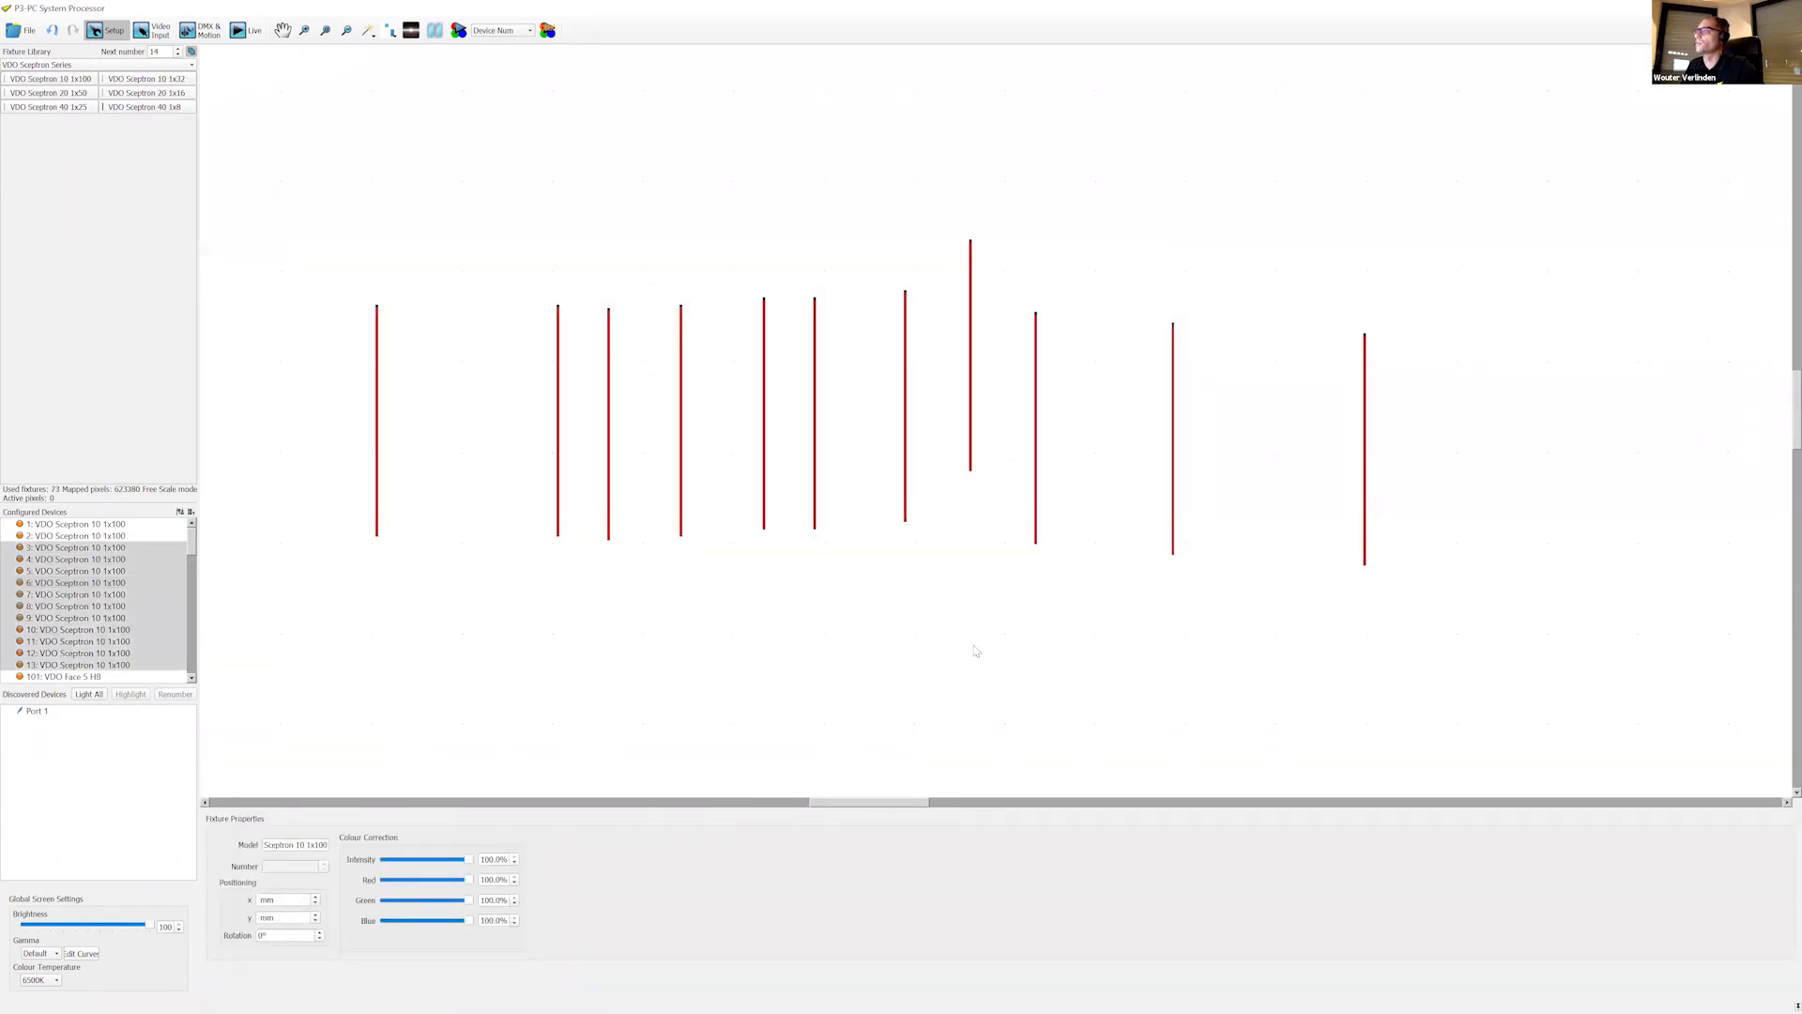
pyautogui.rightClick(562, 502)
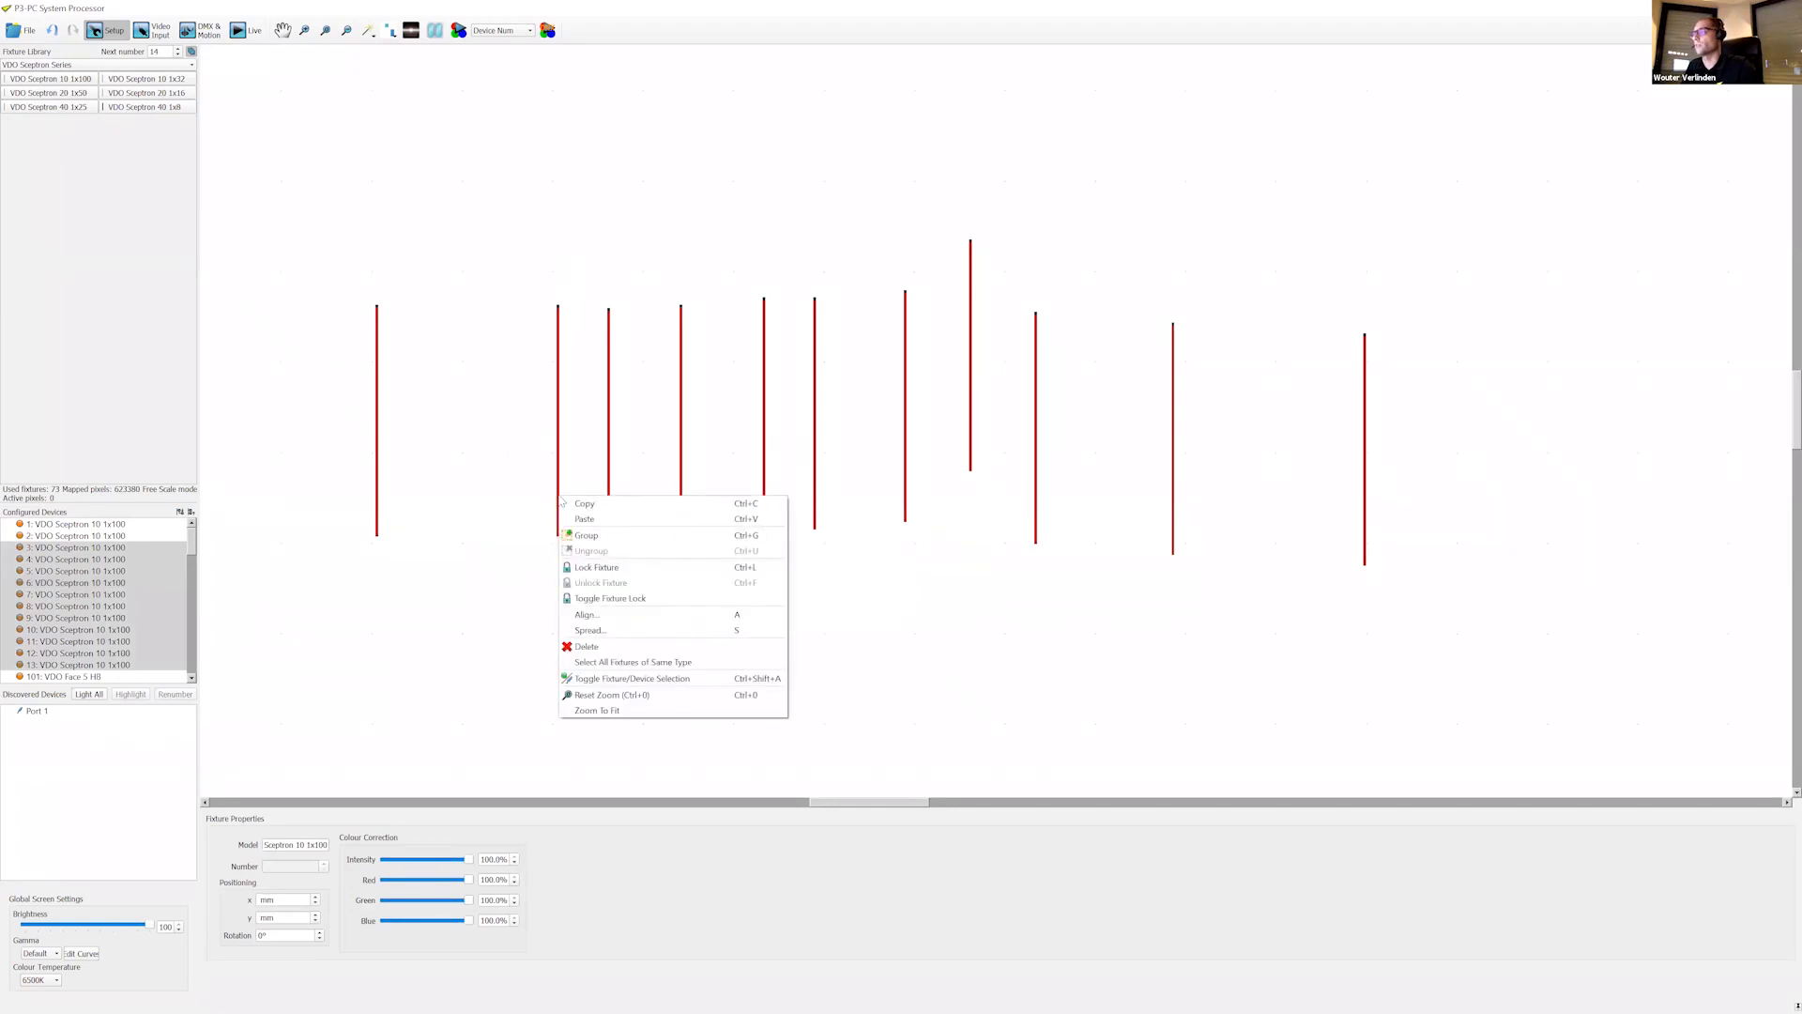
pyautogui.click(588, 615)
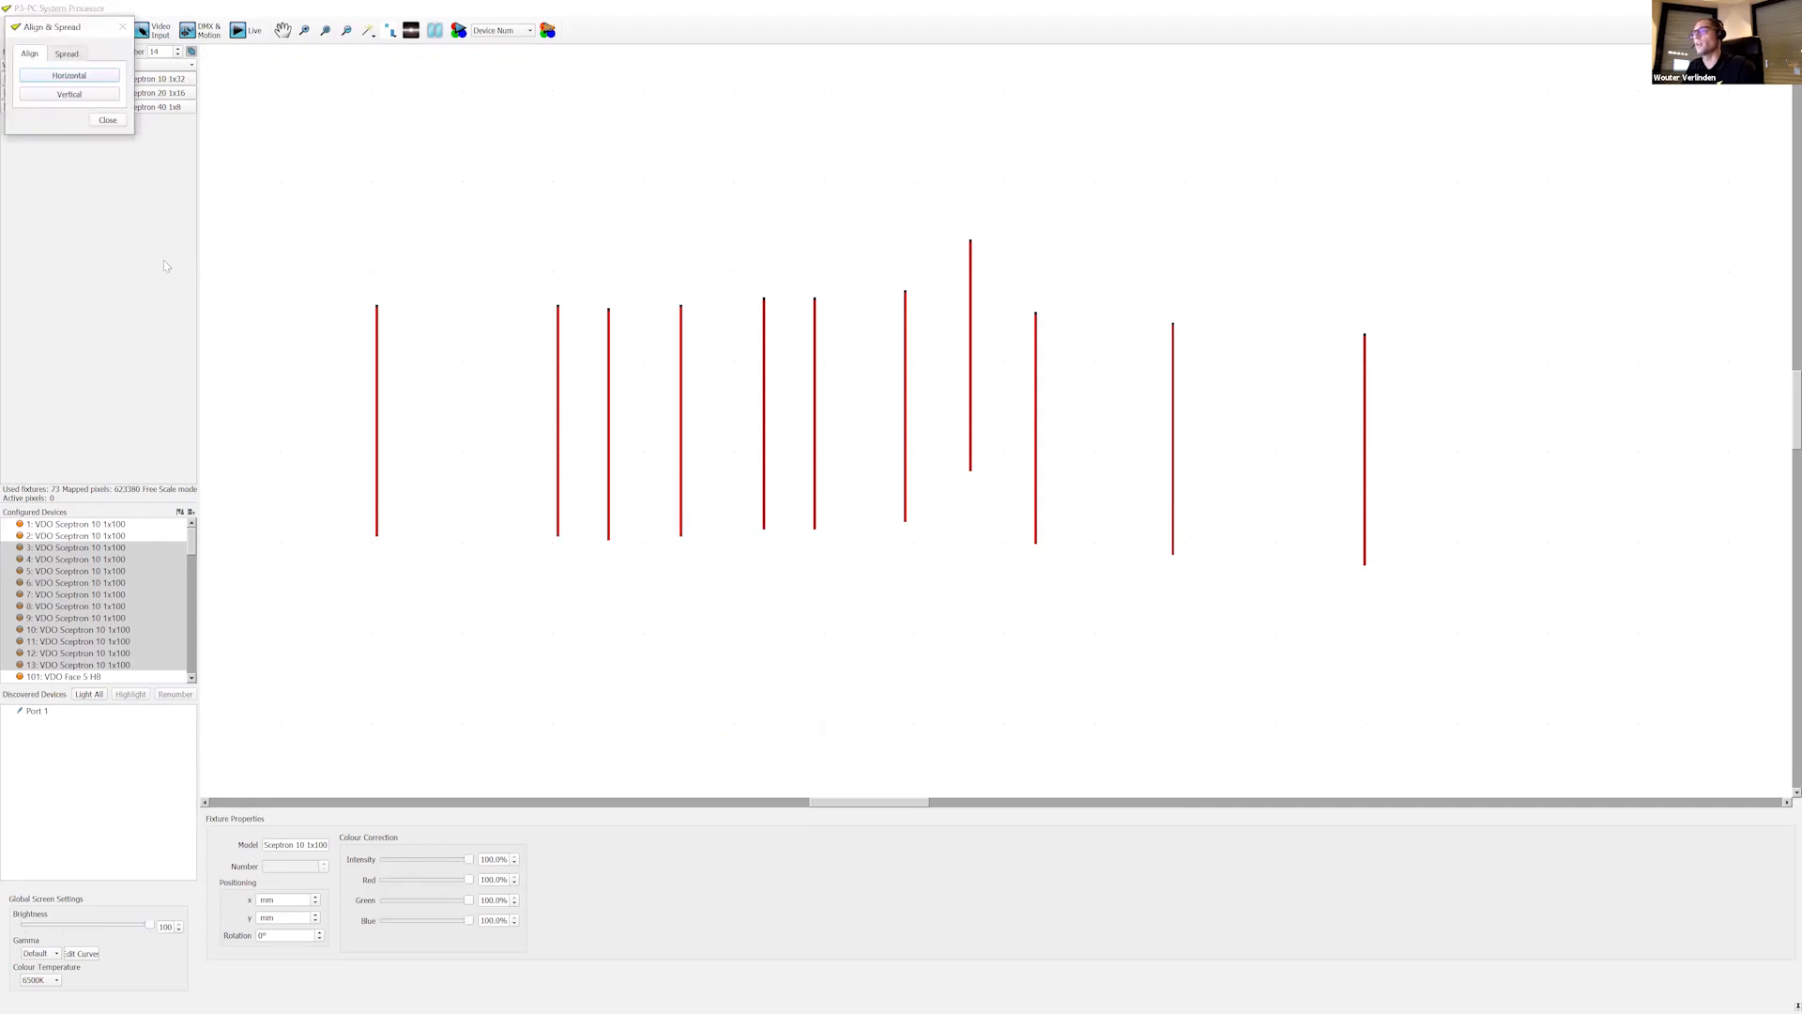
pyautogui.click(64, 96)
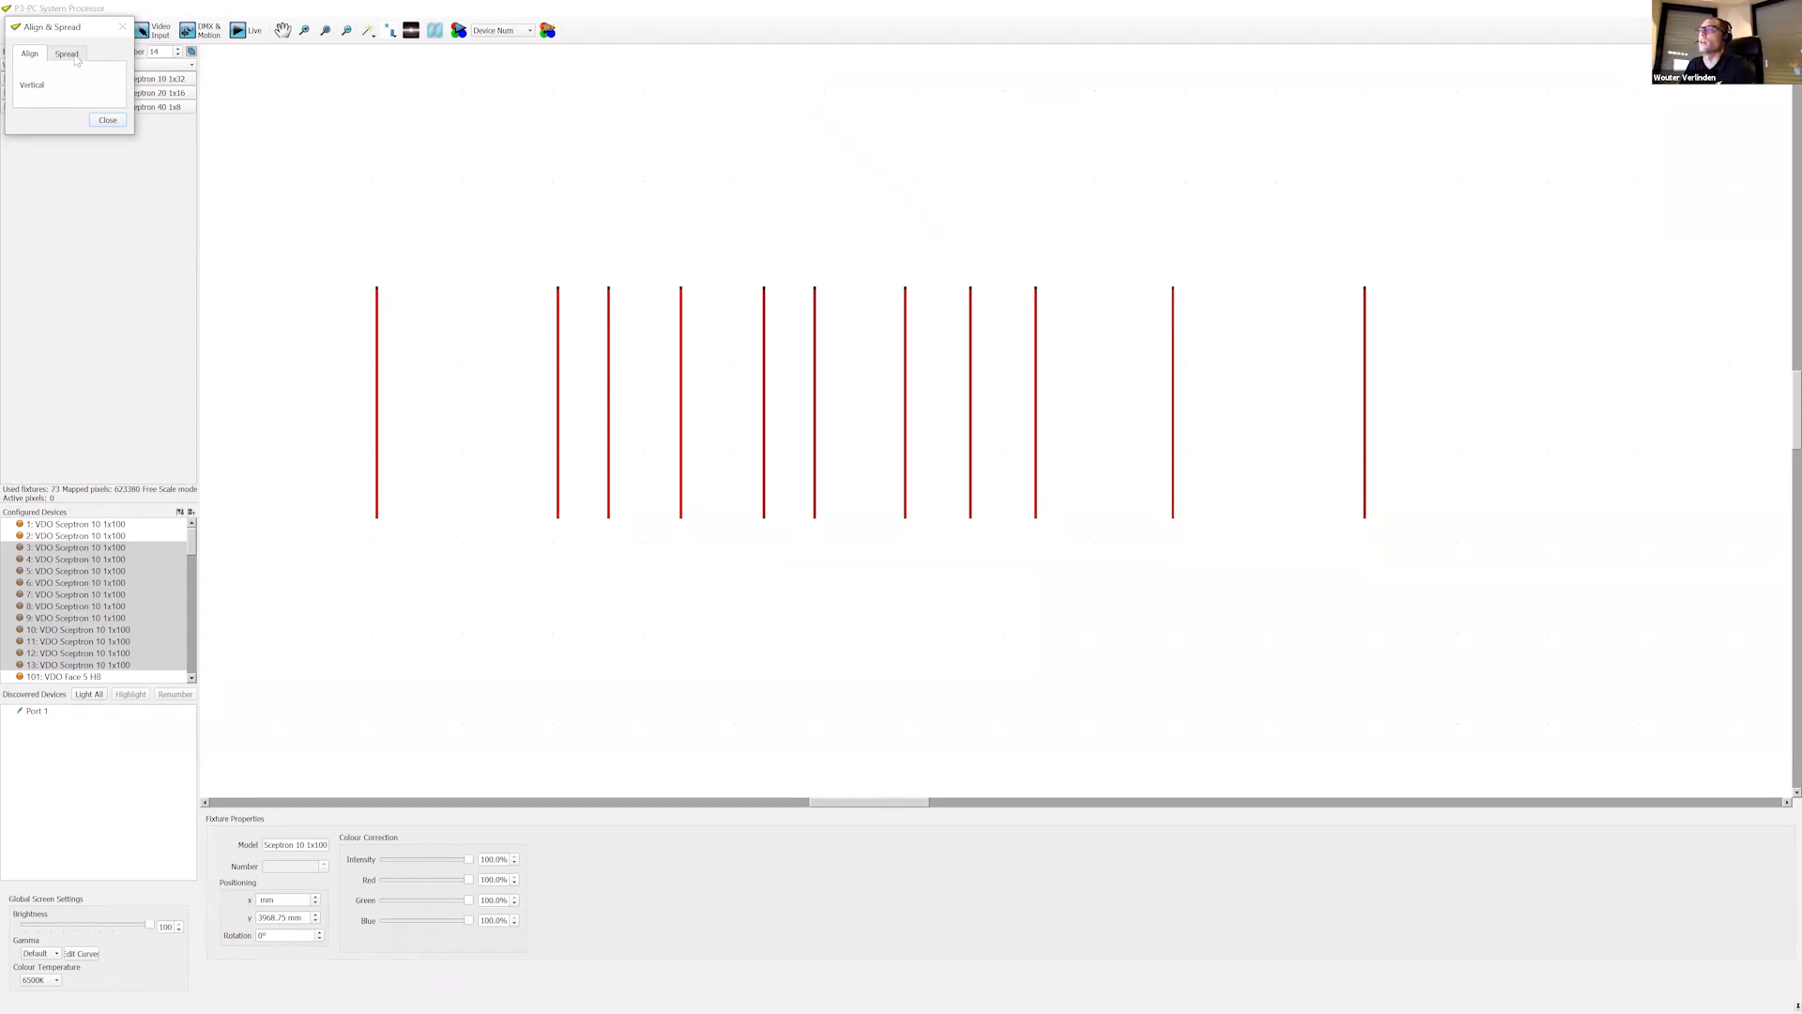
# Step: Spread the selected Sceptrons evenly with a horizontal spacing of 250 mm
pyautogui.click(68, 55)
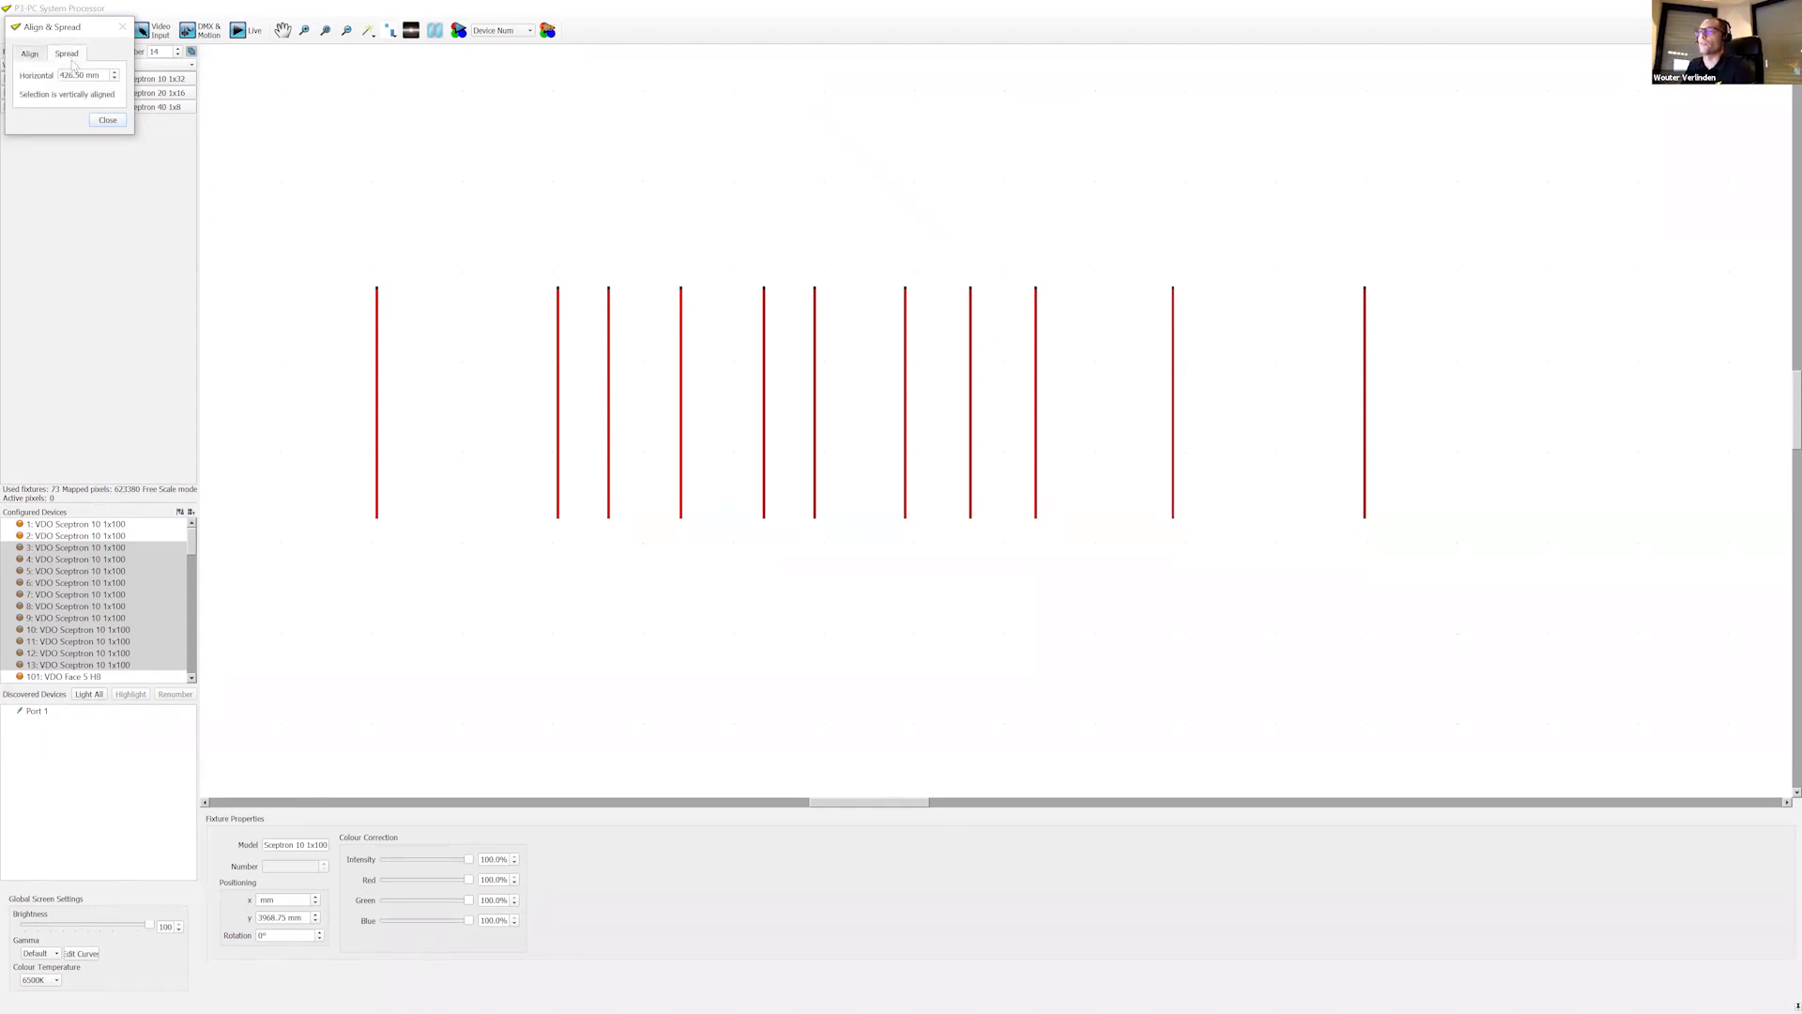
pyautogui.click(107, 120)
pyautogui.click(377, 341)
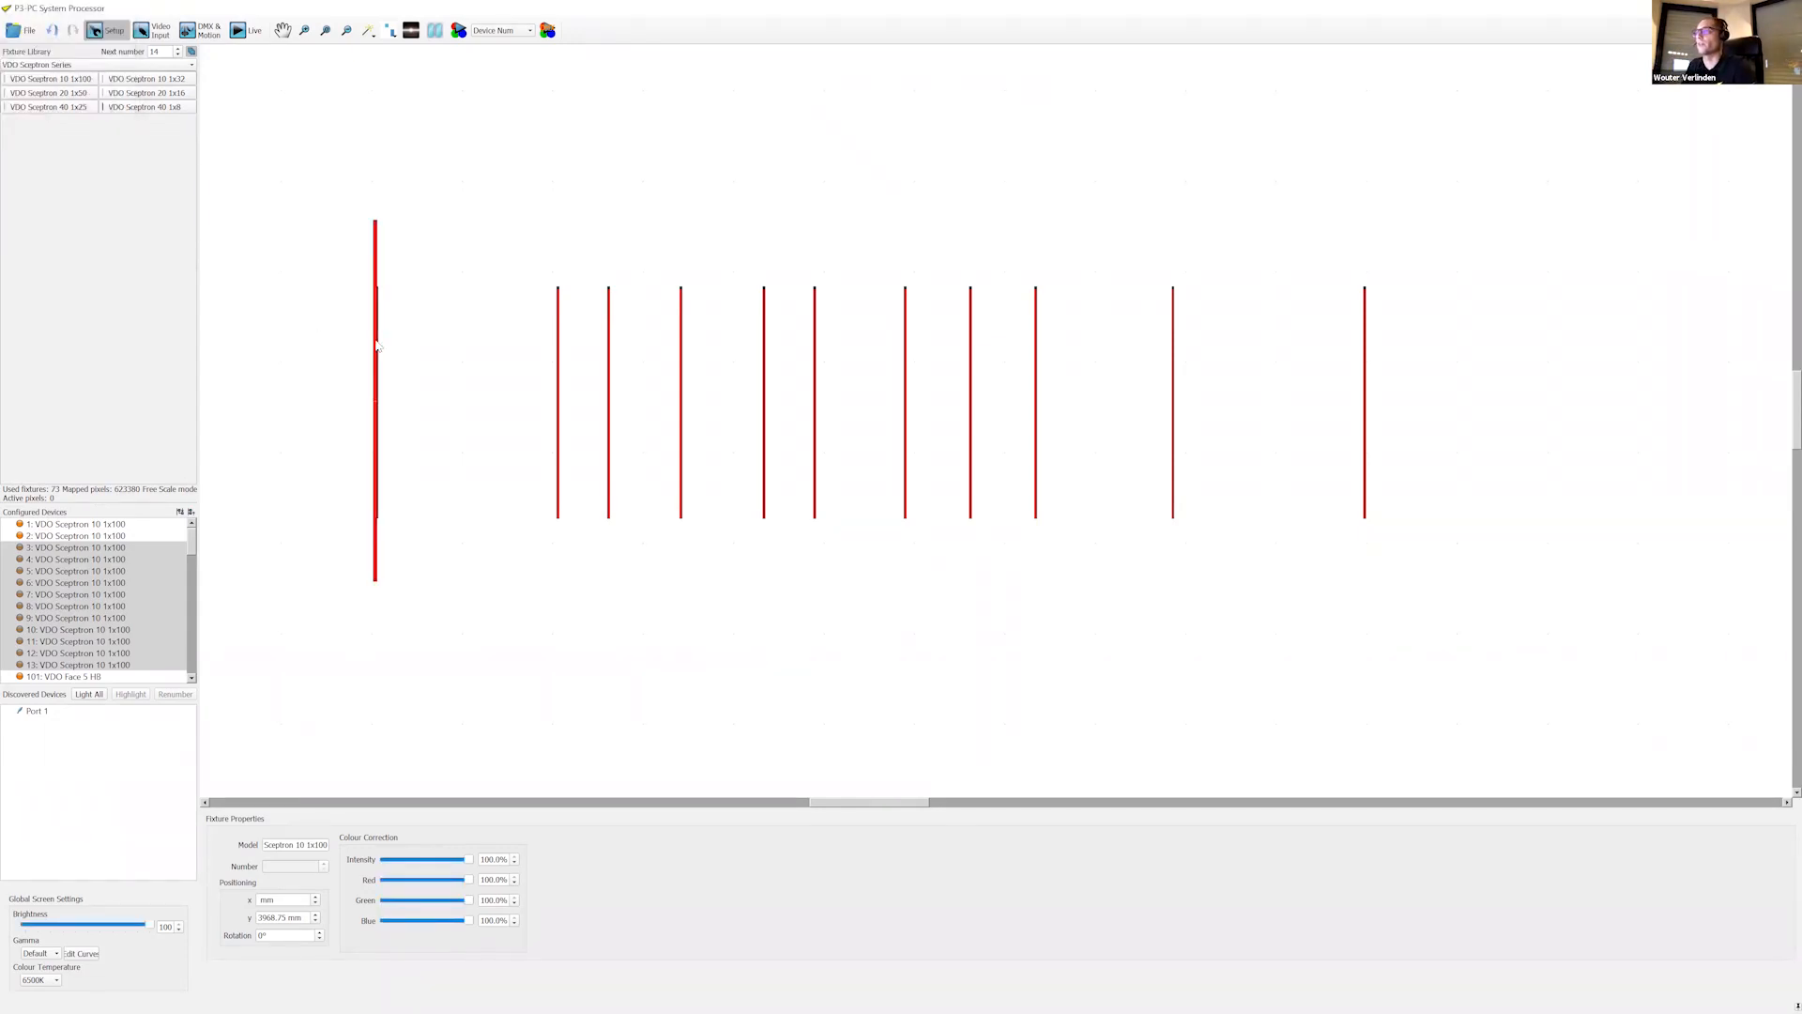
pyautogui.rightClick(377, 340)
pyautogui.click(445, 476)
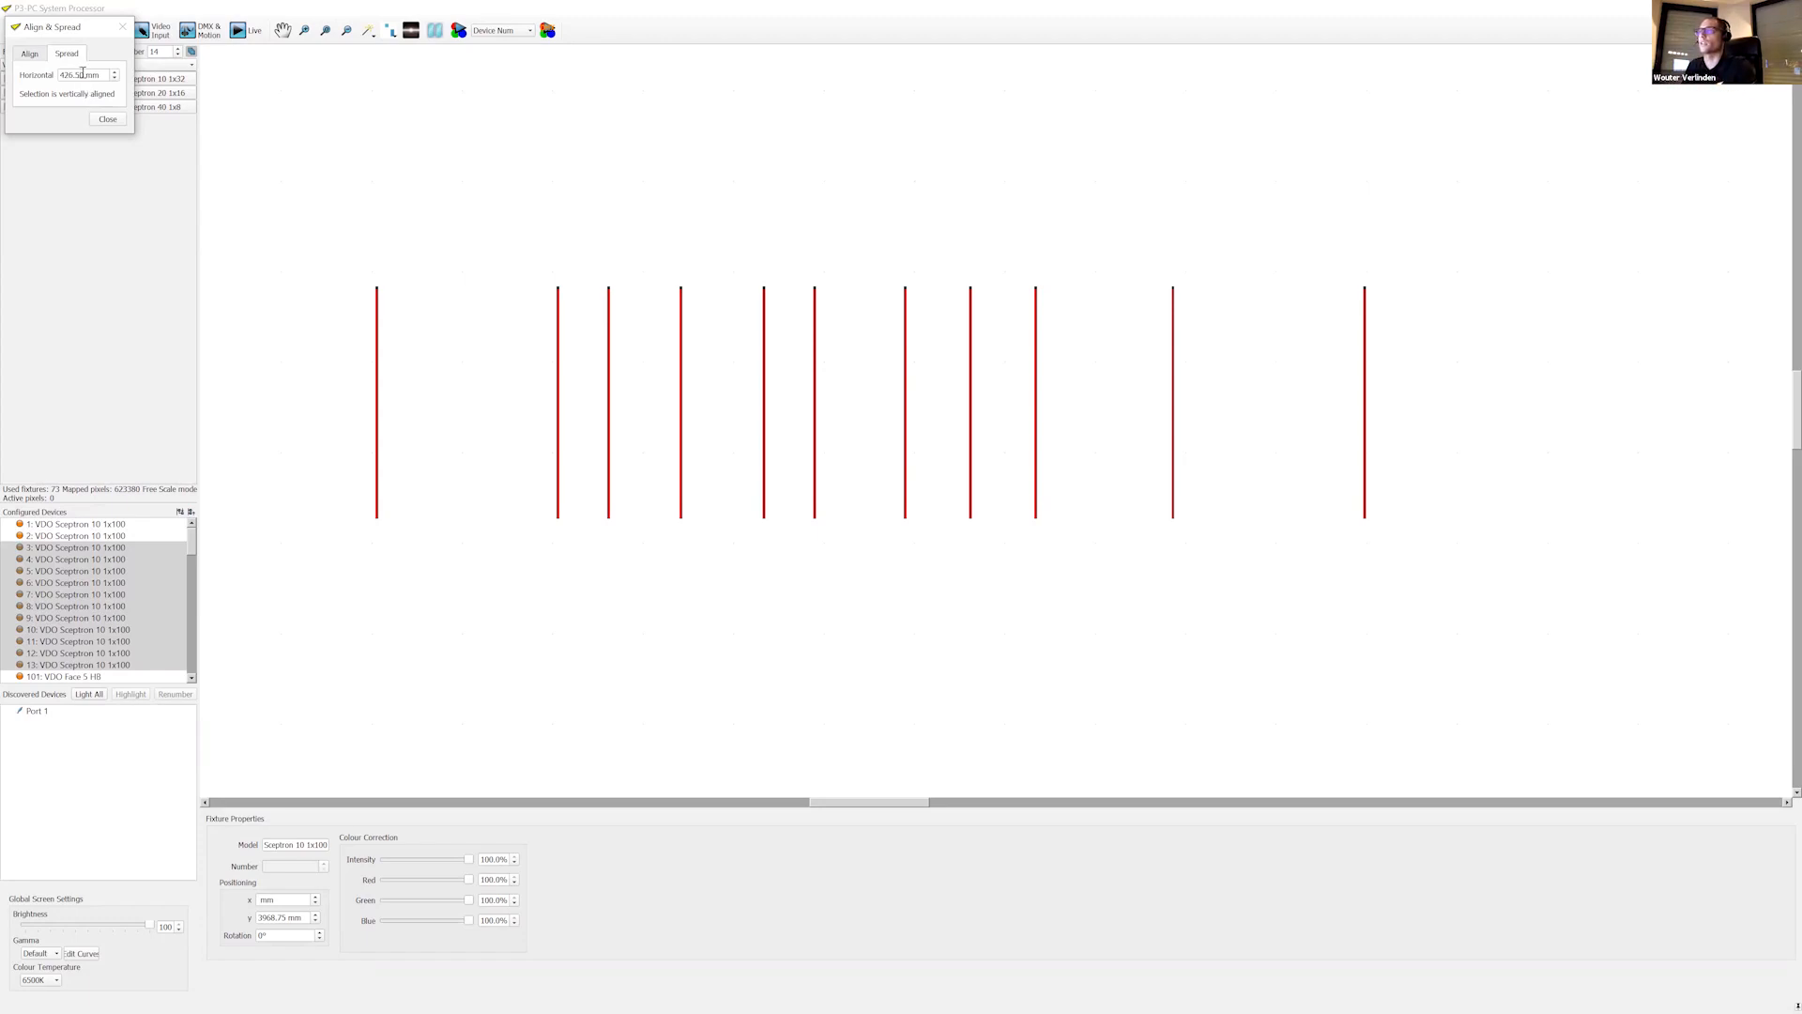
pyautogui.moveTo(82, 73); pyautogui.dragTo(45, 78)
pyautogui.write('250')
pyautogui.press('Return')
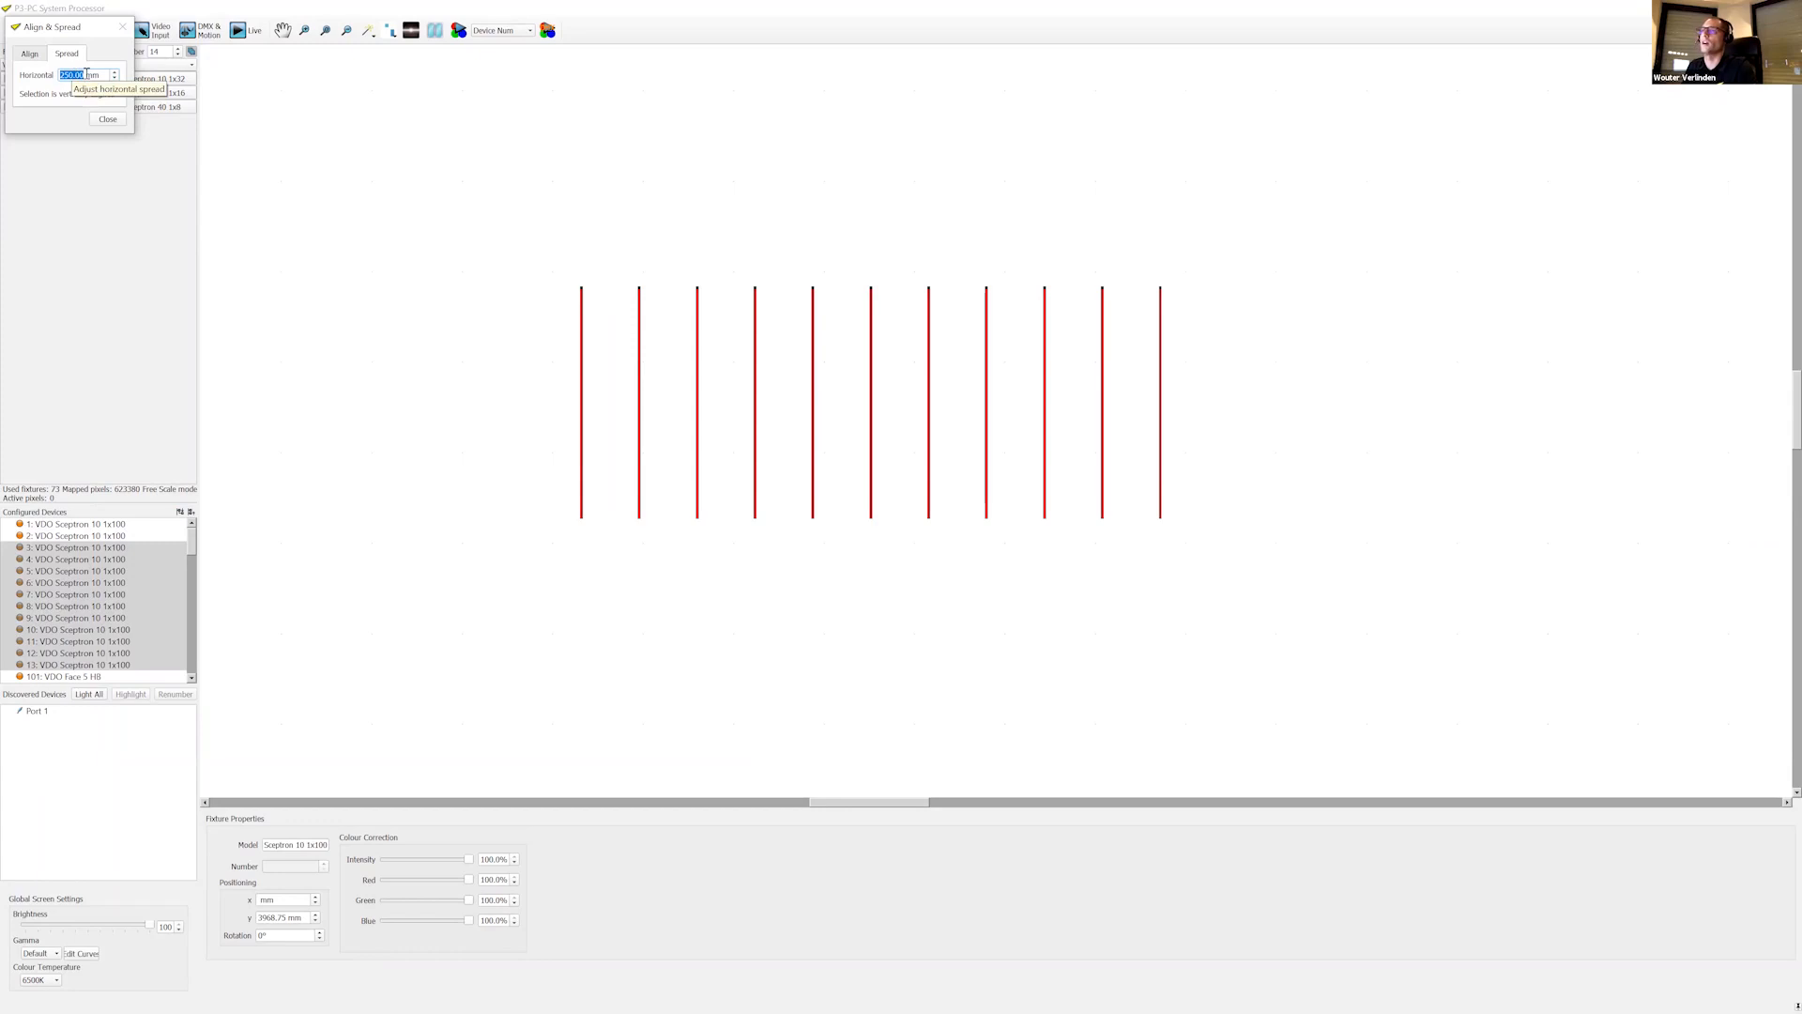
# Step: Adjust the even horizontal spread of the eleven selected Sceptrons to about 406 mm and close Align & Spread
pyautogui.scroll(16, 78, 75)
pyautogui.scroll(-15, 79, 75)
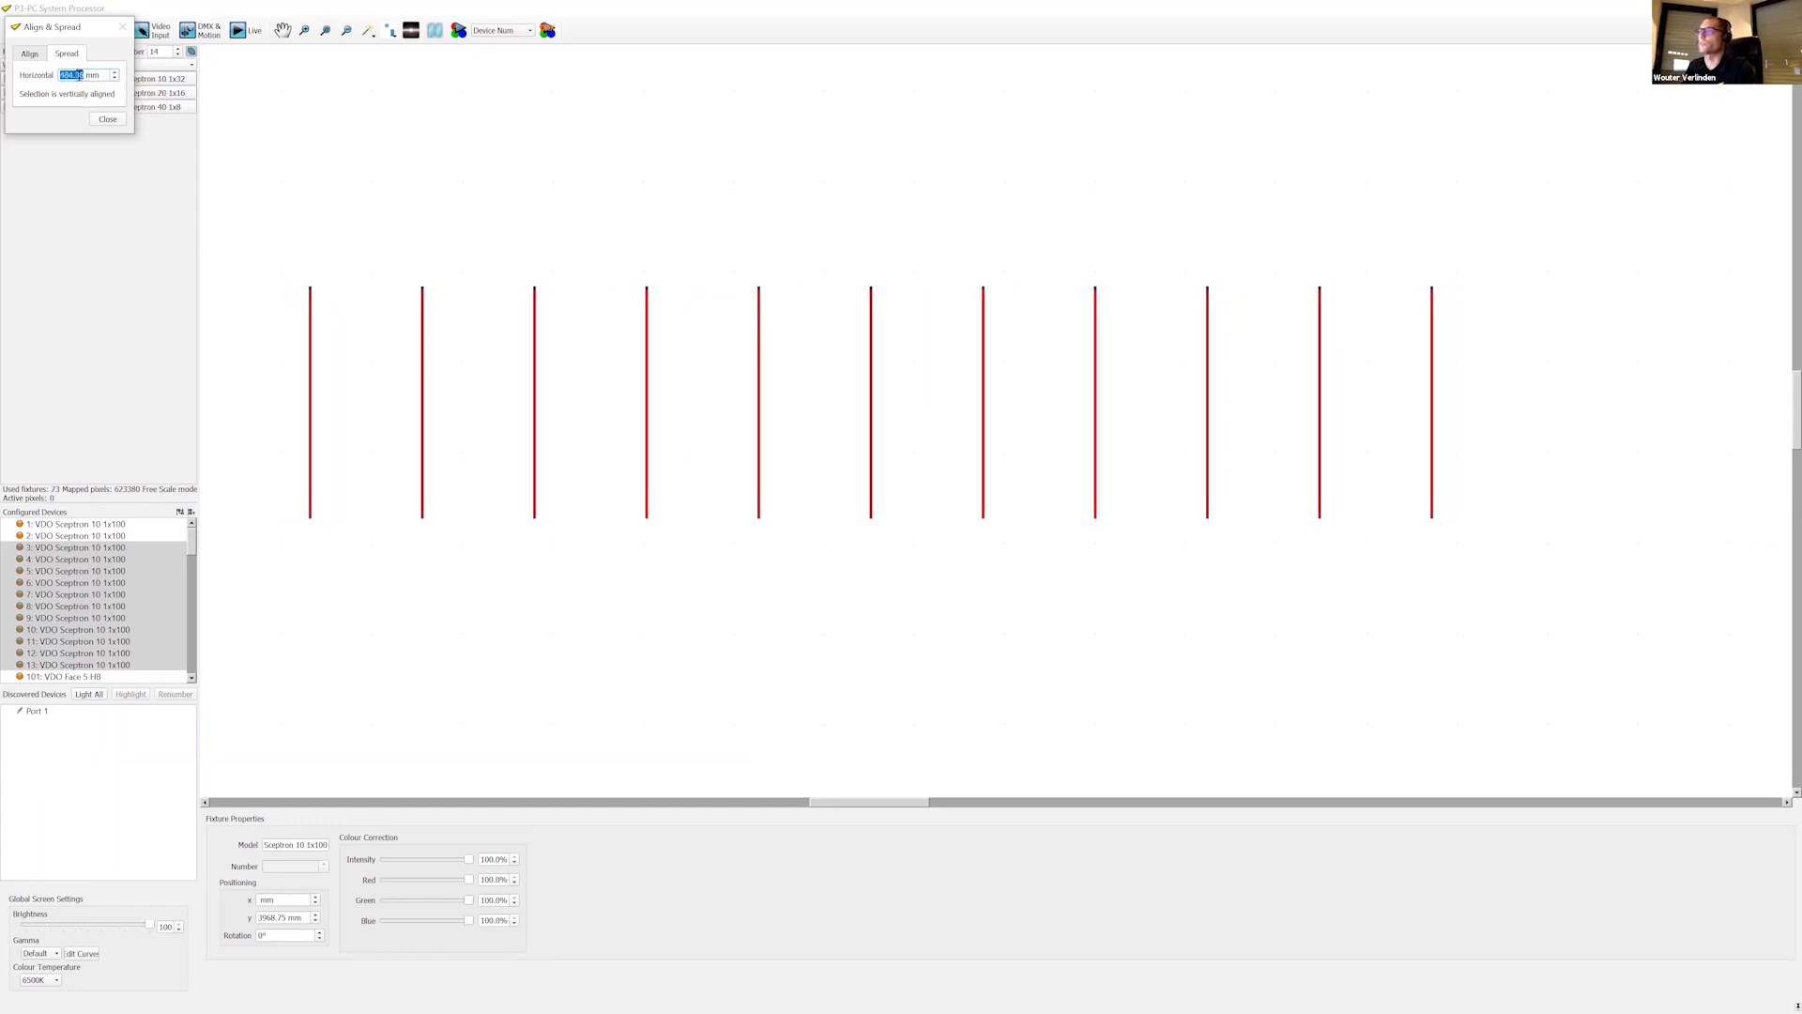
pyautogui.scroll(10, 78, 75)
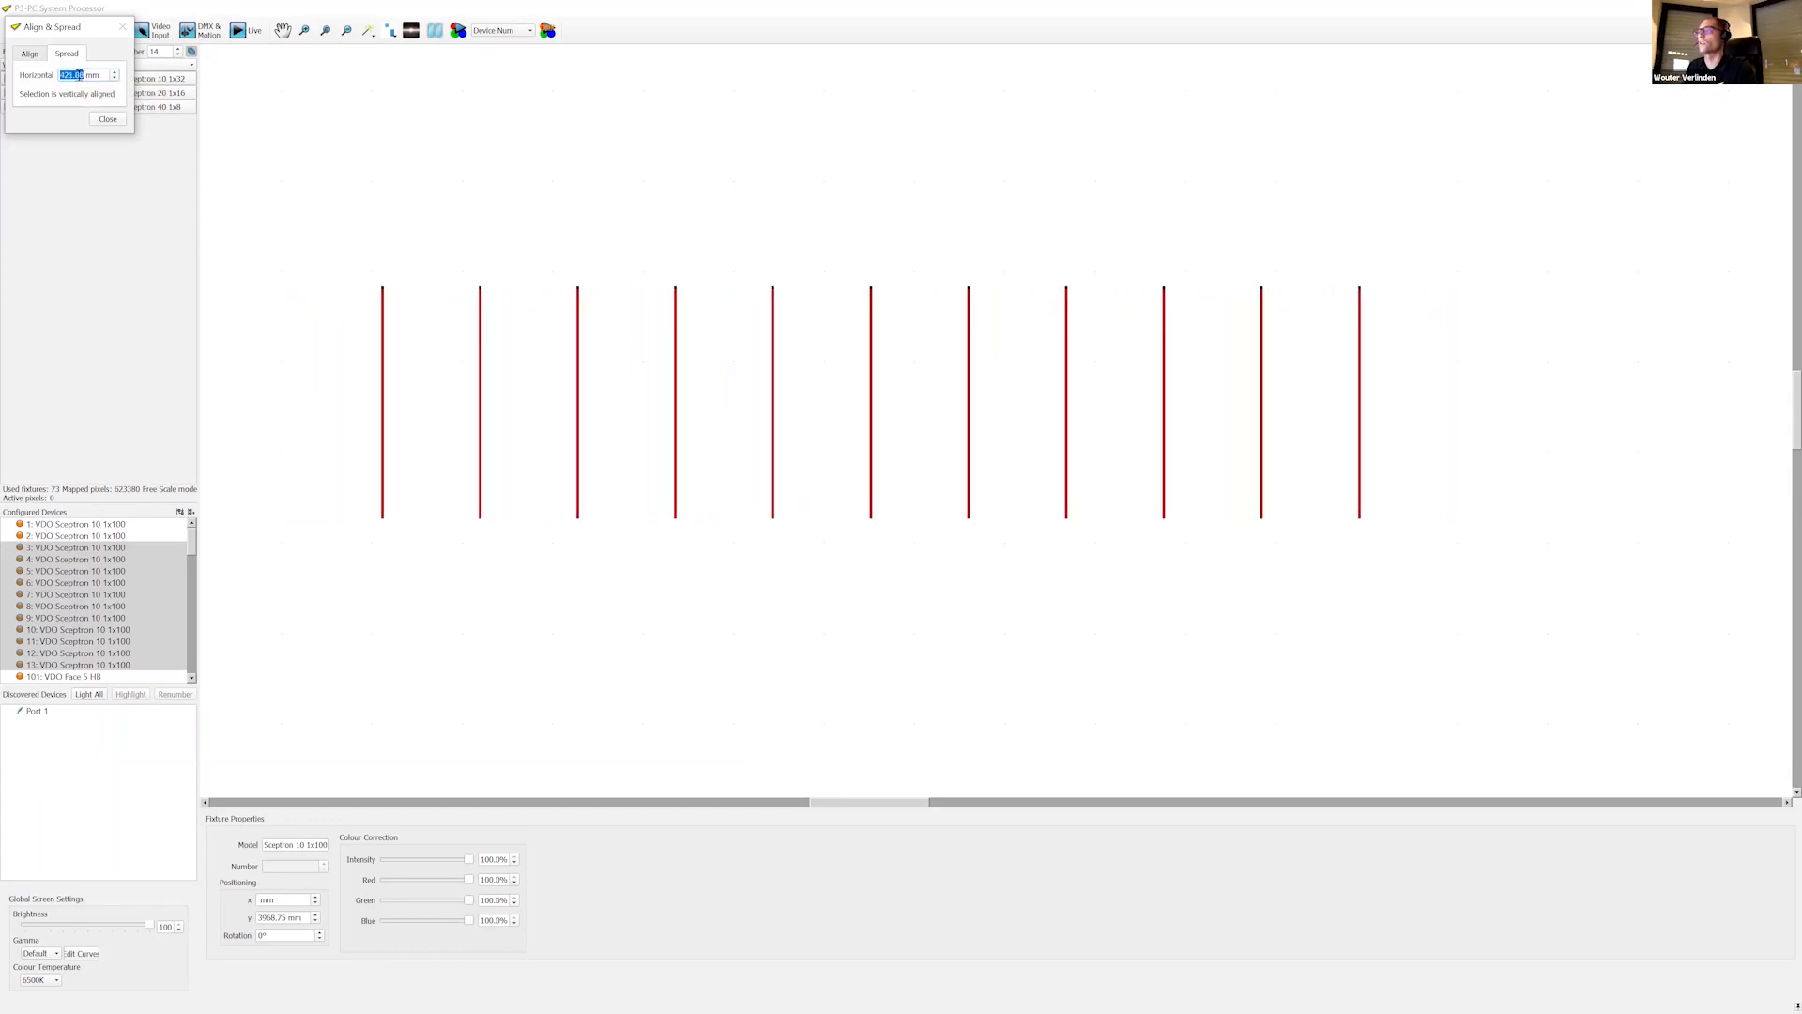
pyautogui.scroll(-8, 78, 75)
pyautogui.scroll(7, 79, 75)
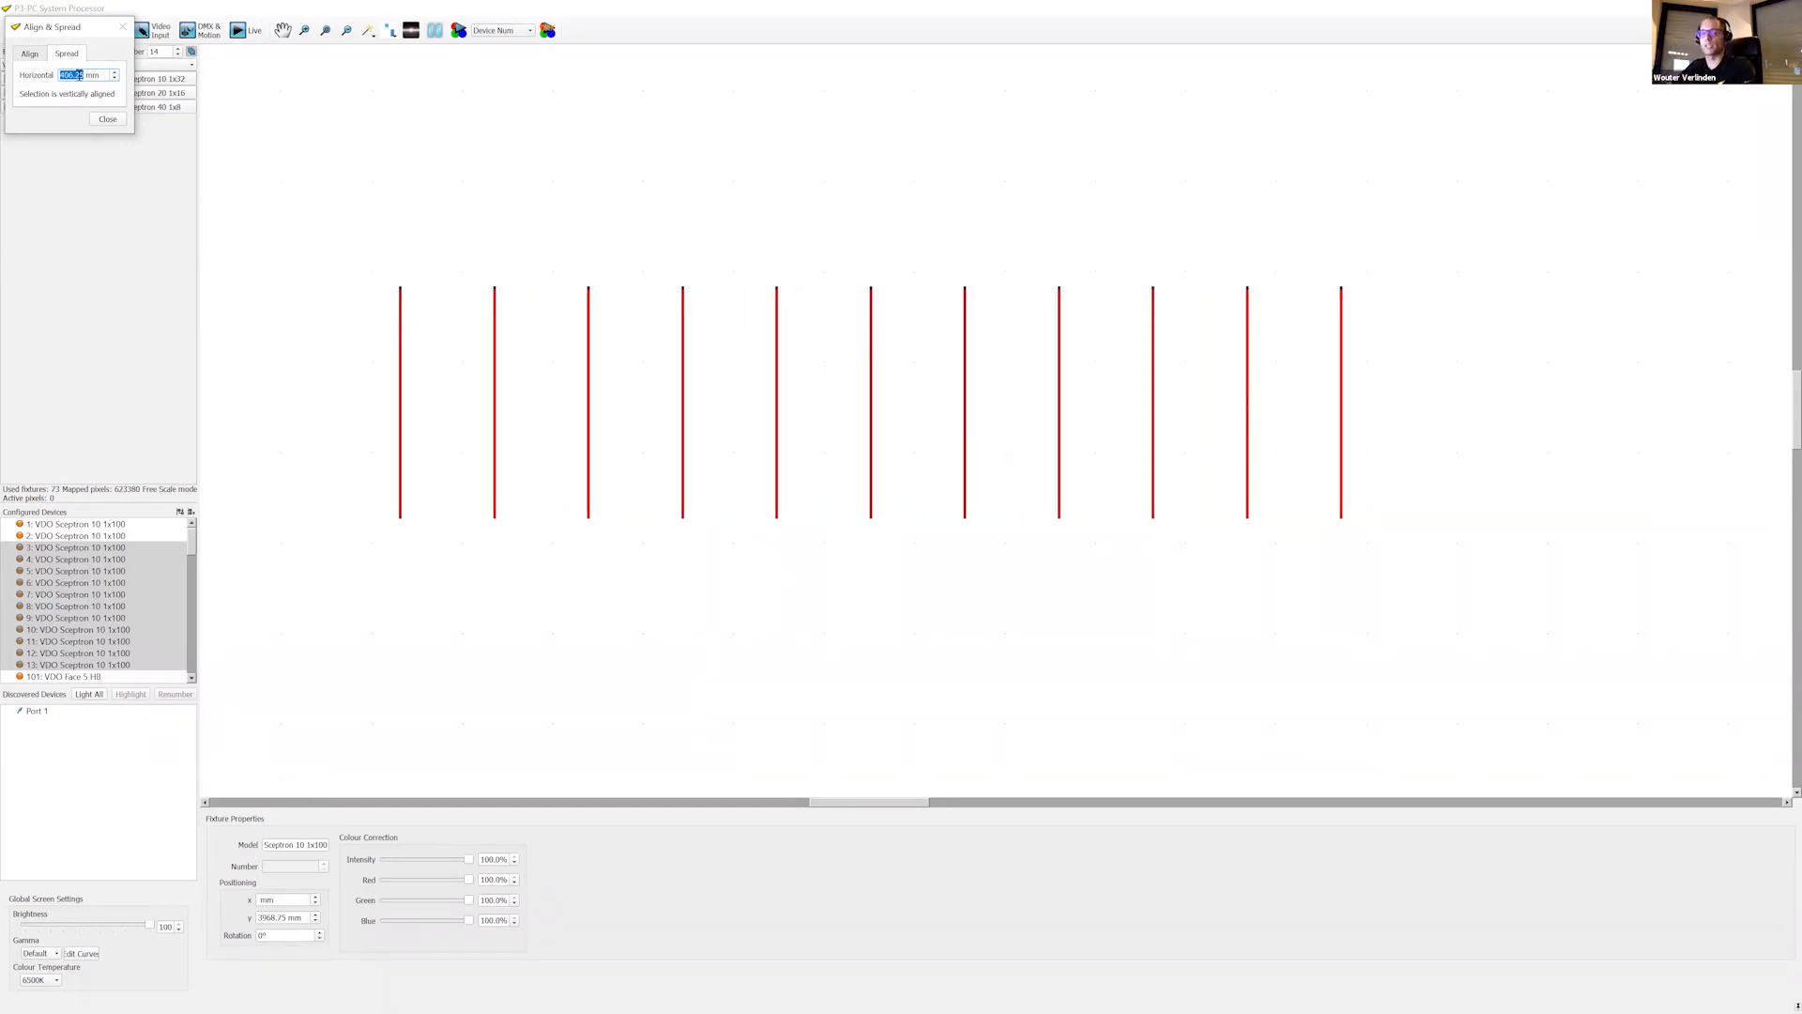
pyautogui.click(107, 119)
# Step: Stagger the first five vertical Sceptrons of the row into a descending diagonal and select those five
pyautogui.scroll(-5, 566, 333)
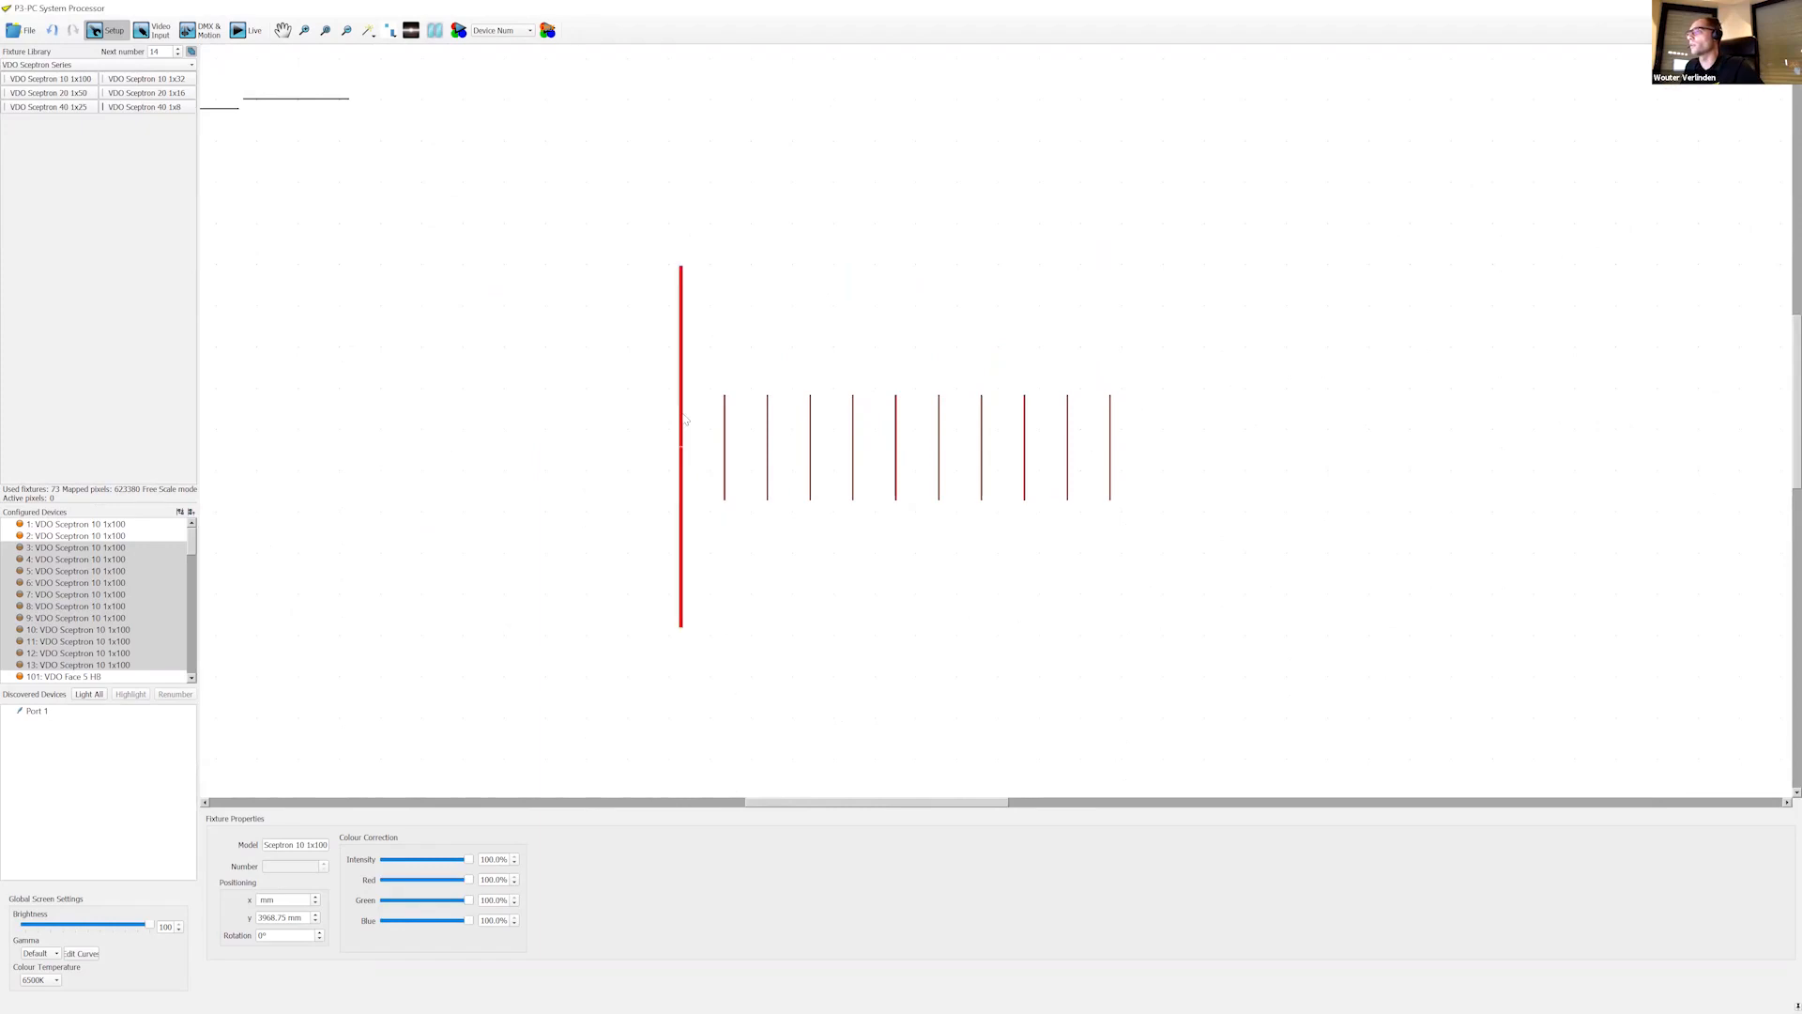
pyautogui.moveTo(676, 441); pyautogui.dragTo(813, 529)
pyautogui.click(590, 369)
pyautogui.moveTo(614, 238); pyautogui.dragTo(837, 616)
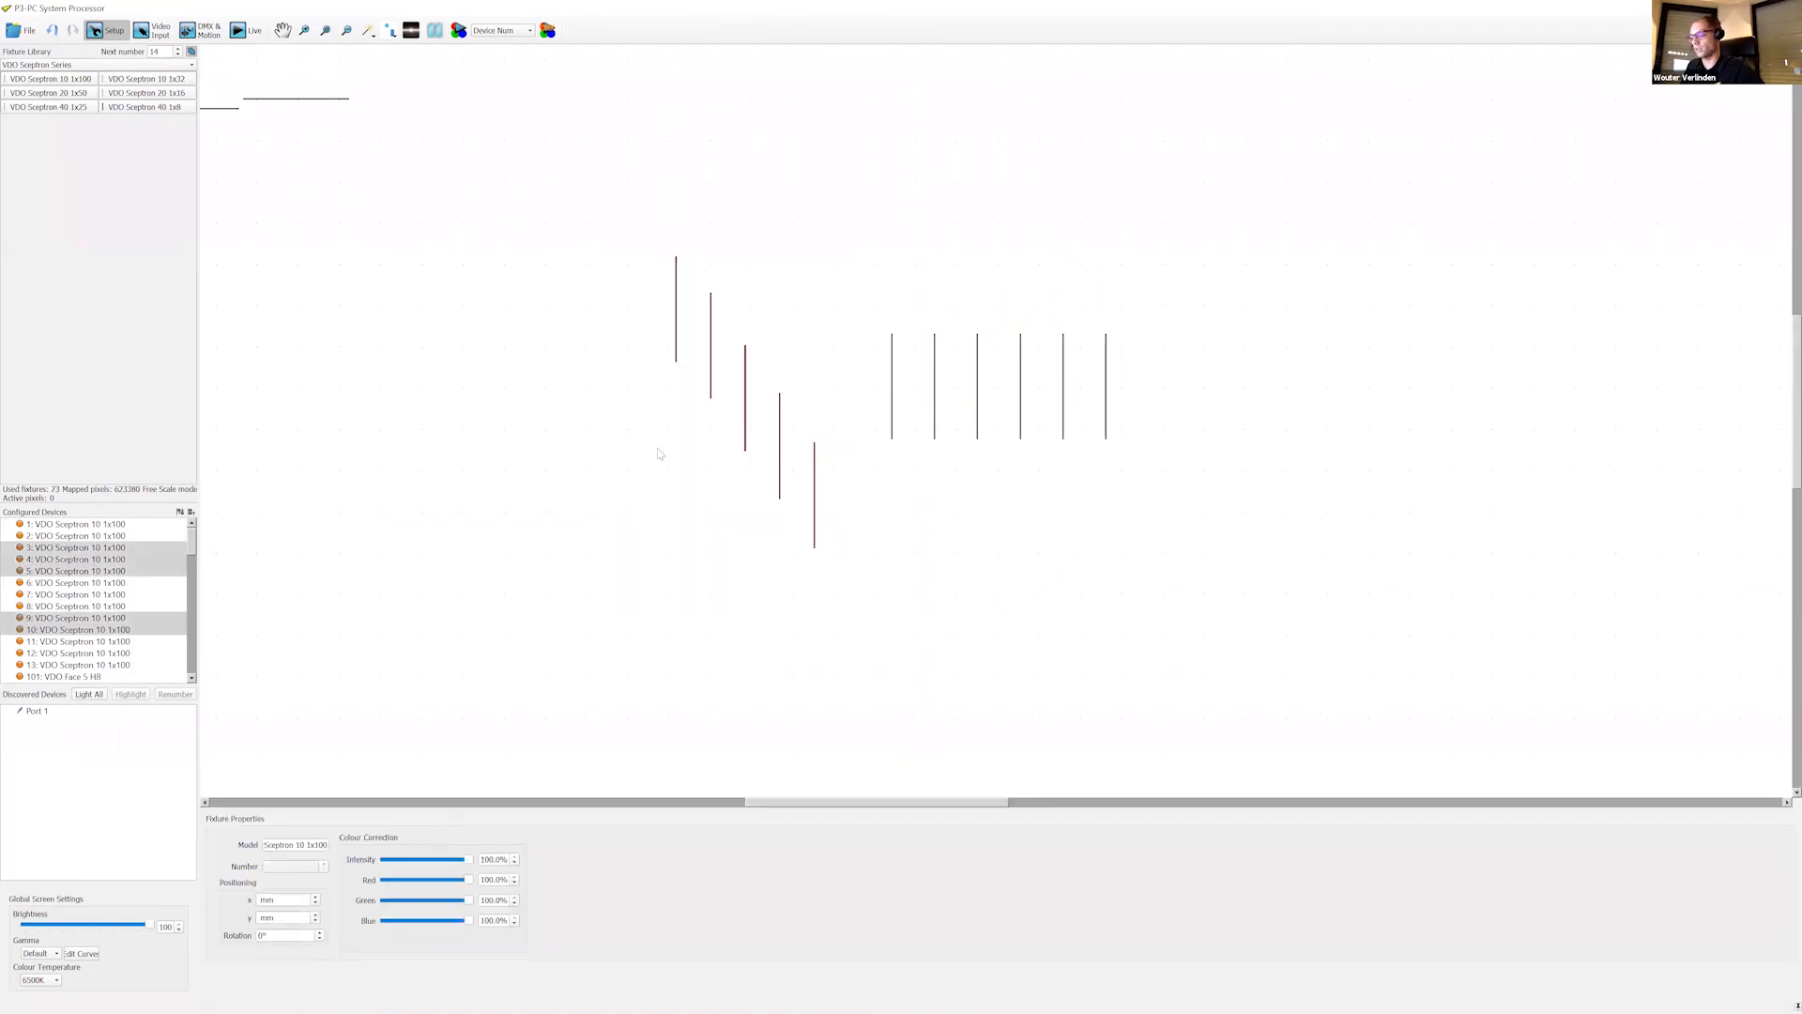
# Step: Spread the five diagonal Sceptrons evenly, with about 469 mm horizontal and 343.75 mm vertical spacing
pyautogui.hotkey('ctrl', 'l')
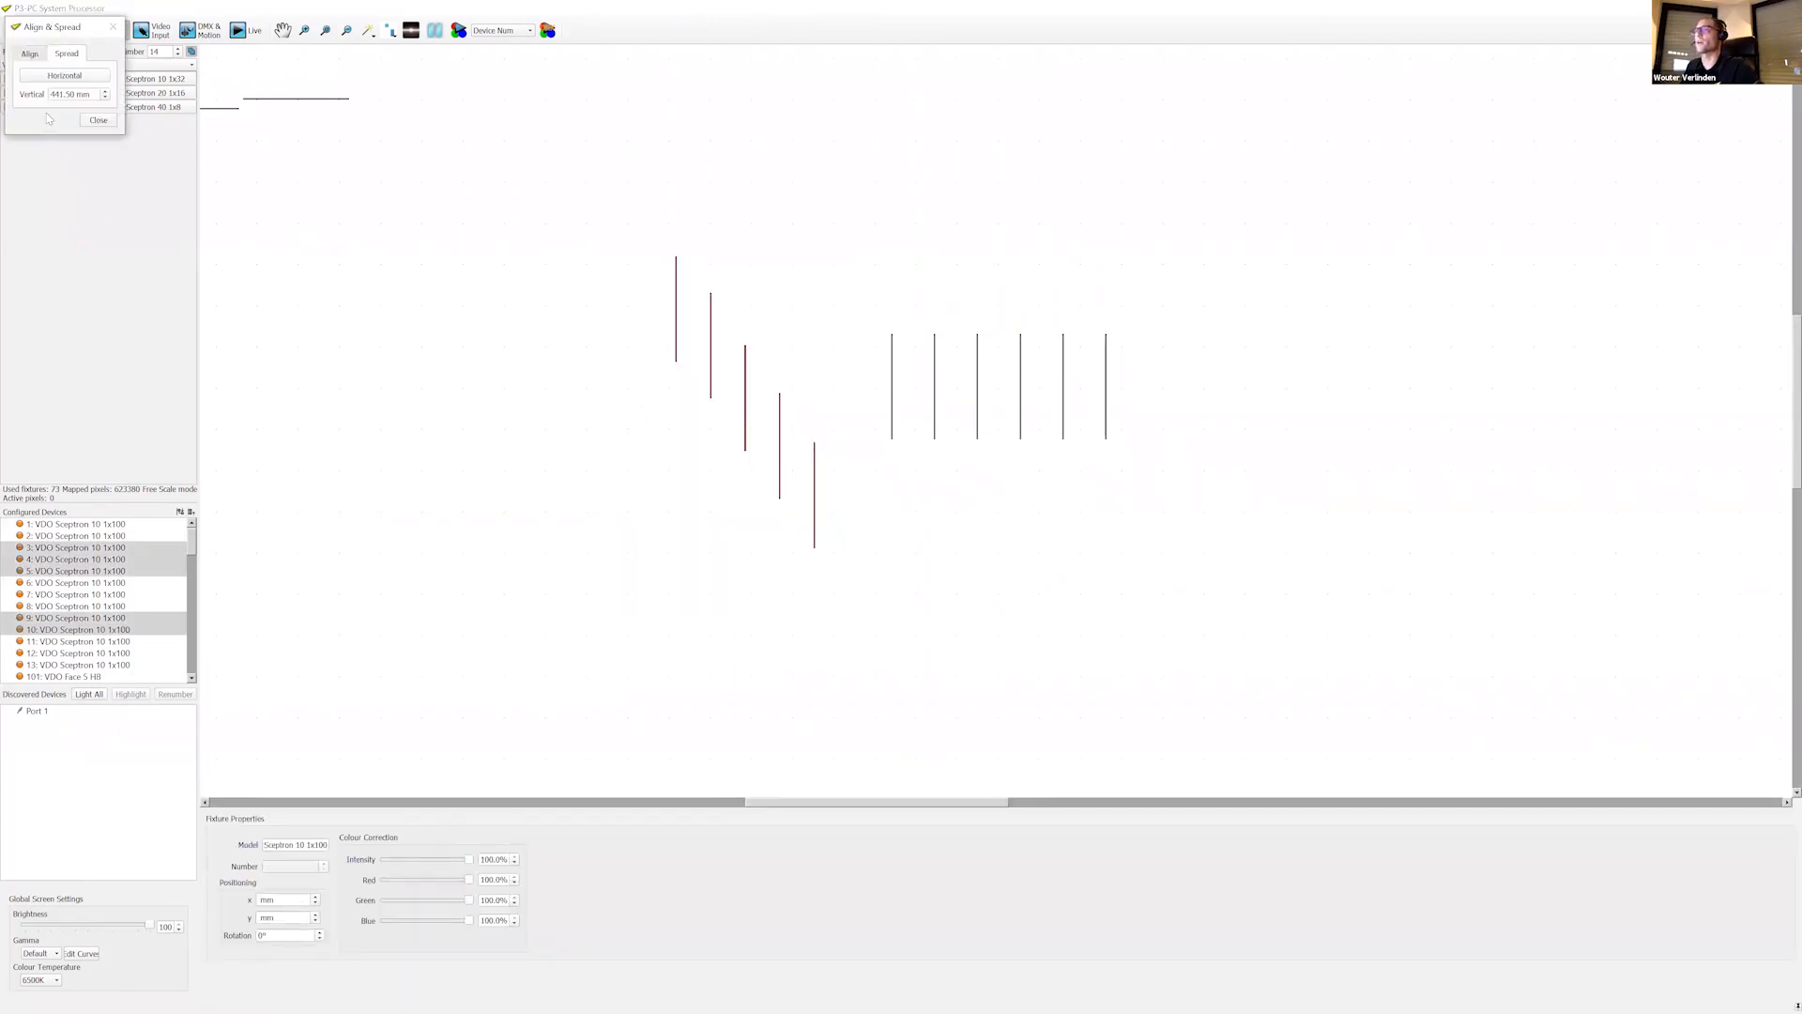
pyautogui.click(58, 76)
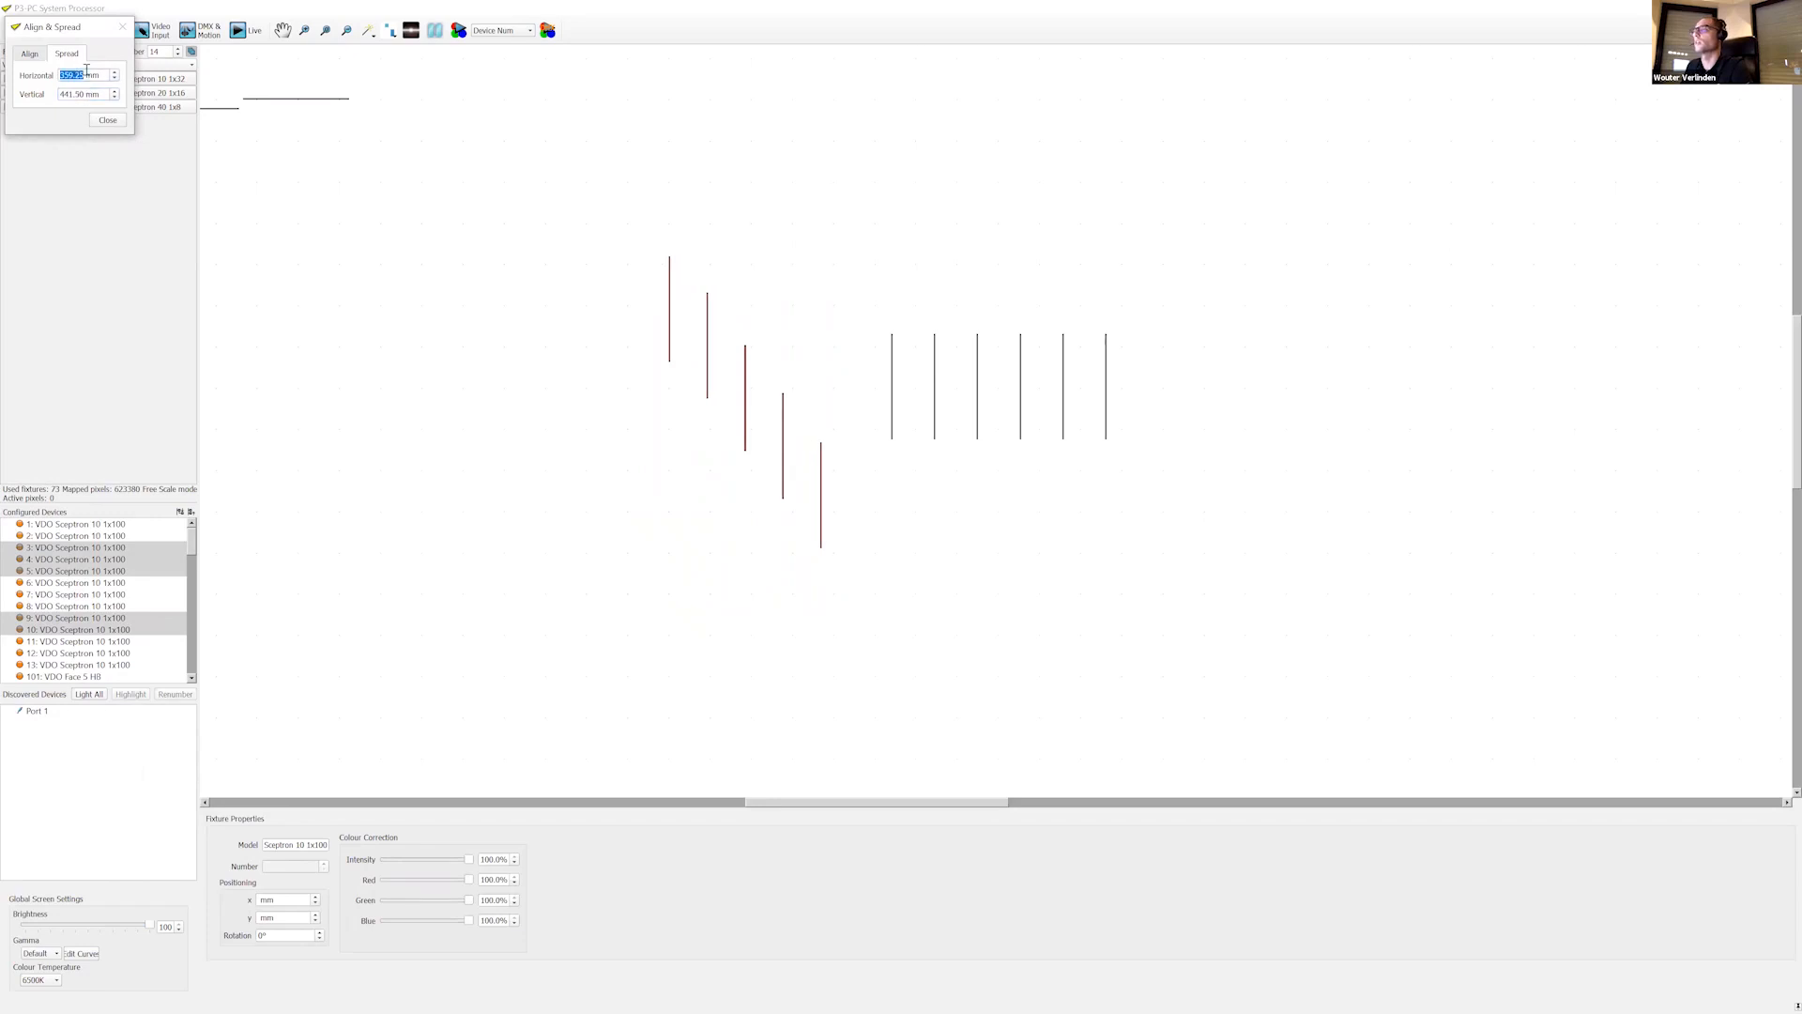
pyautogui.scroll(-8, 79, 90)
pyautogui.scroll(20, 80, 90)
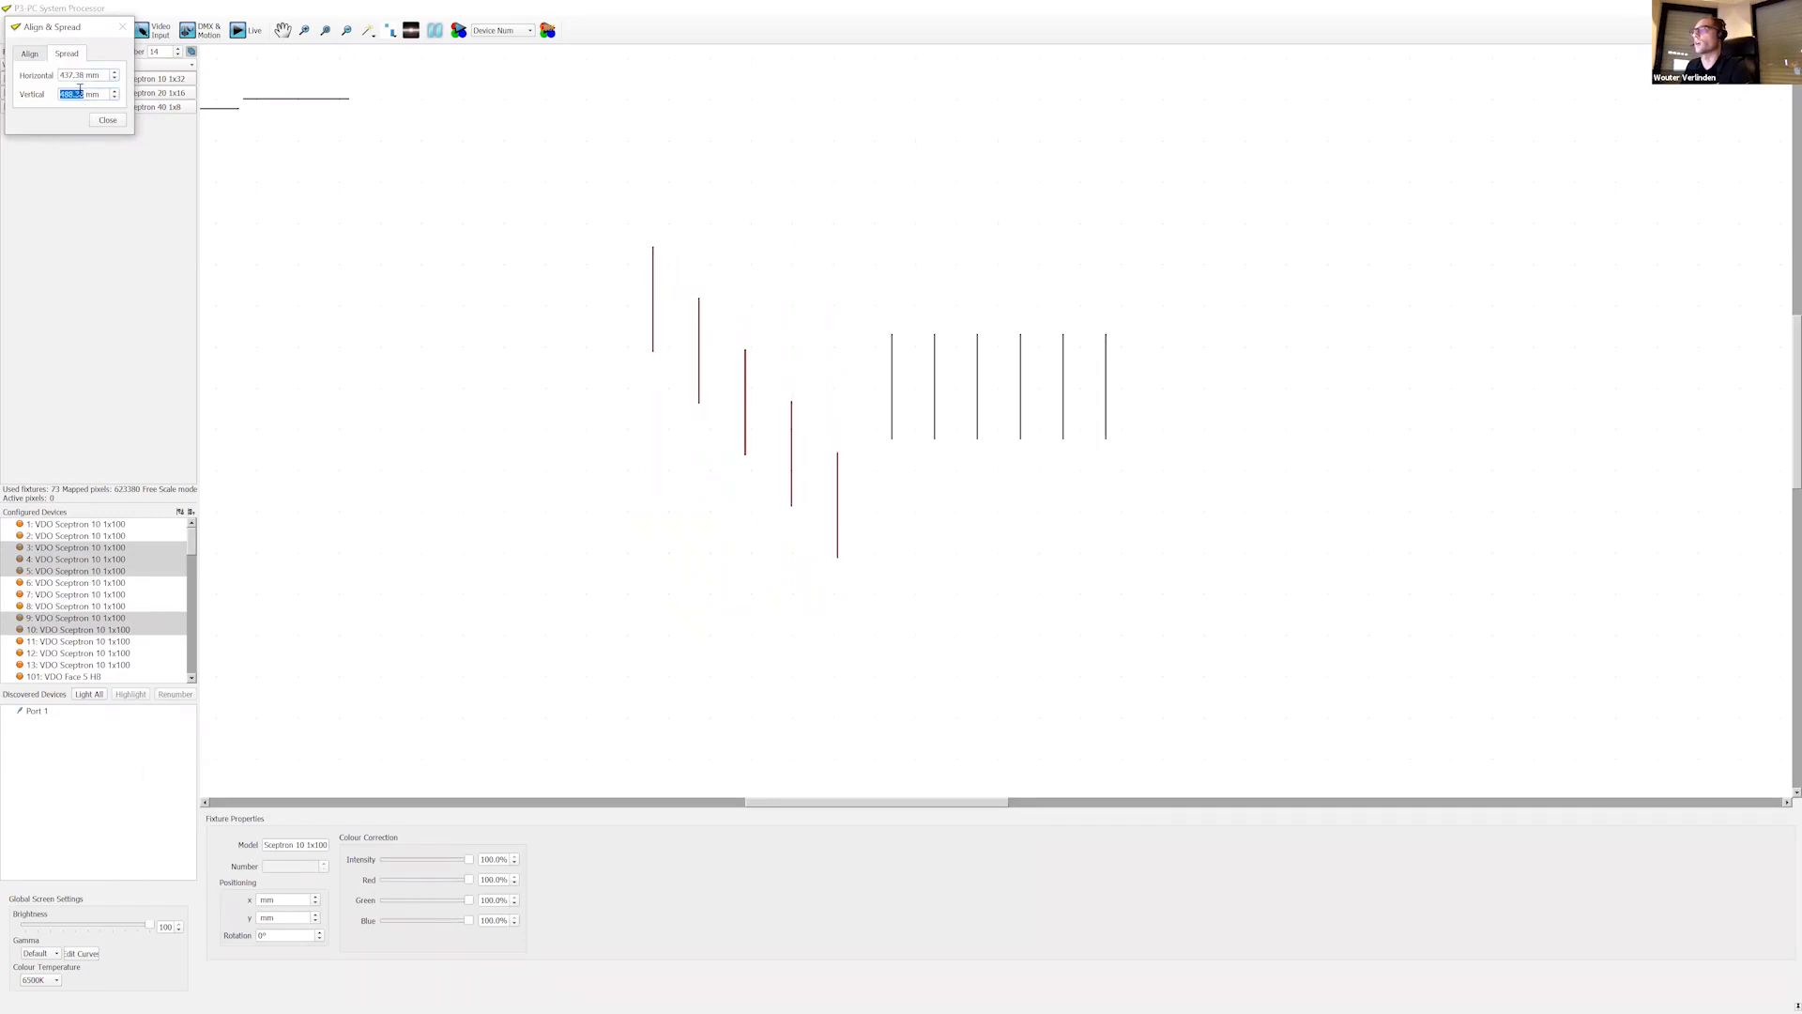
pyautogui.scroll(-20, 80, 90)
pyautogui.scroll(15, 79, 90)
pyautogui.scroll(6, 82, 77)
pyautogui.scroll(-9, 83, 77)
pyautogui.scroll(9, 82, 77)
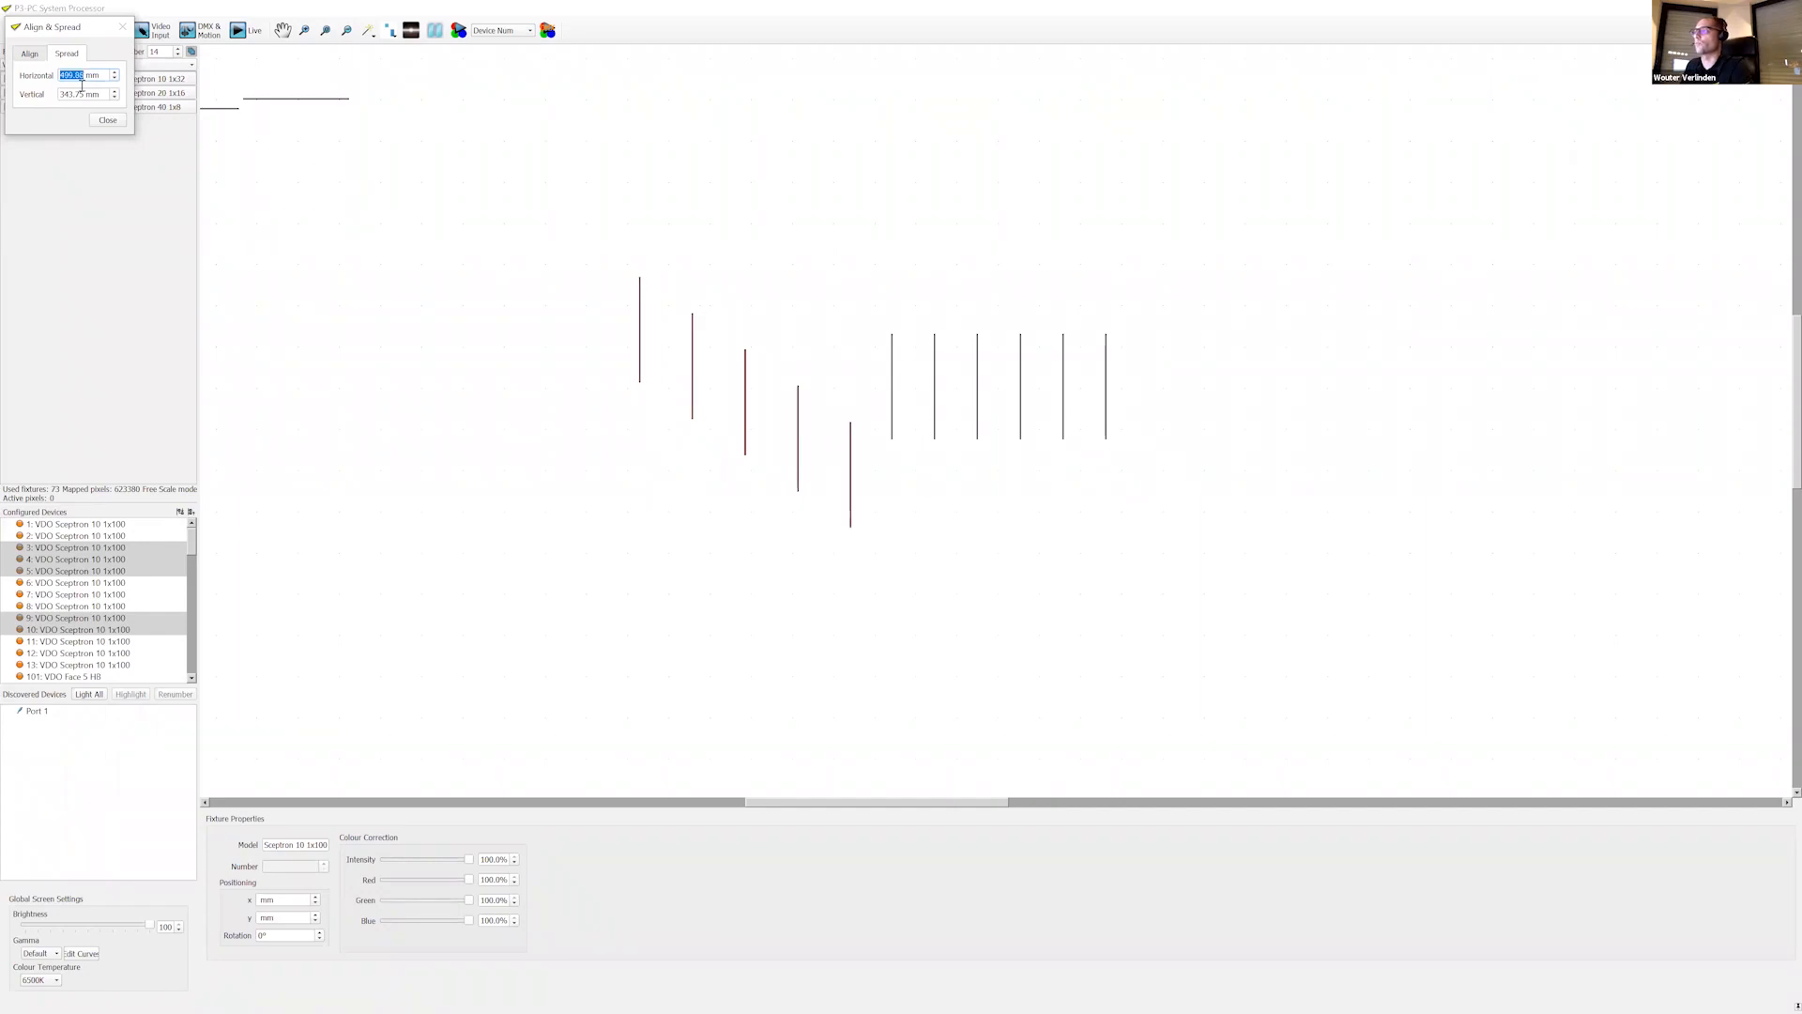
pyautogui.scroll(-3, 84, 79)
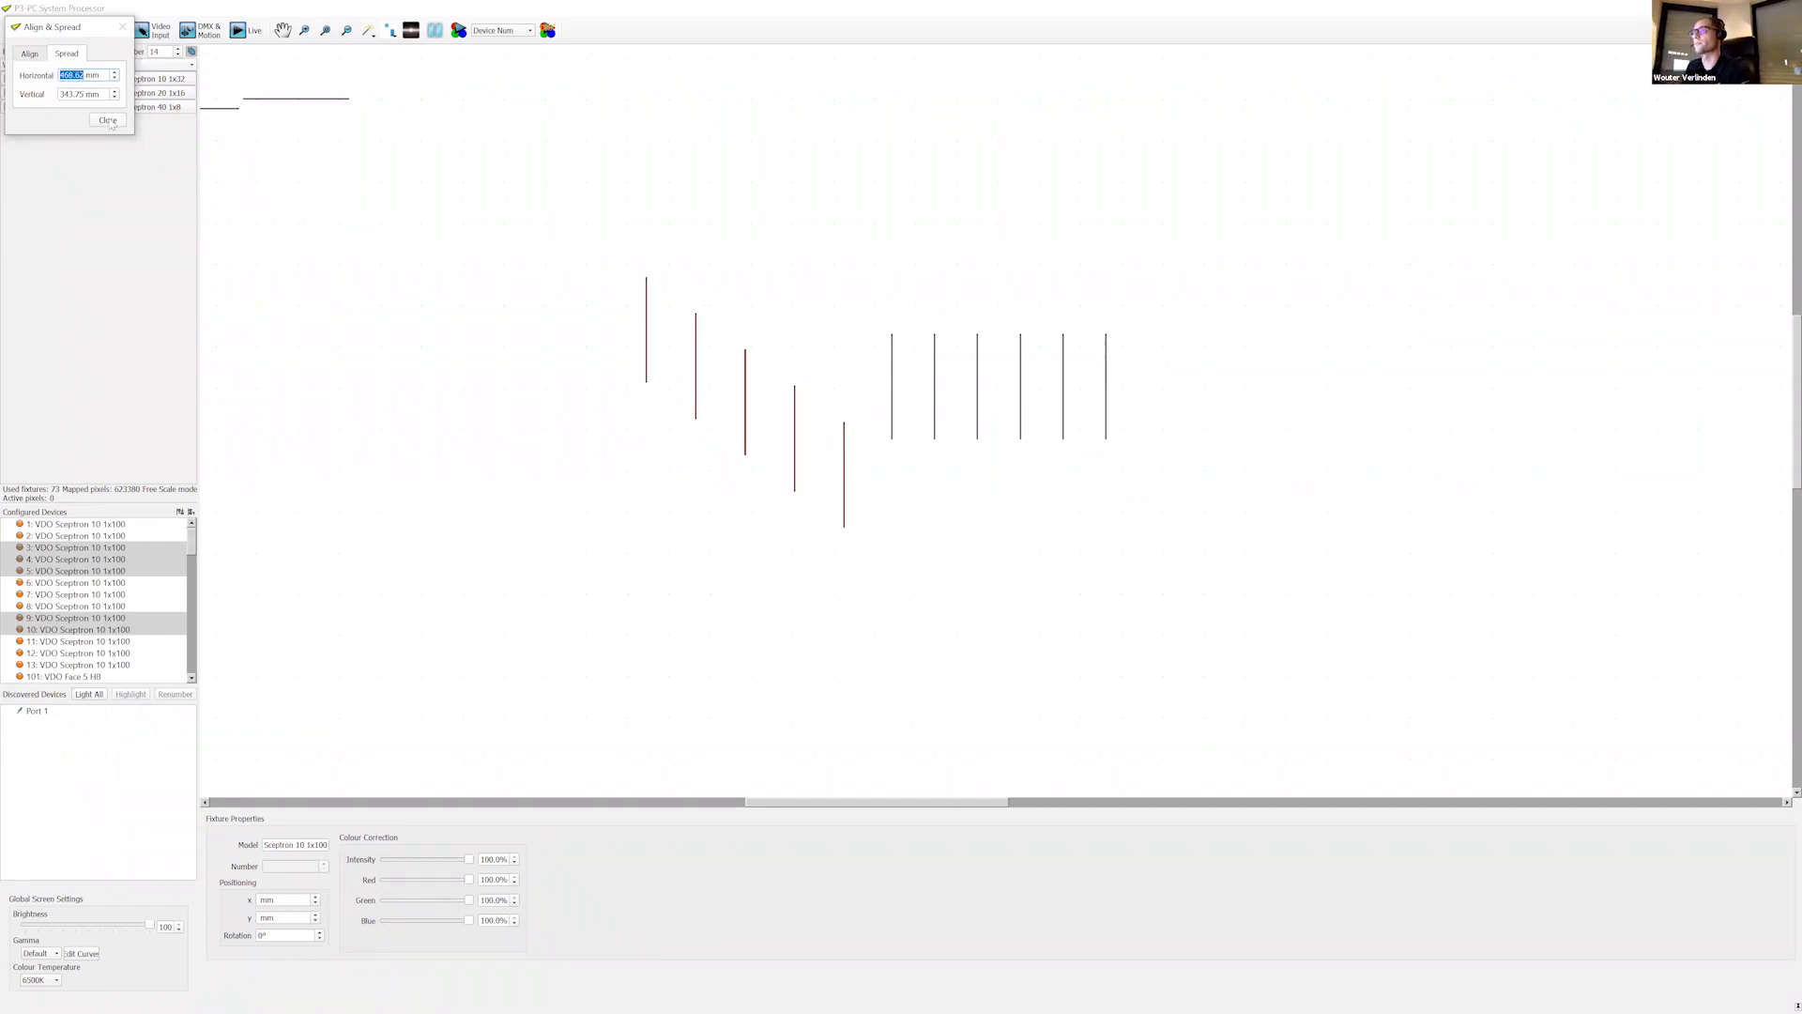
pyautogui.click(108, 121)
# Step: From the VC-Grid Series, place three VC-Grid 60 RGB 8x8 fixtures side by side, lower left of the diagonal Sceptrons
pyautogui.click(75, 67)
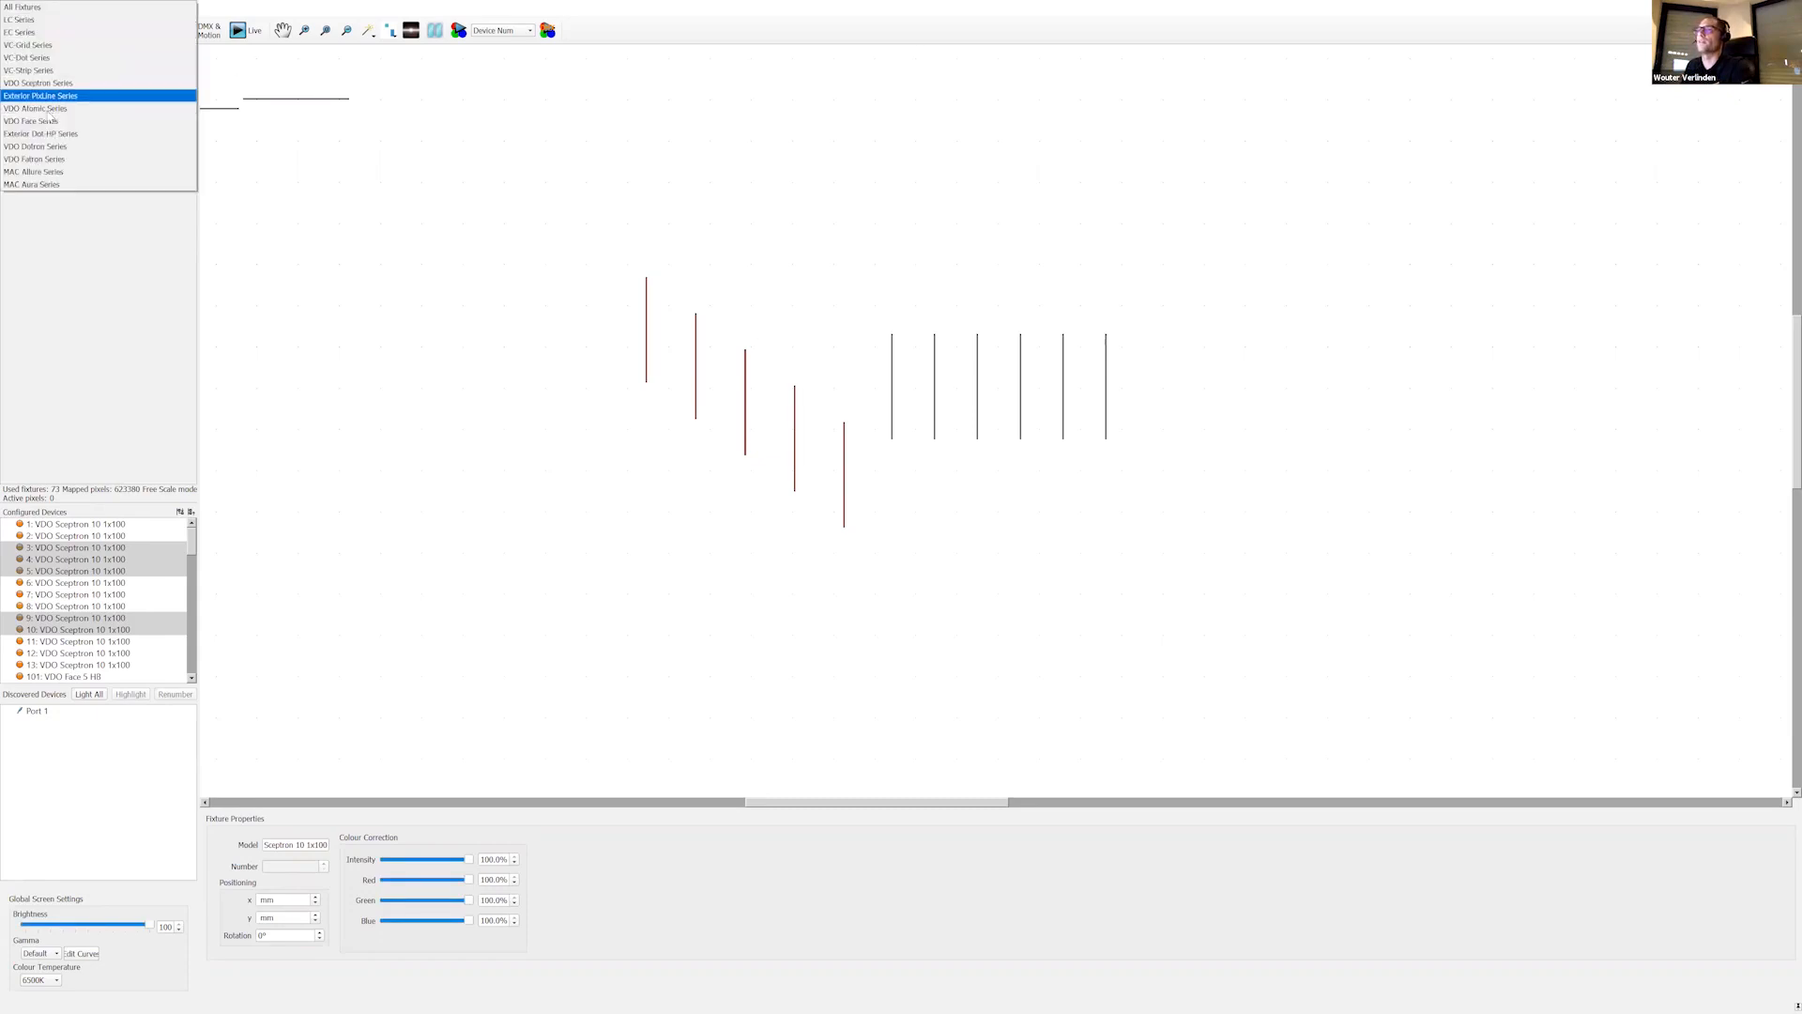
pyautogui.click(42, 45)
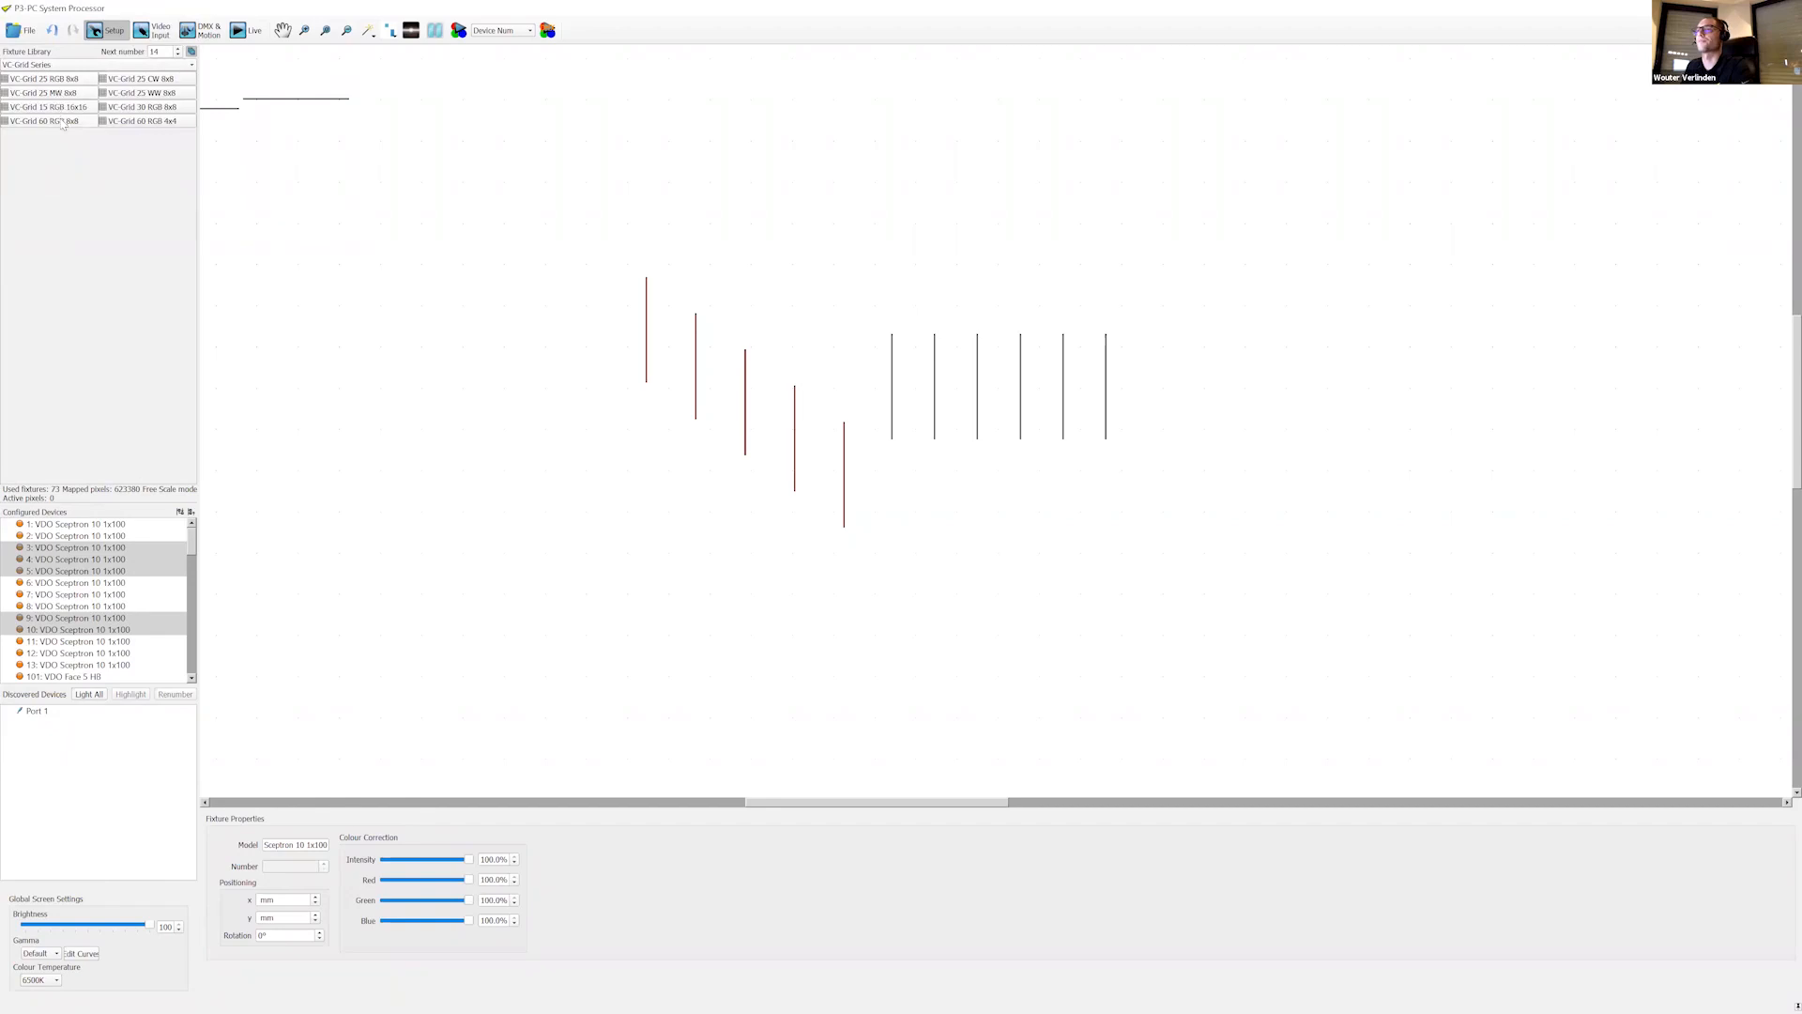
pyautogui.click(62, 124)
pyautogui.click(445, 442)
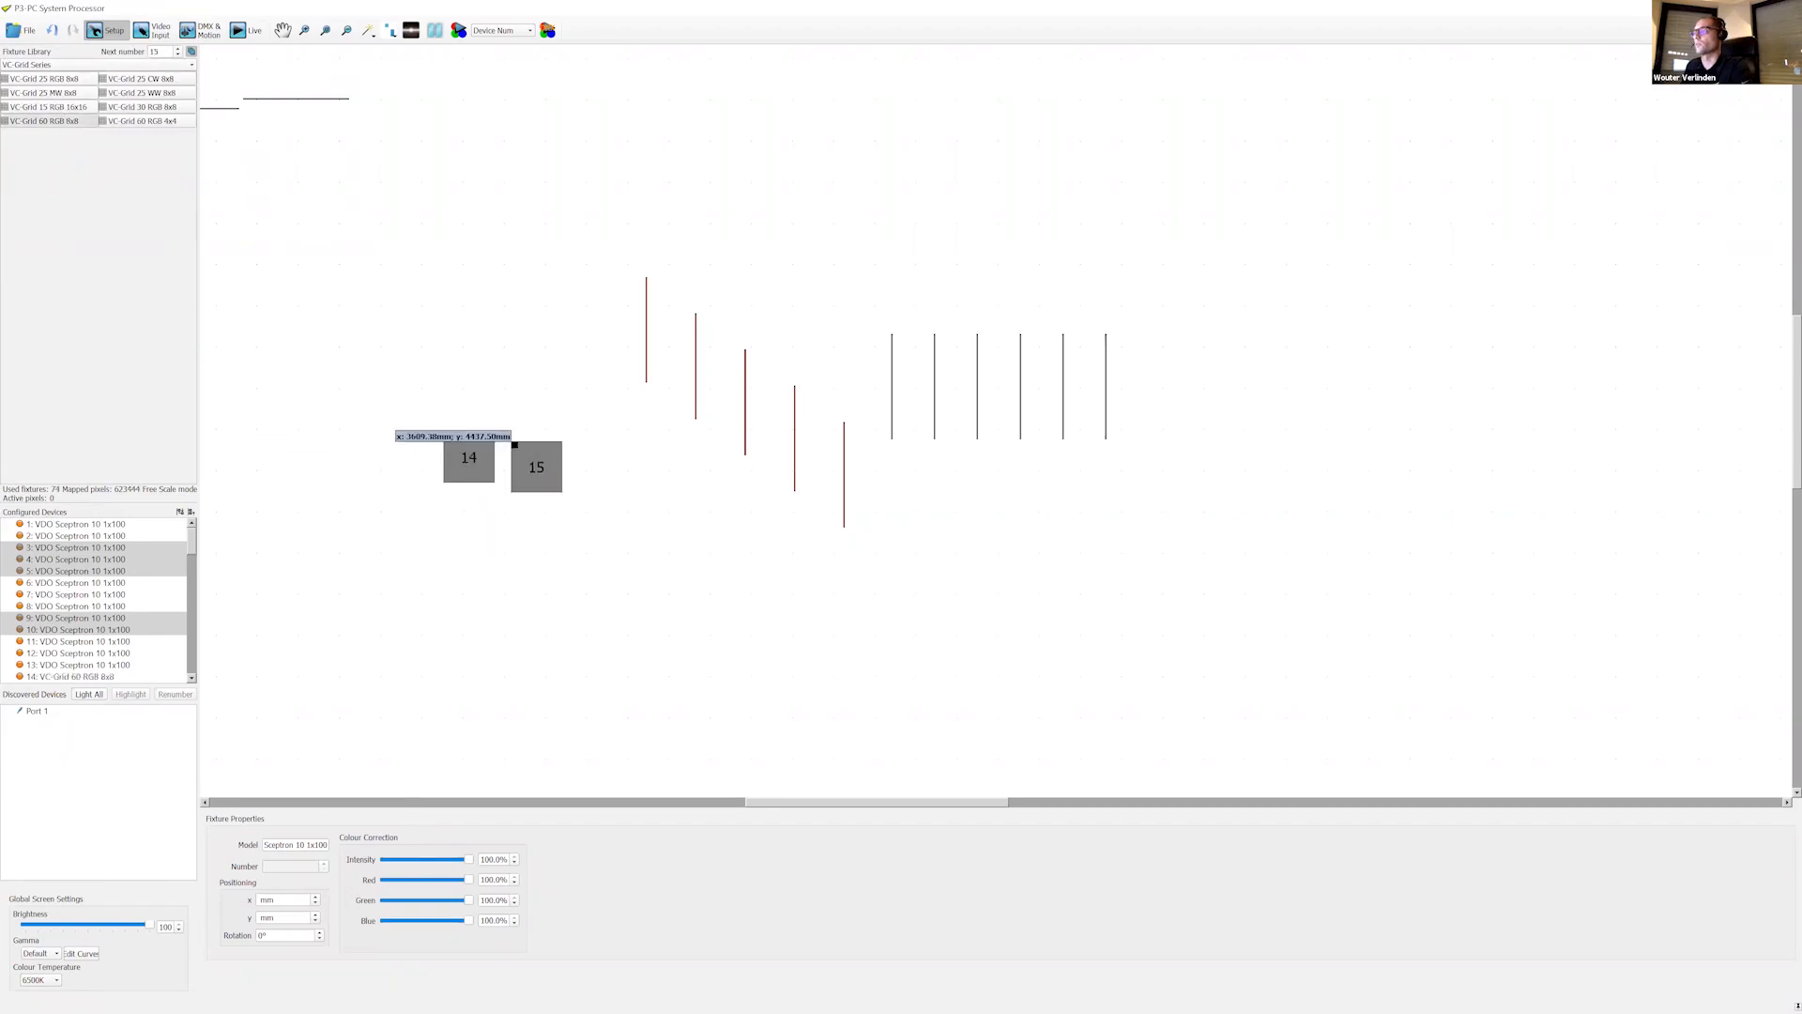
pyautogui.click(515, 443)
pyautogui.click(547, 436)
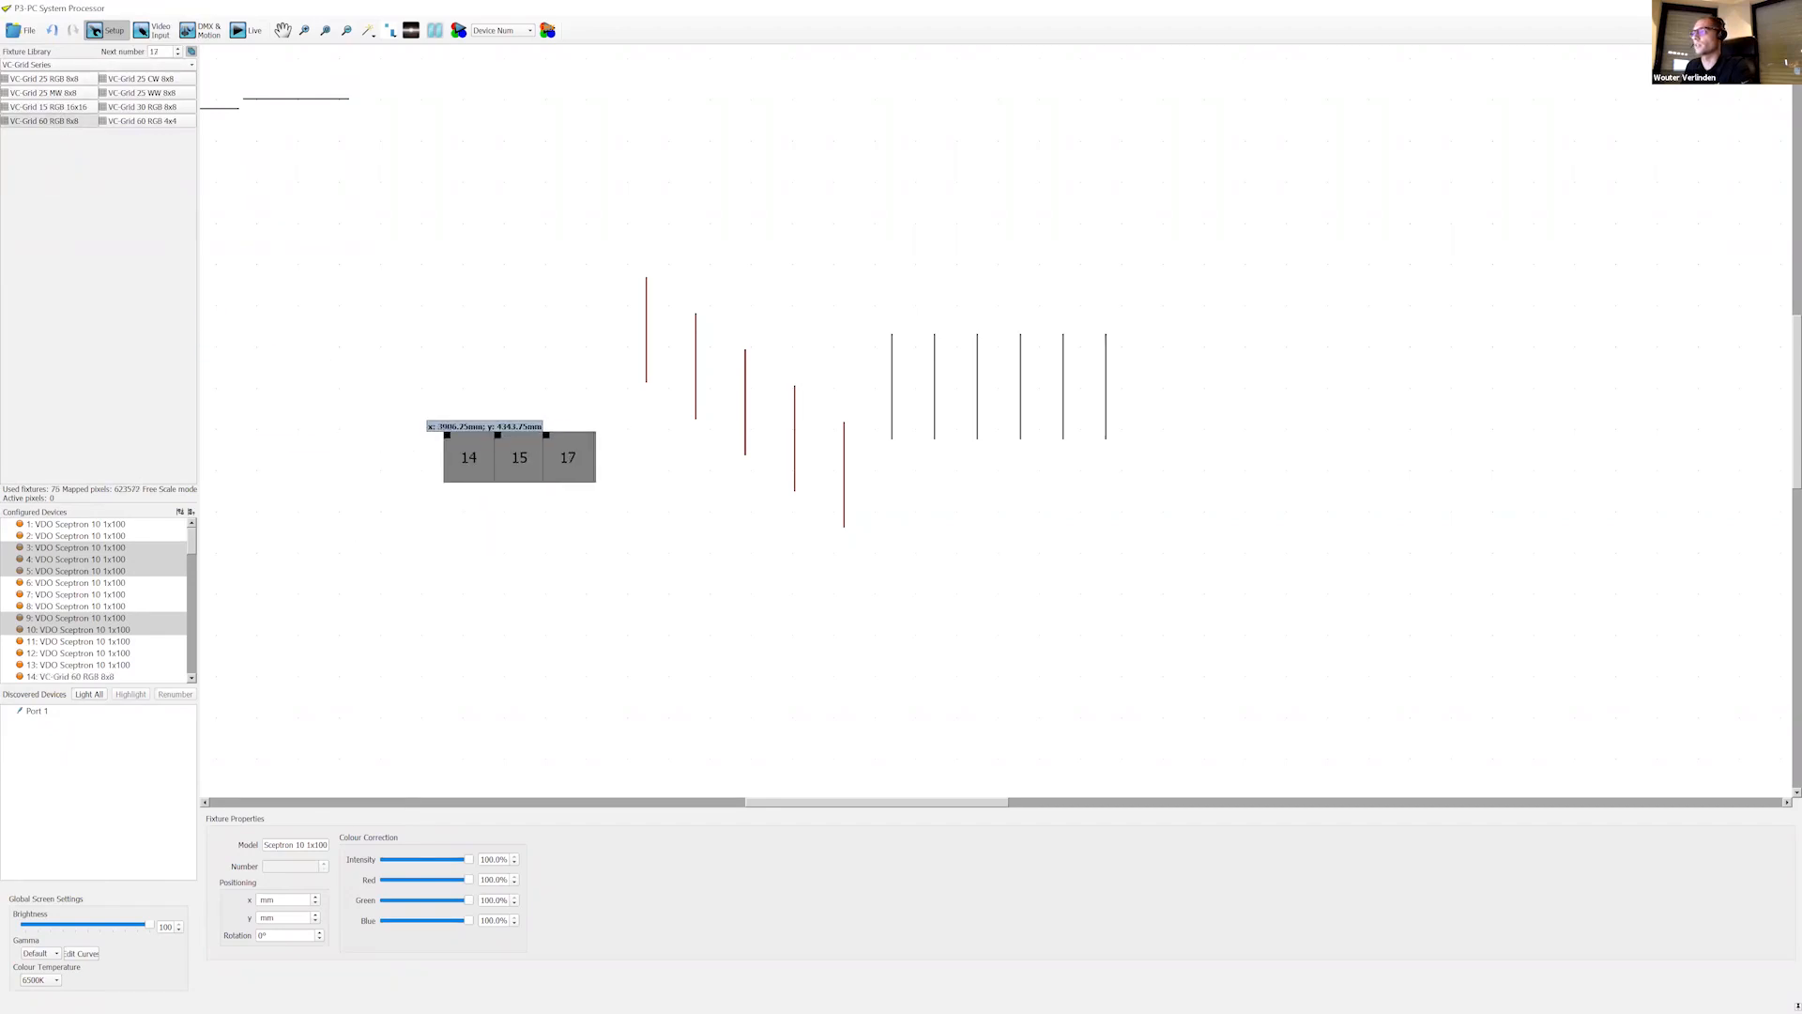
# Step: Add two more adjoining rows of three VC-Grid 60 RGB 8x8 fixtures beneath the first row and end placement
pyautogui.click(447, 485)
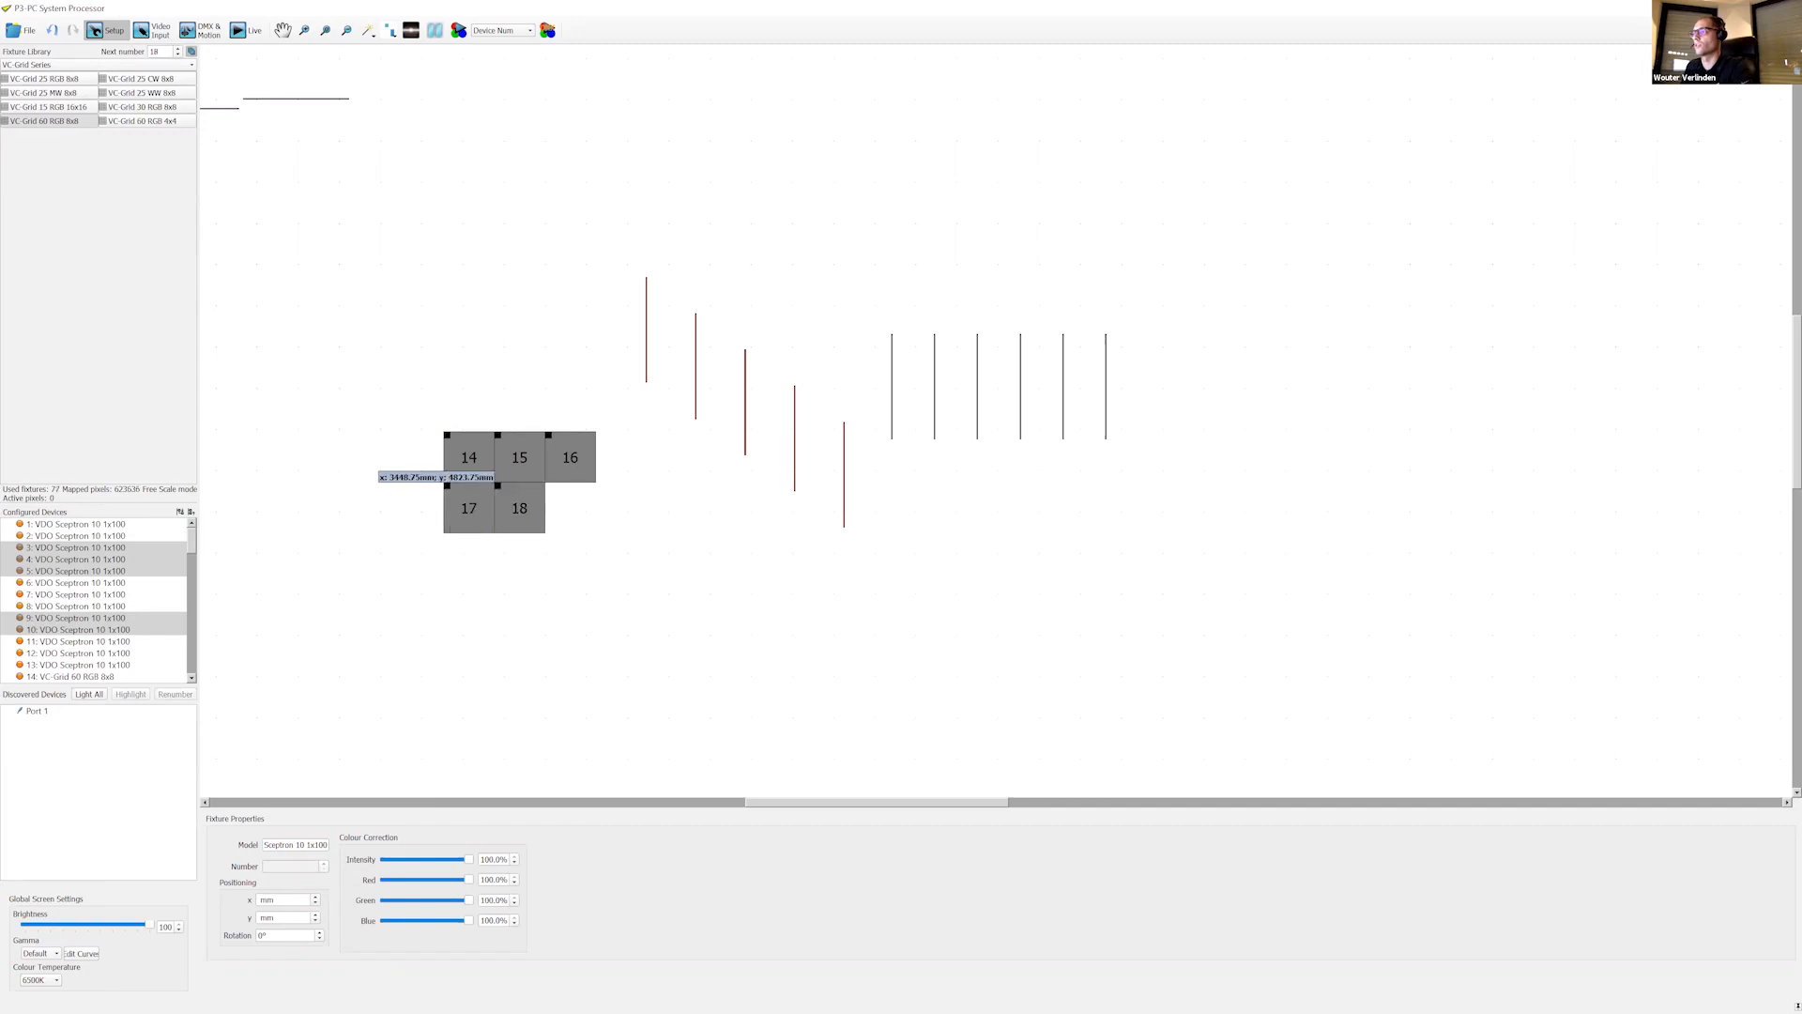
pyautogui.click(496, 484)
pyautogui.click(547, 484)
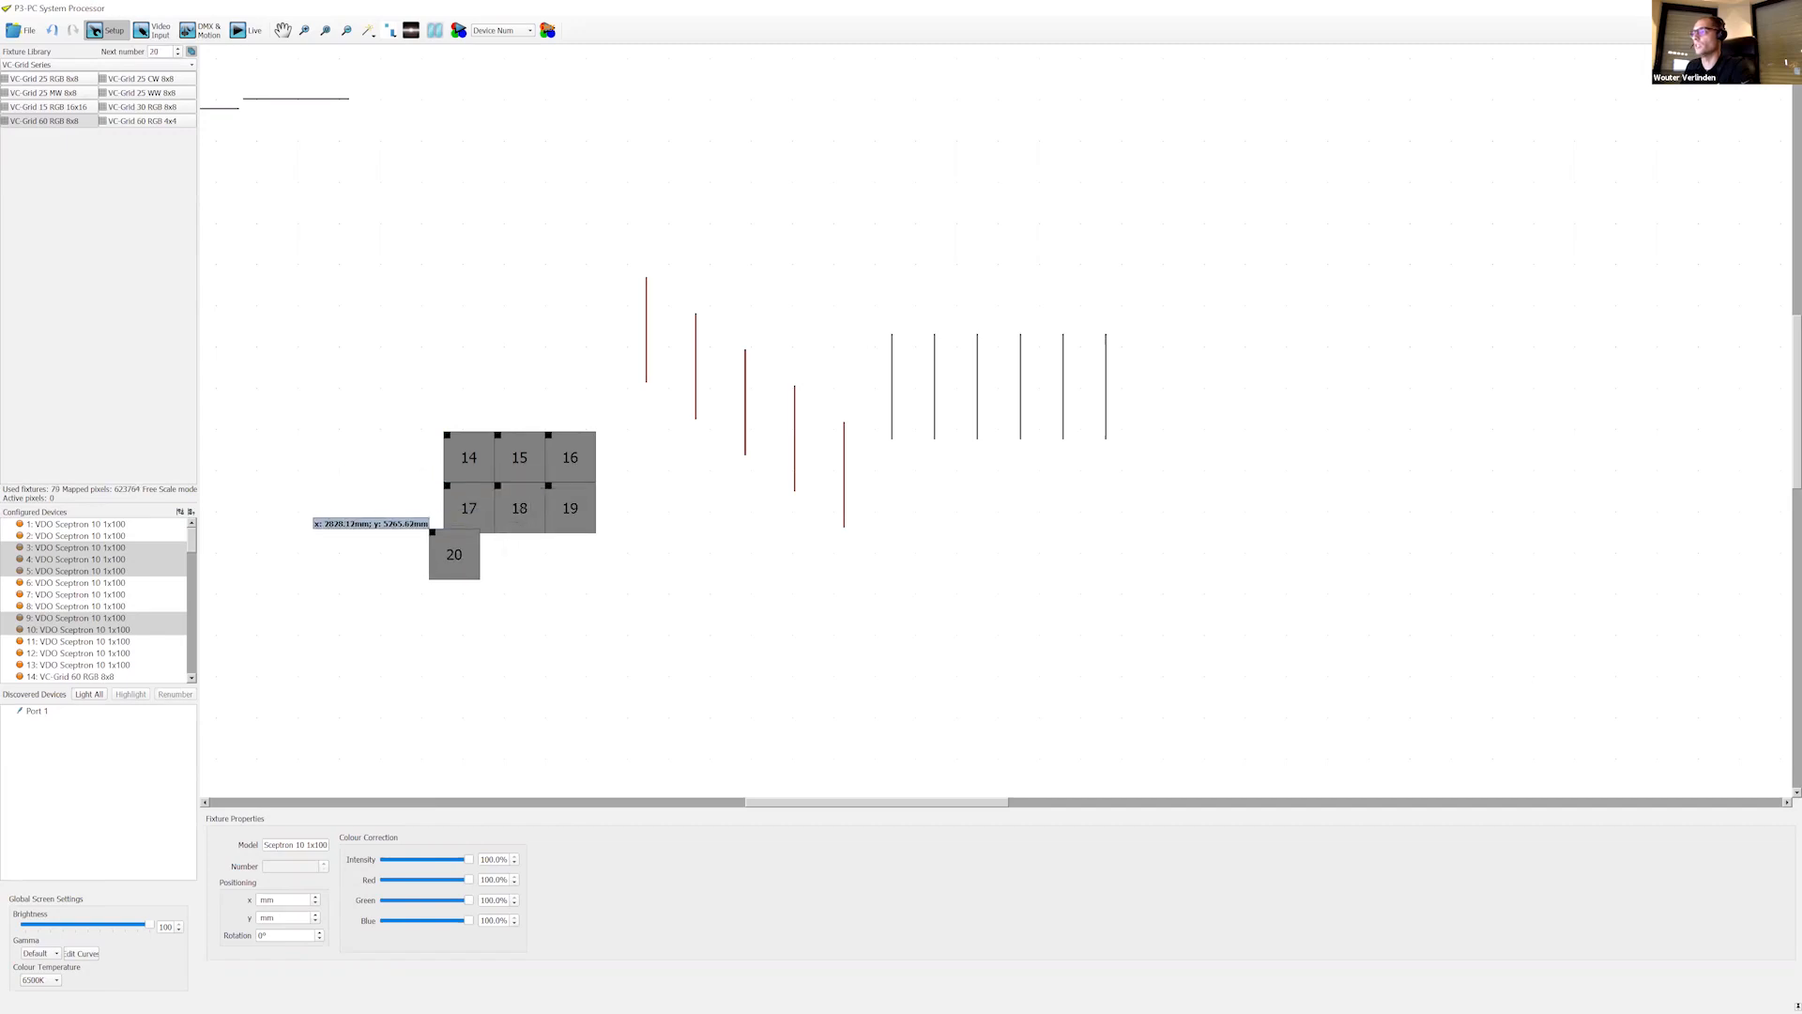
pyautogui.click(447, 535)
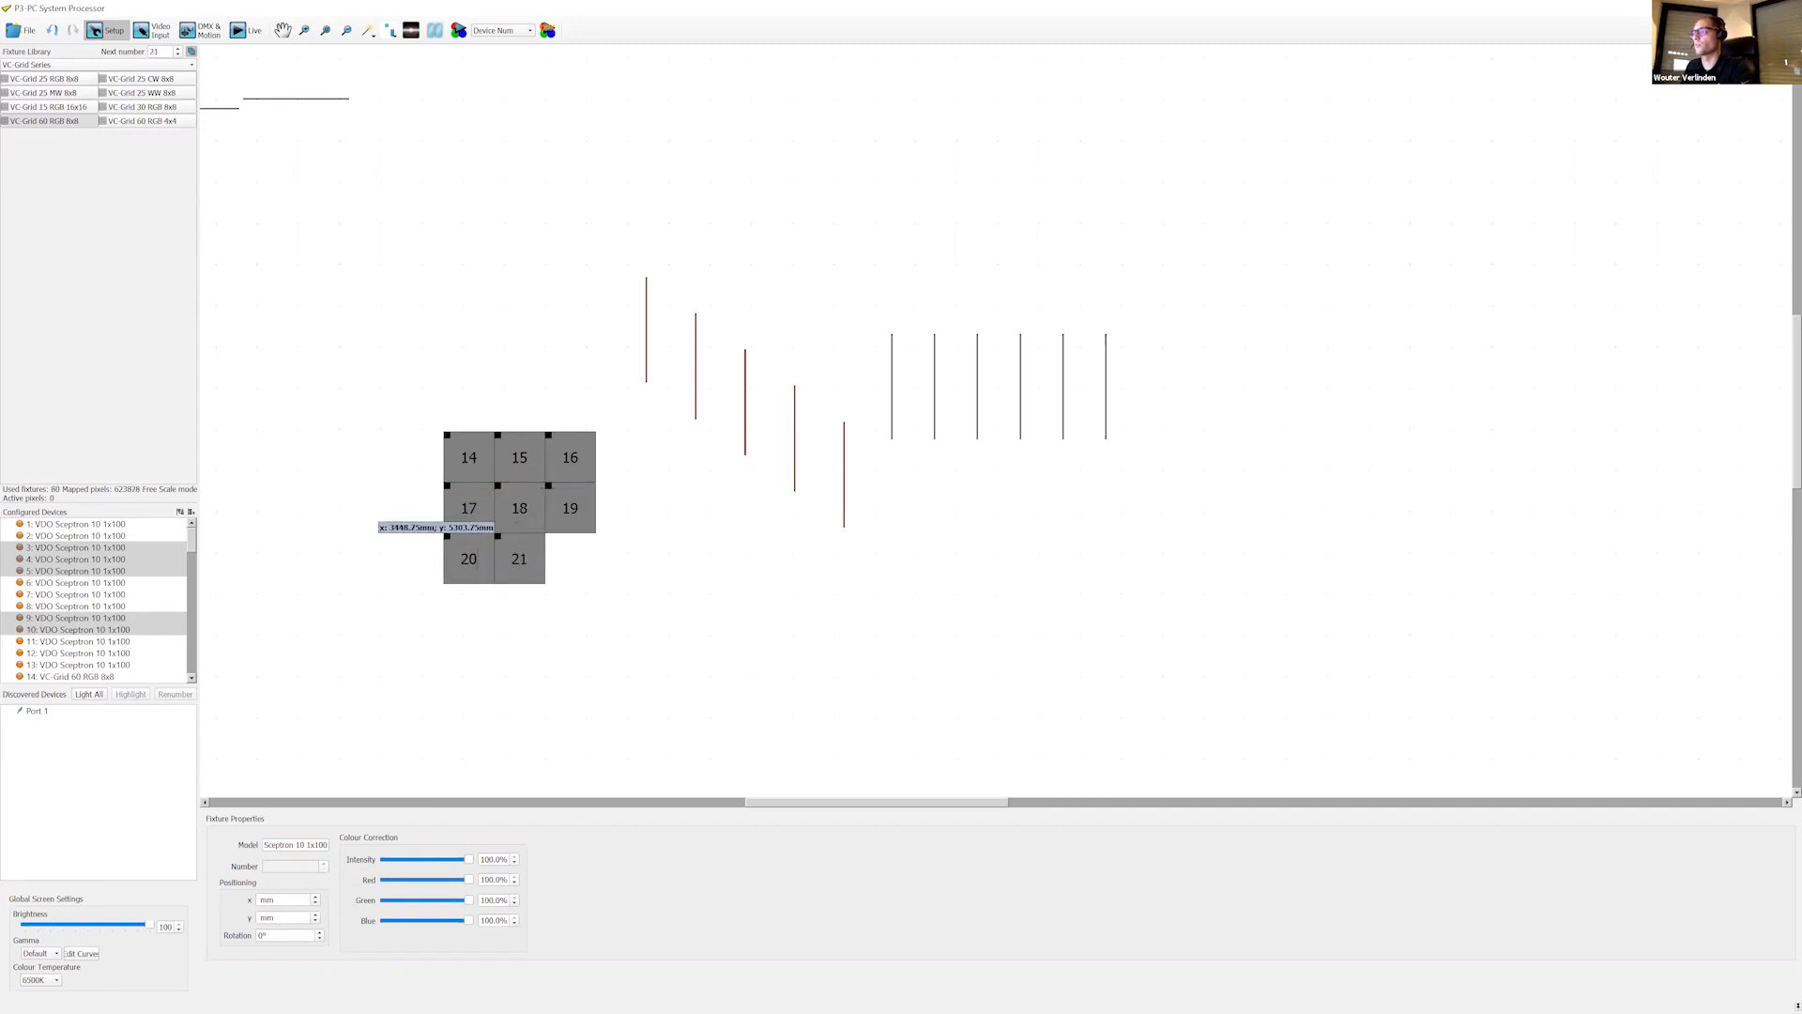
pyautogui.click(498, 535)
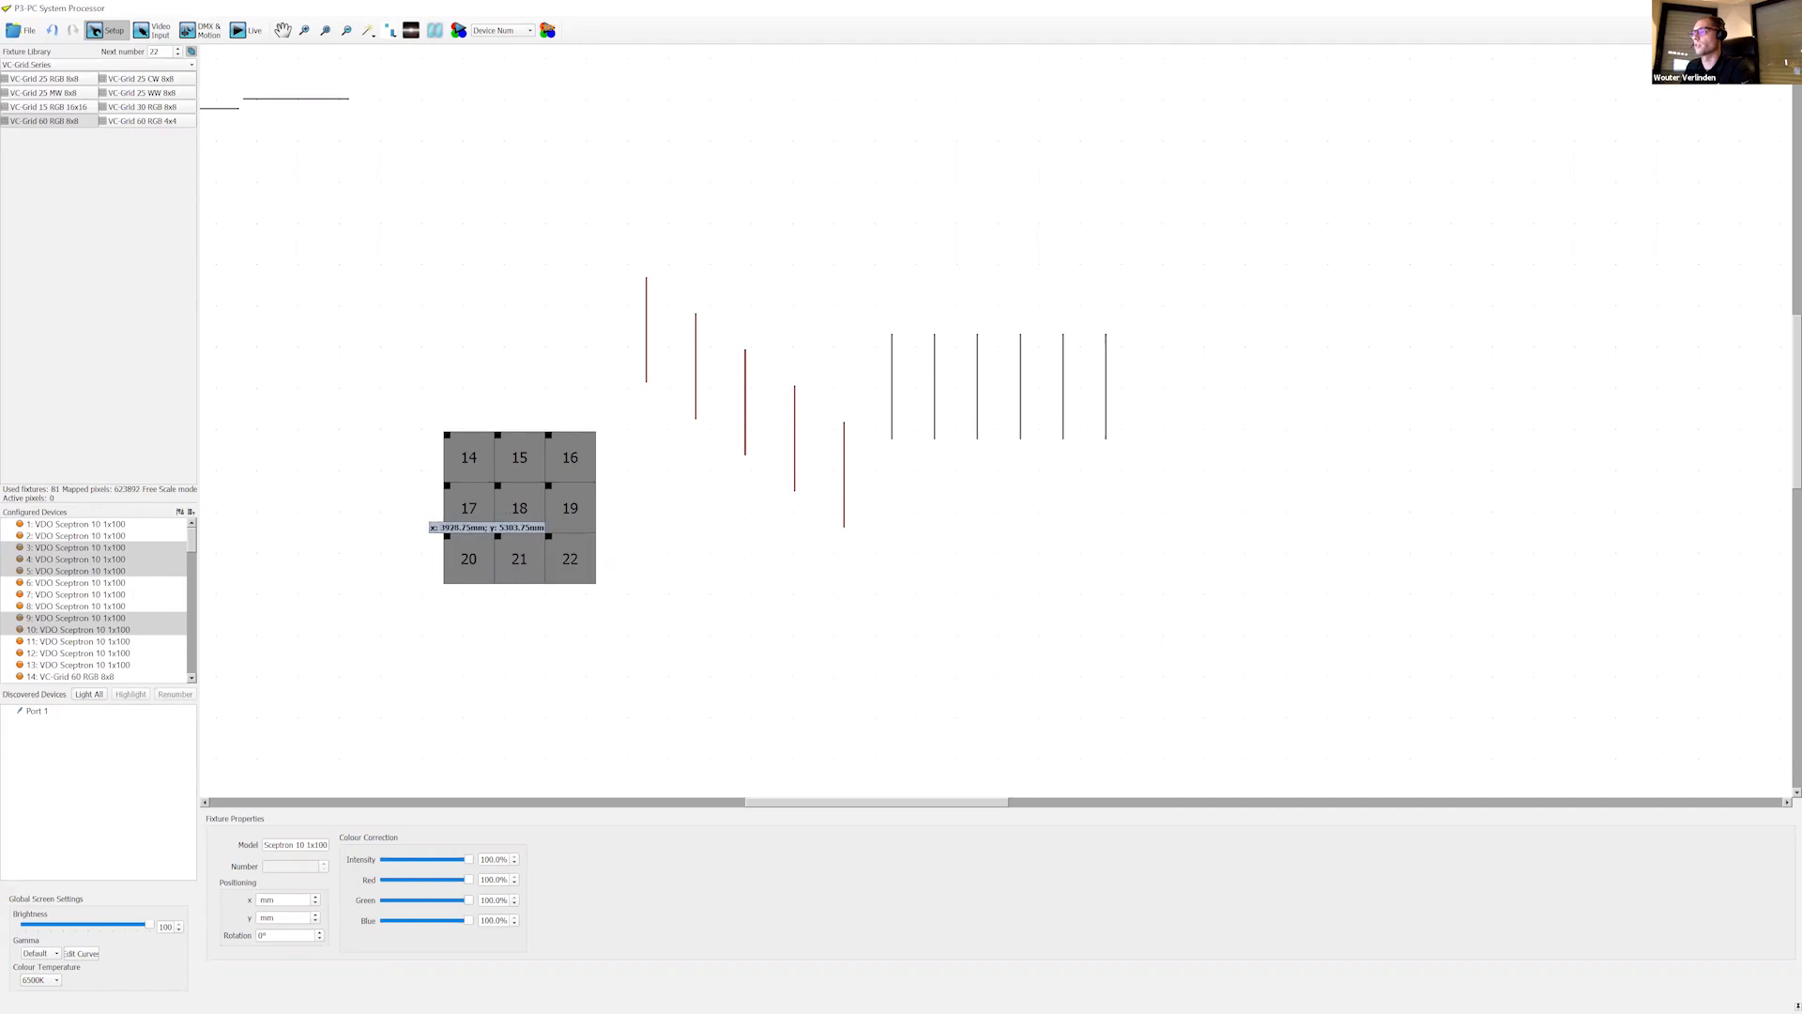
pyautogui.click(548, 535)
pyautogui.rightClick(414, 432)
# Step: Select all nine VC-Grid fixtures and spread them to about 652 mm horizontal and about 700 mm vertical spacing
pyautogui.moveTo(390, 384); pyautogui.dragTo(636, 612)
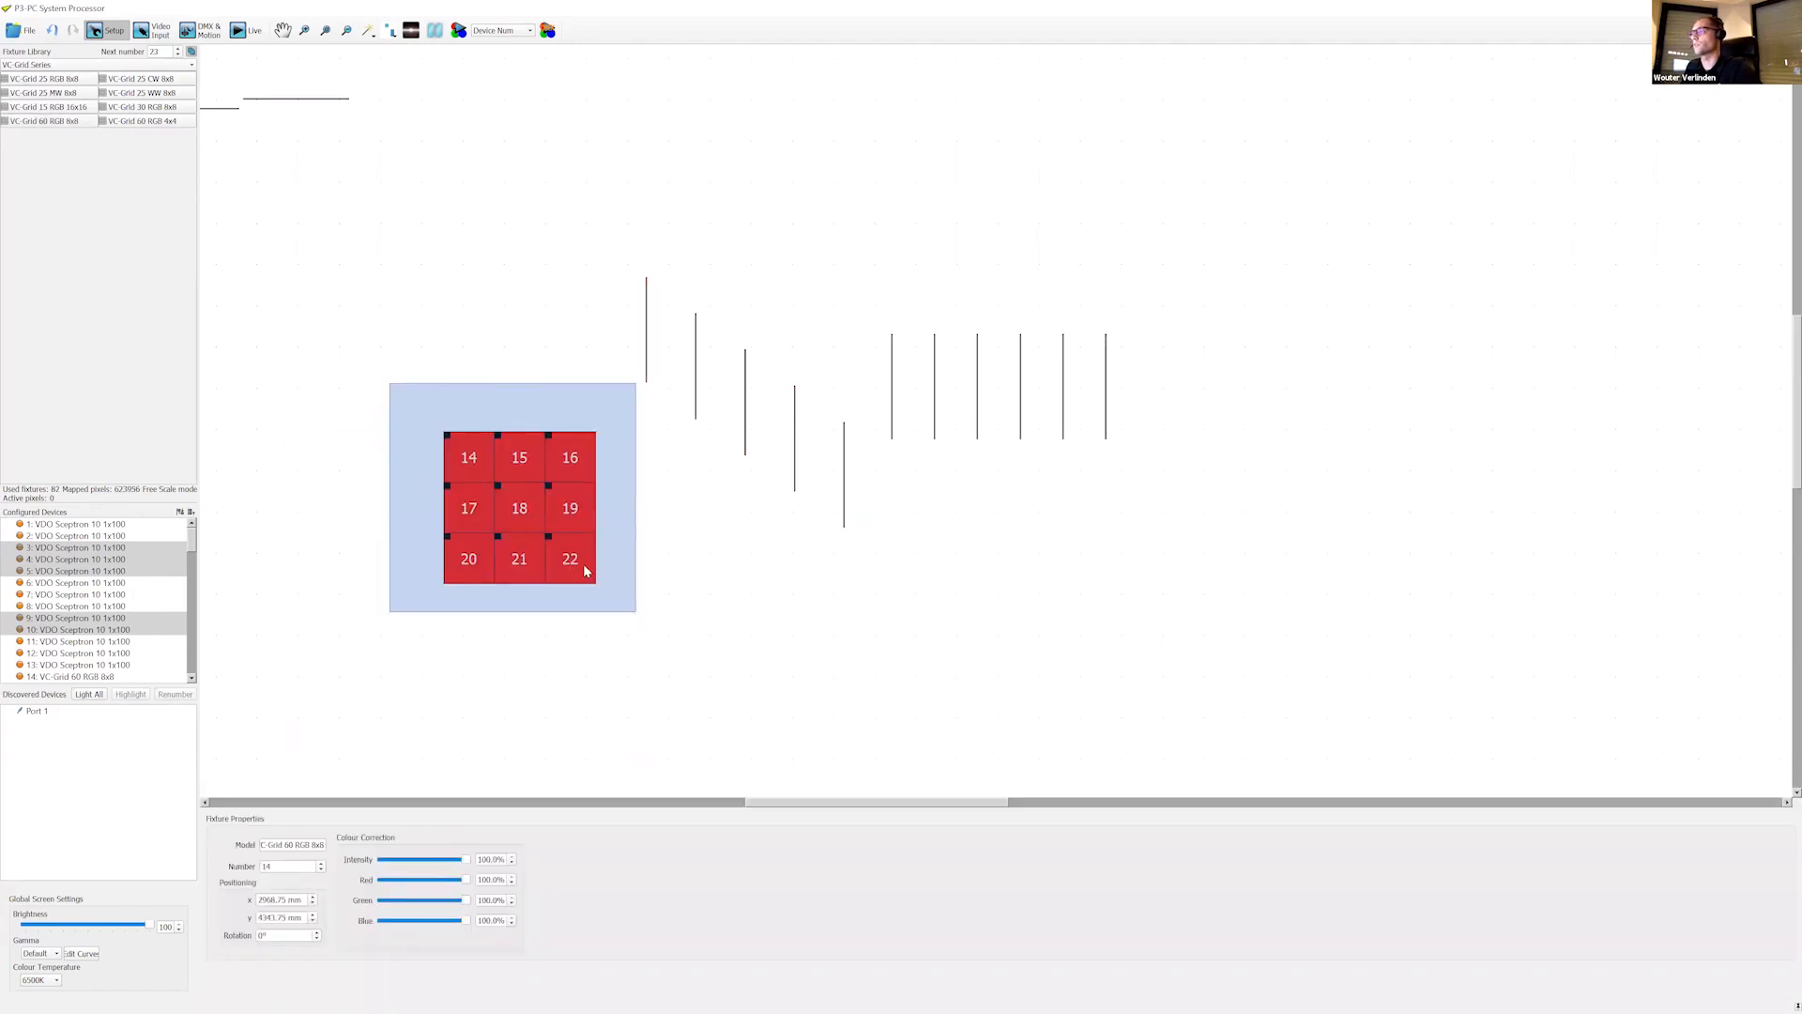
pyautogui.rightClick(522, 515)
pyautogui.click(564, 631)
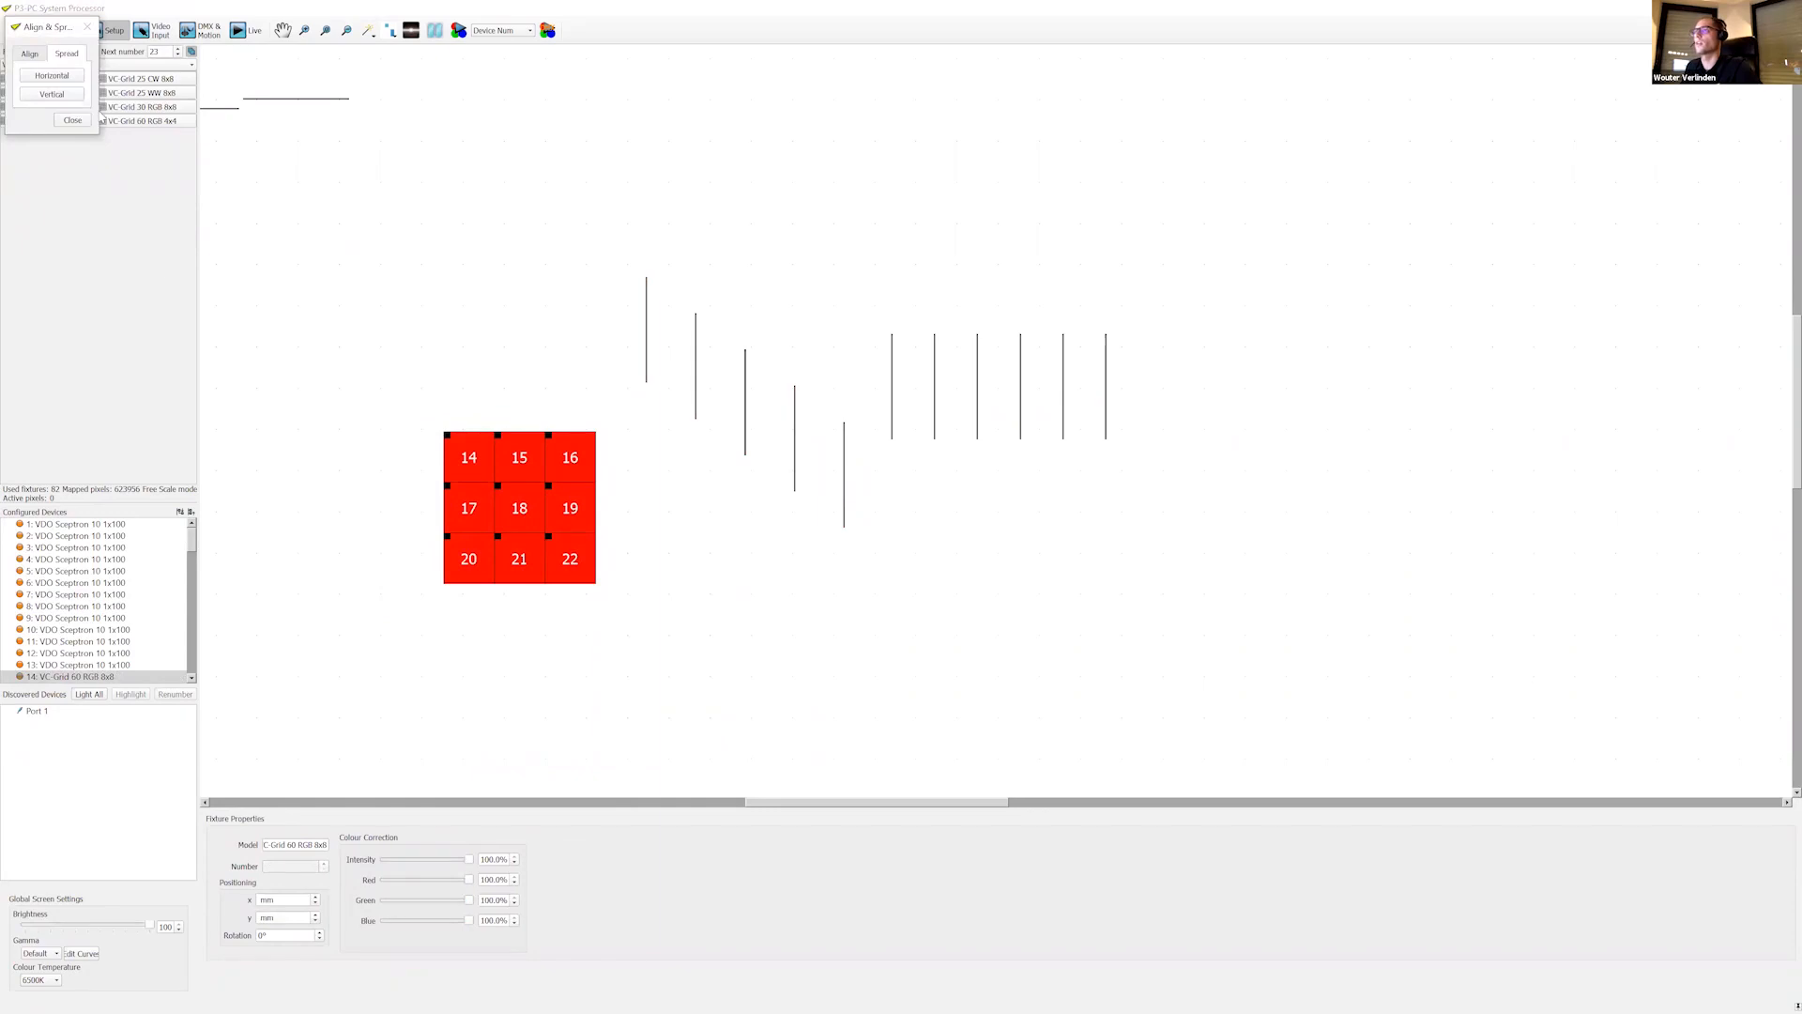
pyautogui.click(66, 80)
pyautogui.scroll(7, 67, 81)
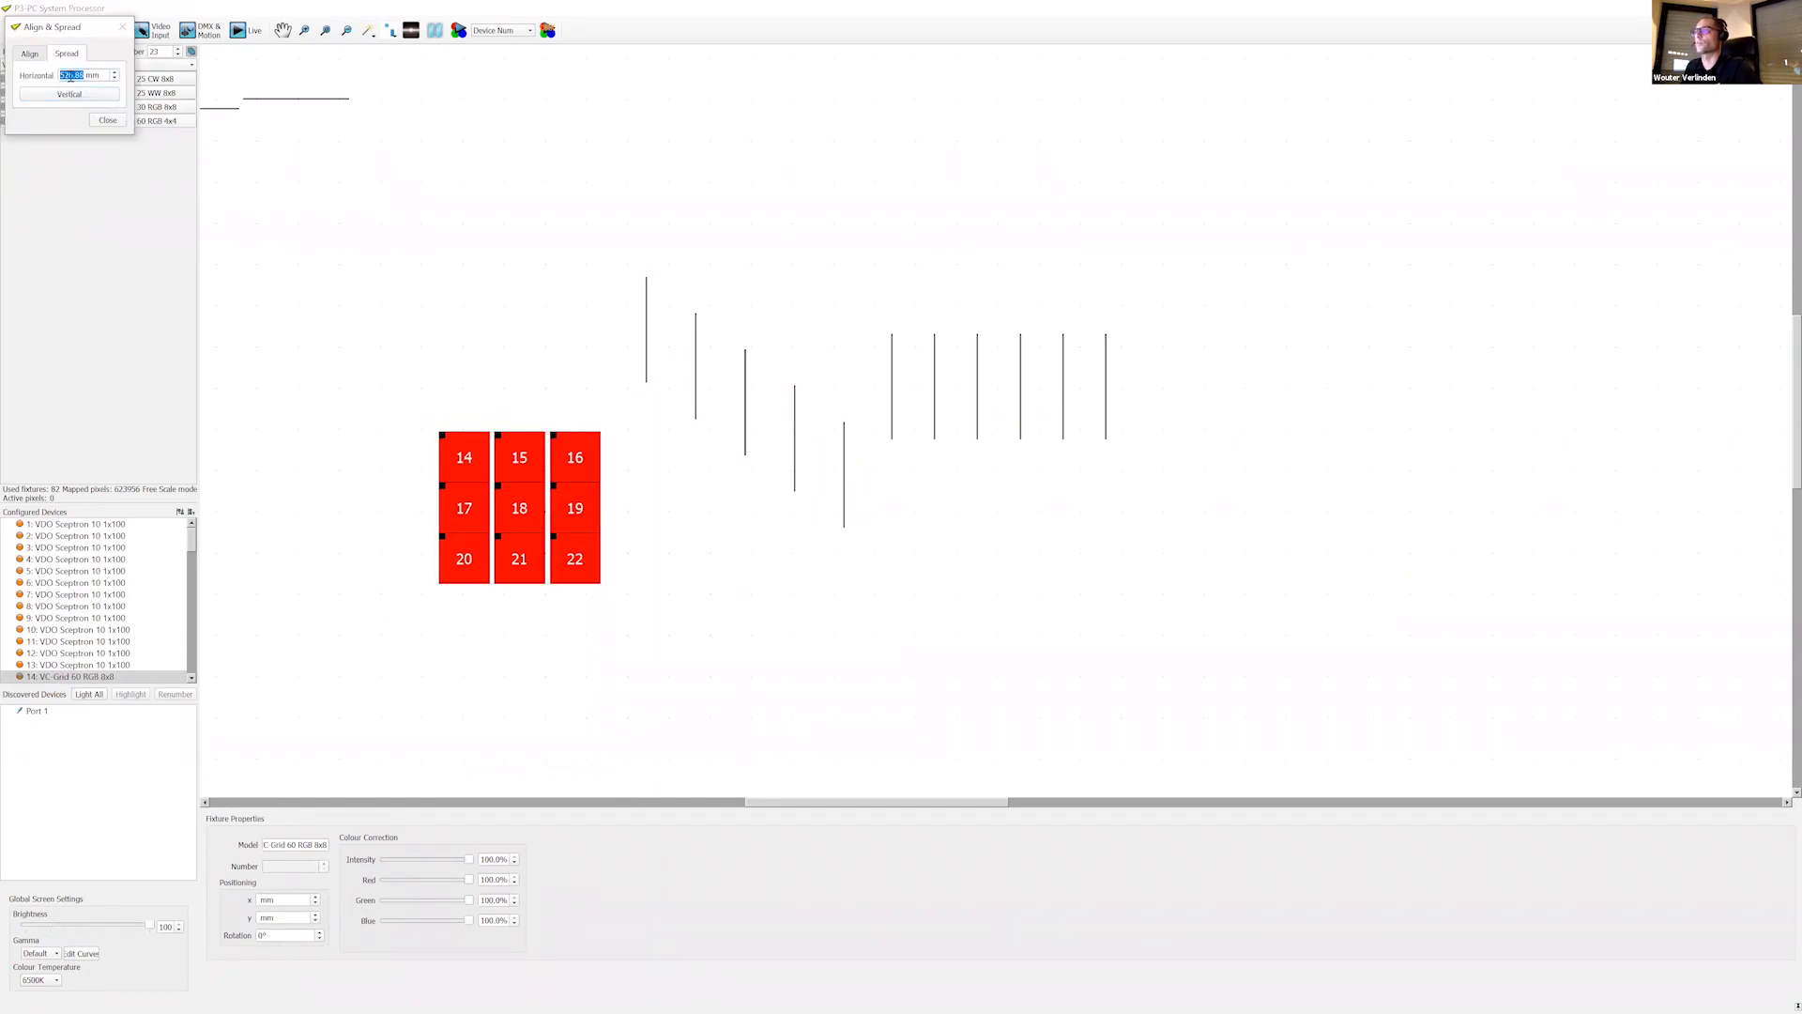
pyautogui.click(71, 95)
pyautogui.scroll(12, 75, 98)
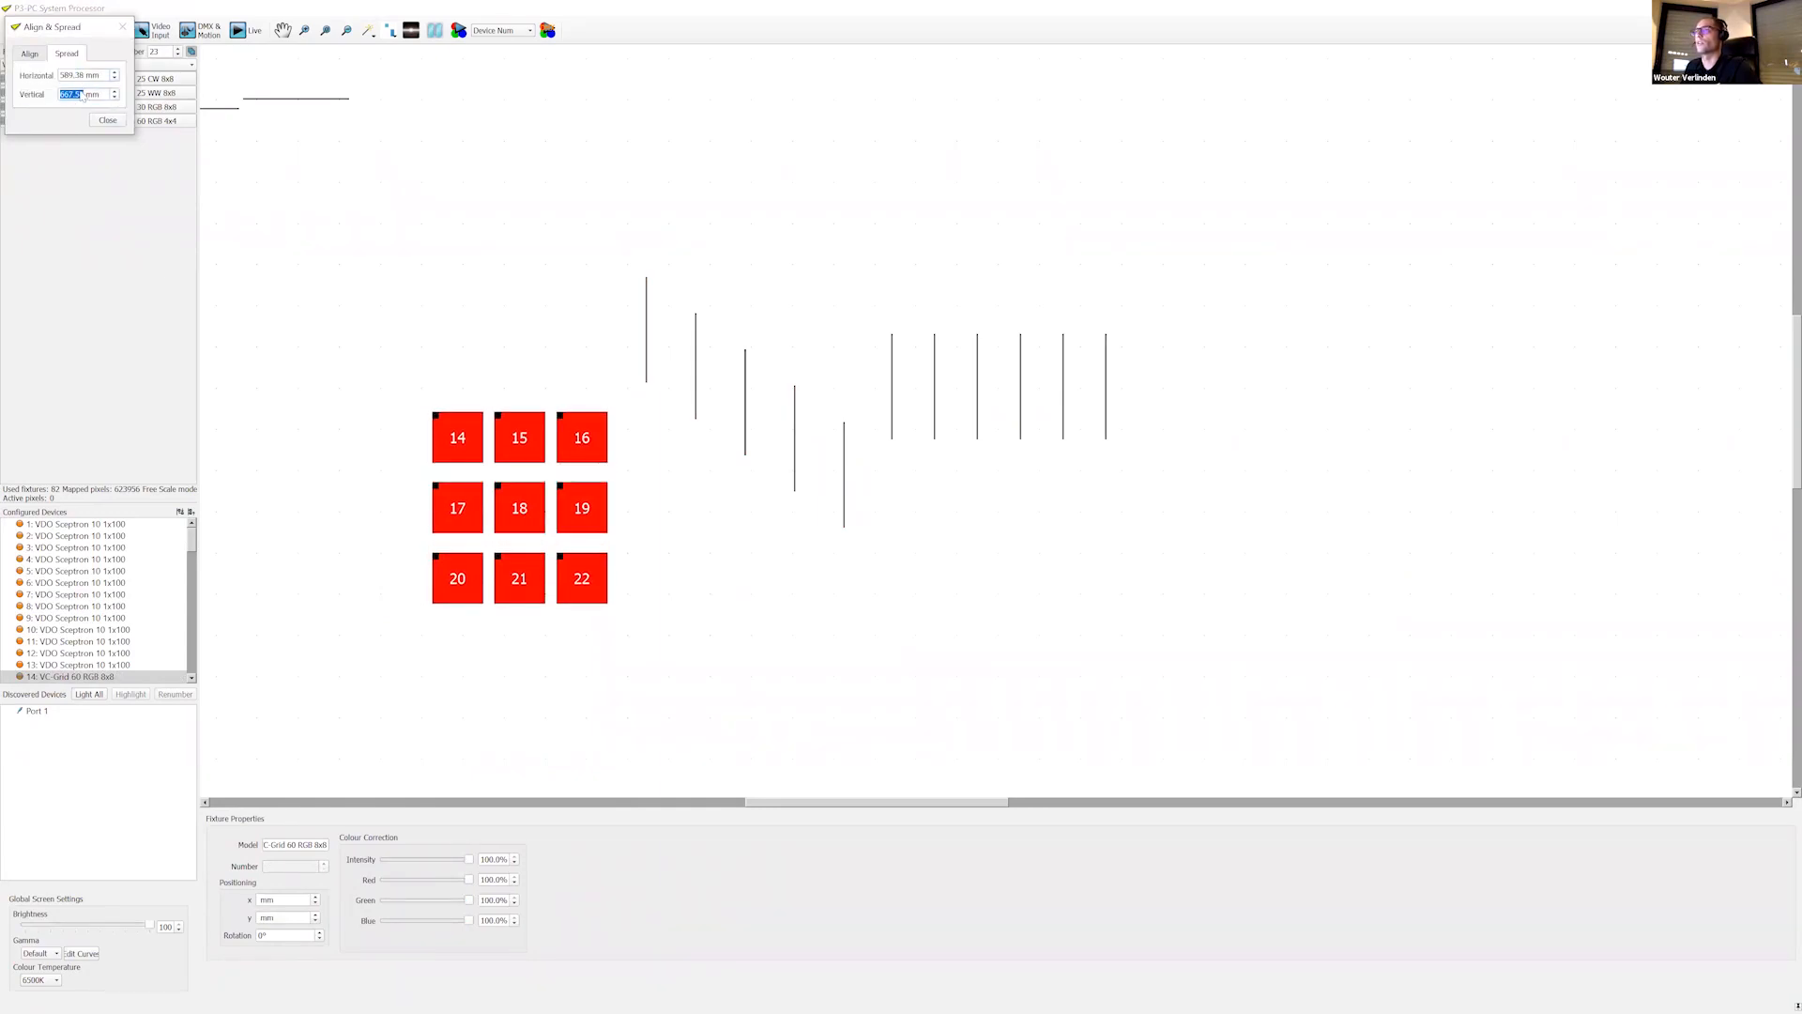
pyautogui.scroll(4, 81, 75)
pyautogui.scroll(2, 76, 94)
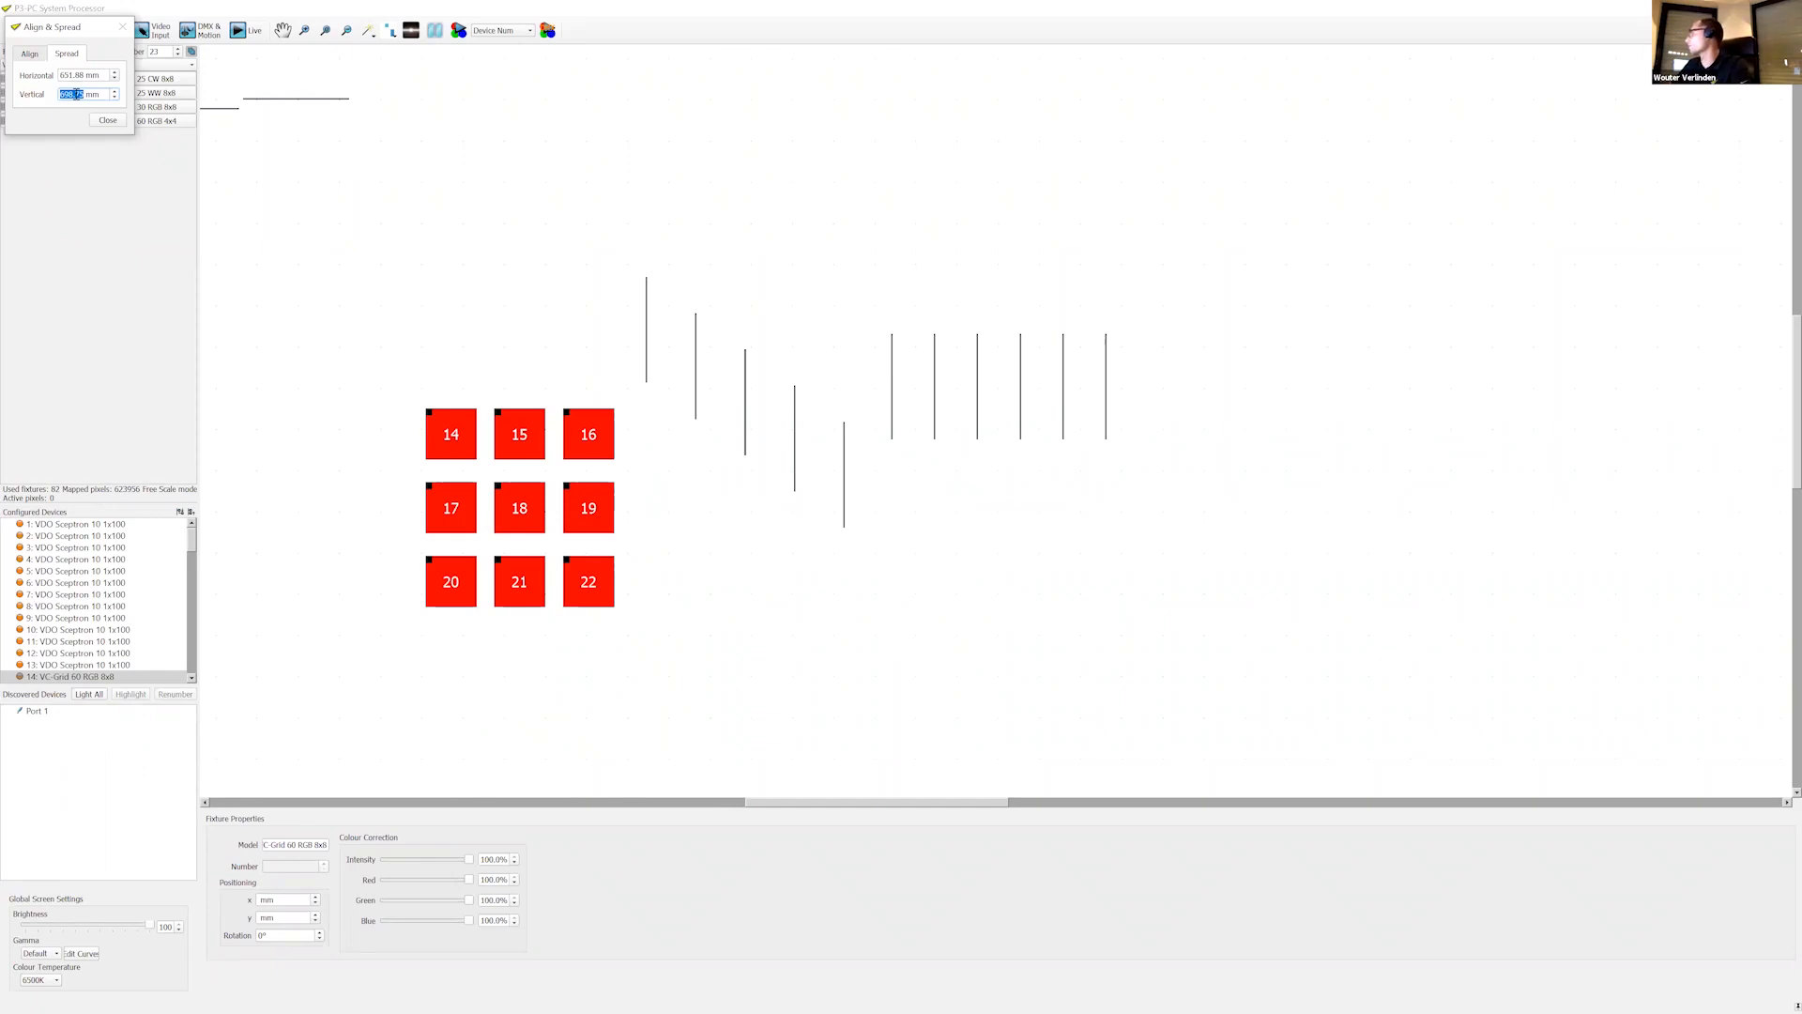
pyautogui.click(109, 121)
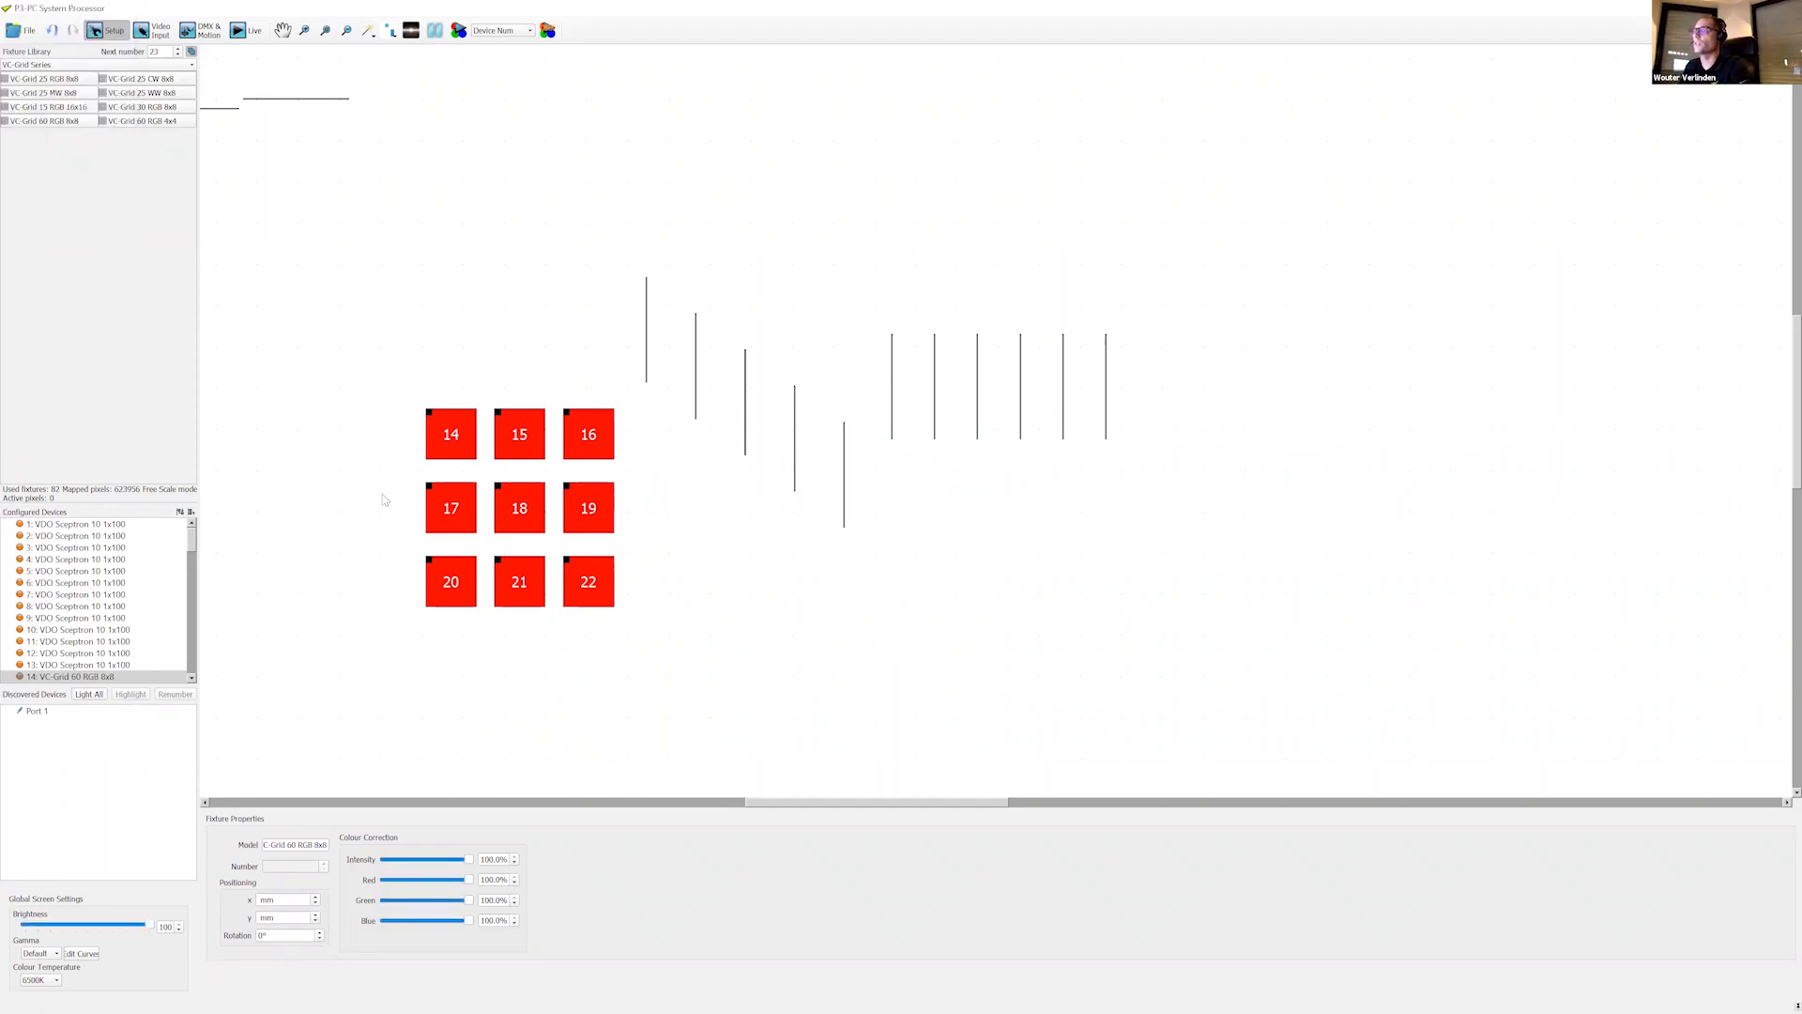
# Step: Select VC-Grid fixture 14 and nudge it up and down in small increments to about y 4114 mm
pyautogui.click(442, 449)
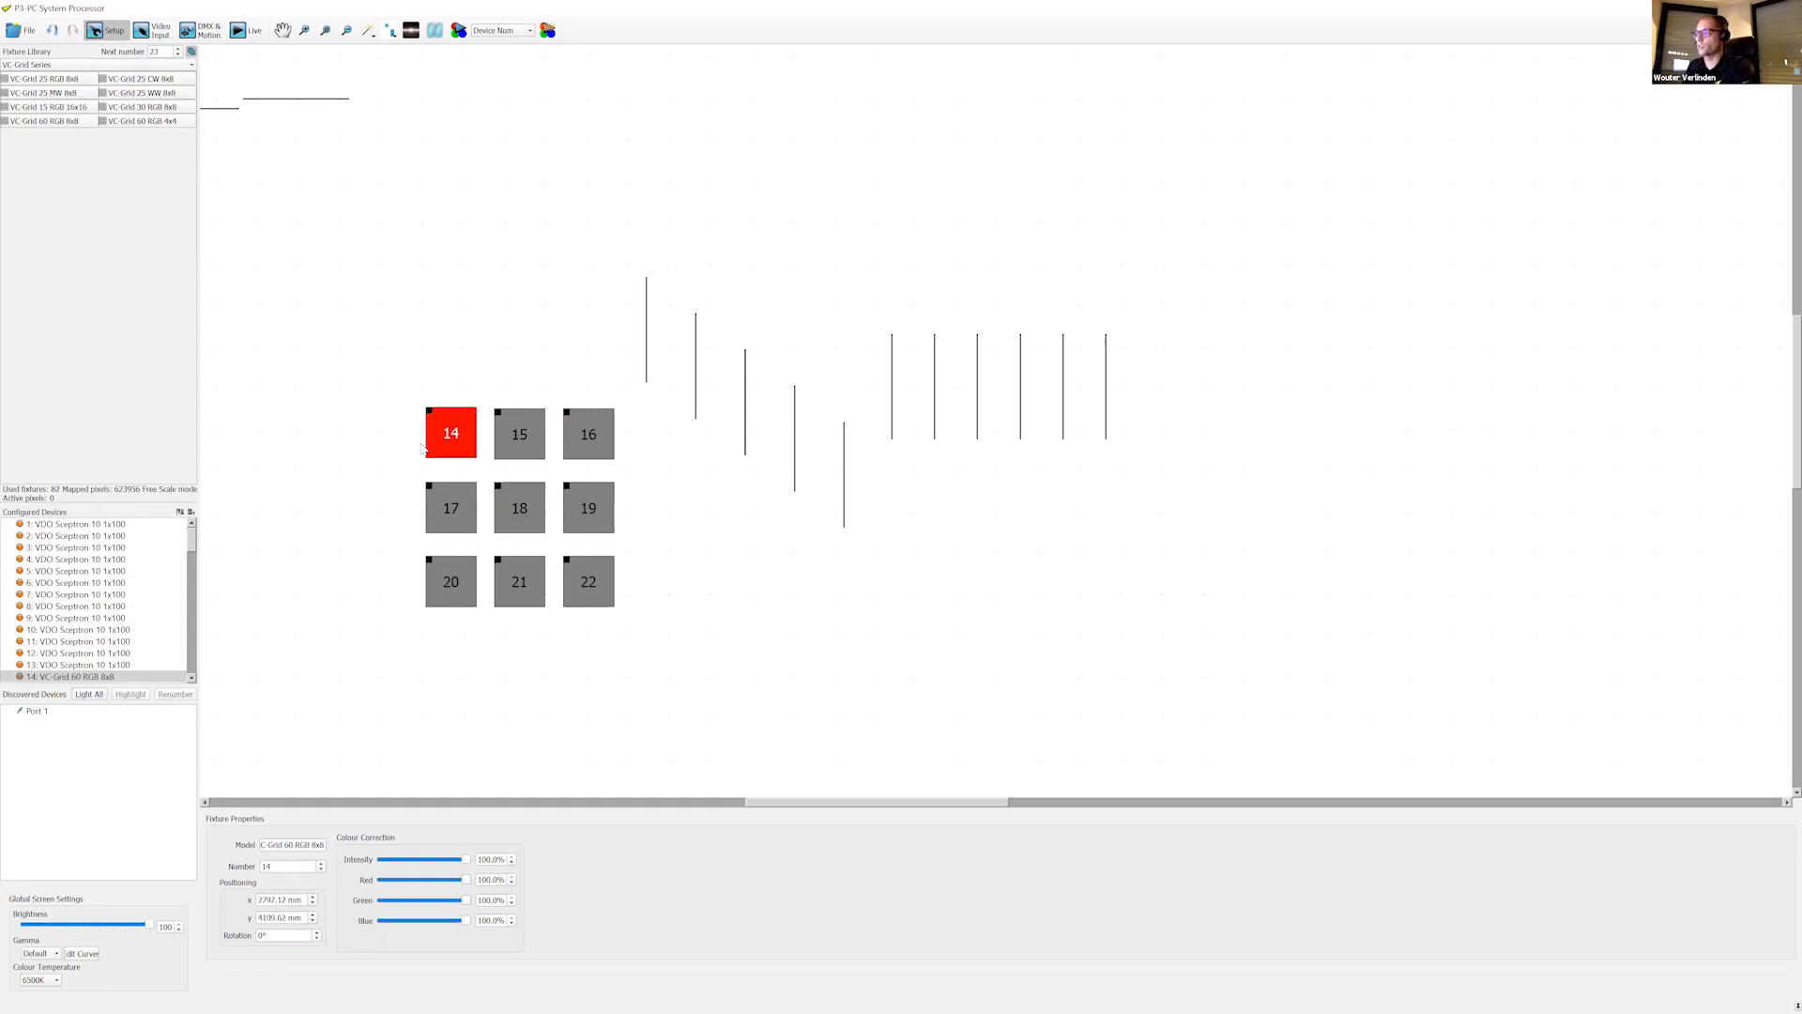
pyautogui.press('Down')
pyautogui.press('Up')
pyautogui.press('Up')
pyautogui.press('Down')
pyautogui.press('Down')
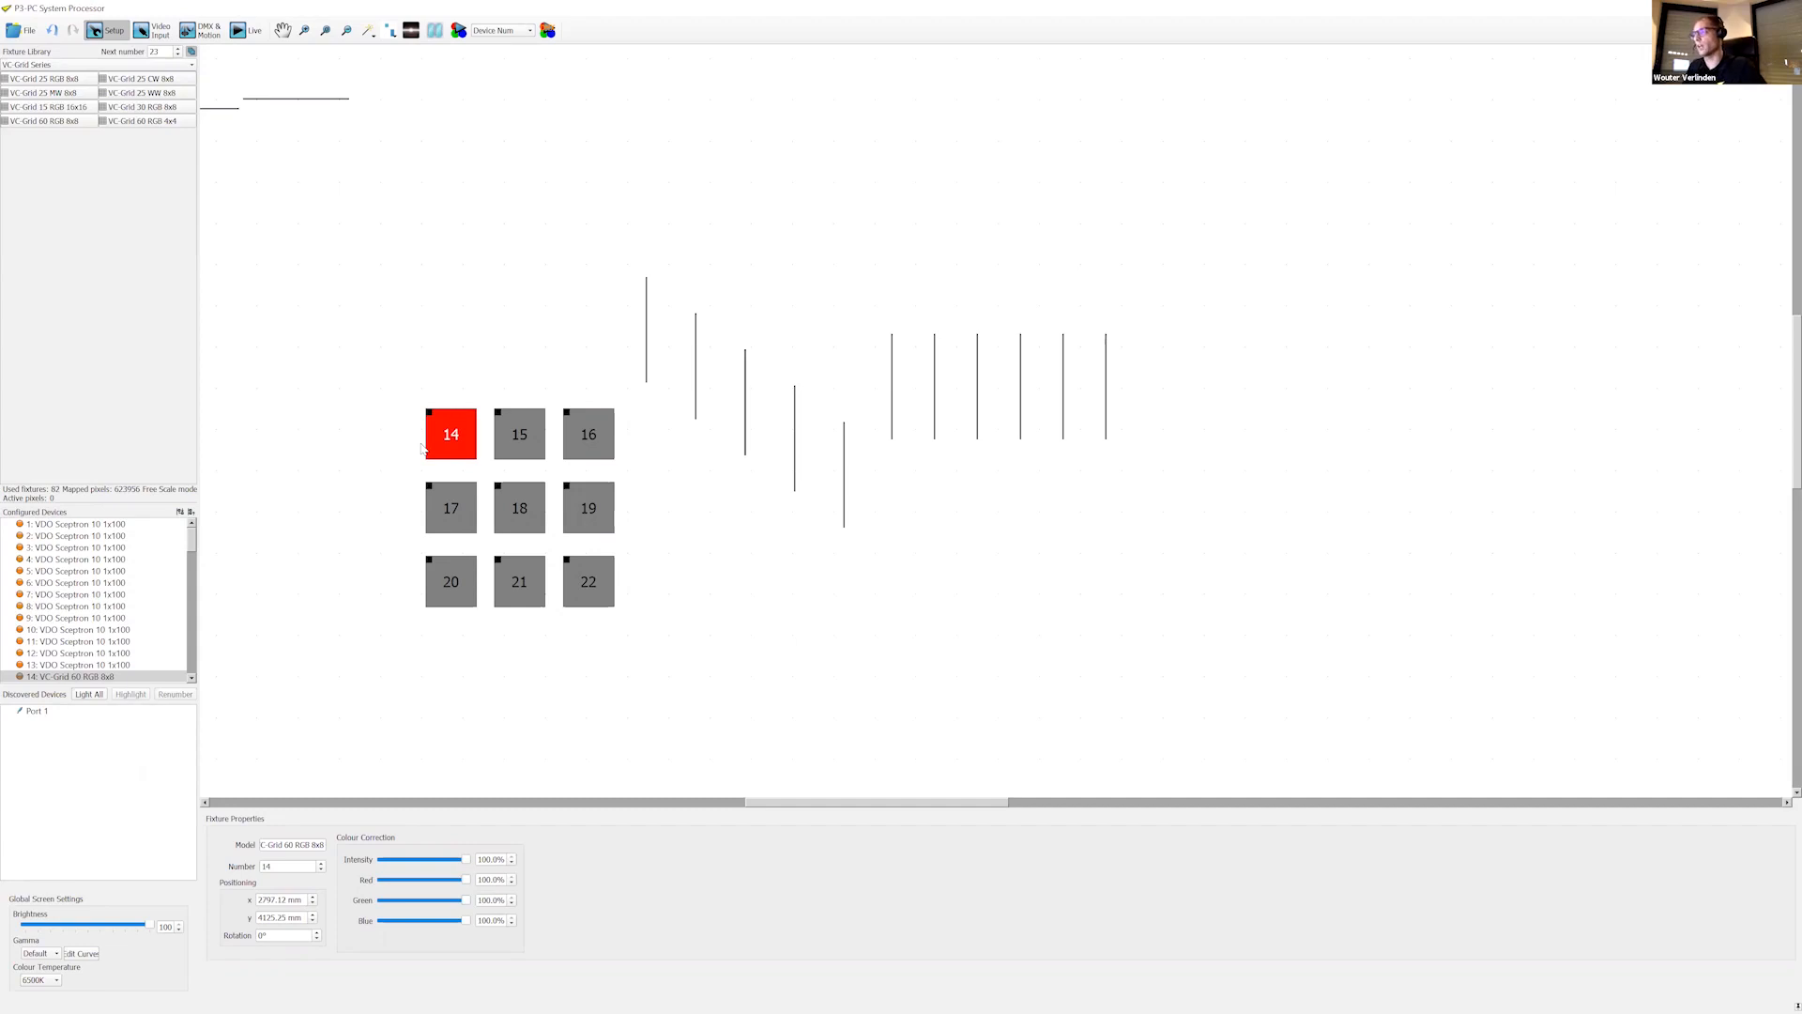
pyautogui.press('Up')
pyautogui.press('Up')
pyautogui.press('Up')
pyautogui.press('Up')
pyautogui.press('Up')
pyautogui.press('Down')
pyautogui.press('Down')
pyautogui.press('Down')
pyautogui.press('Down')
pyautogui.press('Down')
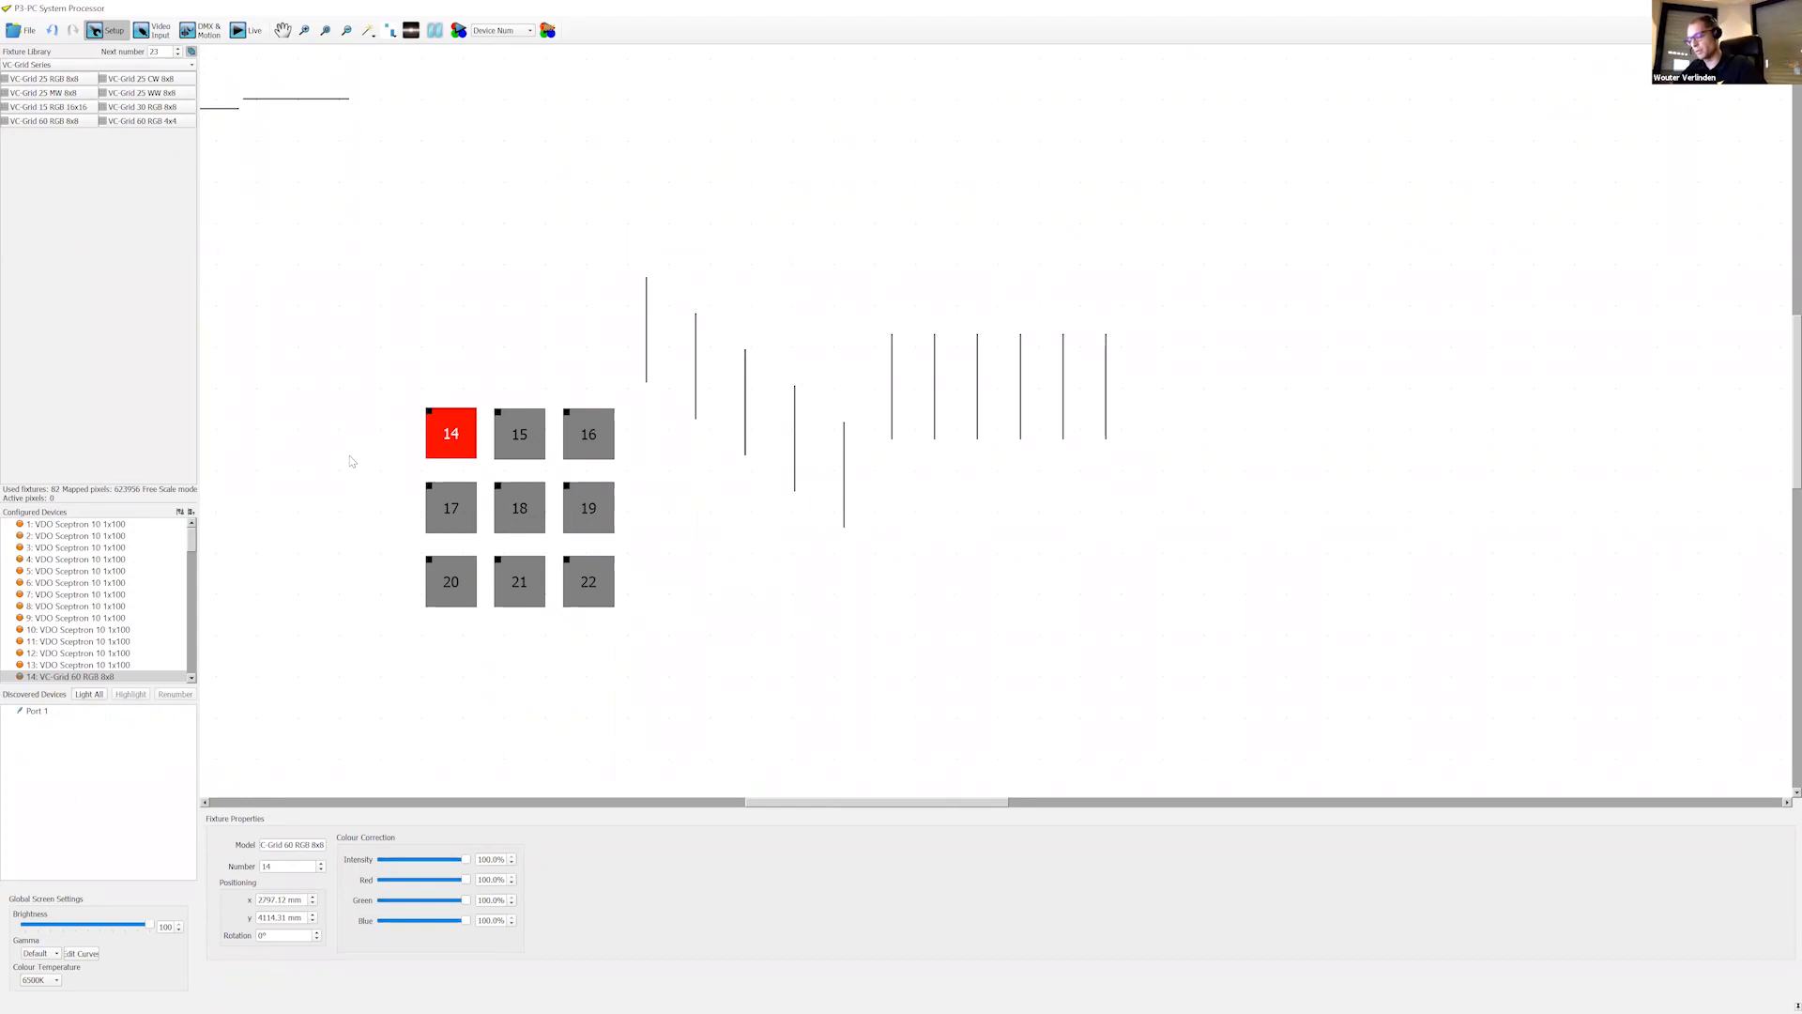
# Step: Switch to the PowerPoint slide show and advance to the Setup View Background Options slide
pyautogui.press('super+Tab')
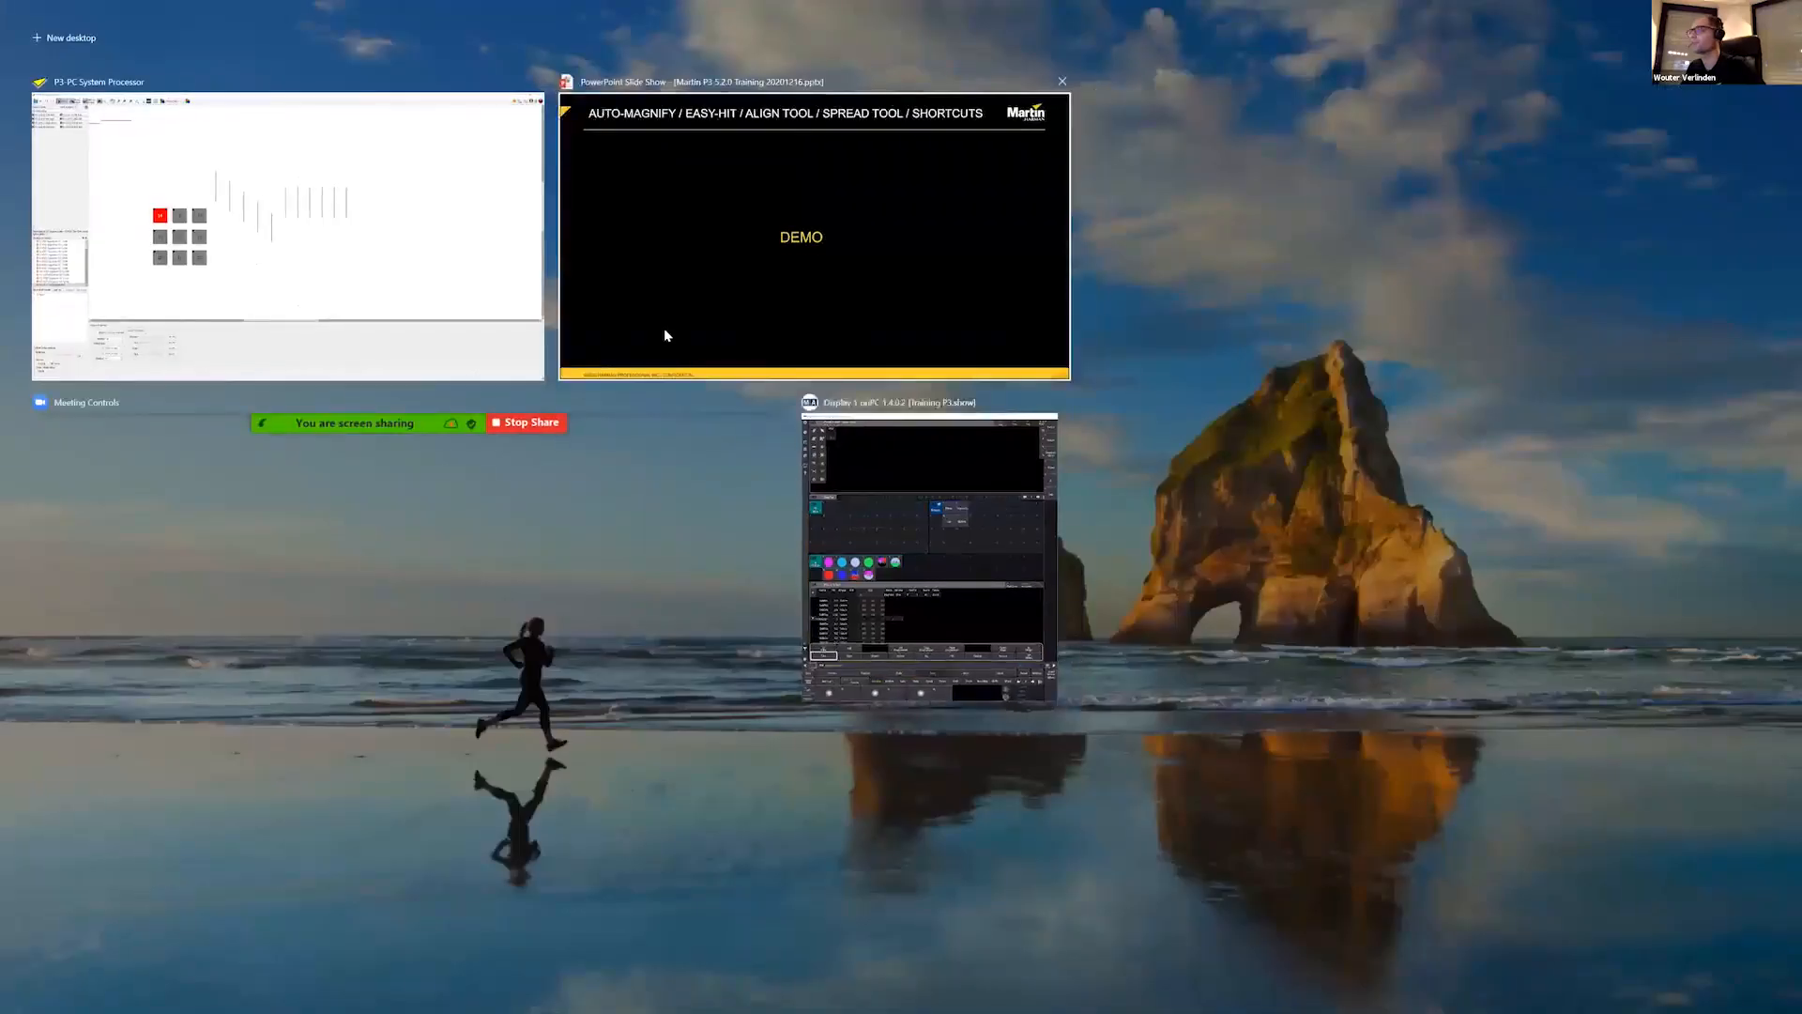
pyautogui.click(665, 334)
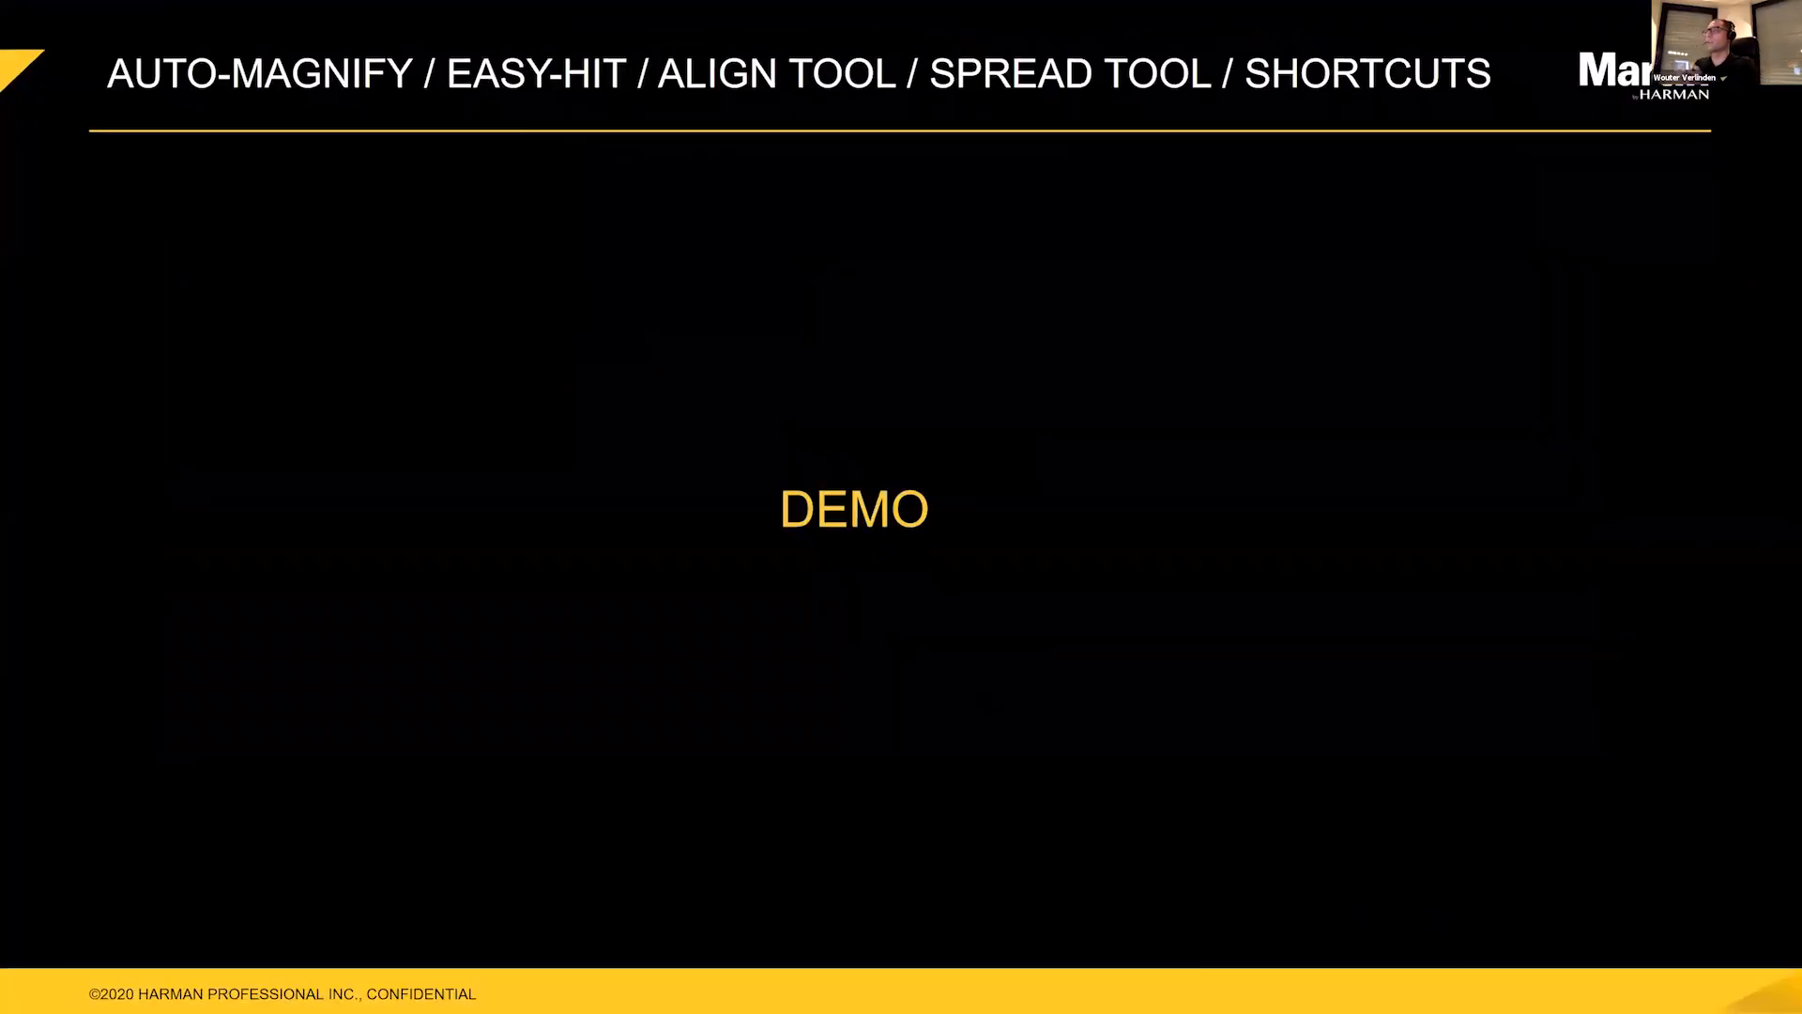
pyautogui.press('Right')
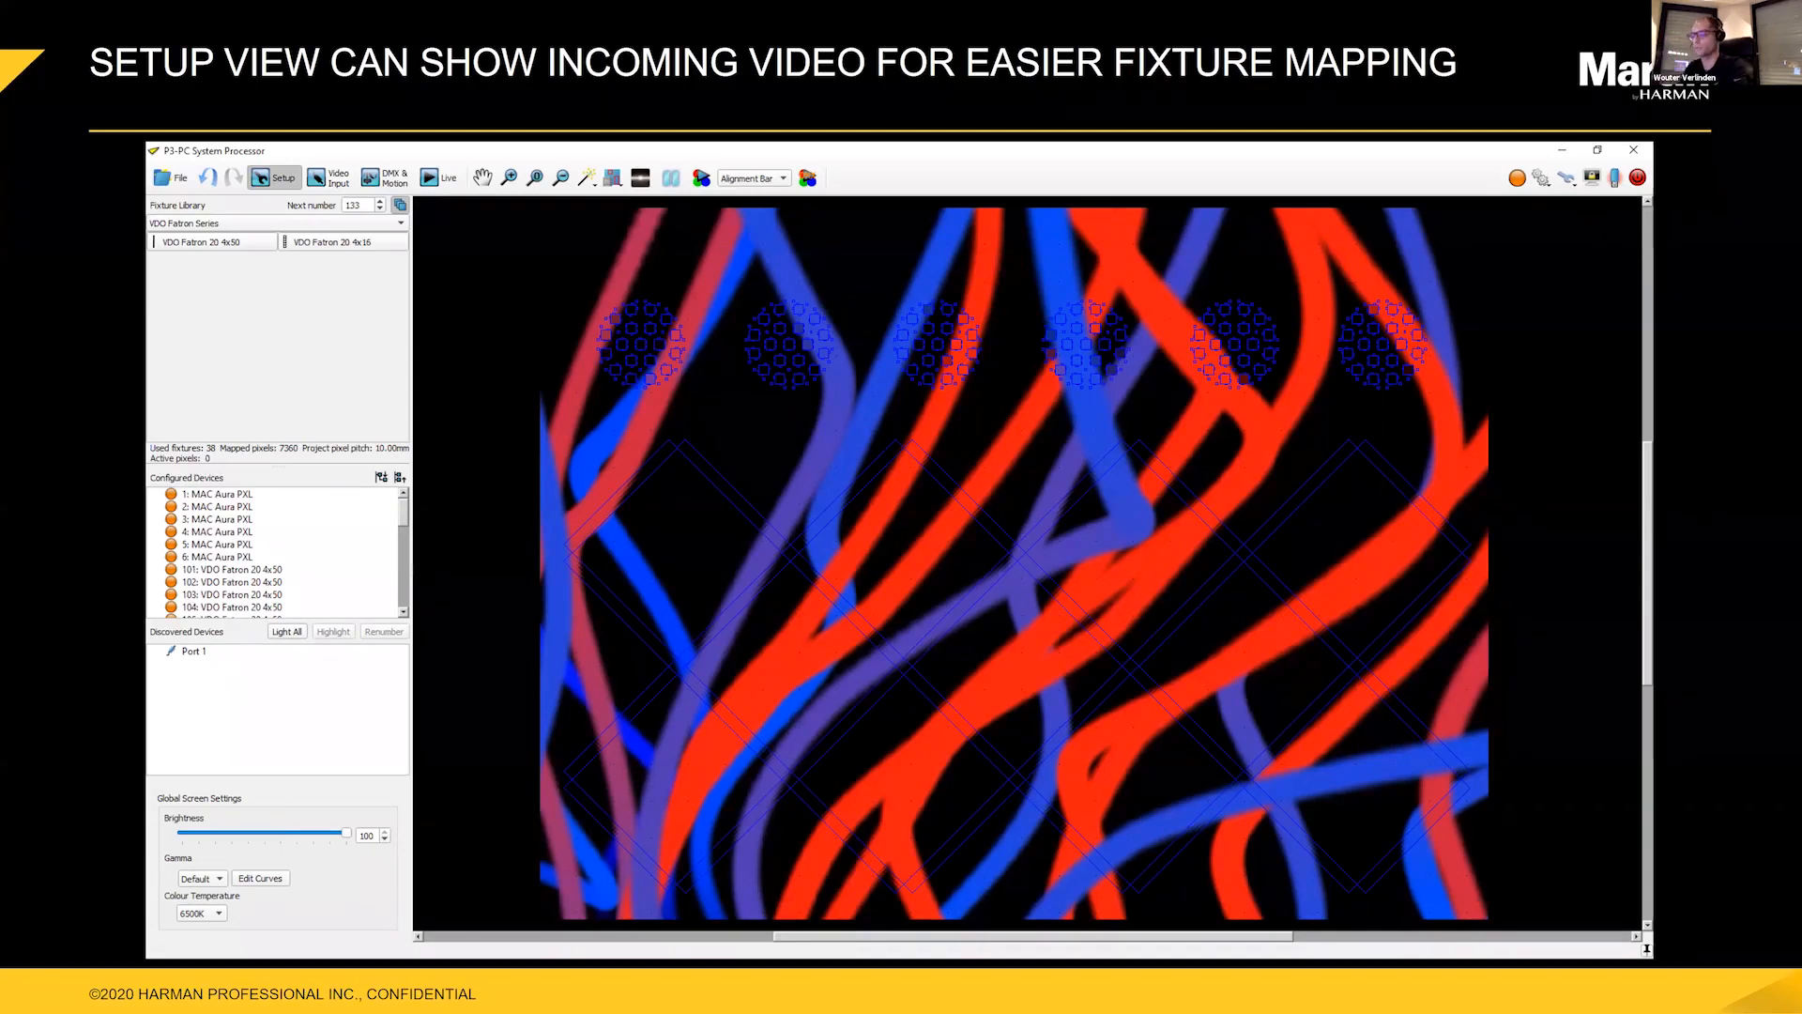
pyautogui.press('Right')
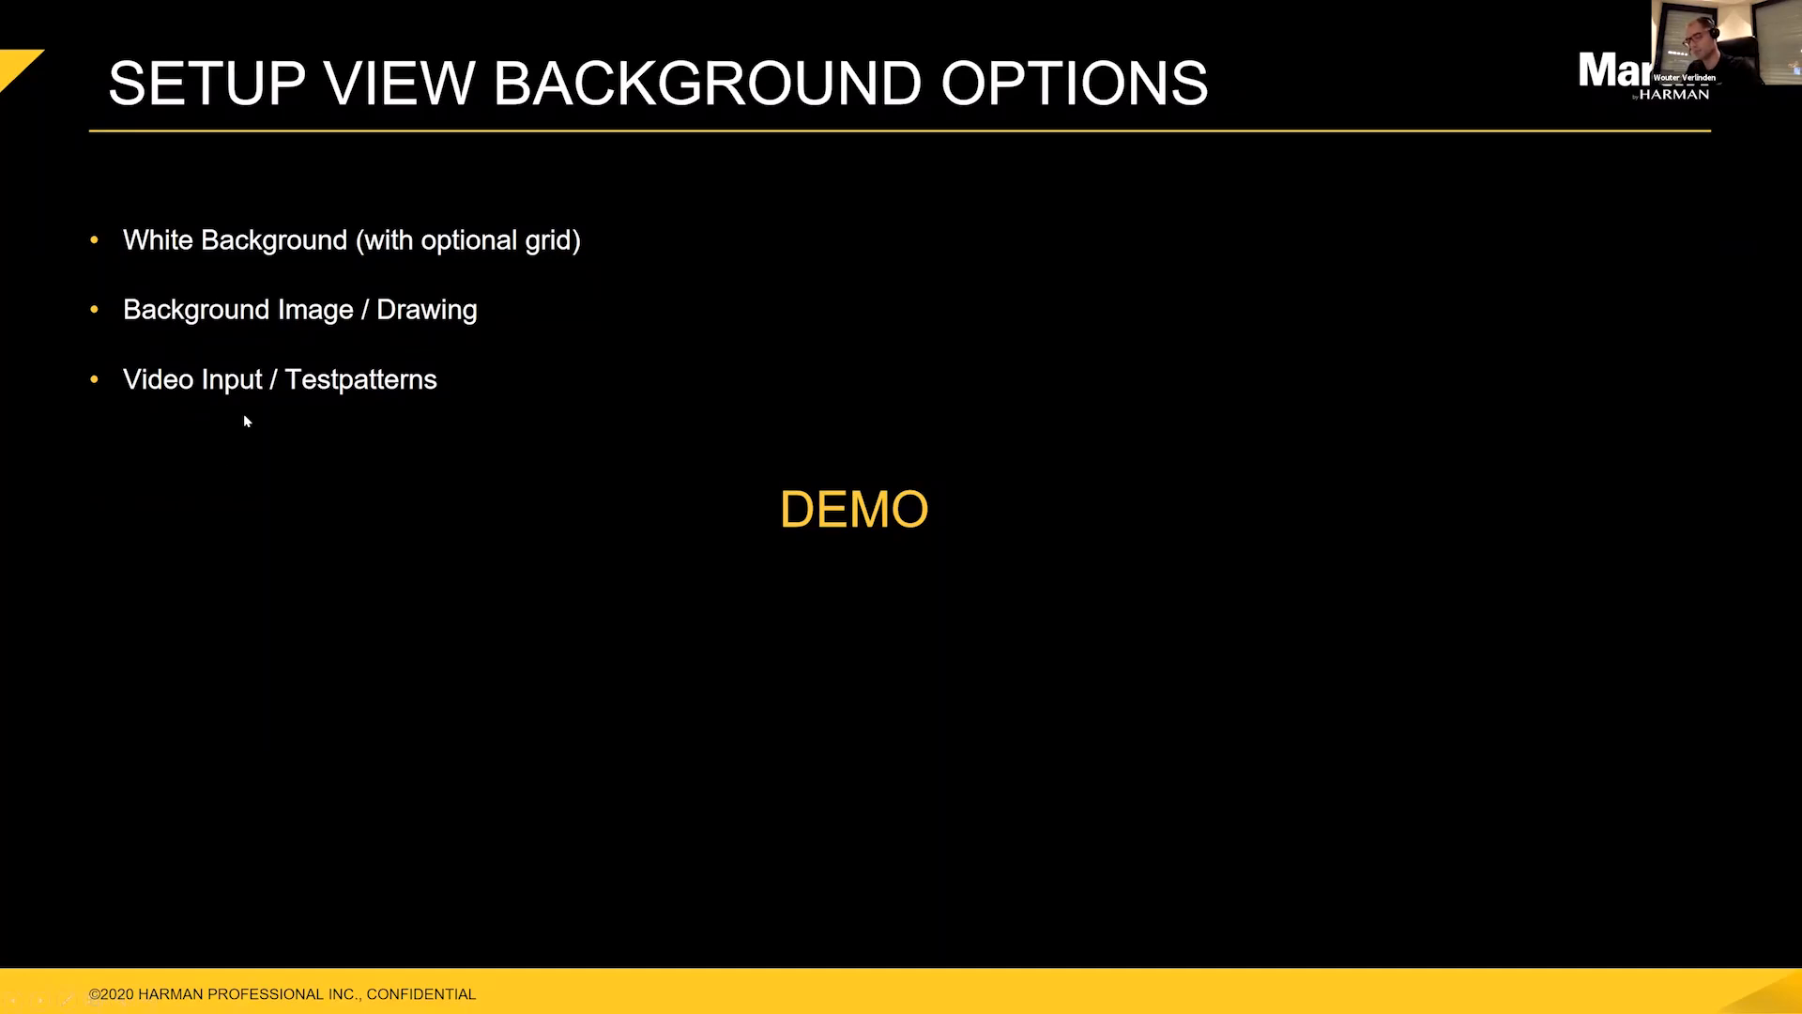
# Step: Switch back to P3-PC System Processor, open the recent Small Stage configuration and show its background image in Setup view
pyautogui.press('super+Tab')
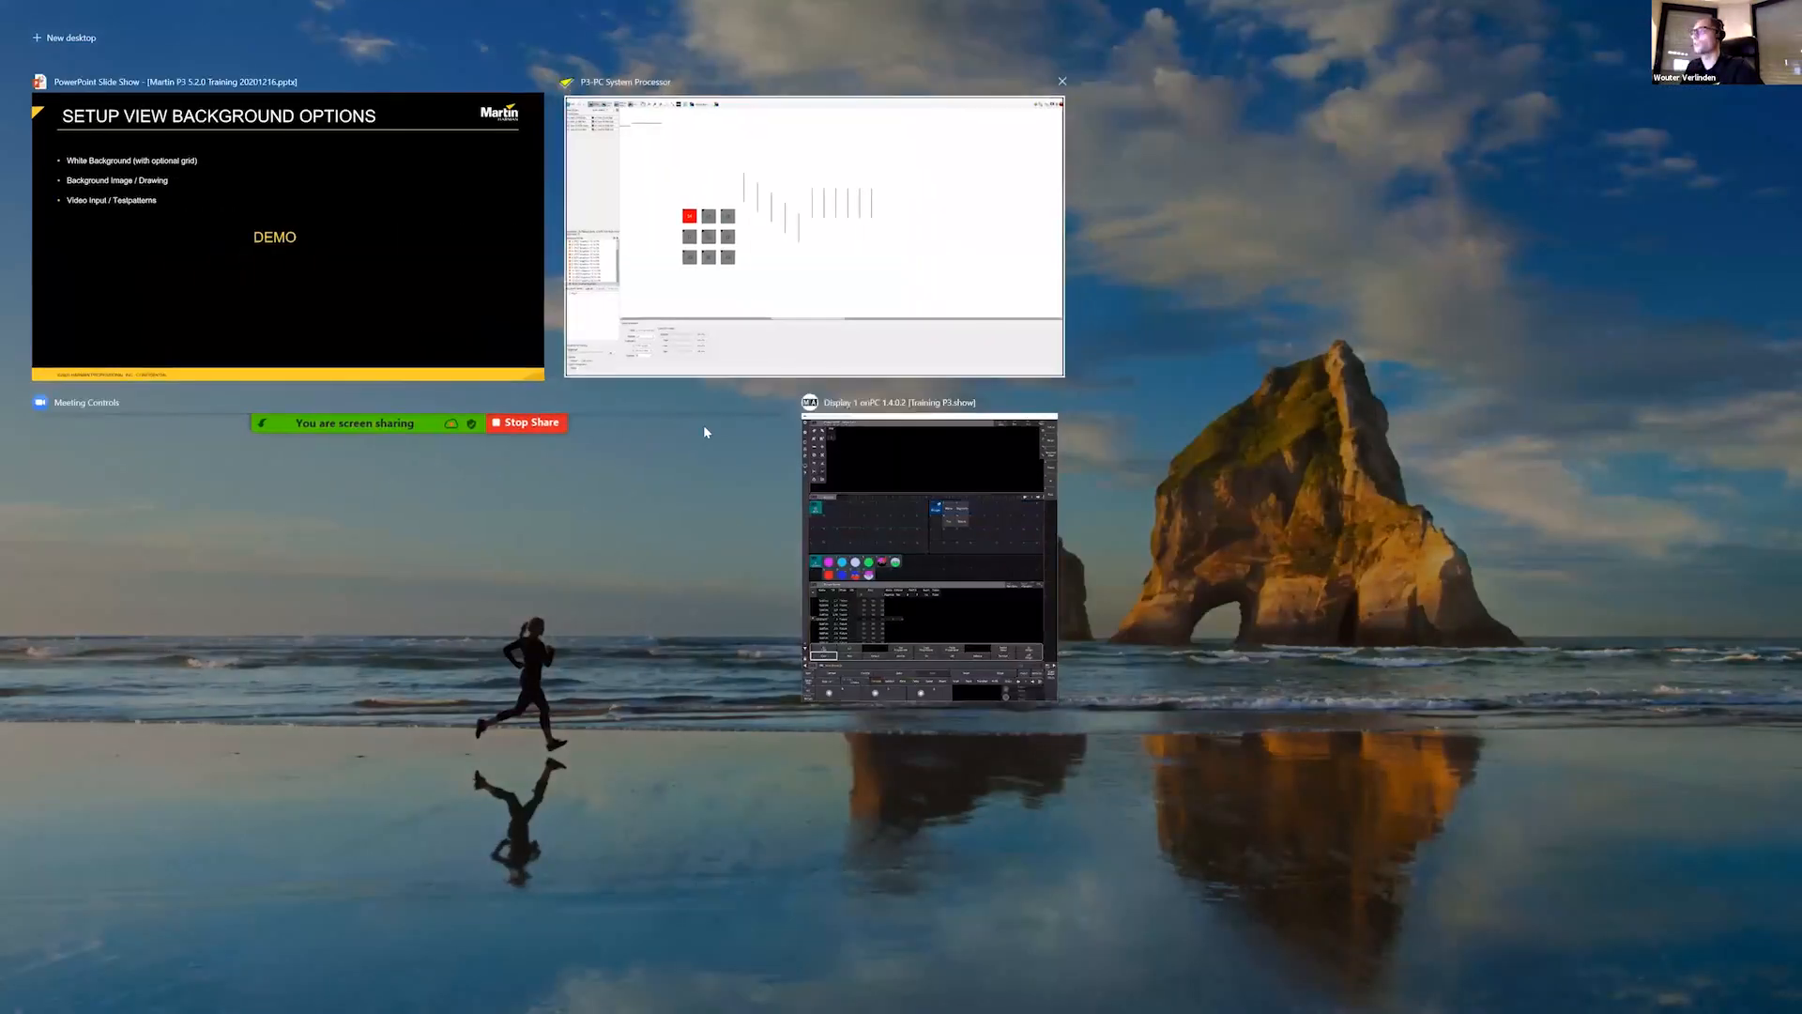
pyautogui.click(706, 357)
pyautogui.click(22, 30)
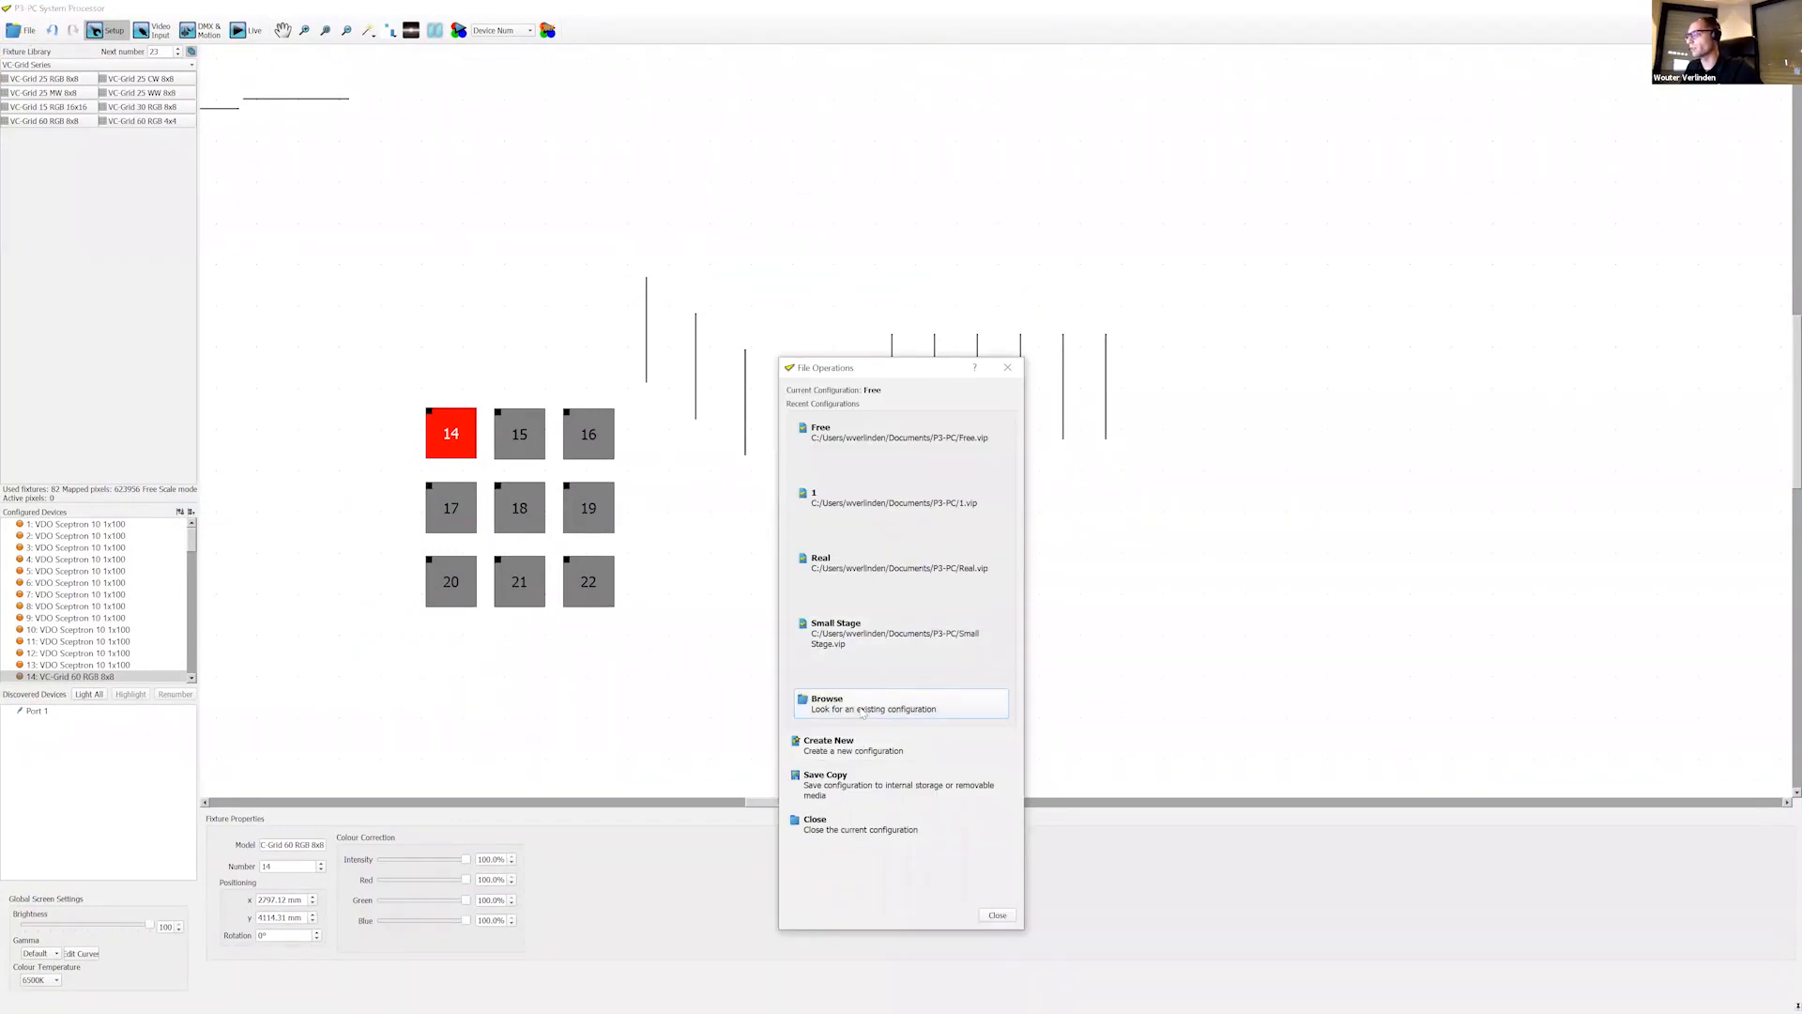
pyautogui.click(845, 629)
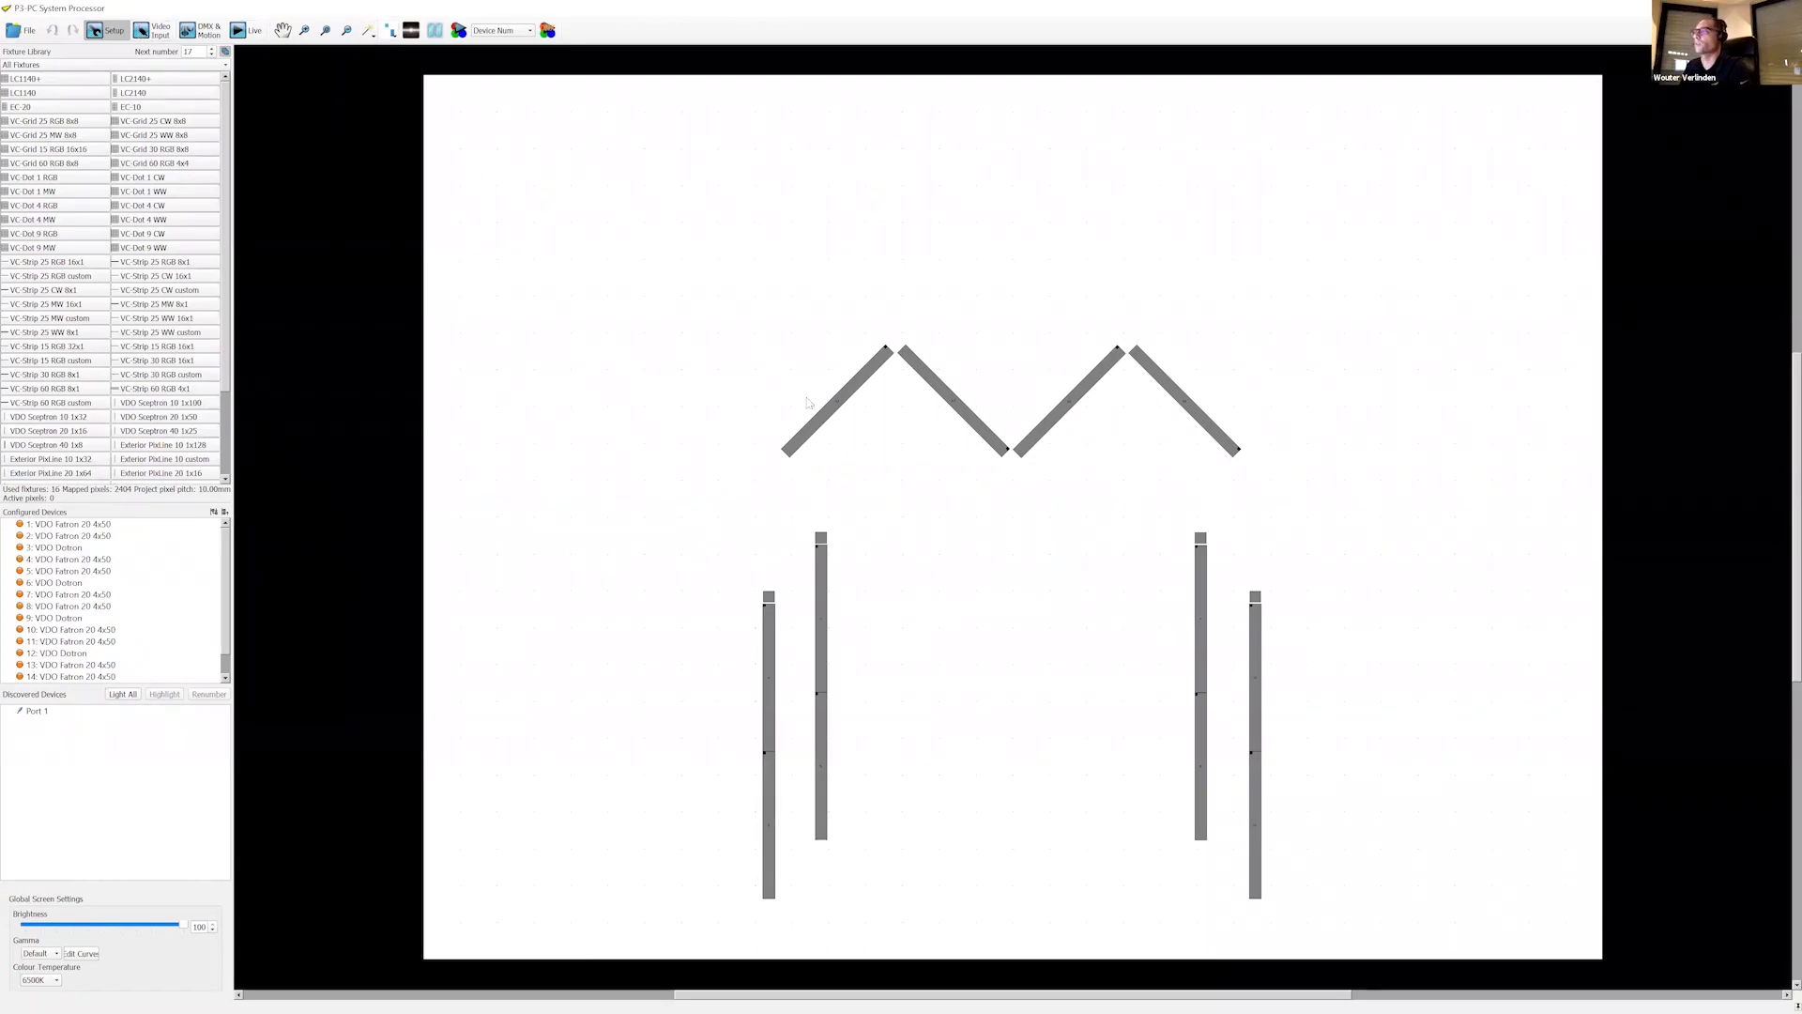
pyautogui.click(393, 35)
pyautogui.click(418, 62)
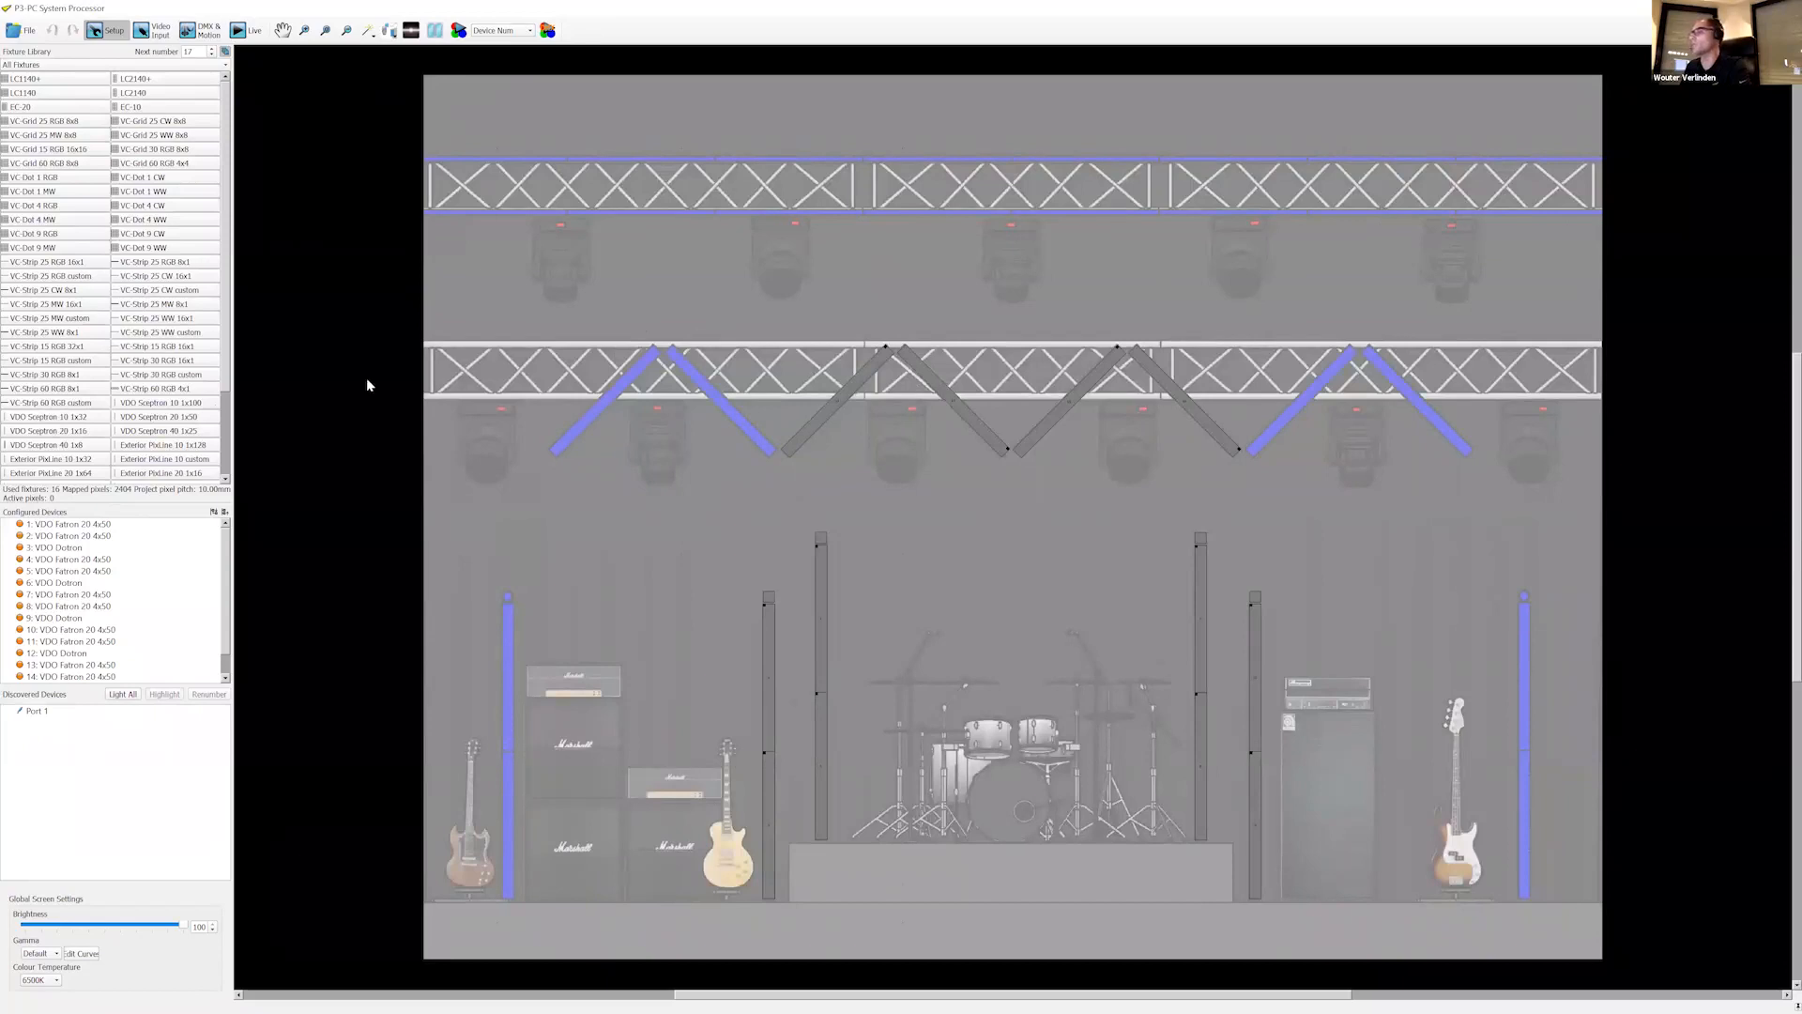
# Step: Filter the fixture library to VDO Fatron Series and stack two VDO Fatron 20 4x50 fixtures on the stage's far-left vertical blue guide
pyautogui.click(44, 65)
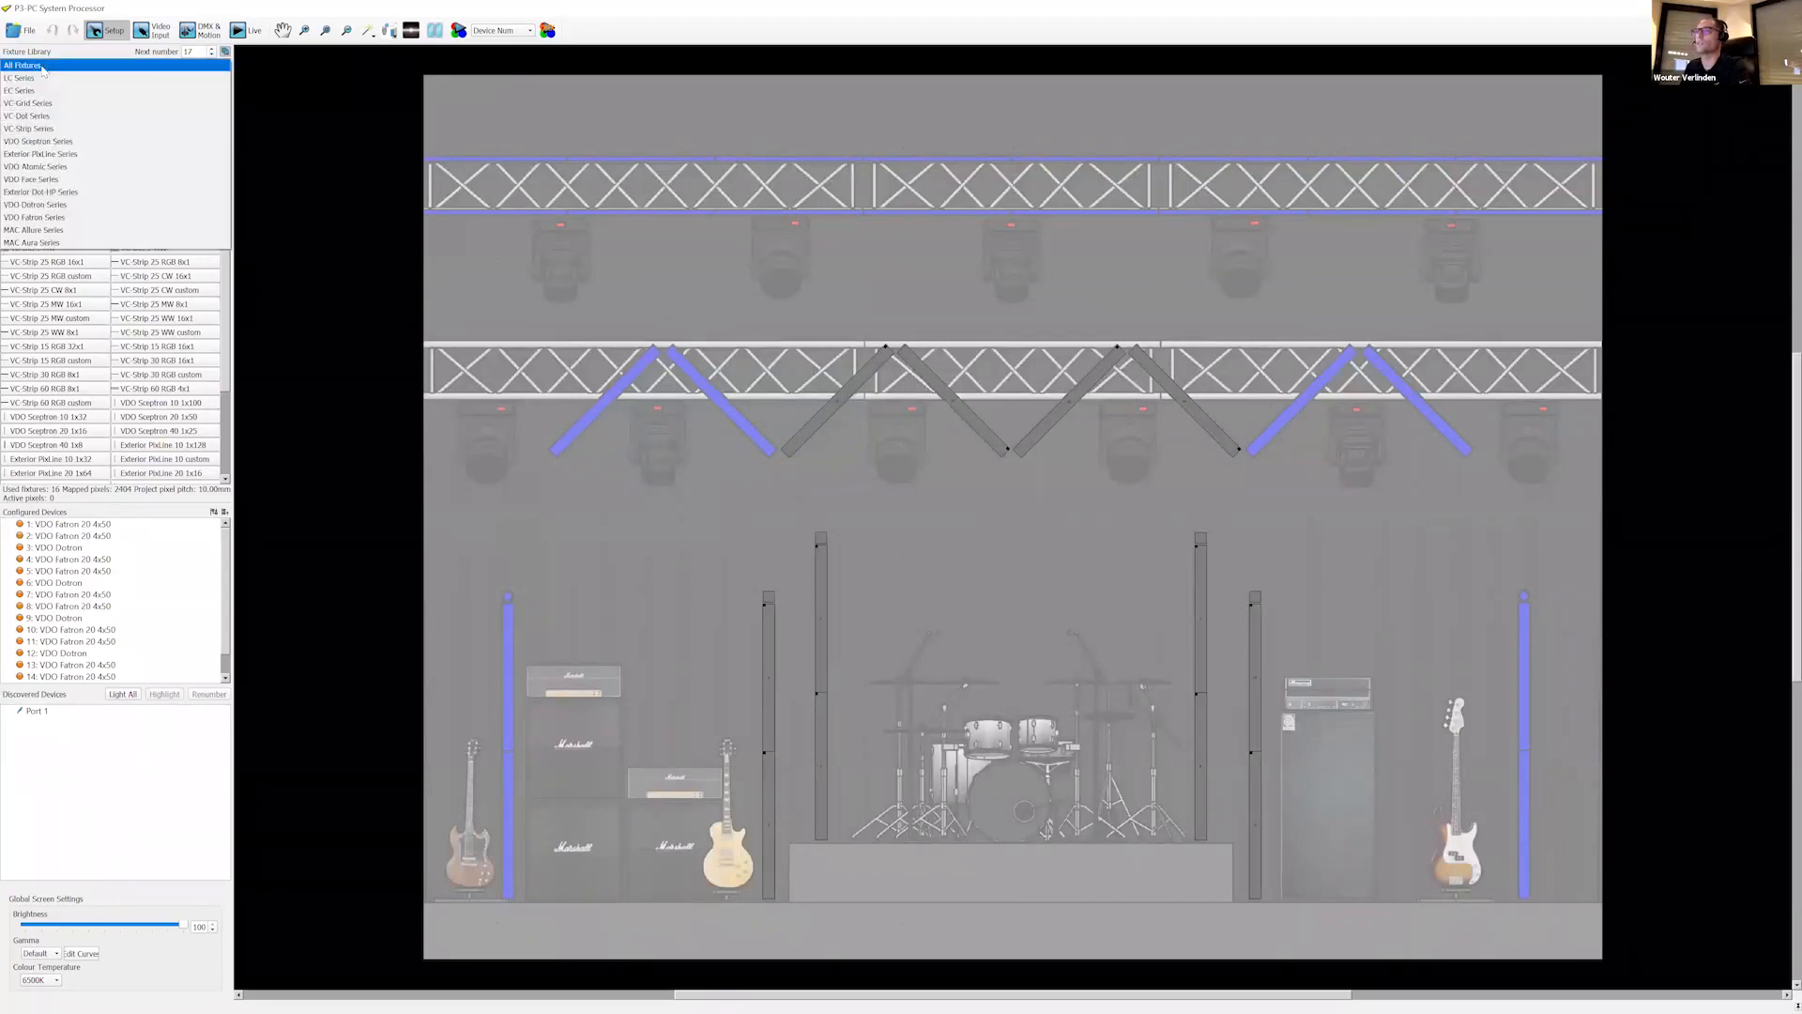
pyautogui.click(83, 125)
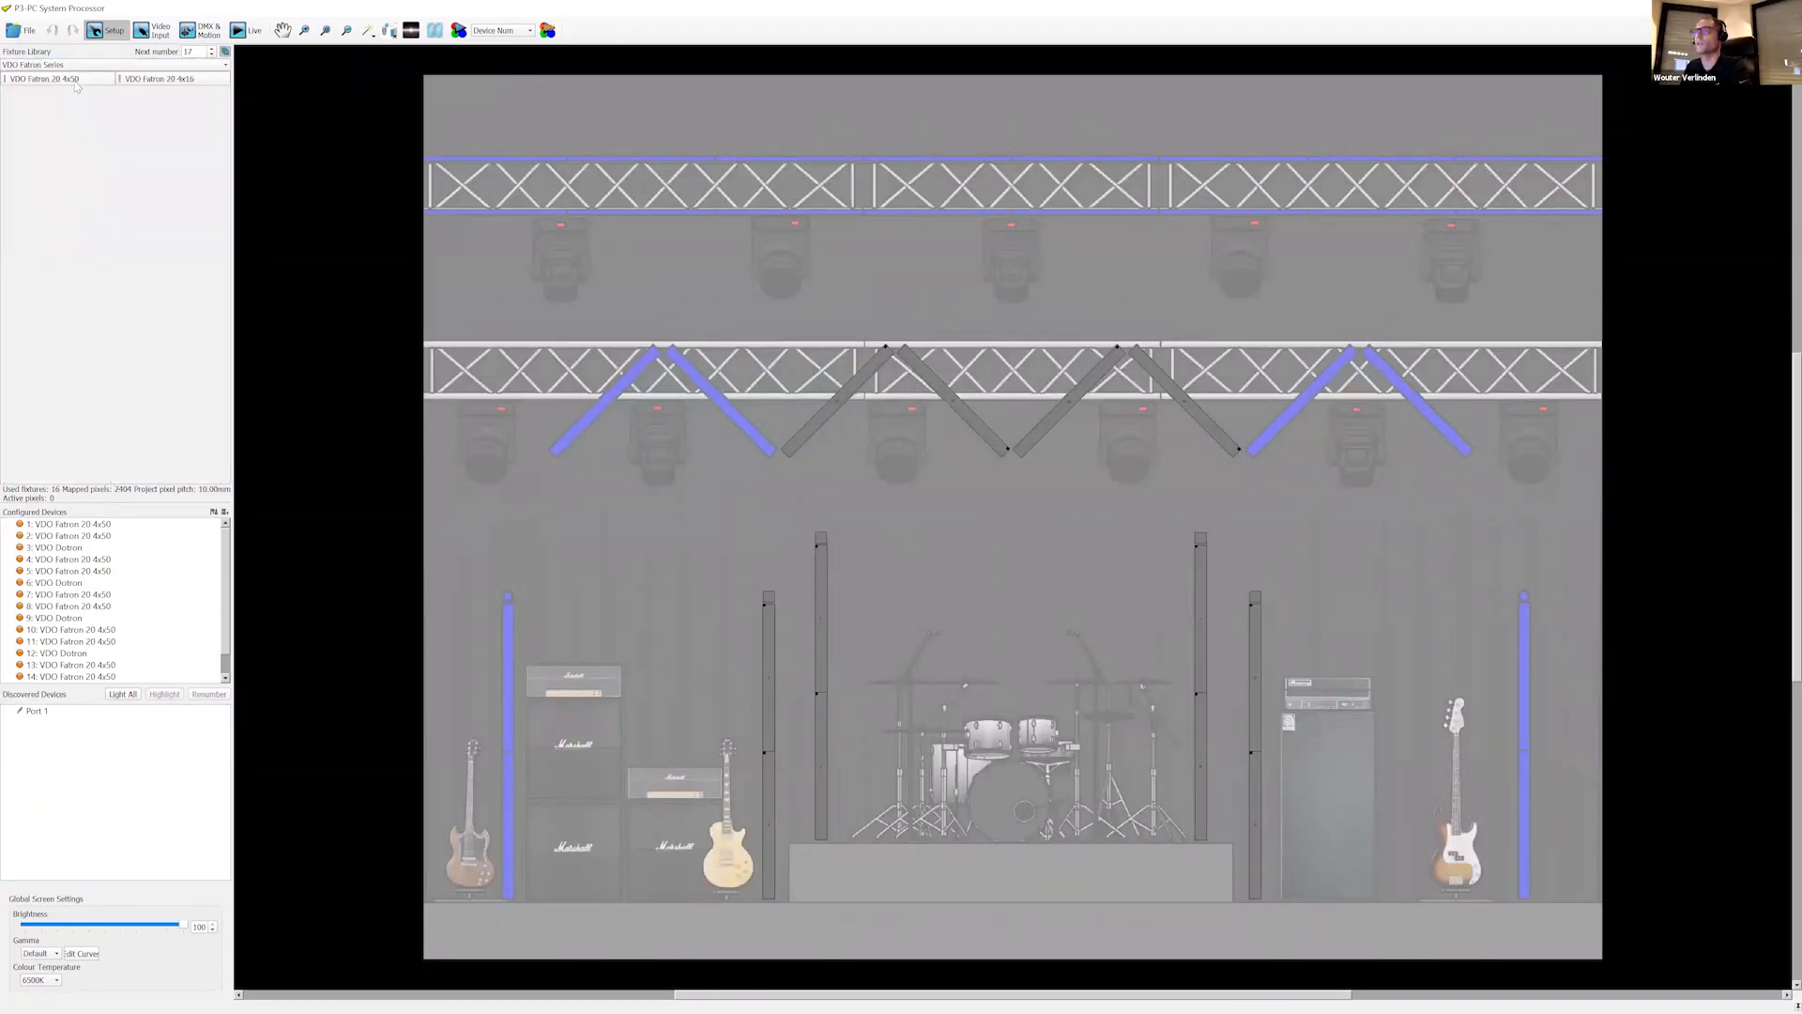
pyautogui.moveTo(75, 79); pyautogui.dragTo(504, 601)
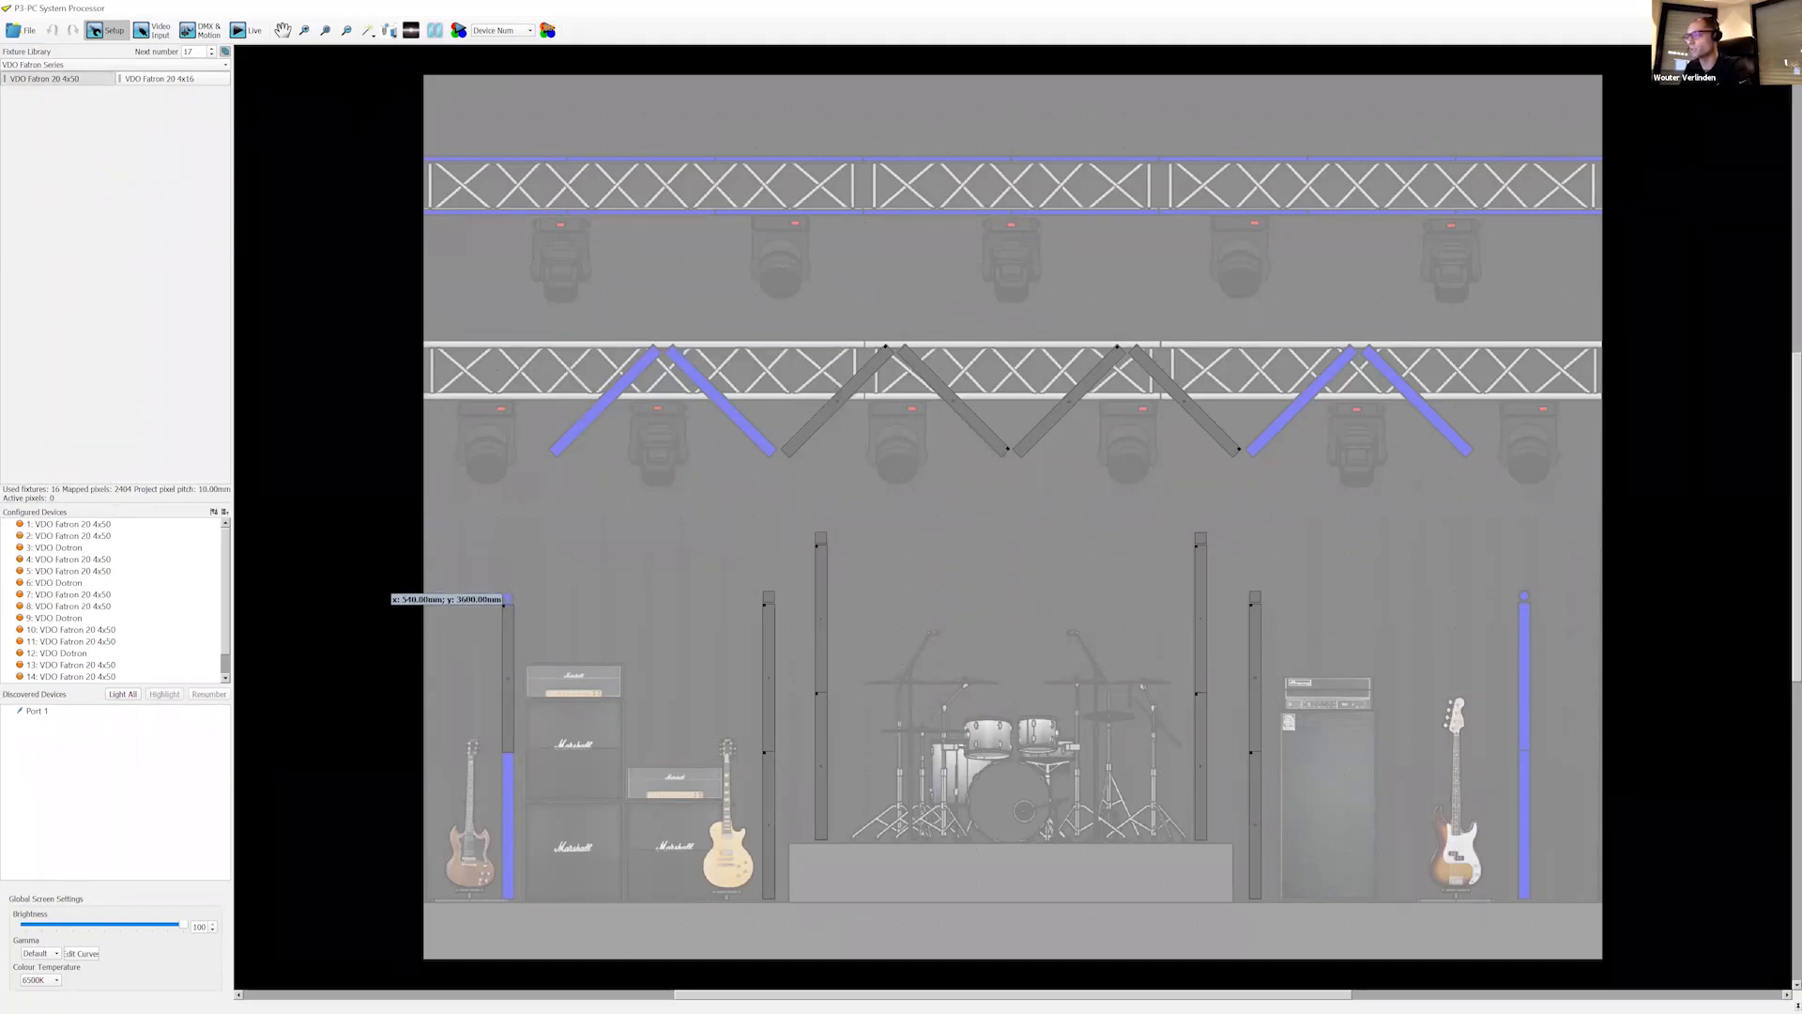
pyautogui.moveTo(496, 751); pyautogui.dragTo(504, 751)
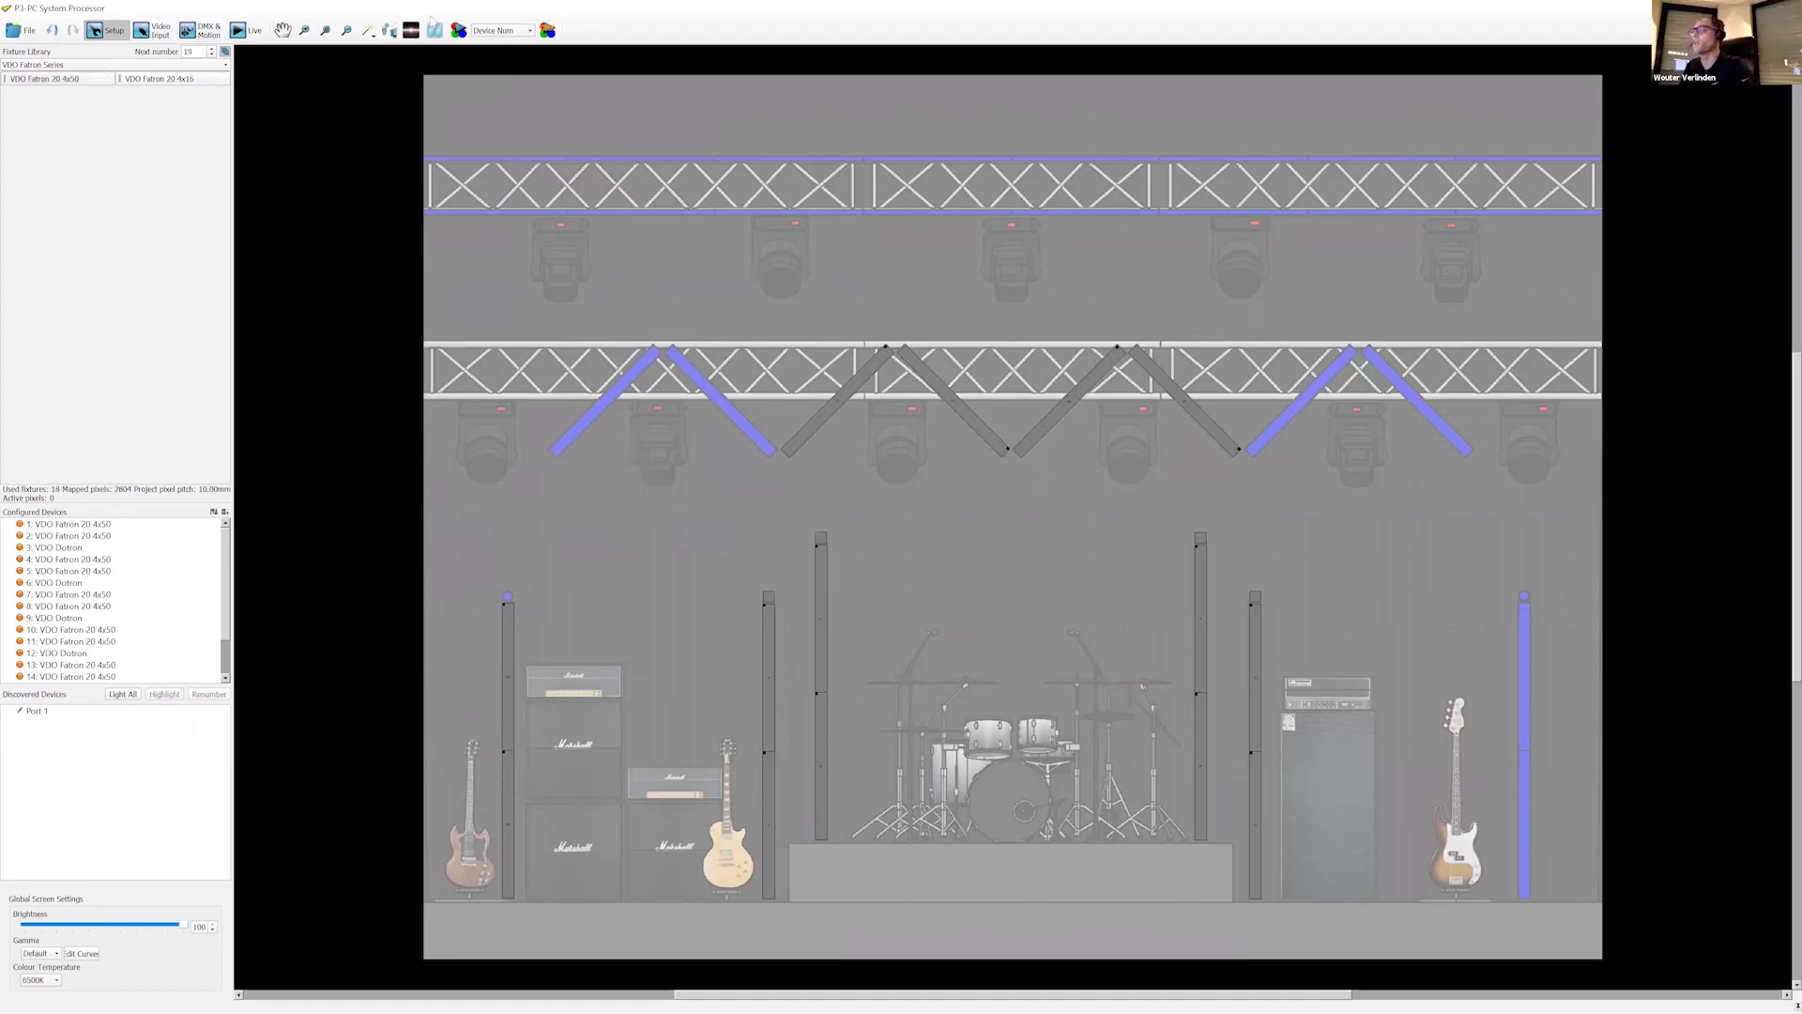
# Step: Show the video input as the Setup view background and select the upper VDO Fatron in the far-left column
pyautogui.click(388, 30)
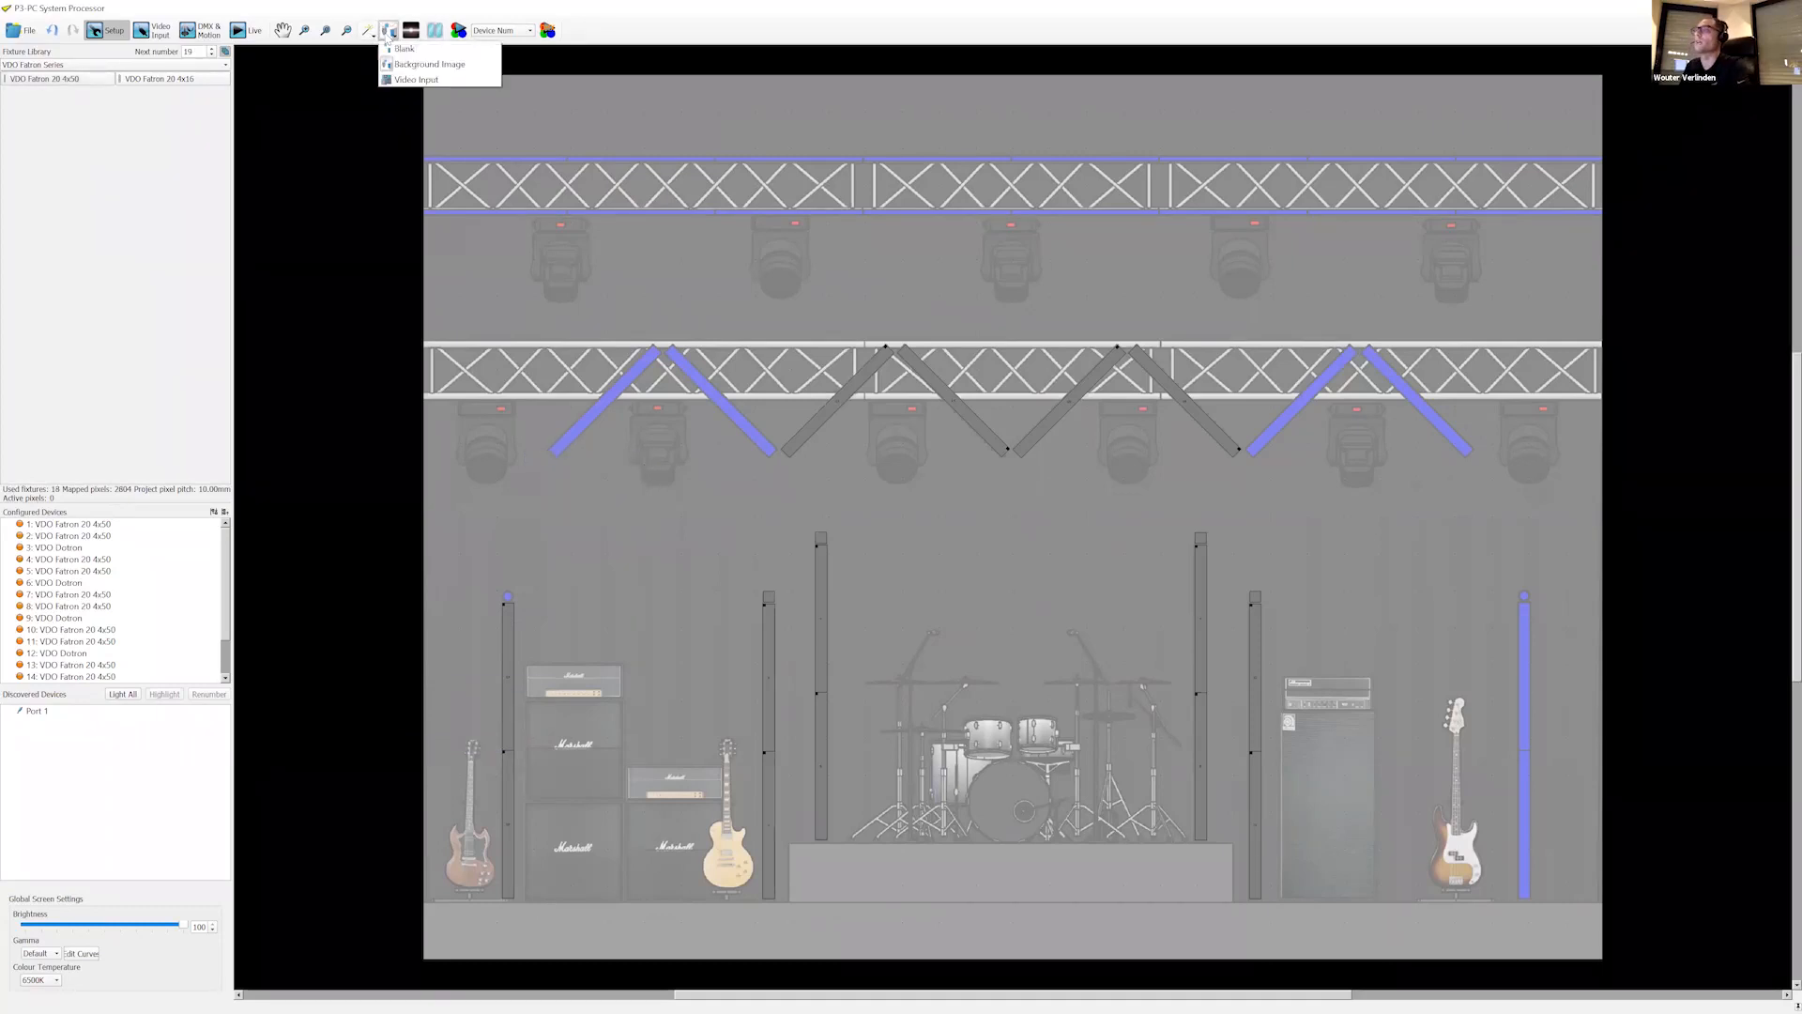
pyautogui.click(417, 80)
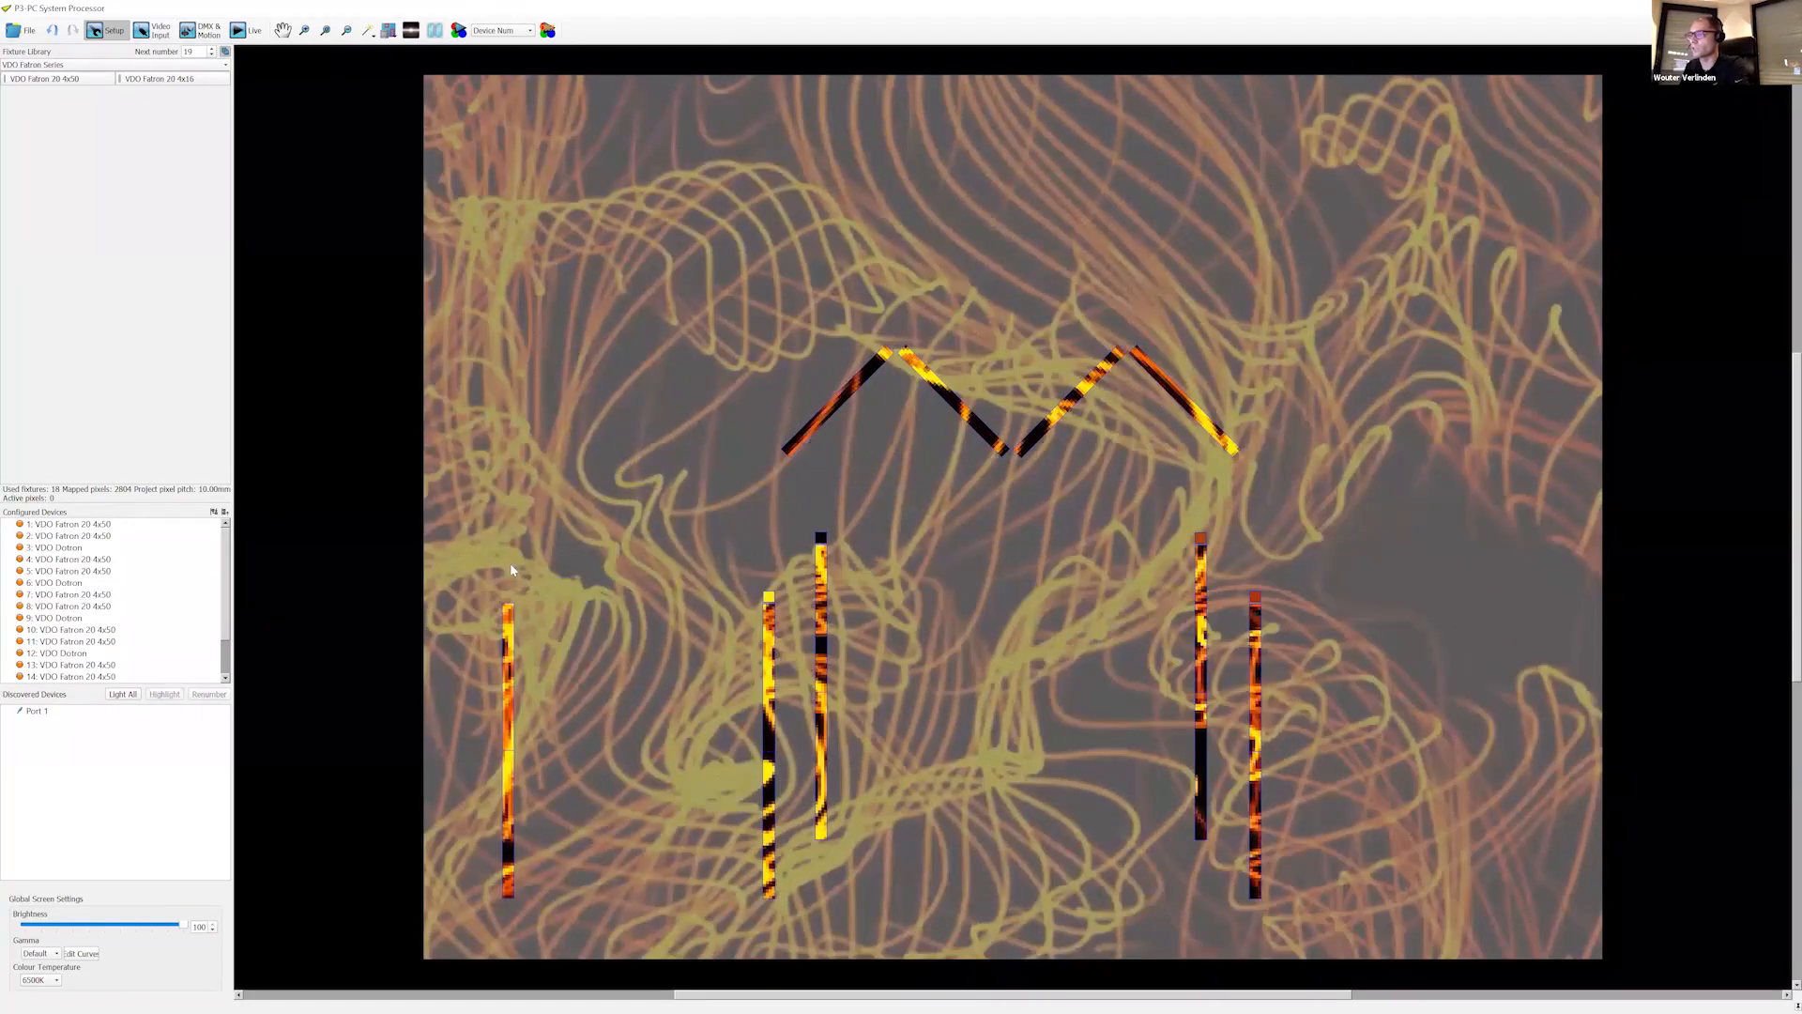
pyautogui.moveTo(509, 617); pyautogui.dragTo(504, 670)
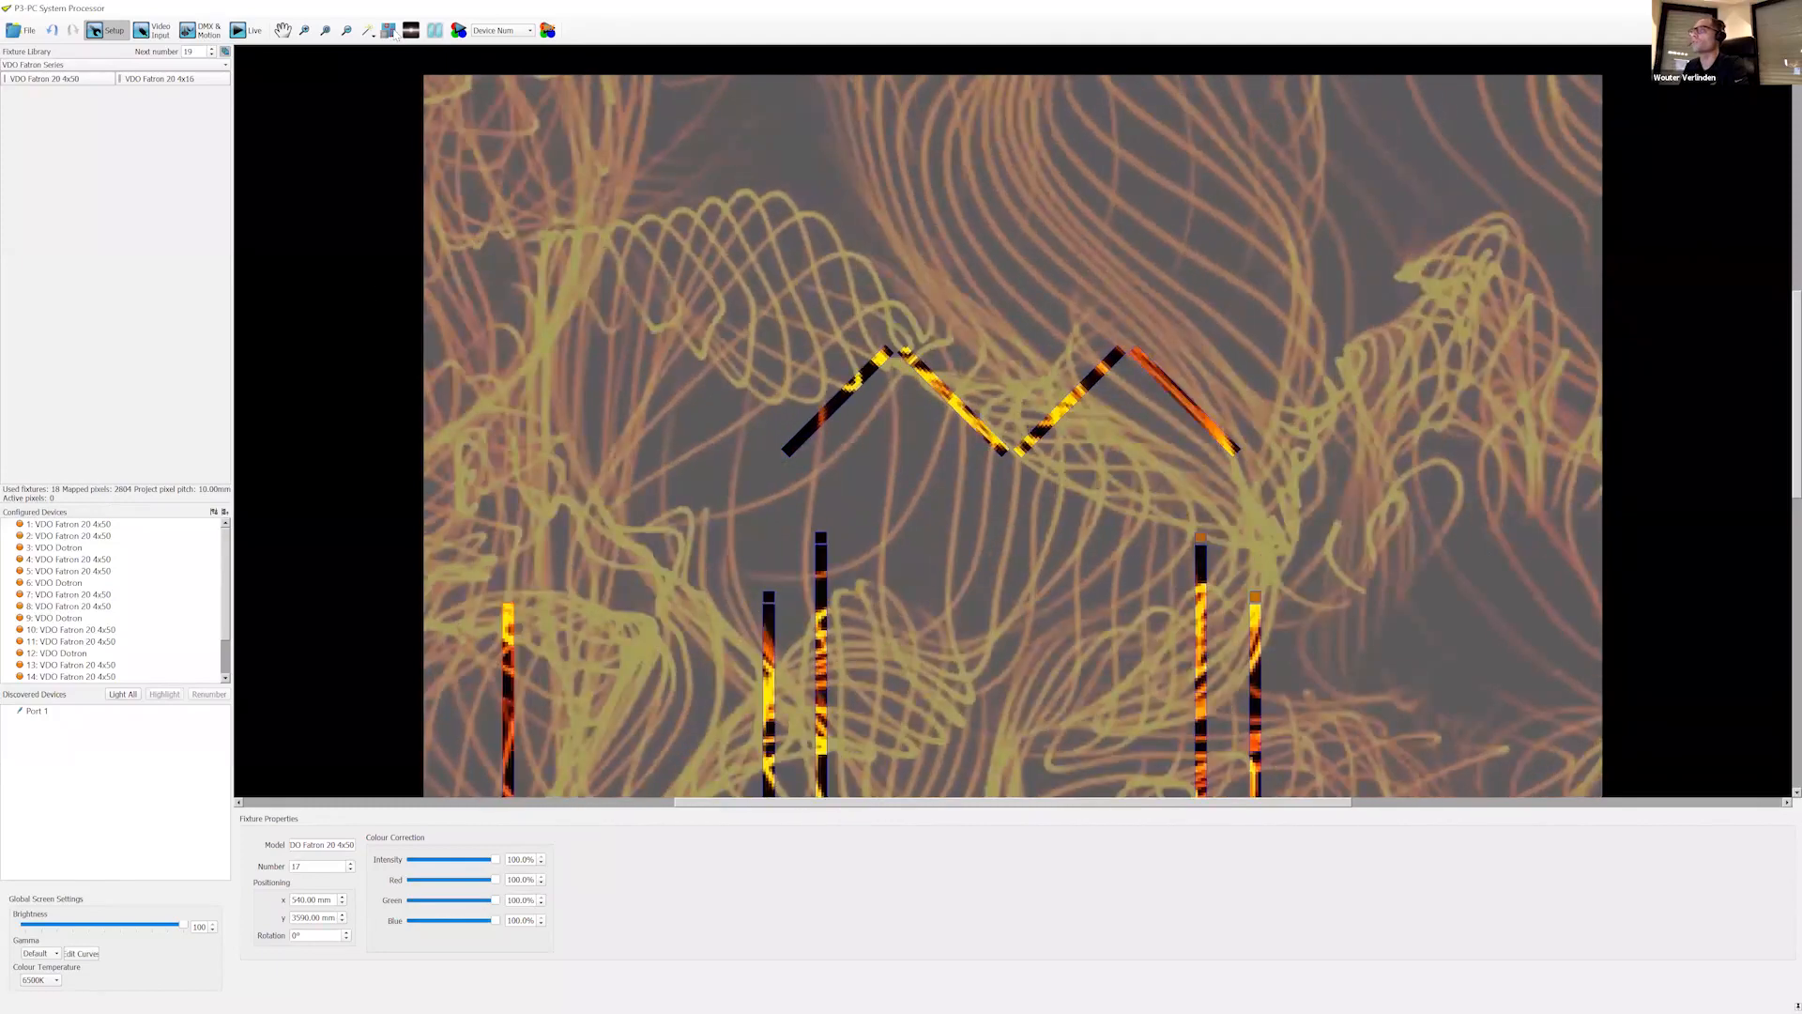
# Step: Turn on the test pattern and change it from Device Num to Moving Lines
pyautogui.click(460, 31)
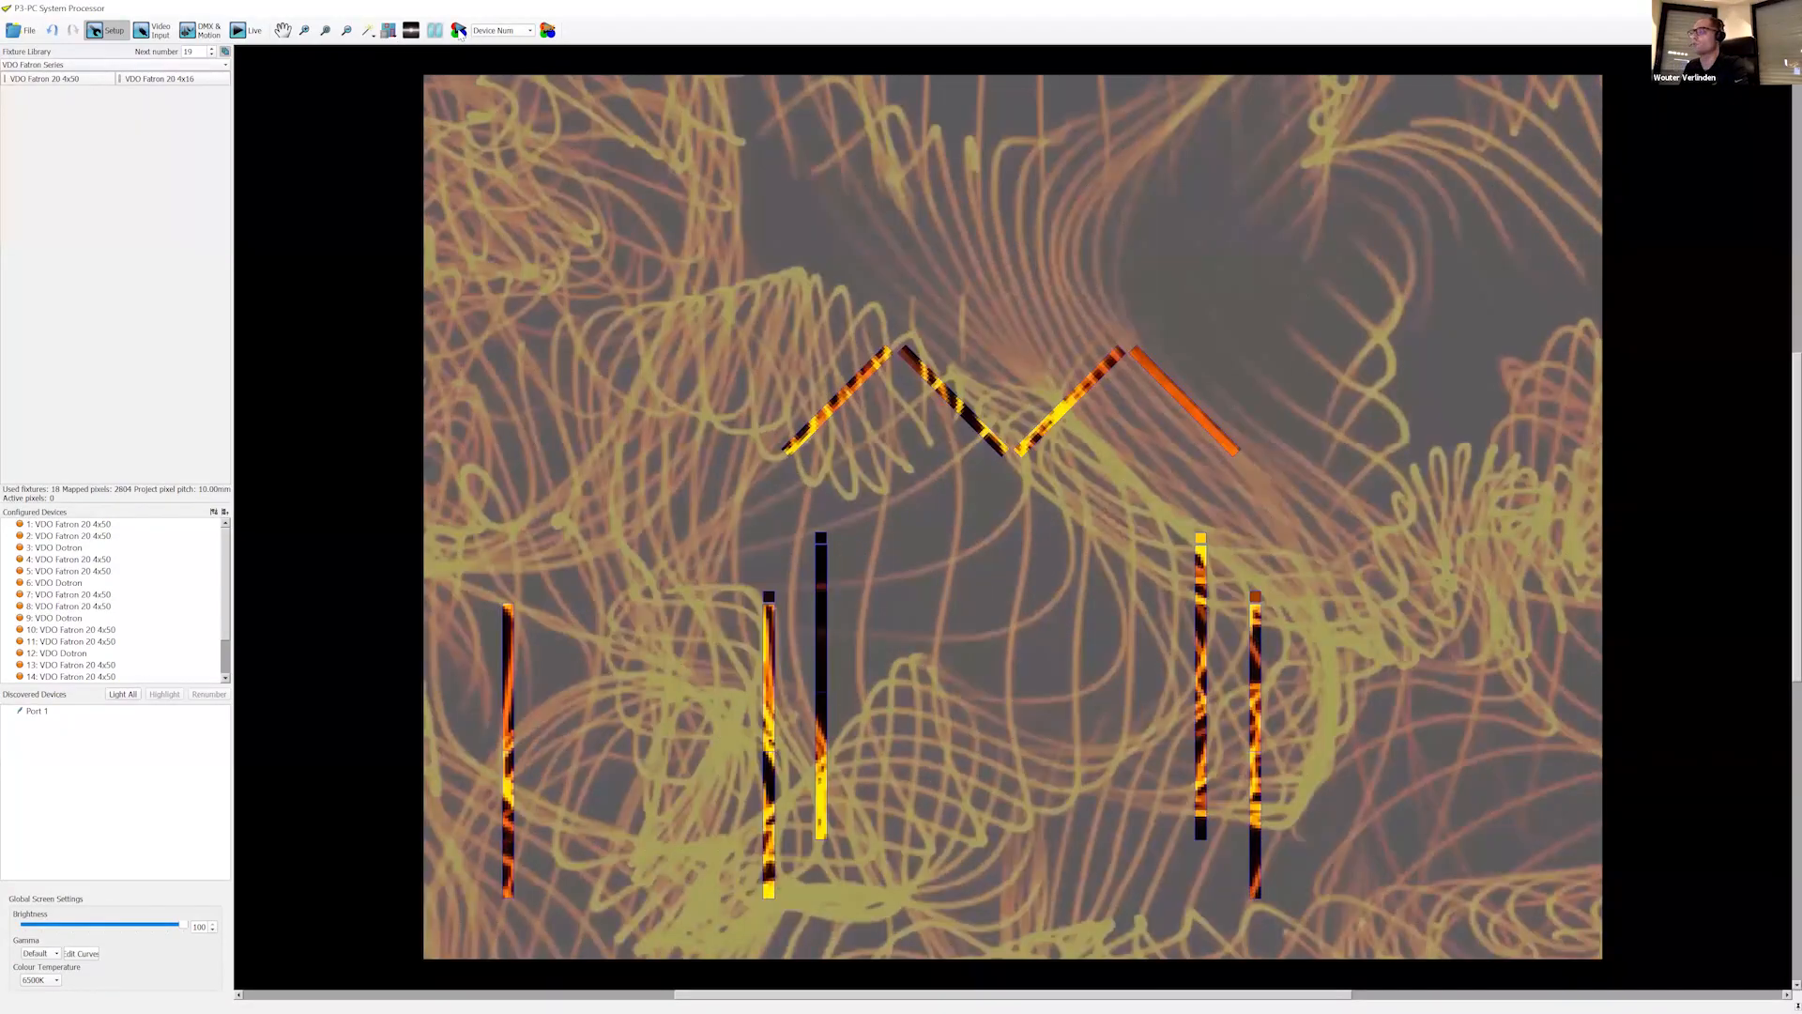
pyautogui.click(459, 31)
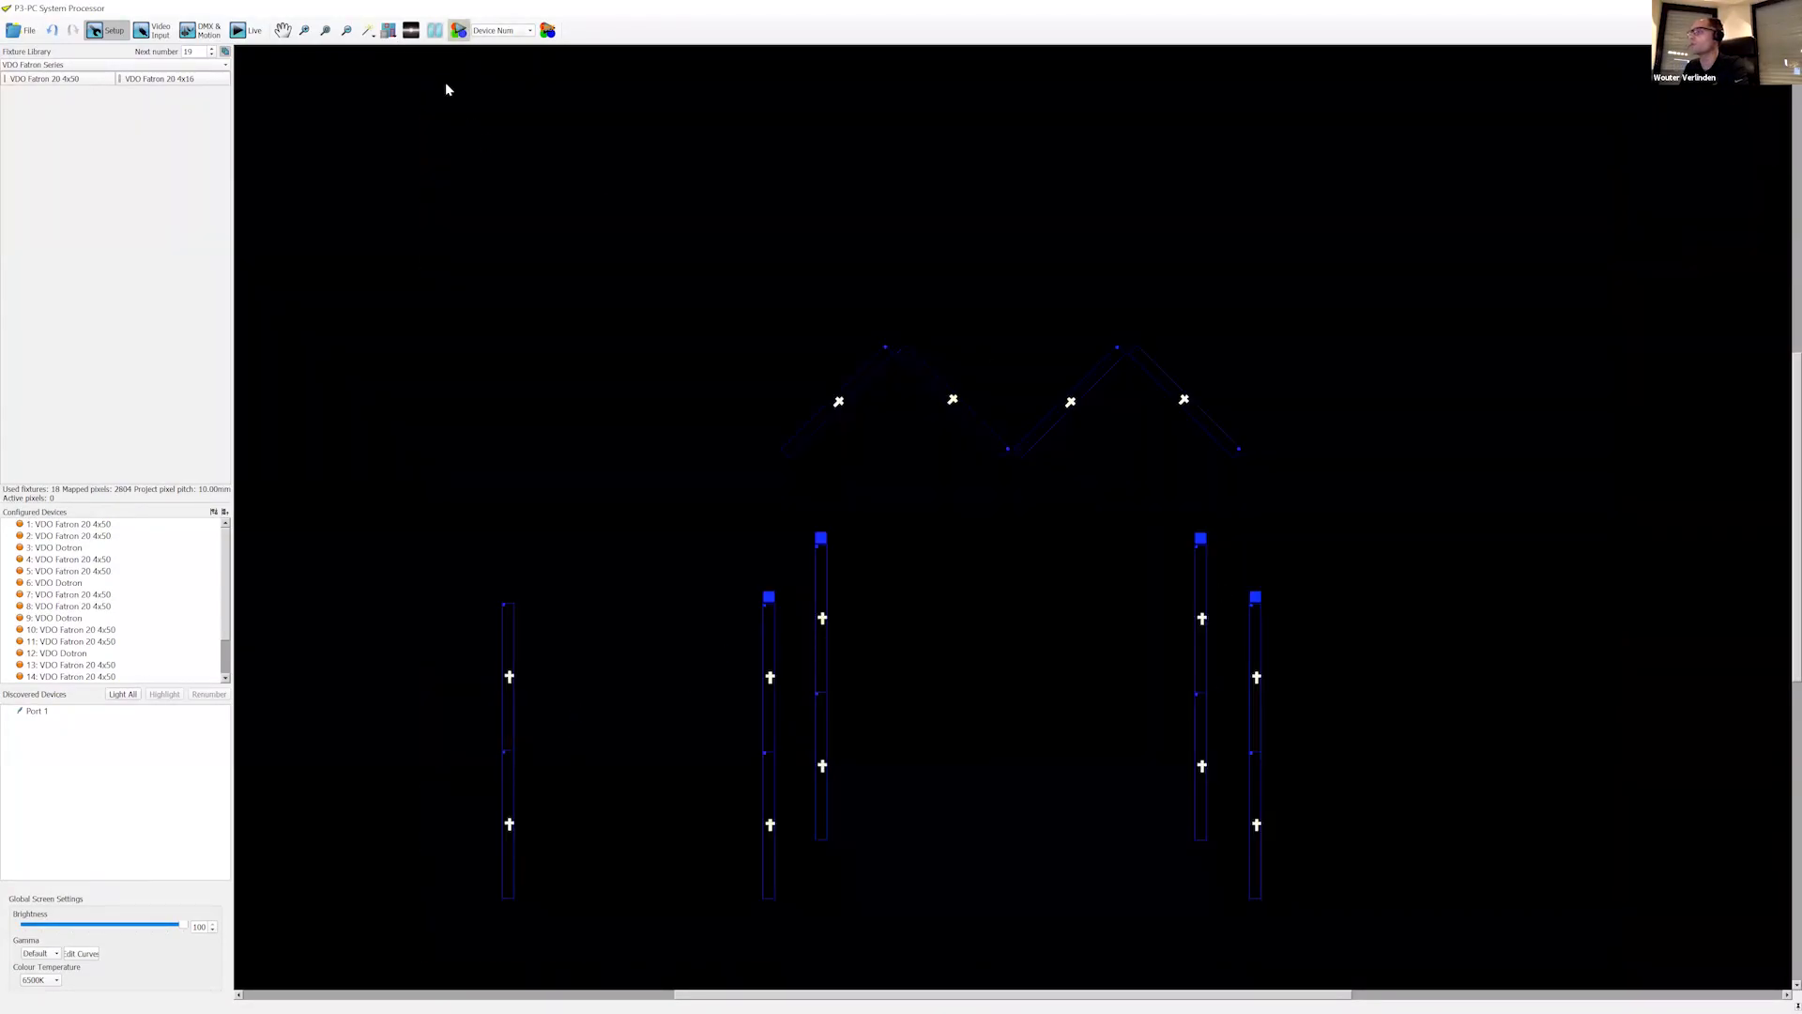
pyautogui.click(500, 31)
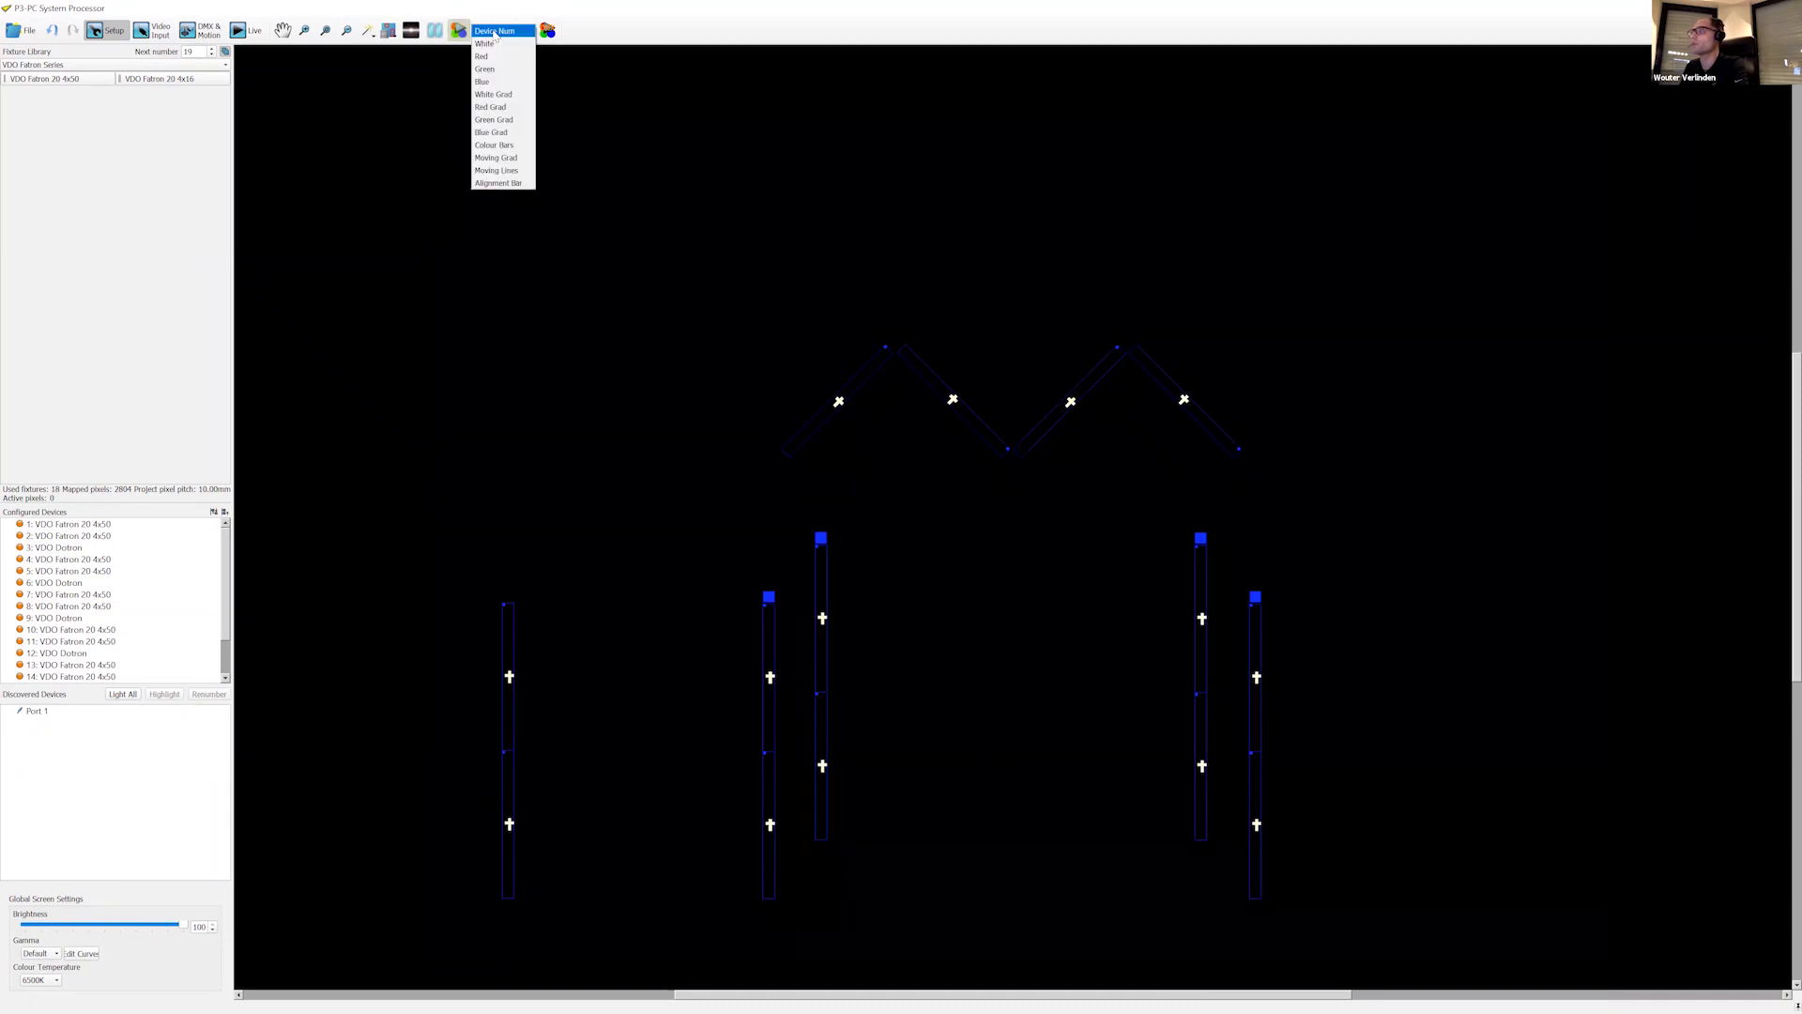
pyautogui.click(506, 171)
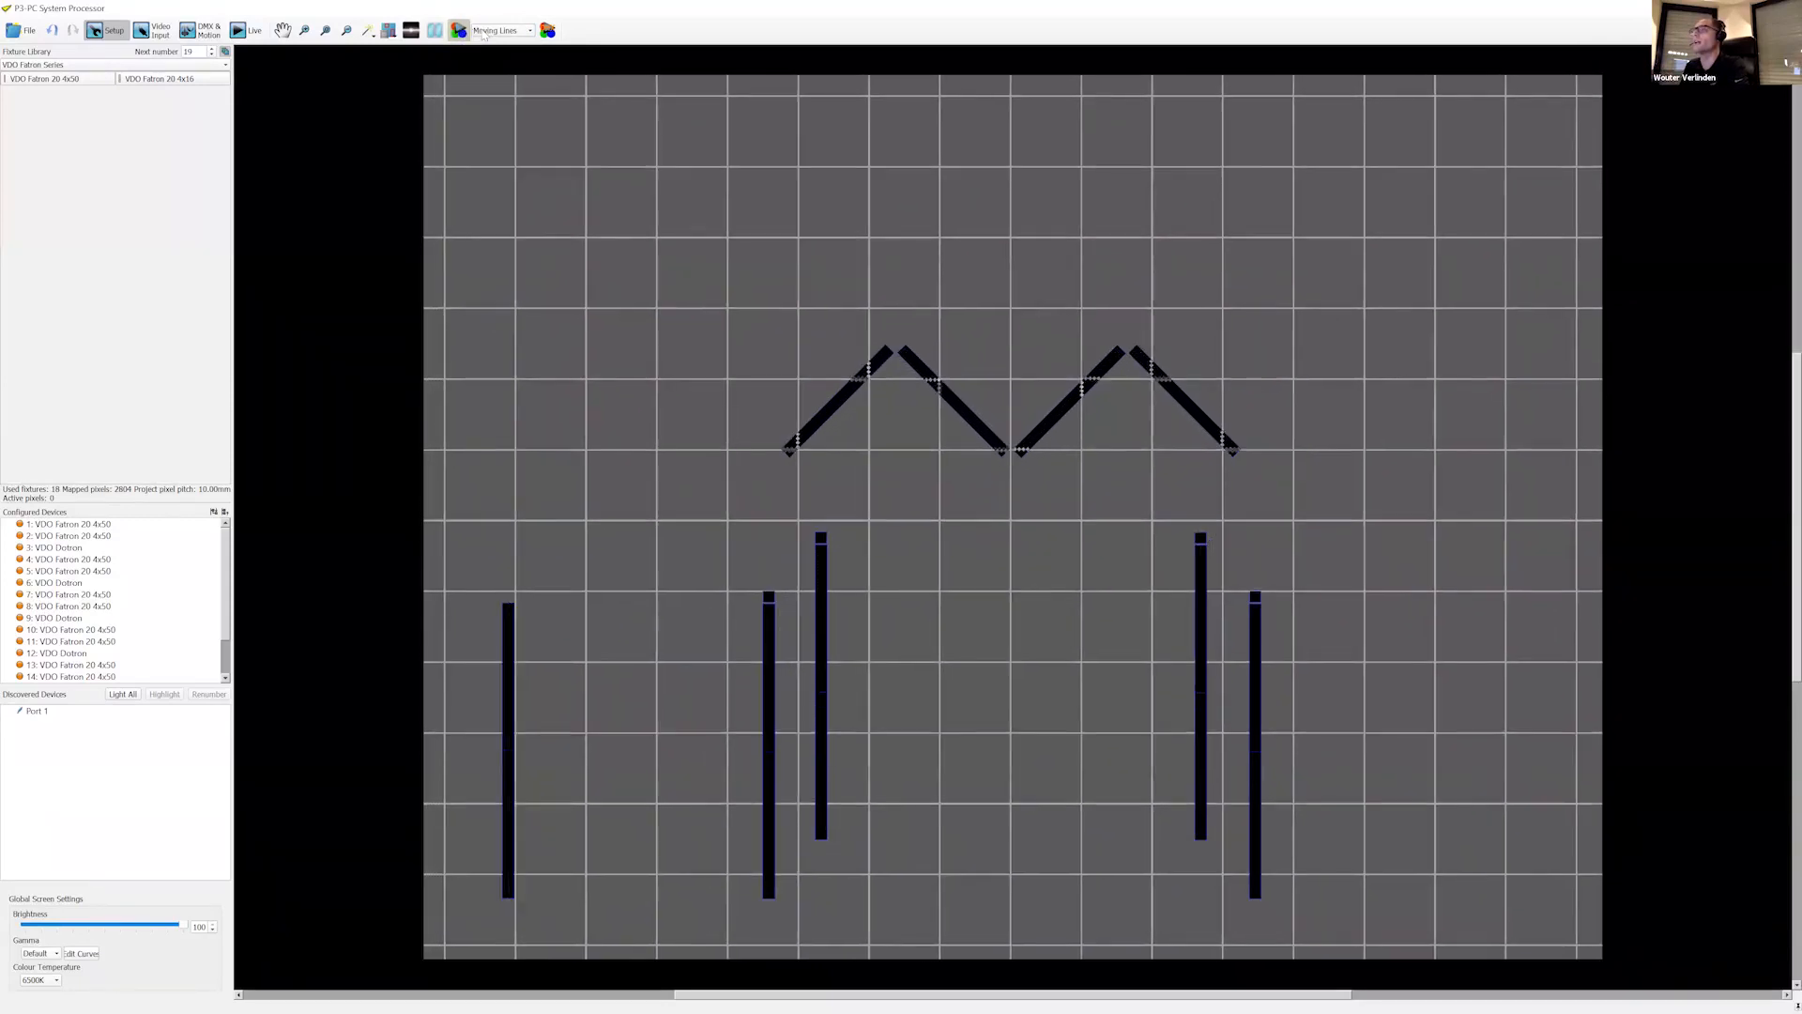
# Step: Change the test pattern to Alignment Bar, widen the red bar and rotate it to 20°
pyautogui.click(487, 31)
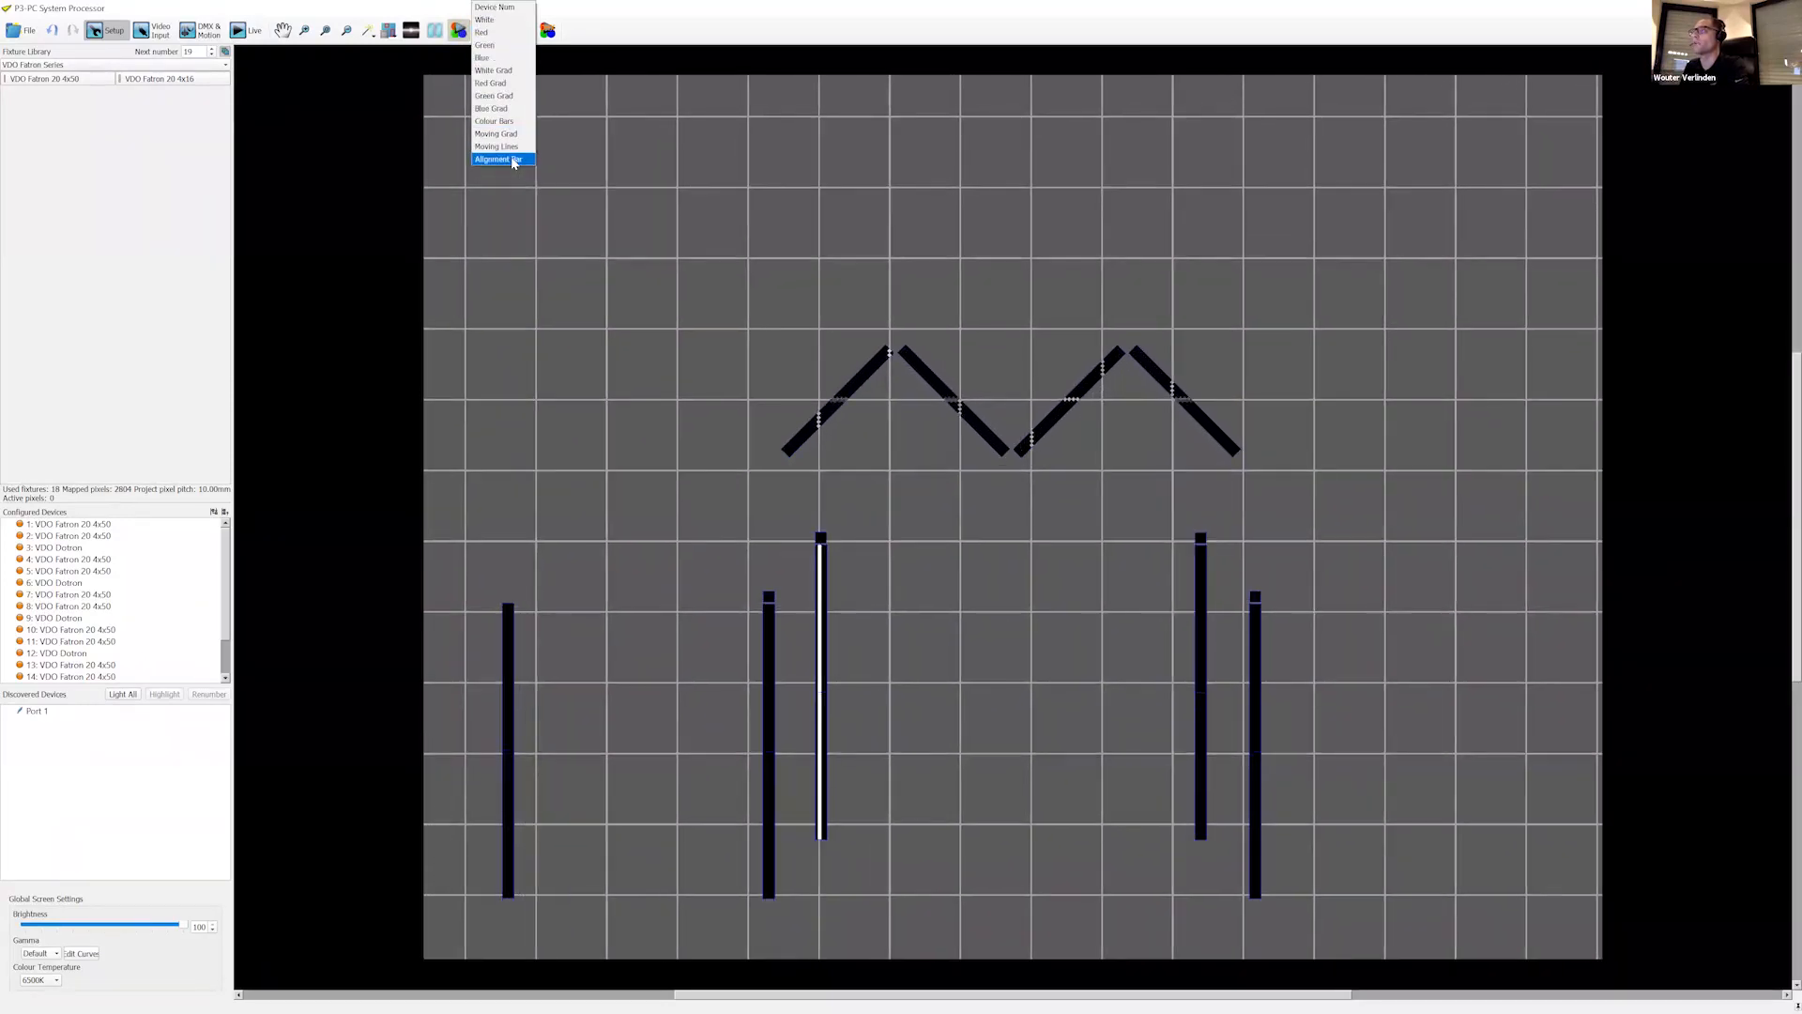
pyautogui.click(512, 160)
pyautogui.moveTo(1679, 93); pyautogui.dragTo(1747, 70)
pyautogui.scroll(6, 1593, 53)
pyautogui.scroll(3, 1593, 53)
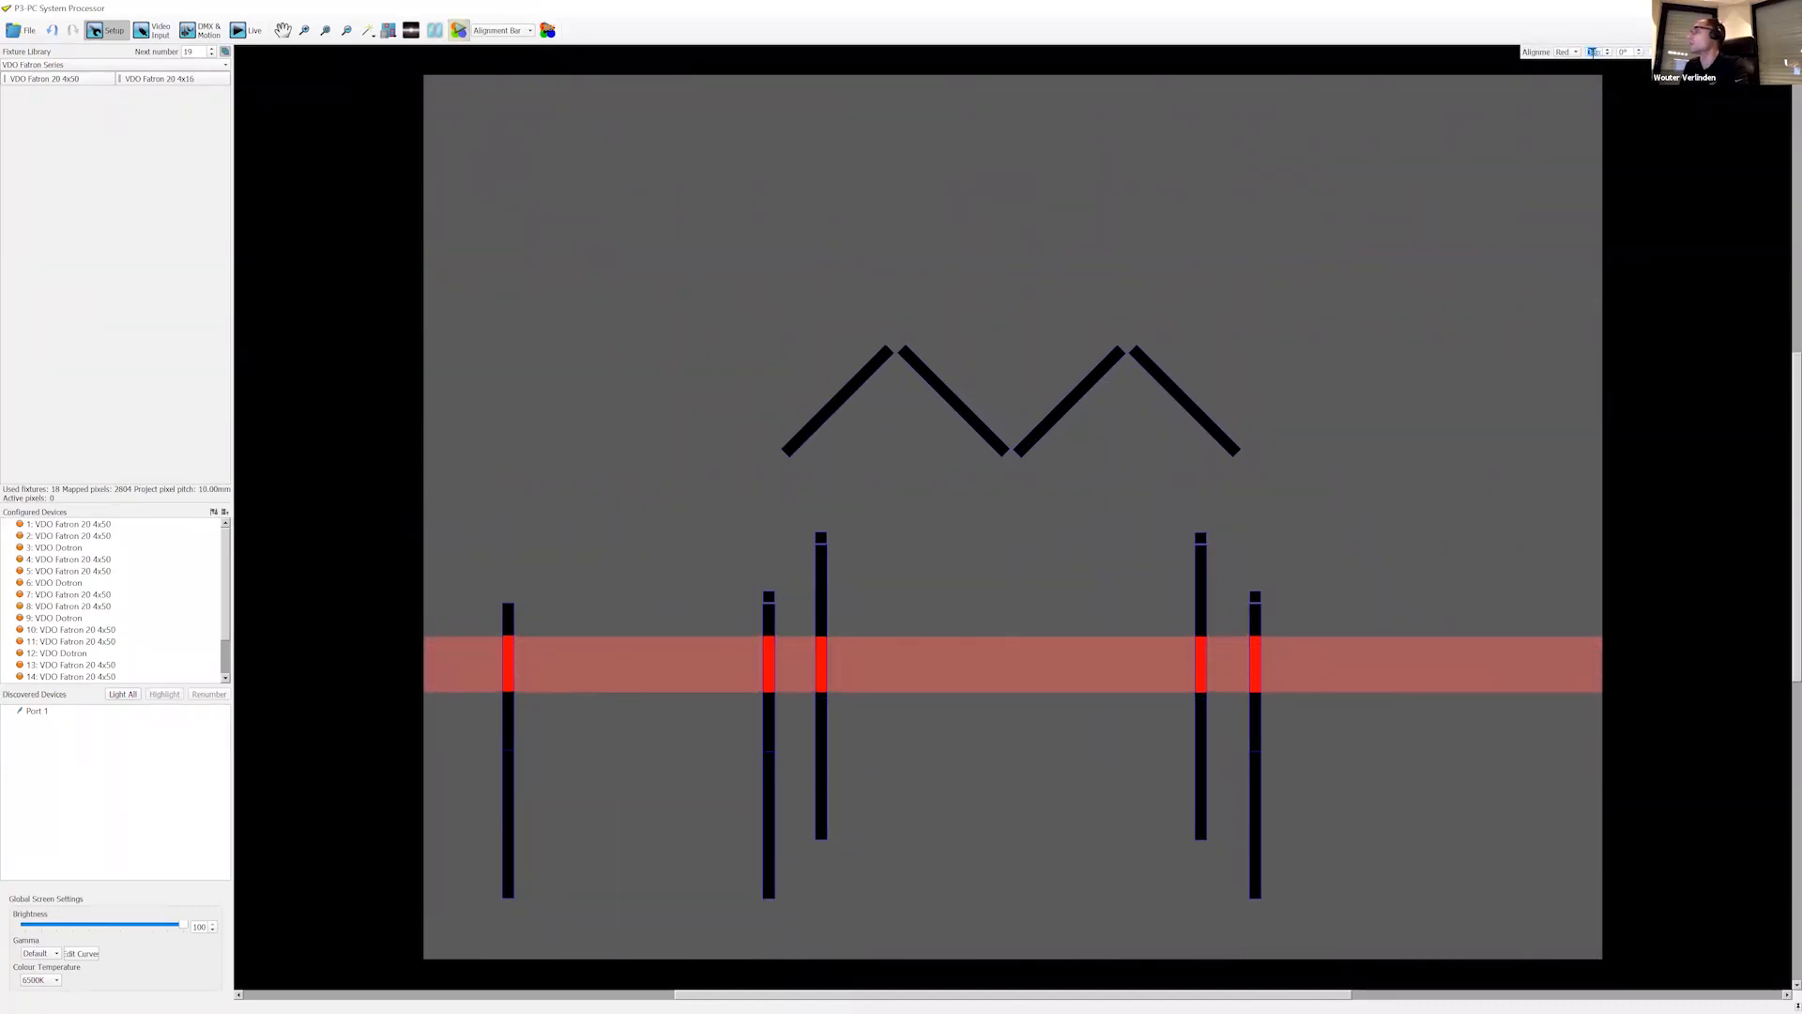
pyautogui.scroll(3, 1625, 52)
pyautogui.scroll(8, 1625, 52)
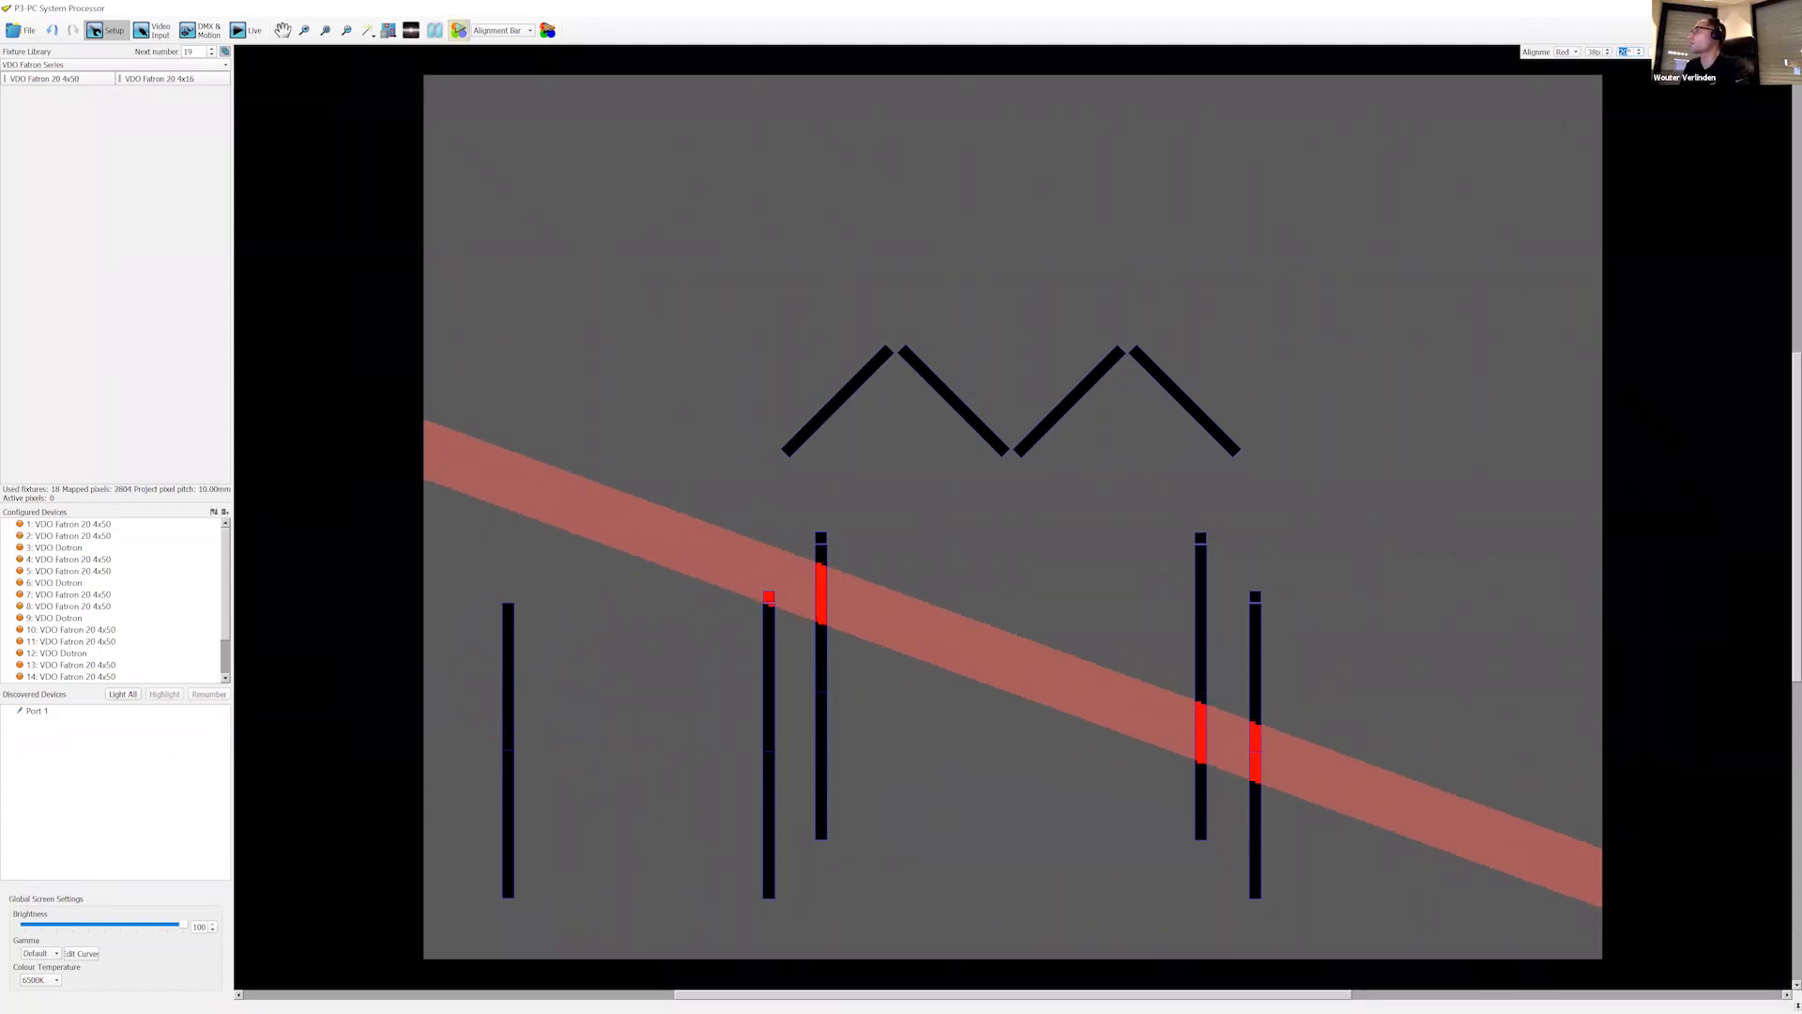
# Step: Sweep the angled red alignment bar up and then down across the fixtures on the stage
pyautogui.moveTo(1746, 53); pyautogui.dragTo(1737, 53)
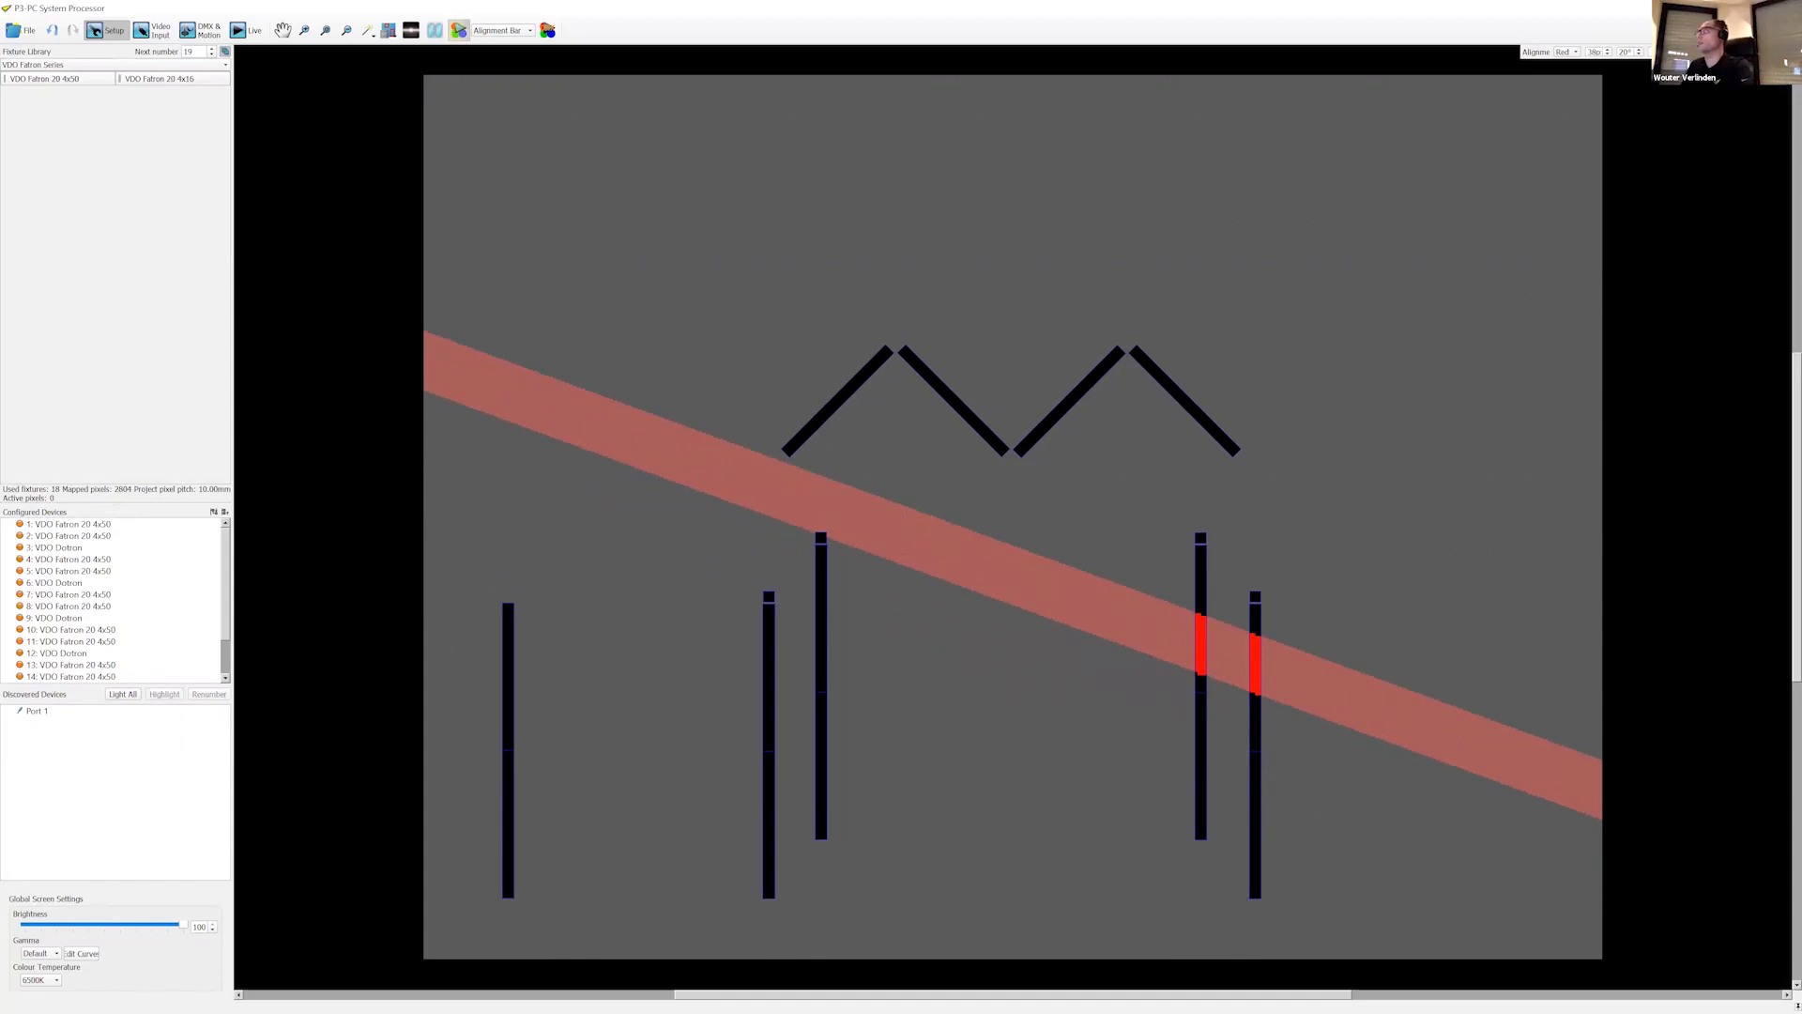
pyautogui.moveTo(1737, 53); pyautogui.dragTo(1730, 53)
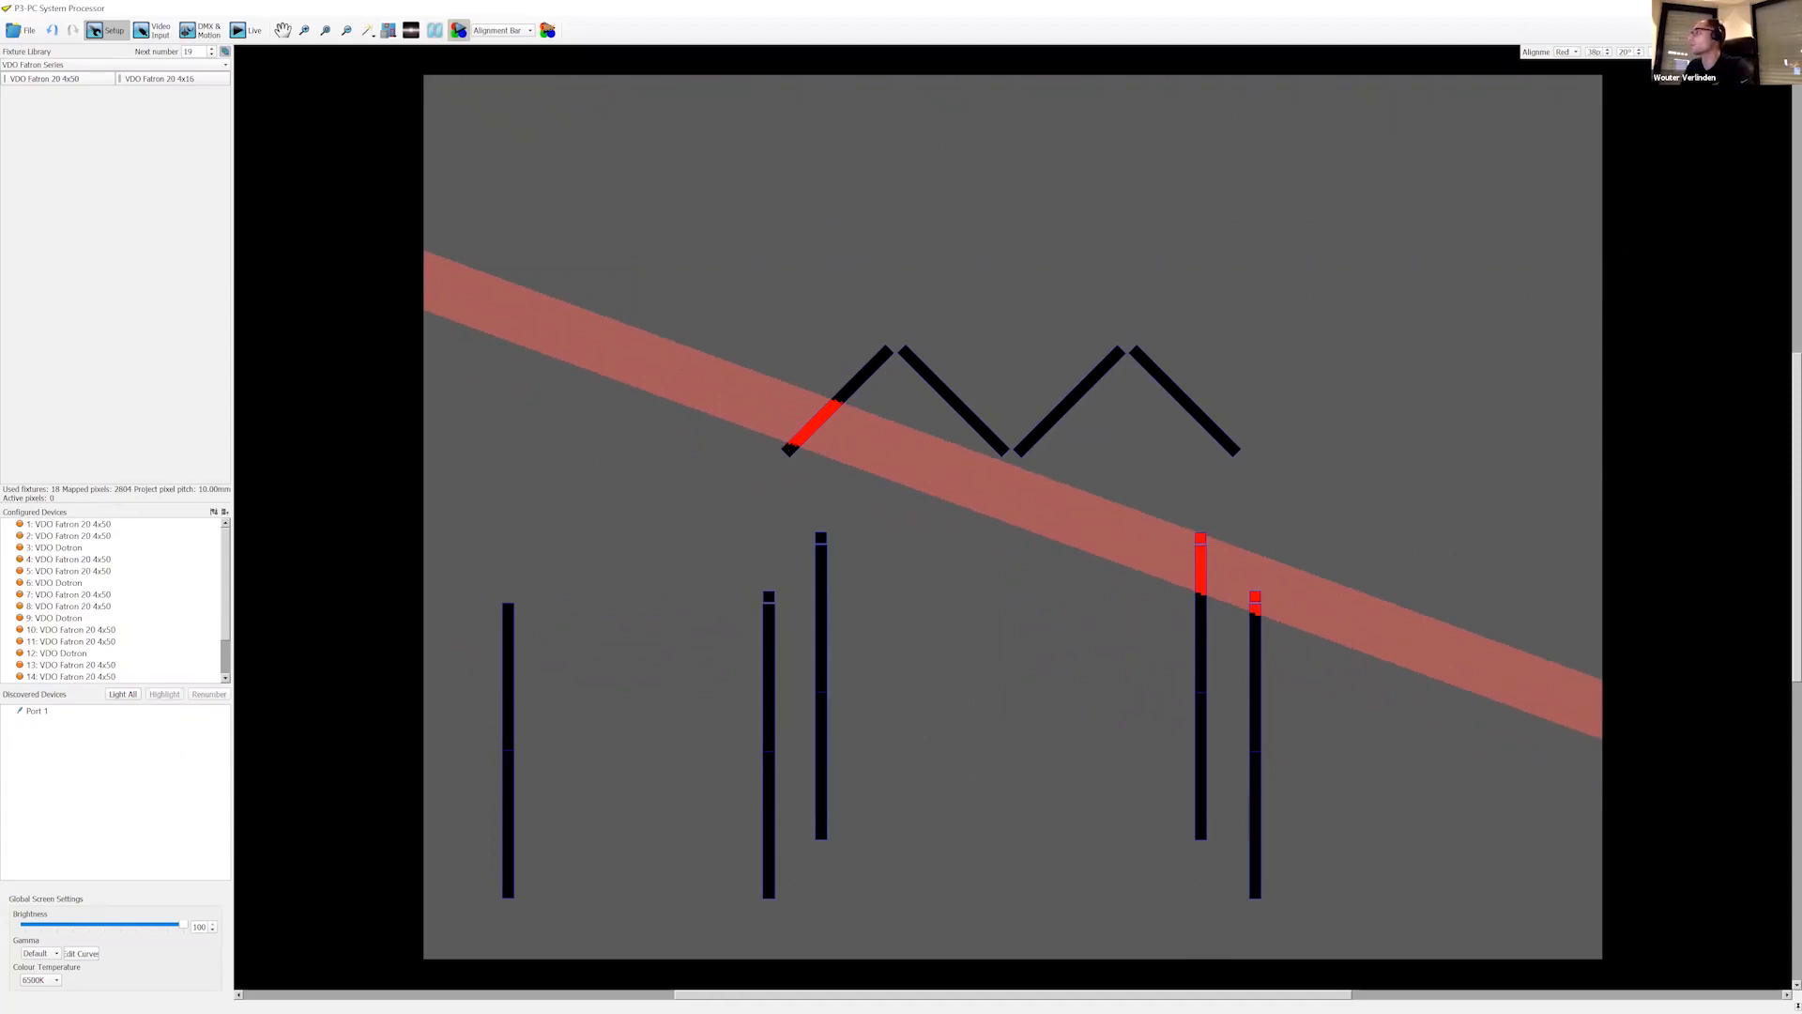
pyautogui.scroll(1, 1731, 58)
pyautogui.scroll(7, 1731, 53)
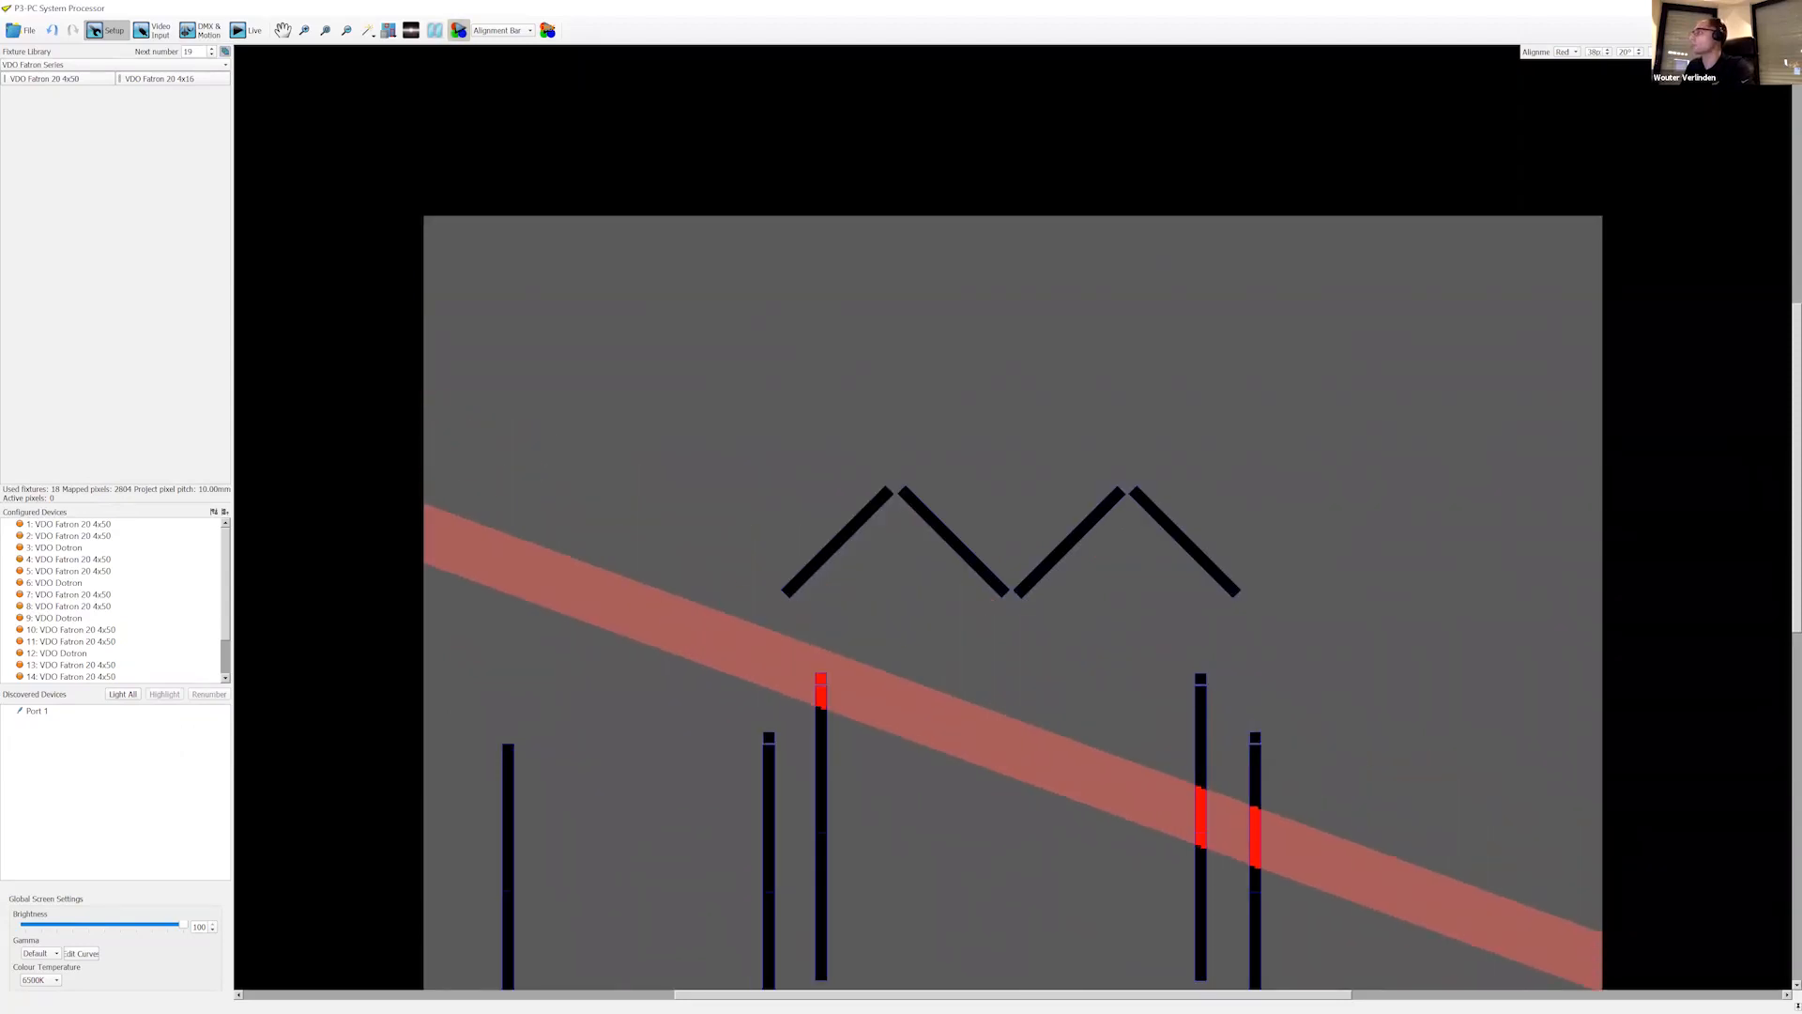
pyautogui.scroll(8, 1730, 53)
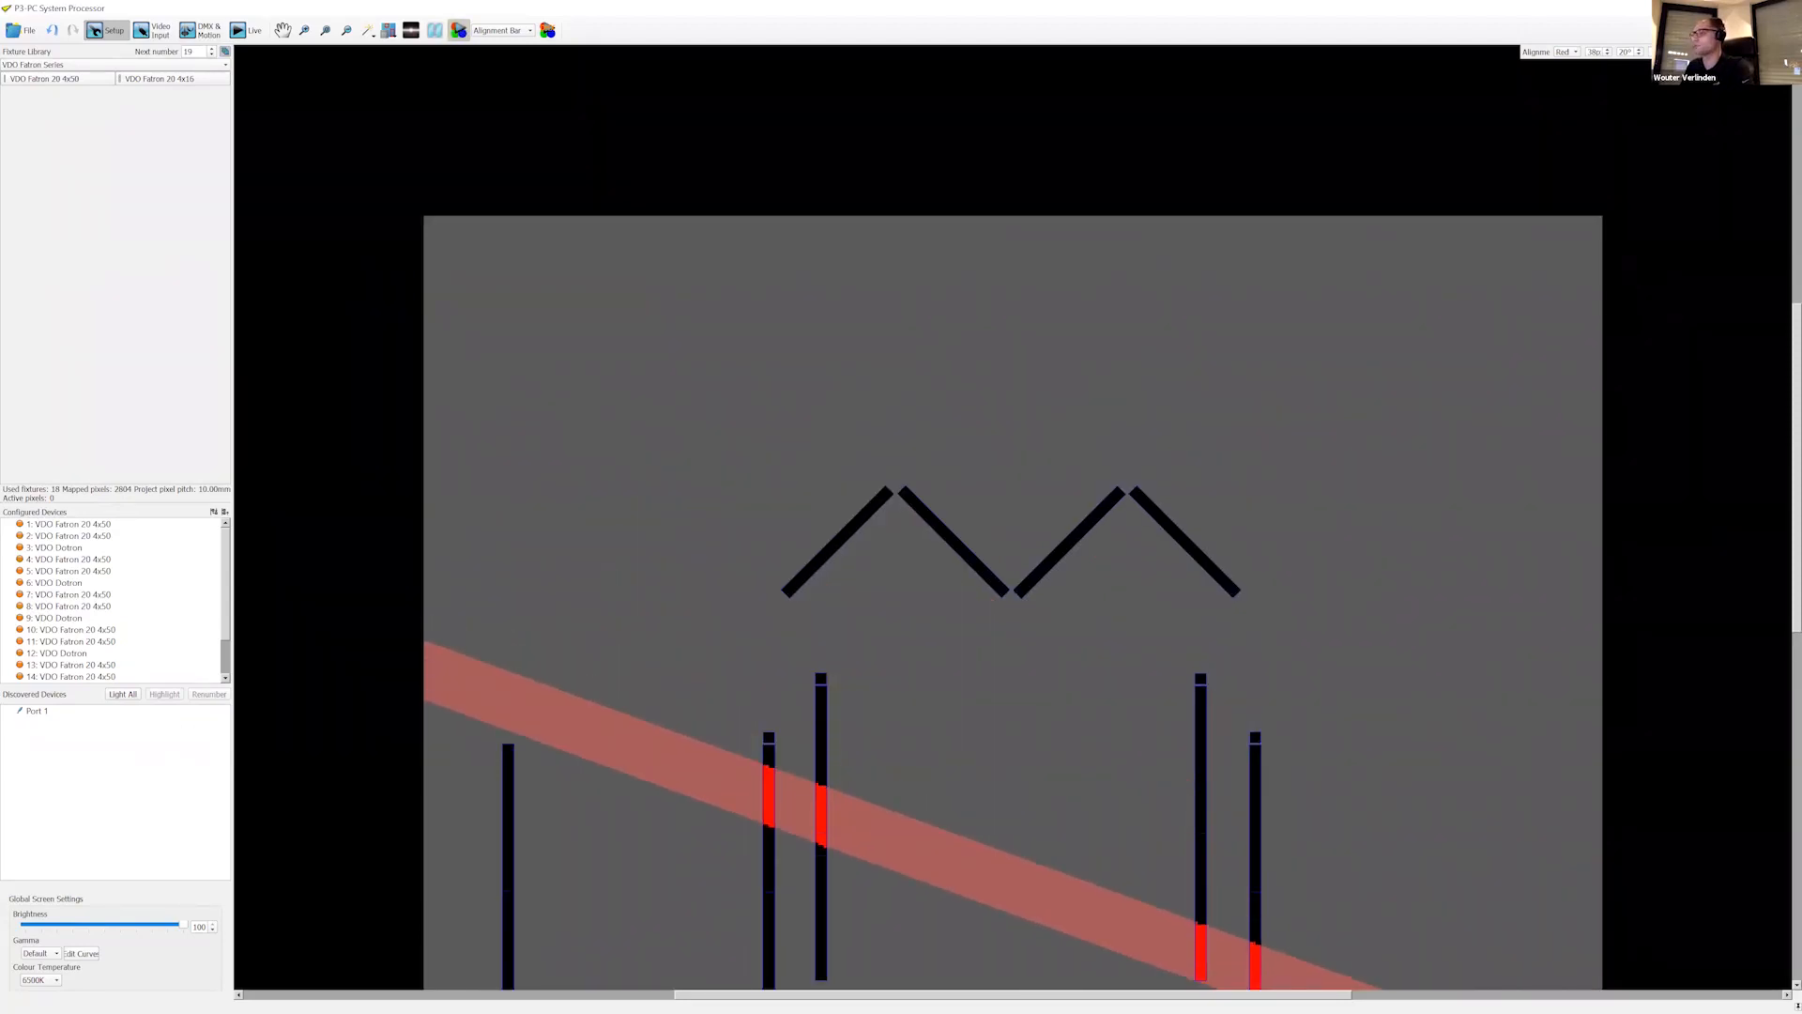
pyautogui.scroll(2, 1730, 52)
pyautogui.scroll(-1, 1339, 189)
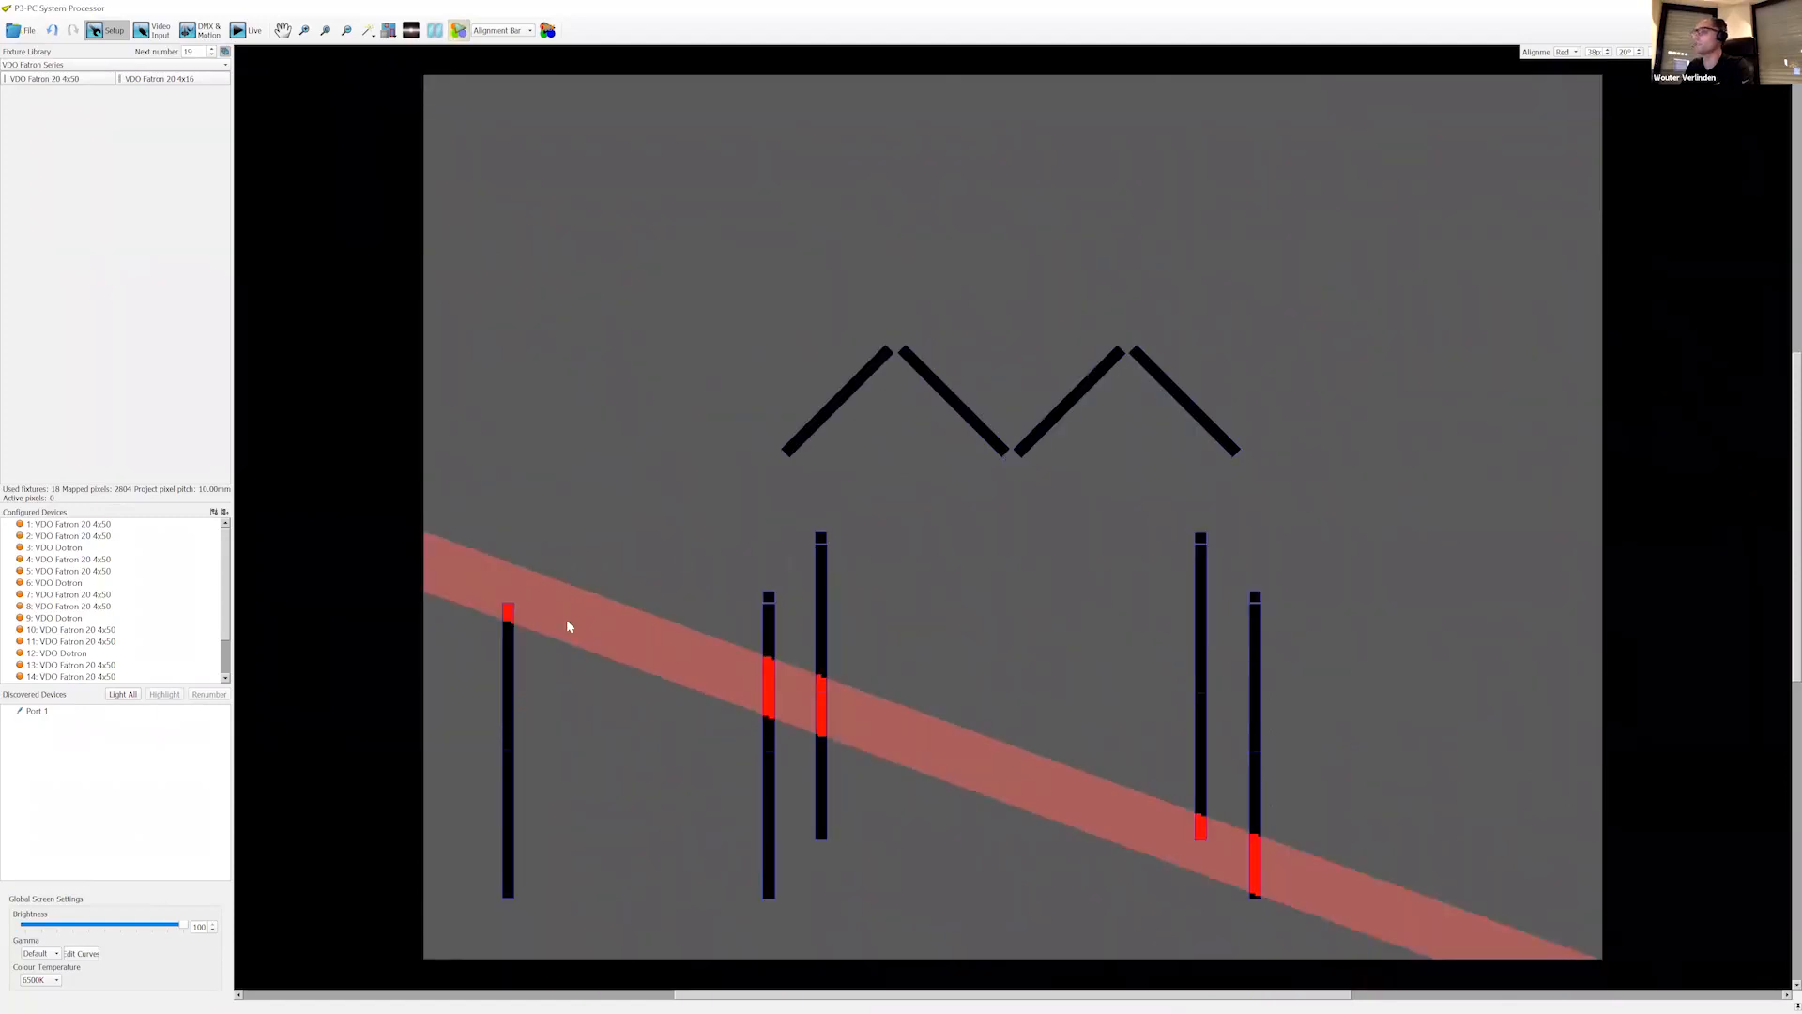
# Step: Select the upper VDO Fatron in the far-left column and nudge it to about x 550 mm, y 3540 mm
pyautogui.click(506, 658)
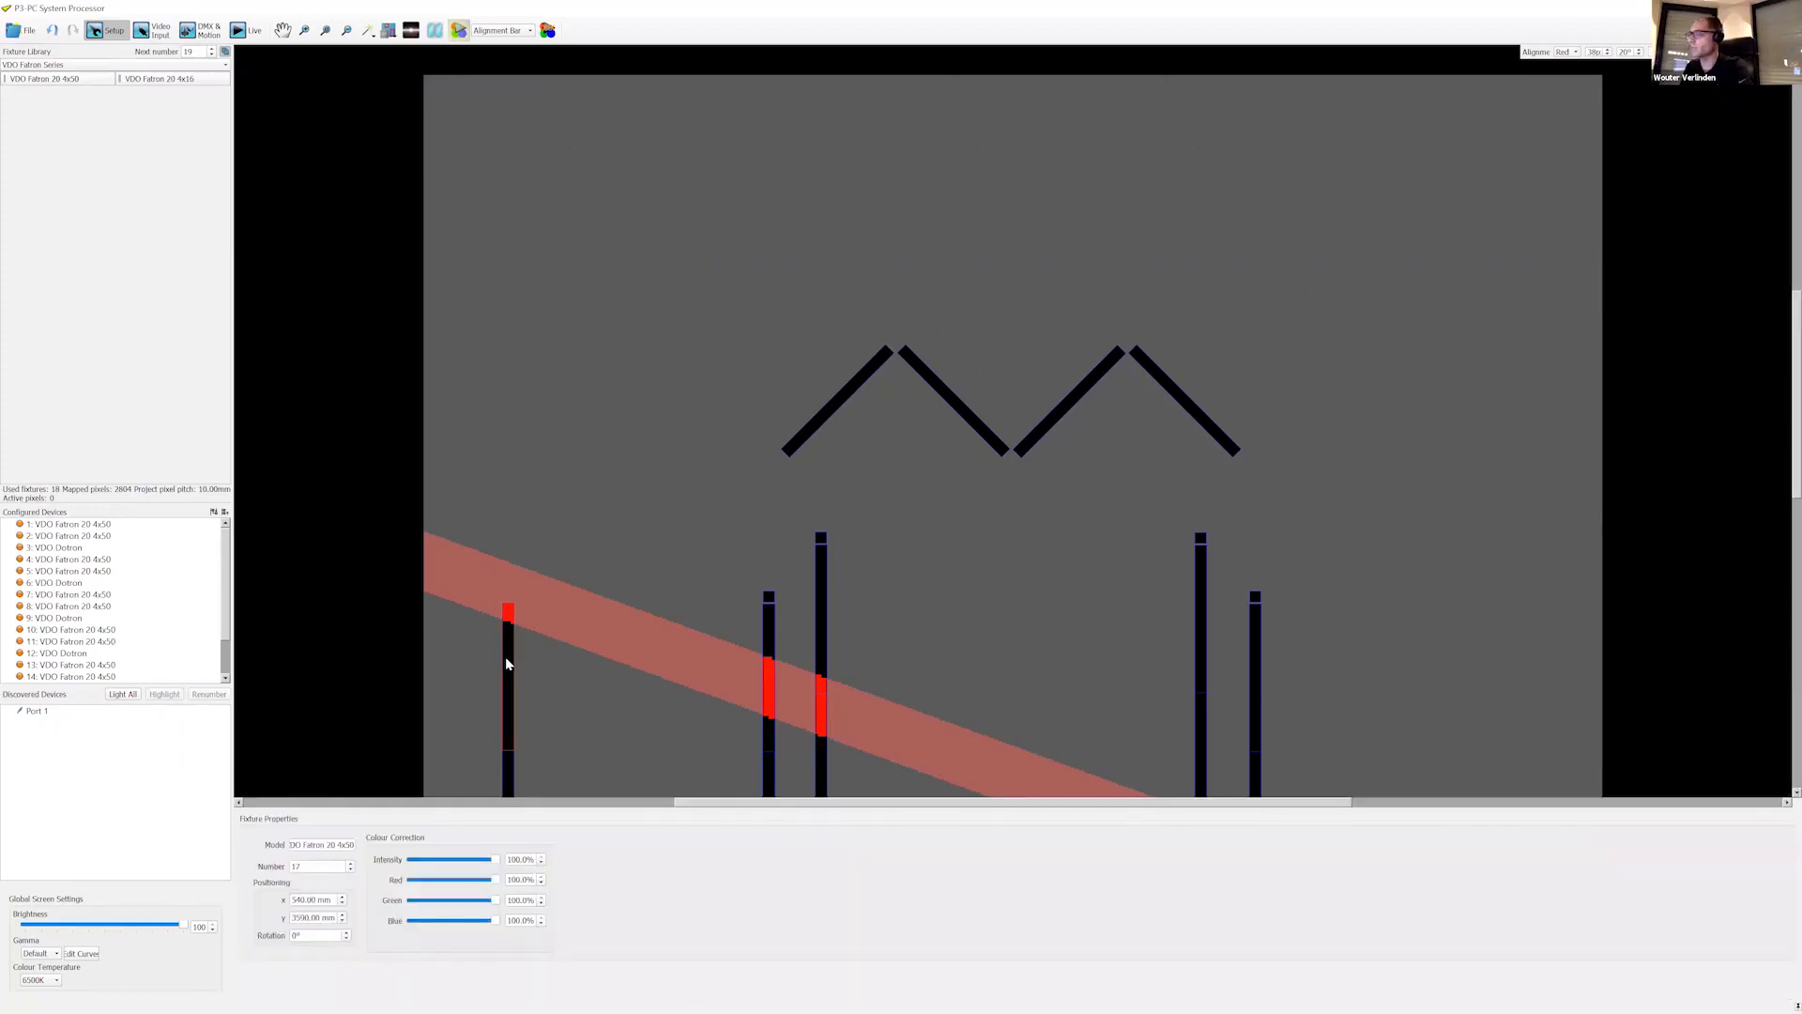
pyautogui.moveTo(505, 656); pyautogui.dragTo(503, 646)
pyautogui.press('Right')
pyautogui.press('Up')
pyautogui.press('Down')
pyautogui.press('Down')
pyautogui.press('Down')
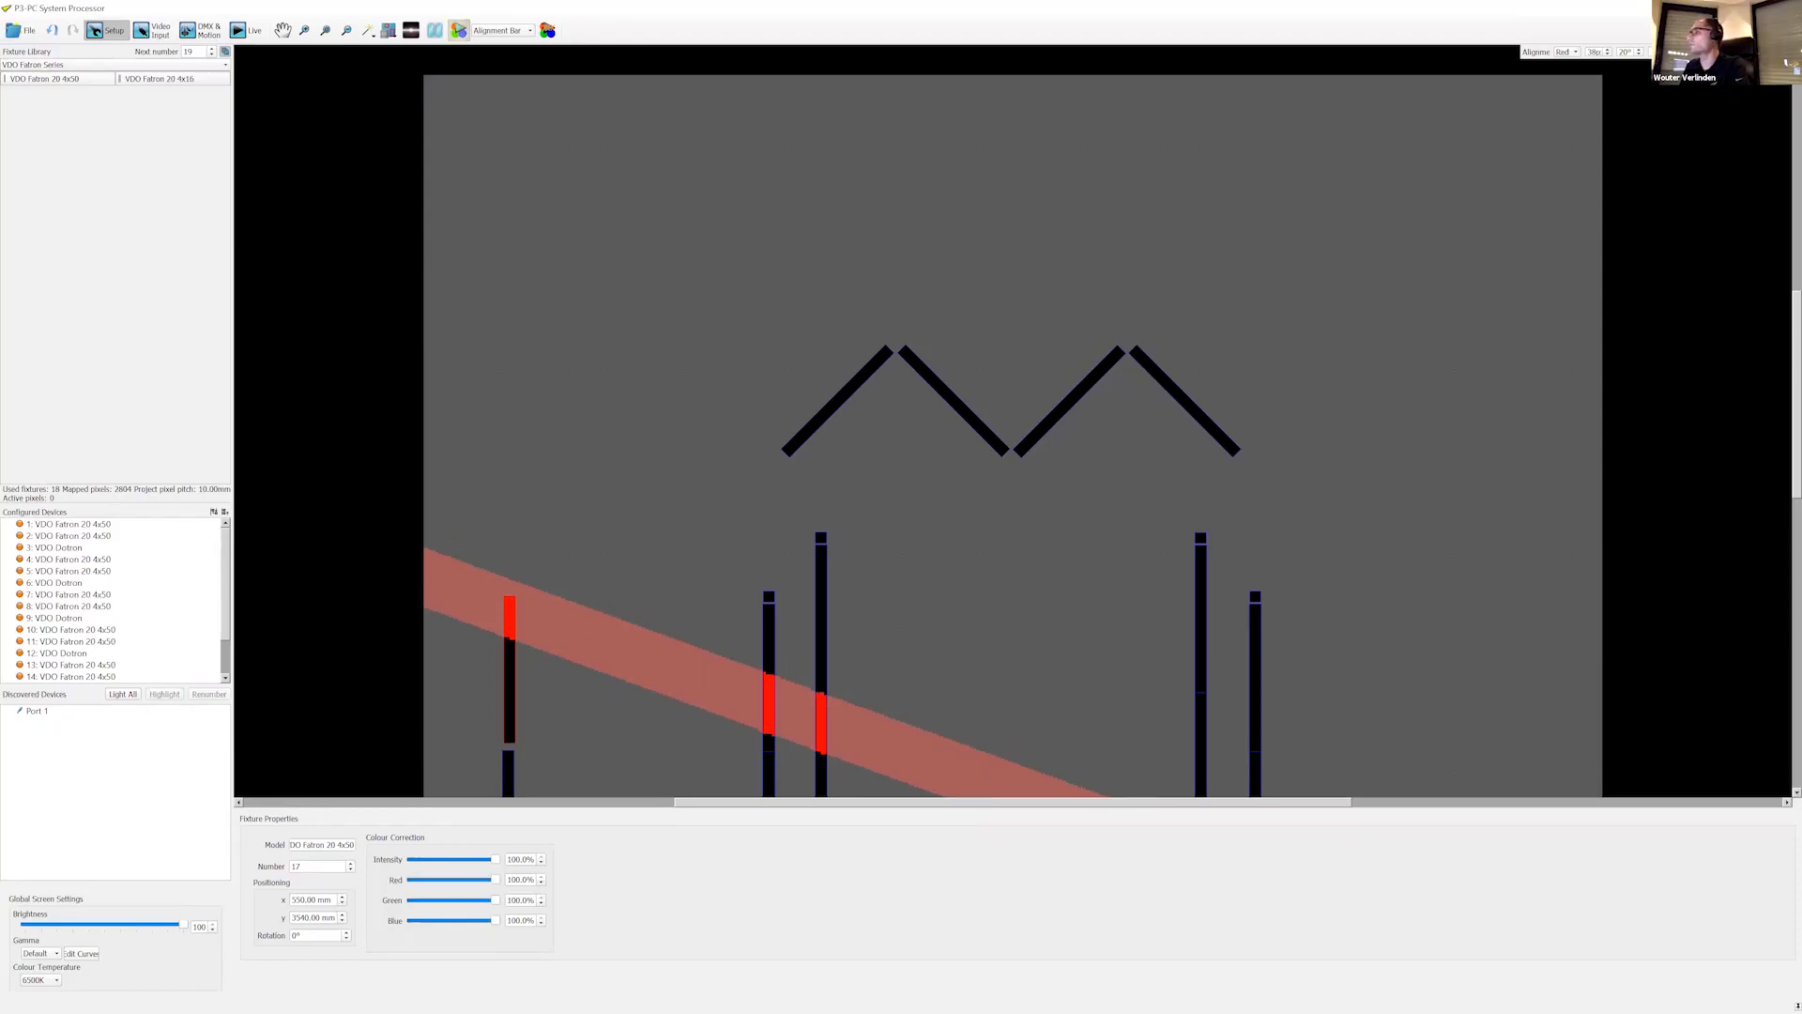
# Step: Move the upper far-left VDO Fatron back flush on top of the lower one and deselect it
pyautogui.scroll(-2, 606, 507)
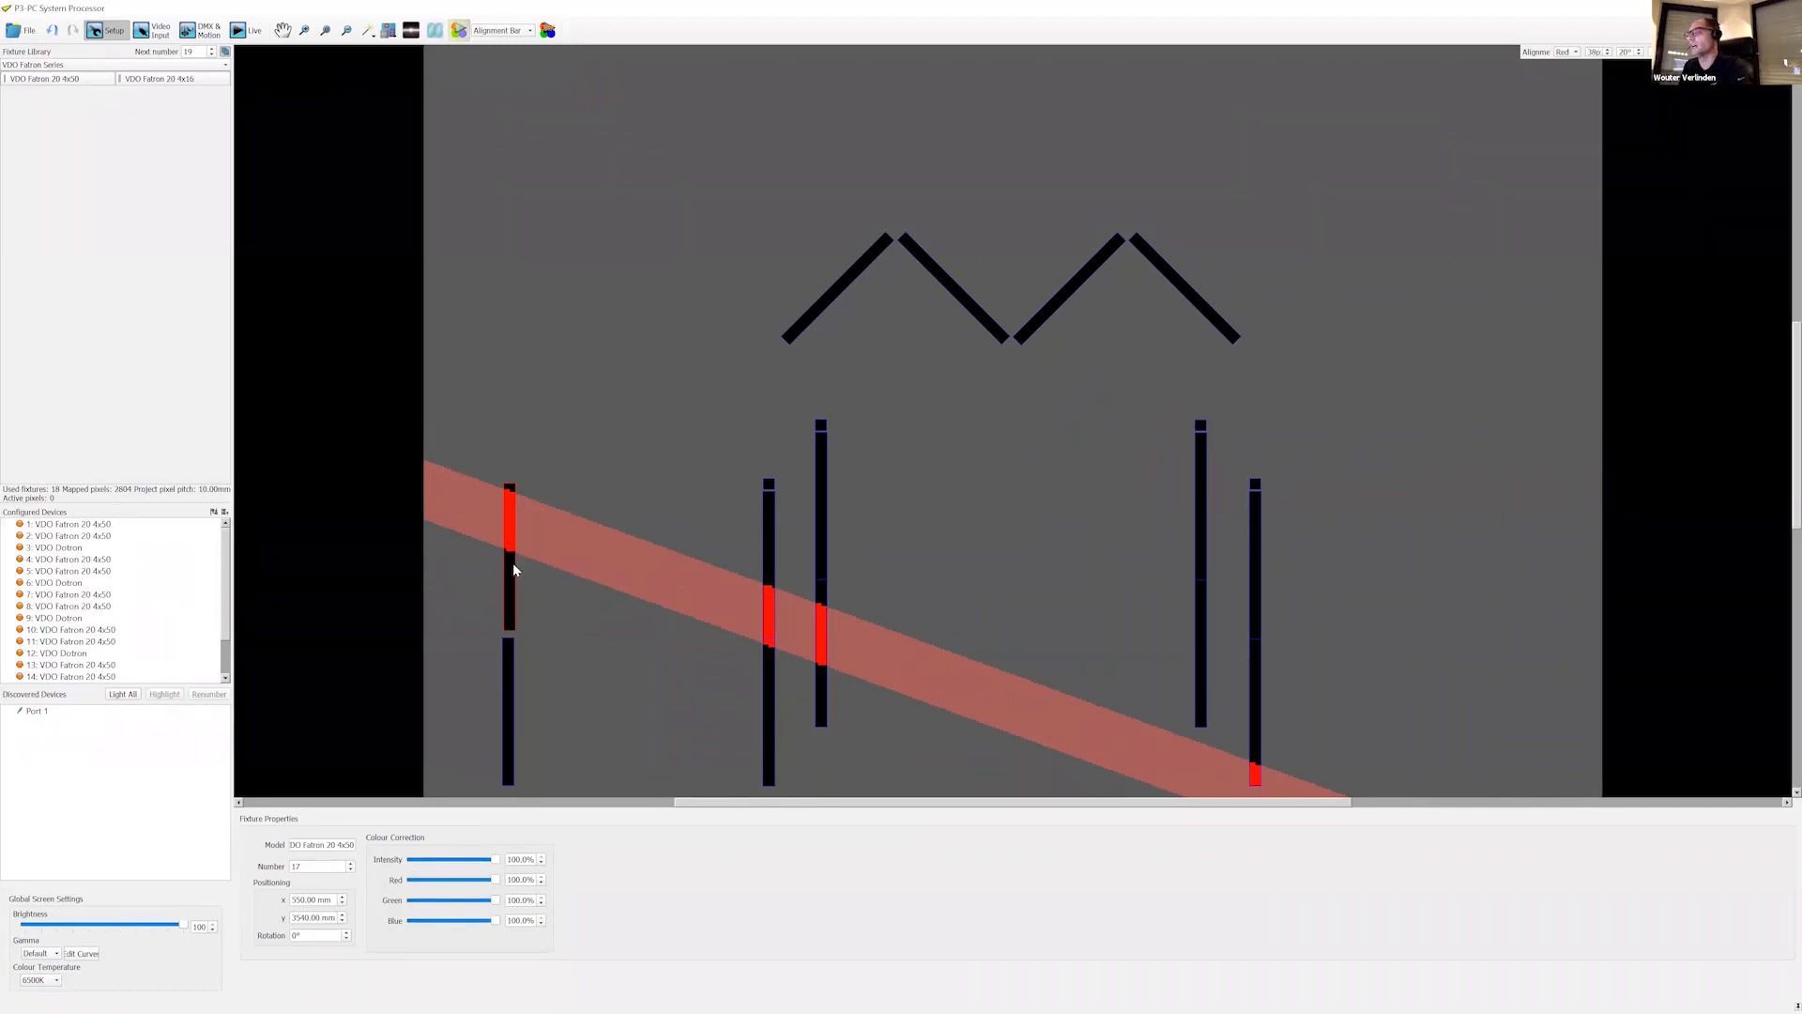
pyautogui.moveTo(514, 564); pyautogui.dragTo(509, 572)
pyautogui.click(392, 492)
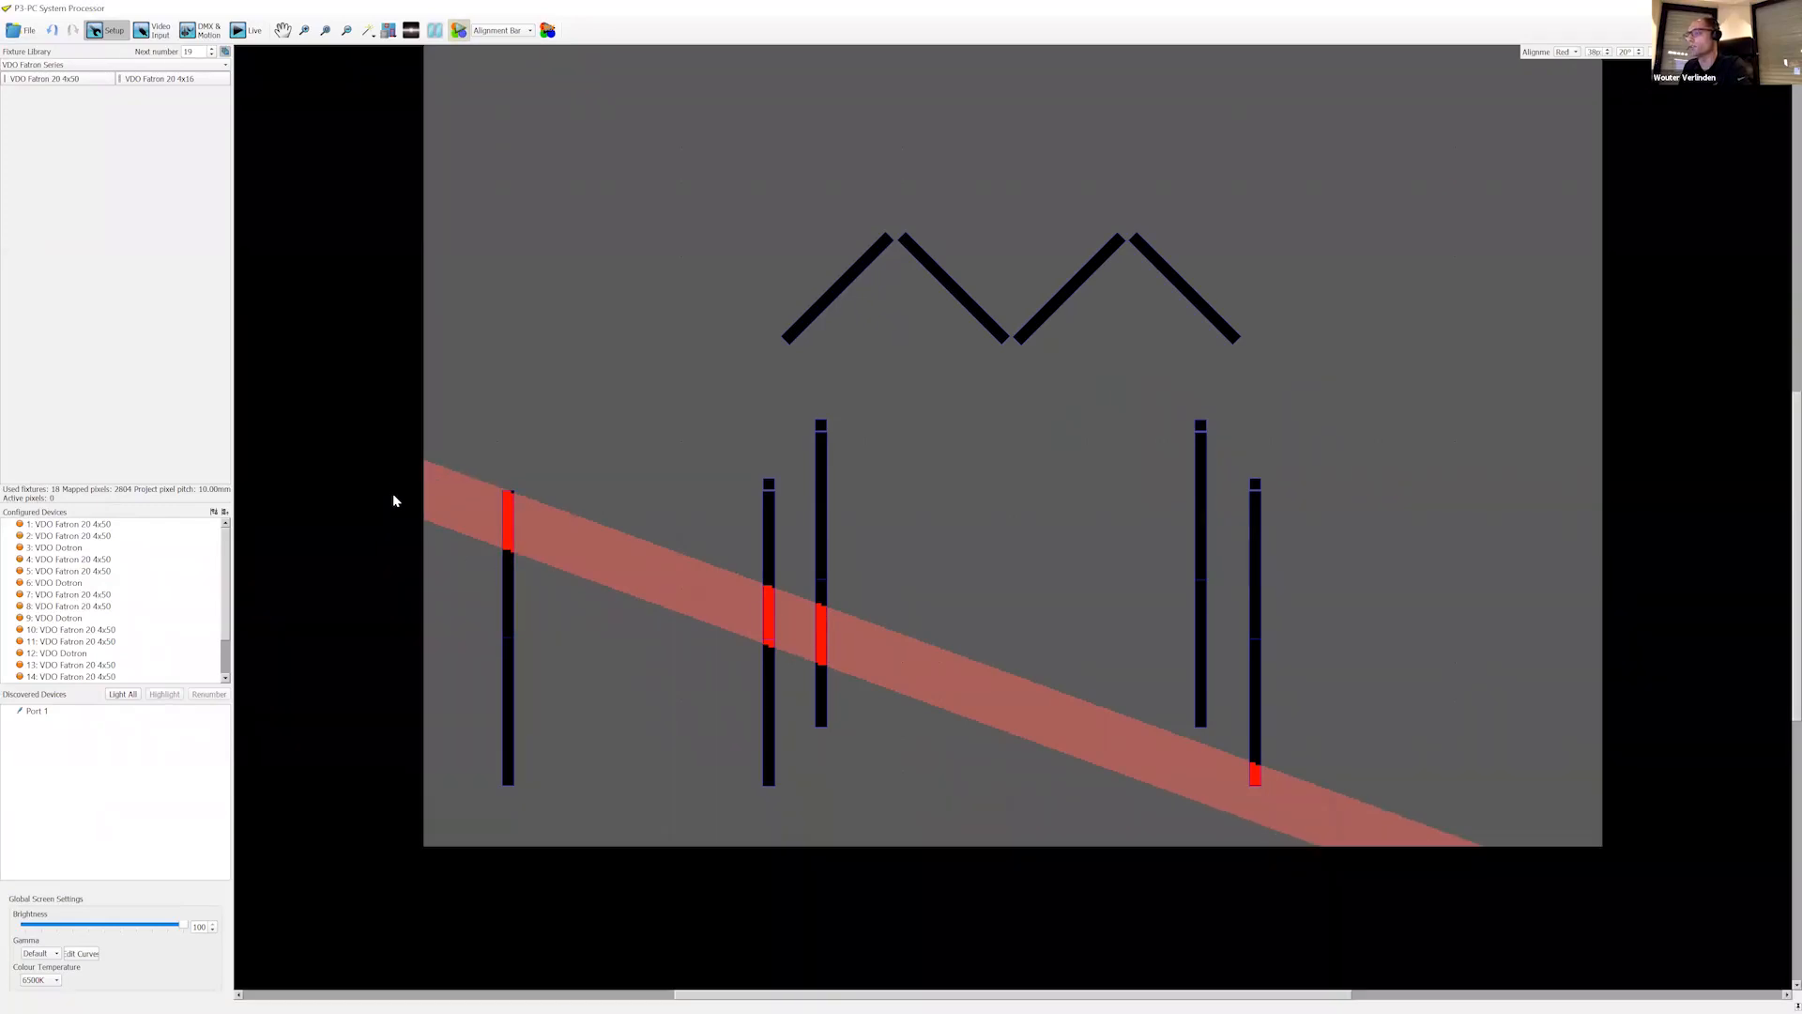
pyautogui.scroll(2, 397, 481)
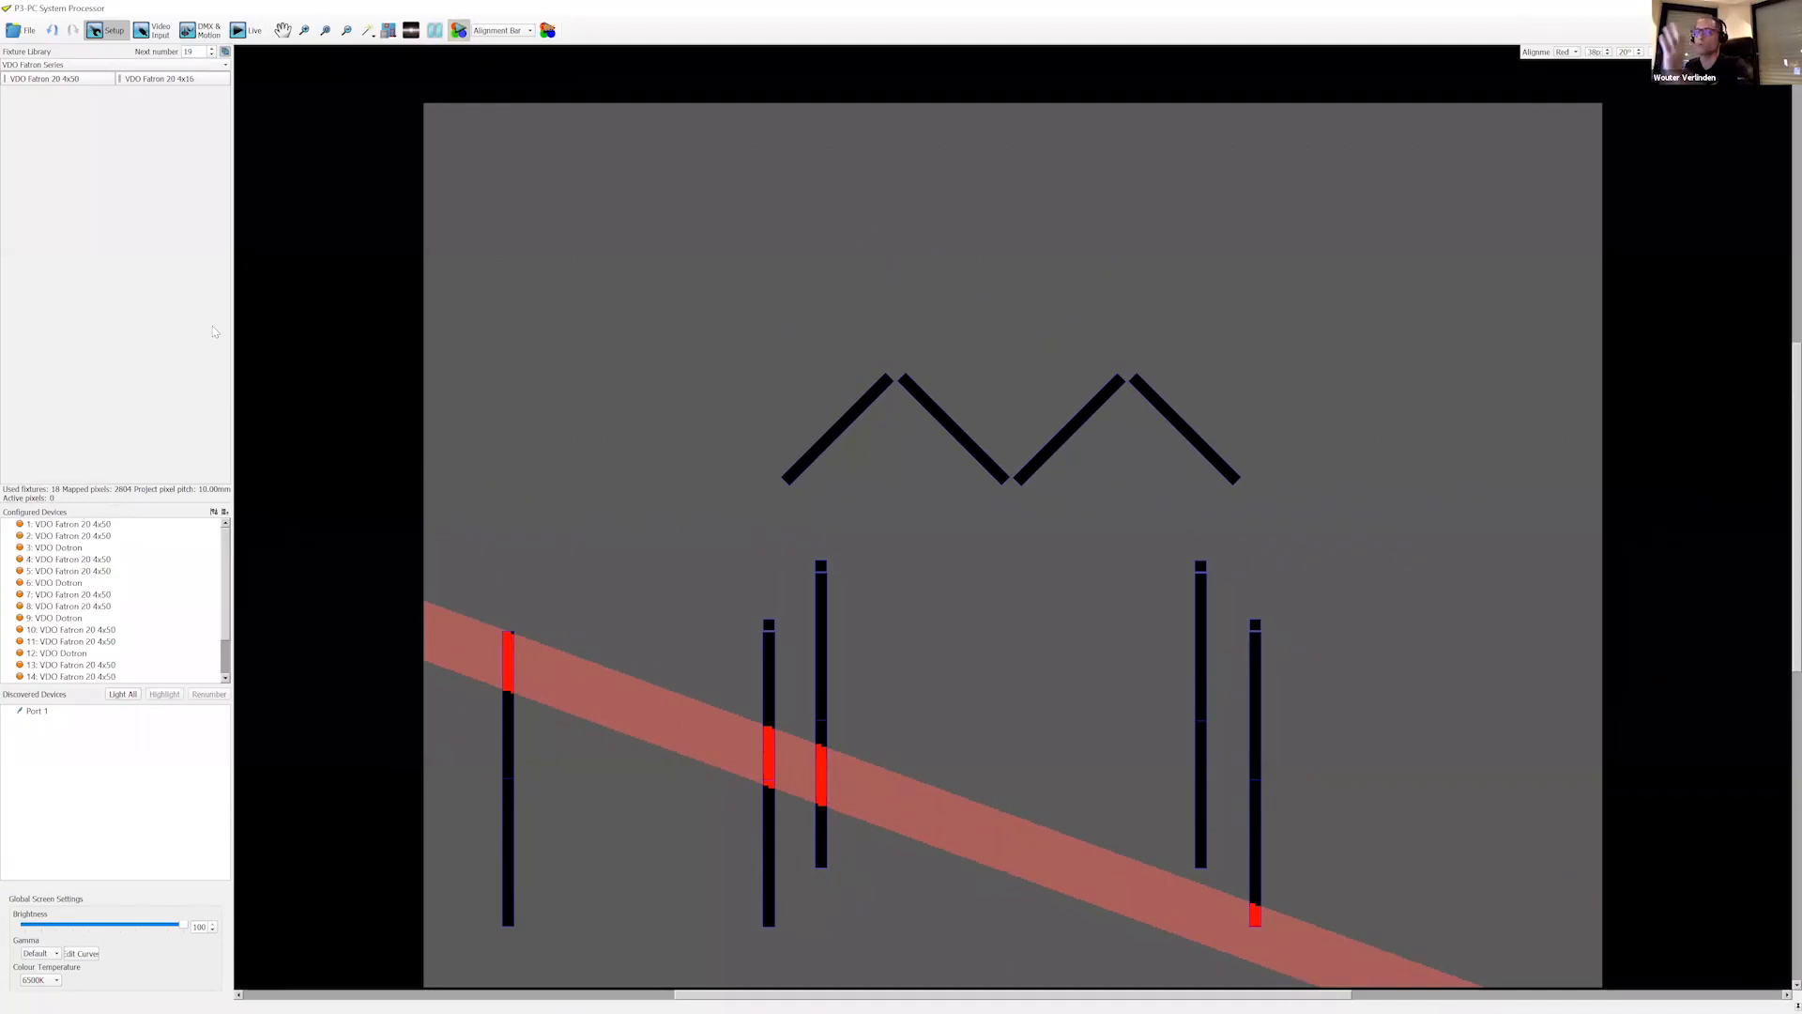
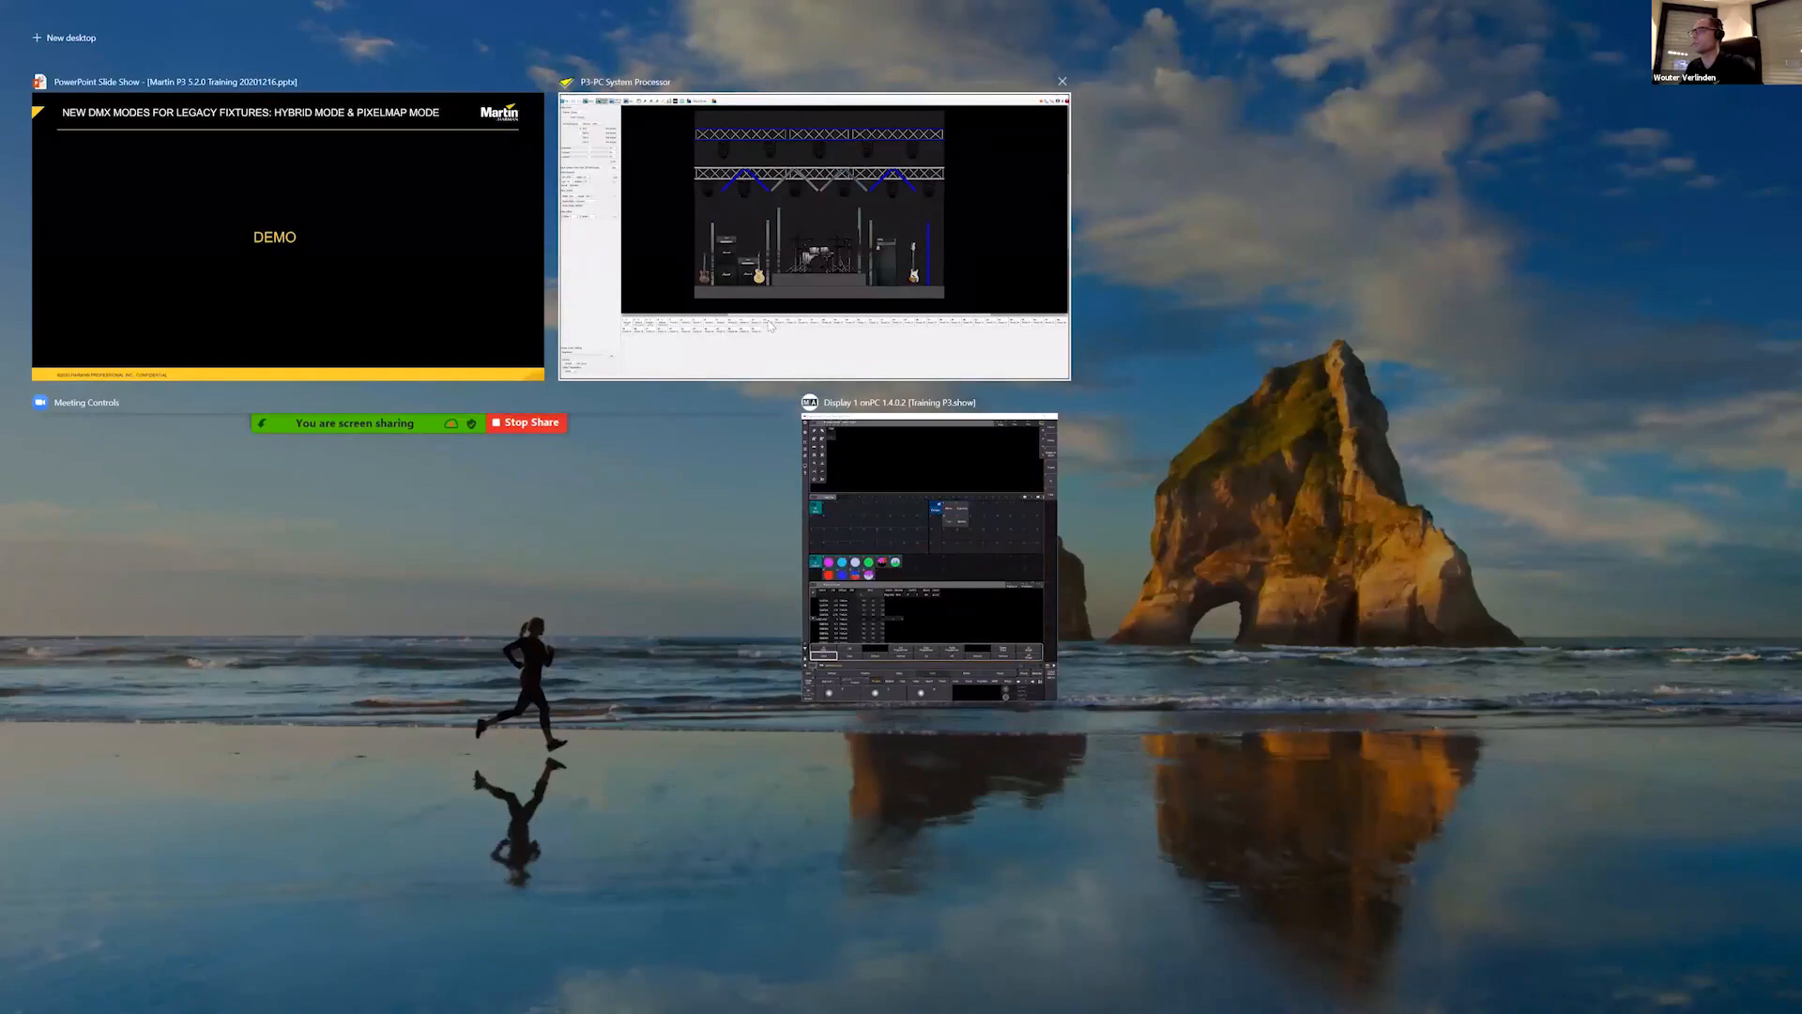
# Step: Switch to P3-PC System Processor and select the four VDO Fatron fixtures in the two columns flanking the drum kit
pyautogui.click(740, 347)
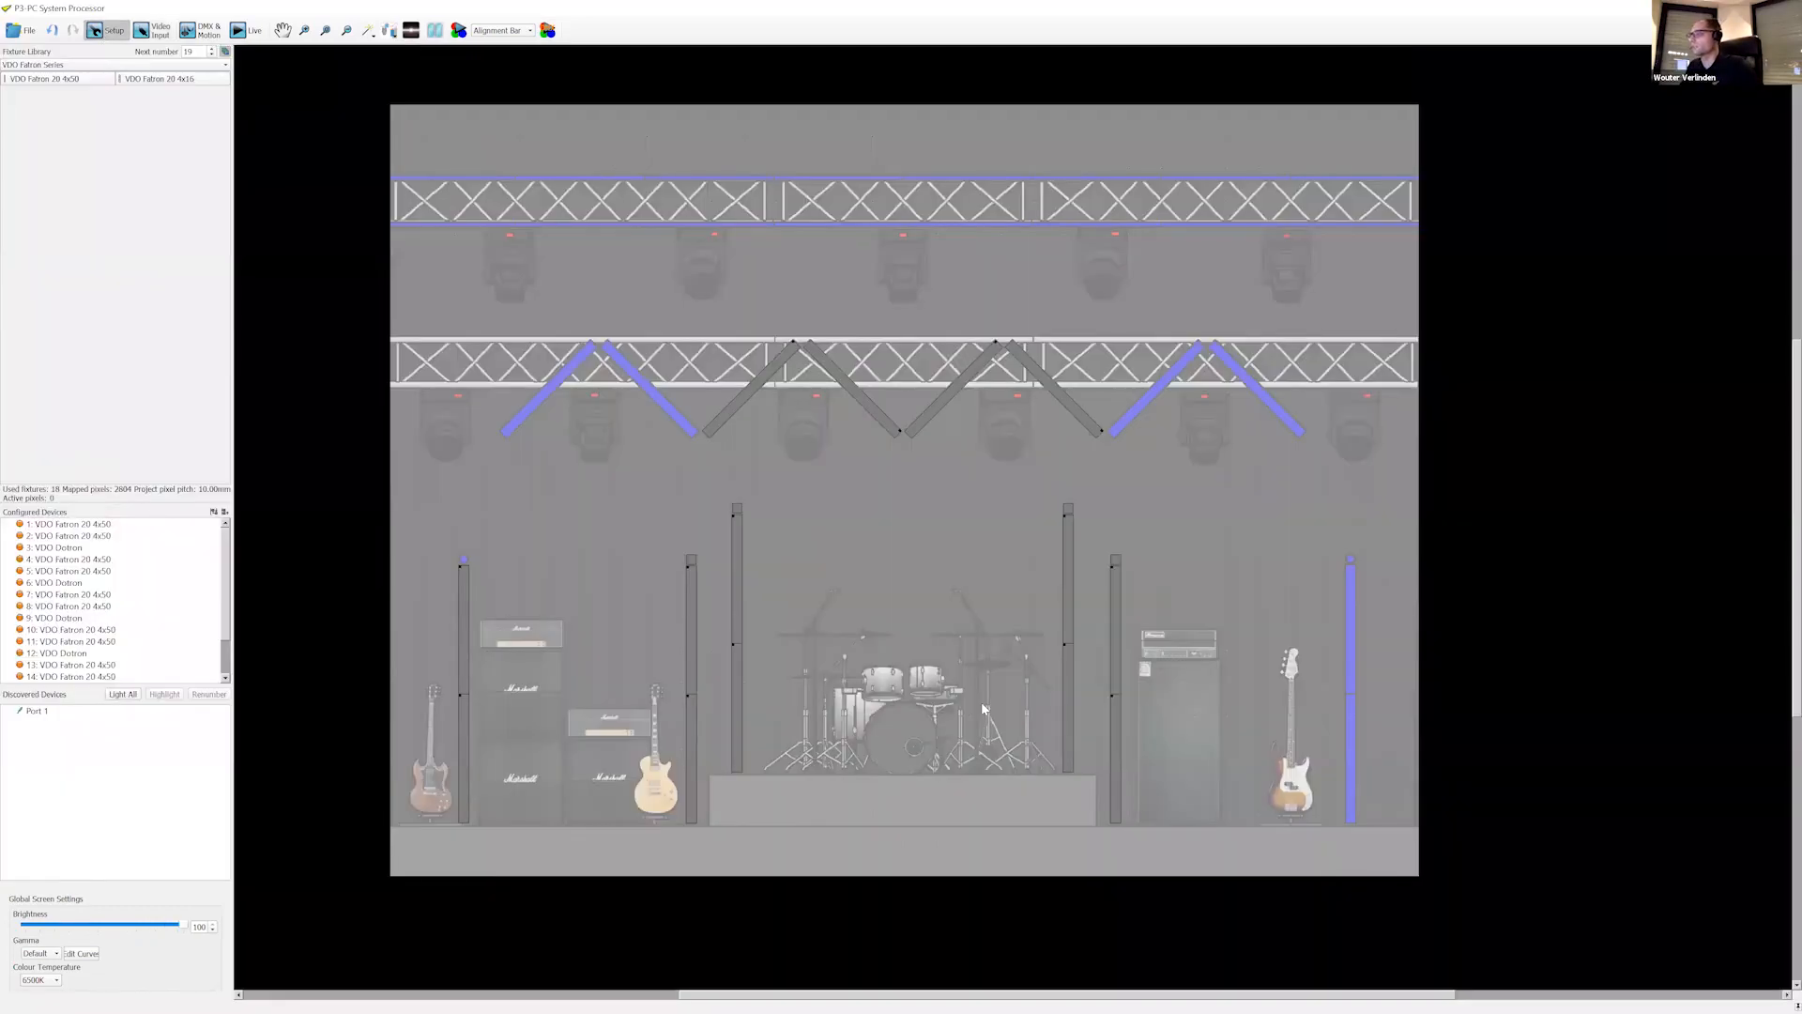
pyautogui.scroll(5, 986, 711)
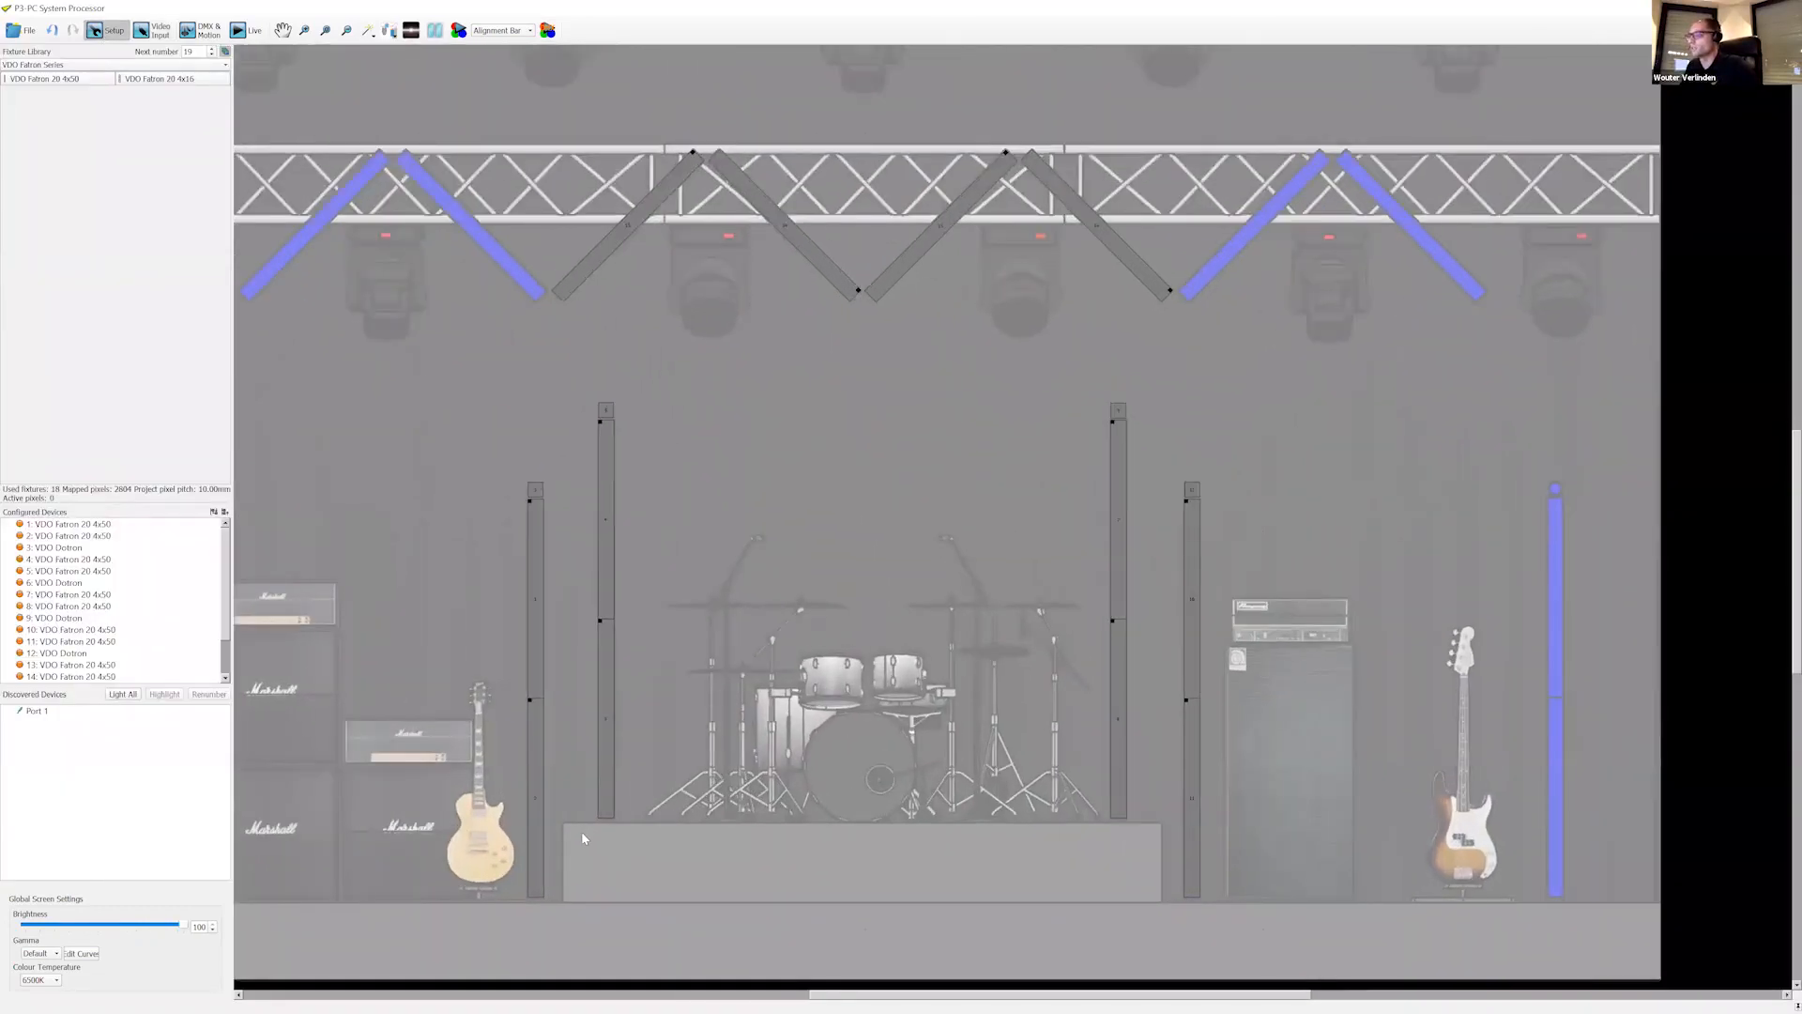
pyautogui.moveTo(581, 832); pyautogui.dragTo(1136, 509)
pyautogui.scroll(-2, 572, 270)
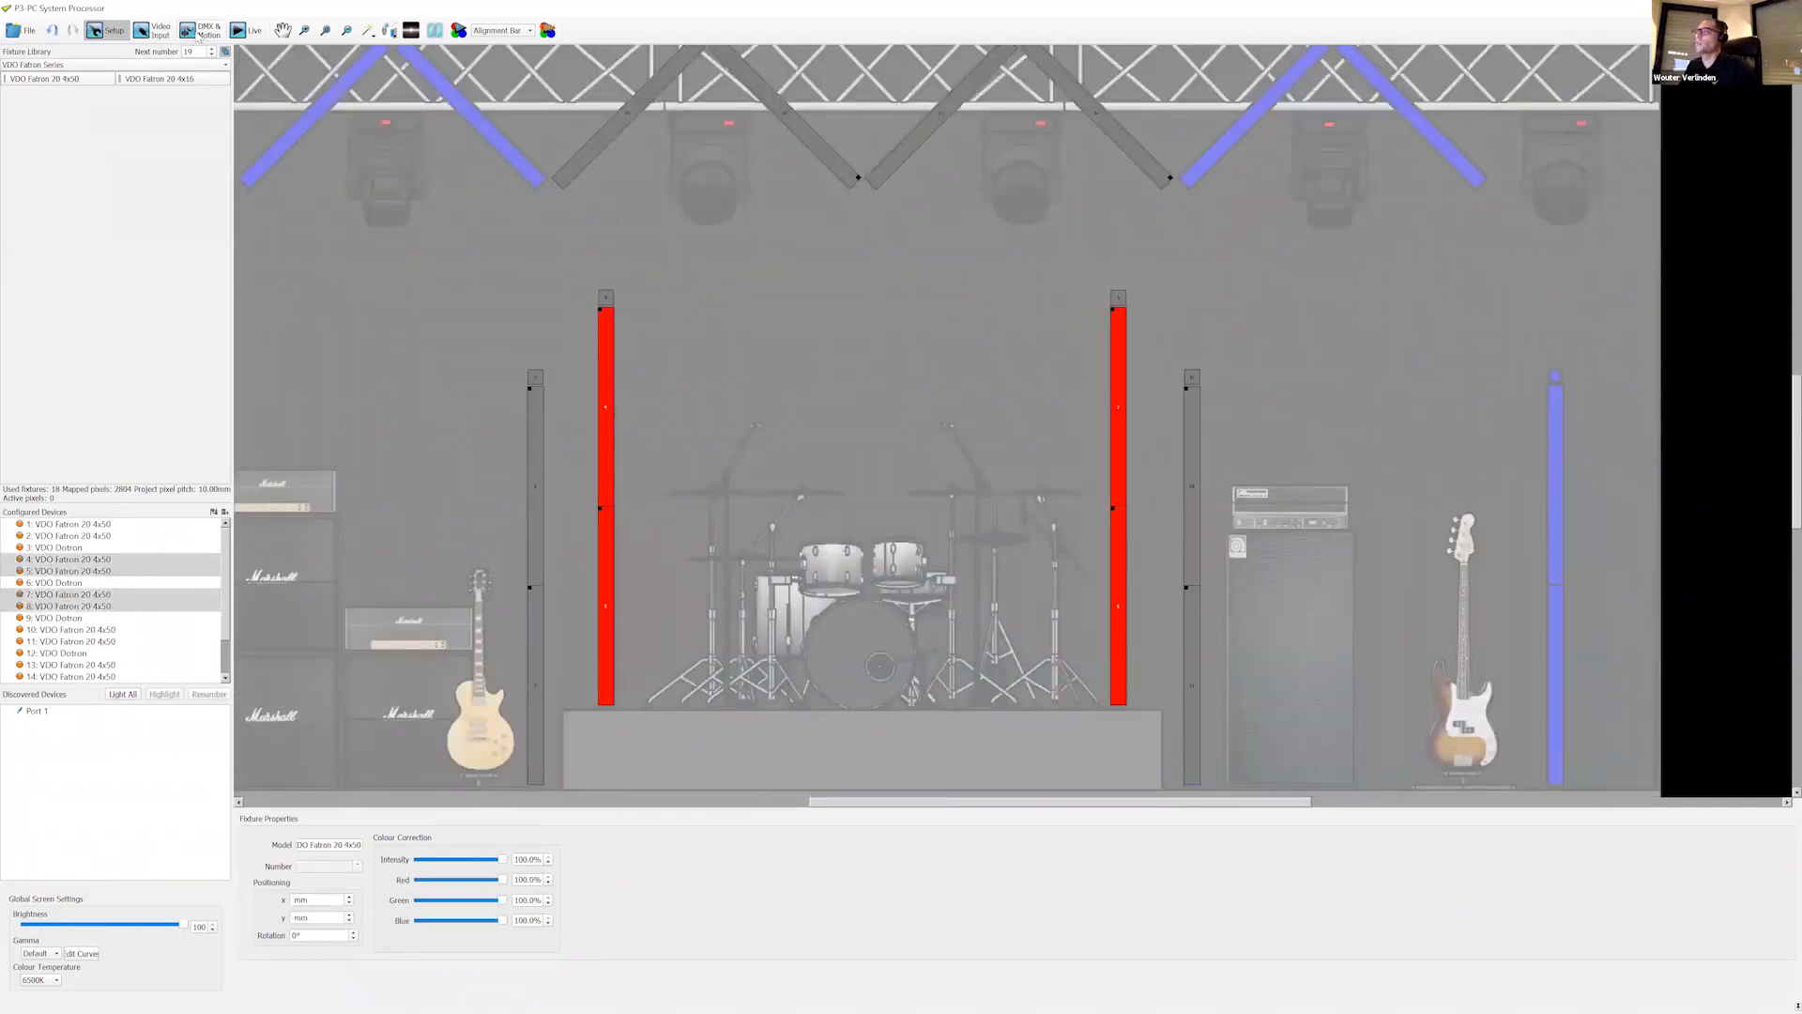
# Step: Start adding DMX light controls for the four selected VDO Fatron fixtures, enlarging and repositioning the Light Control Wizard
pyautogui.click(200, 31)
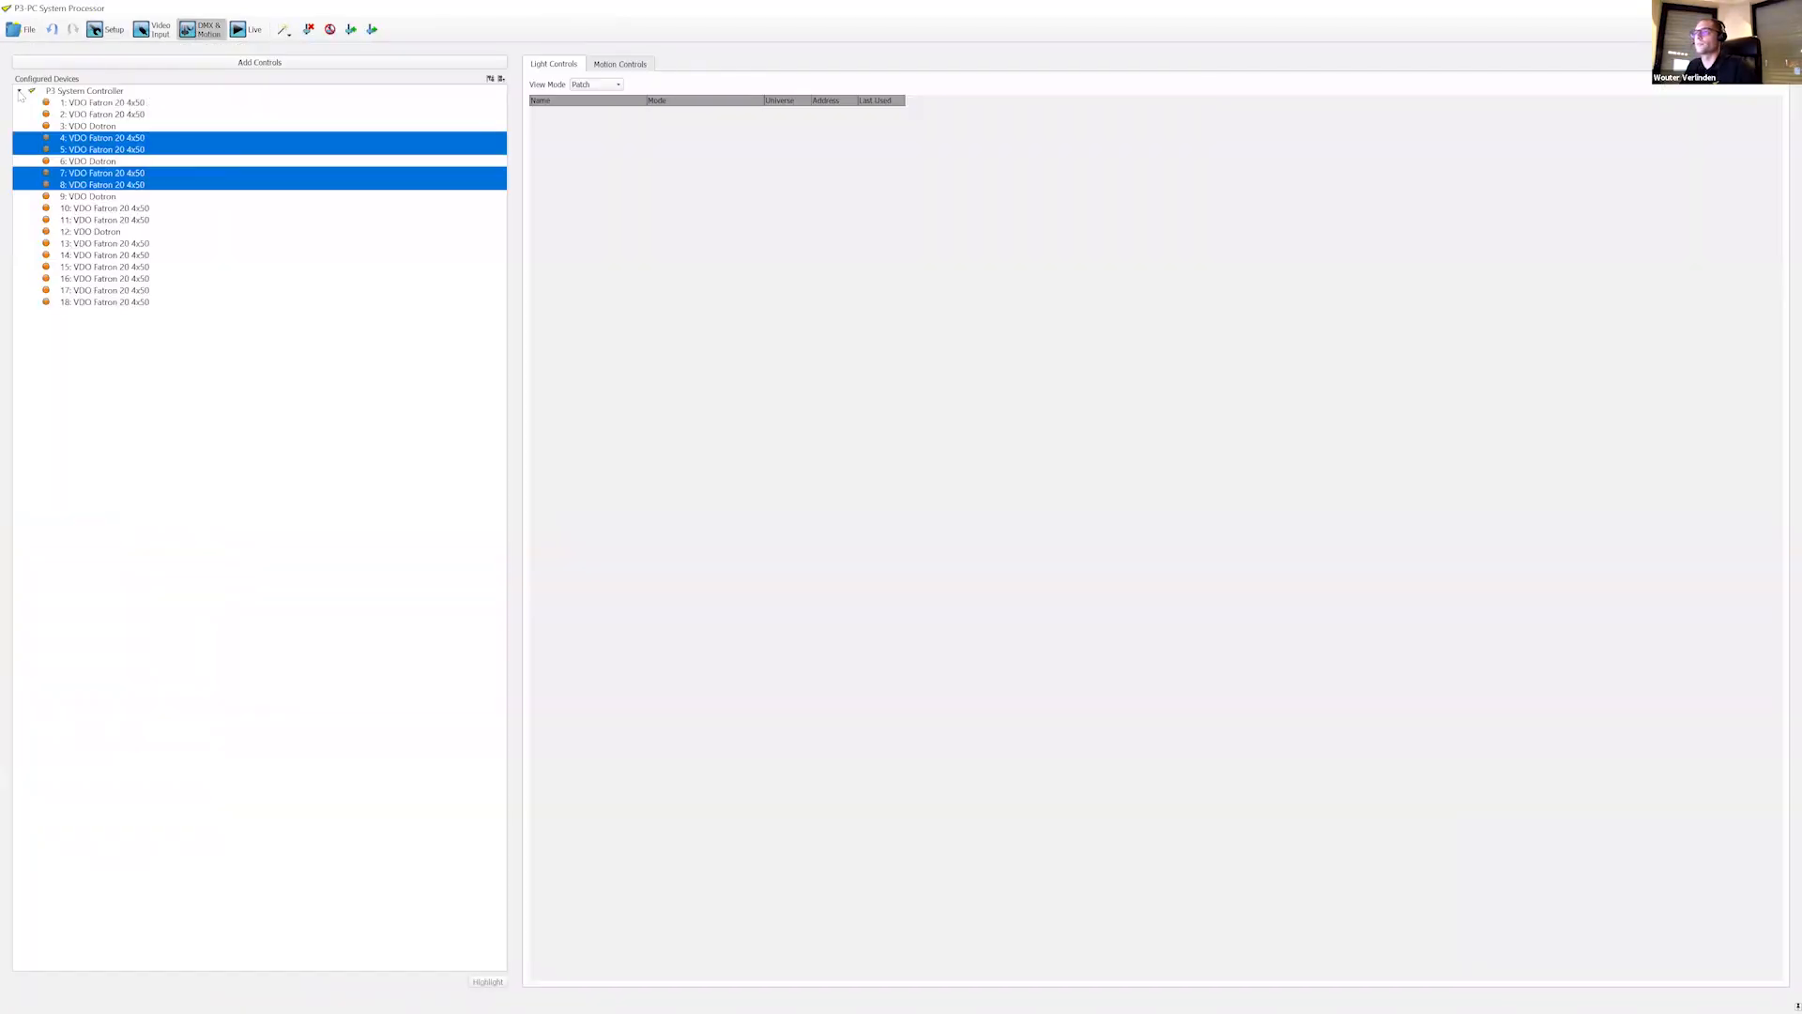
pyautogui.click(190, 63)
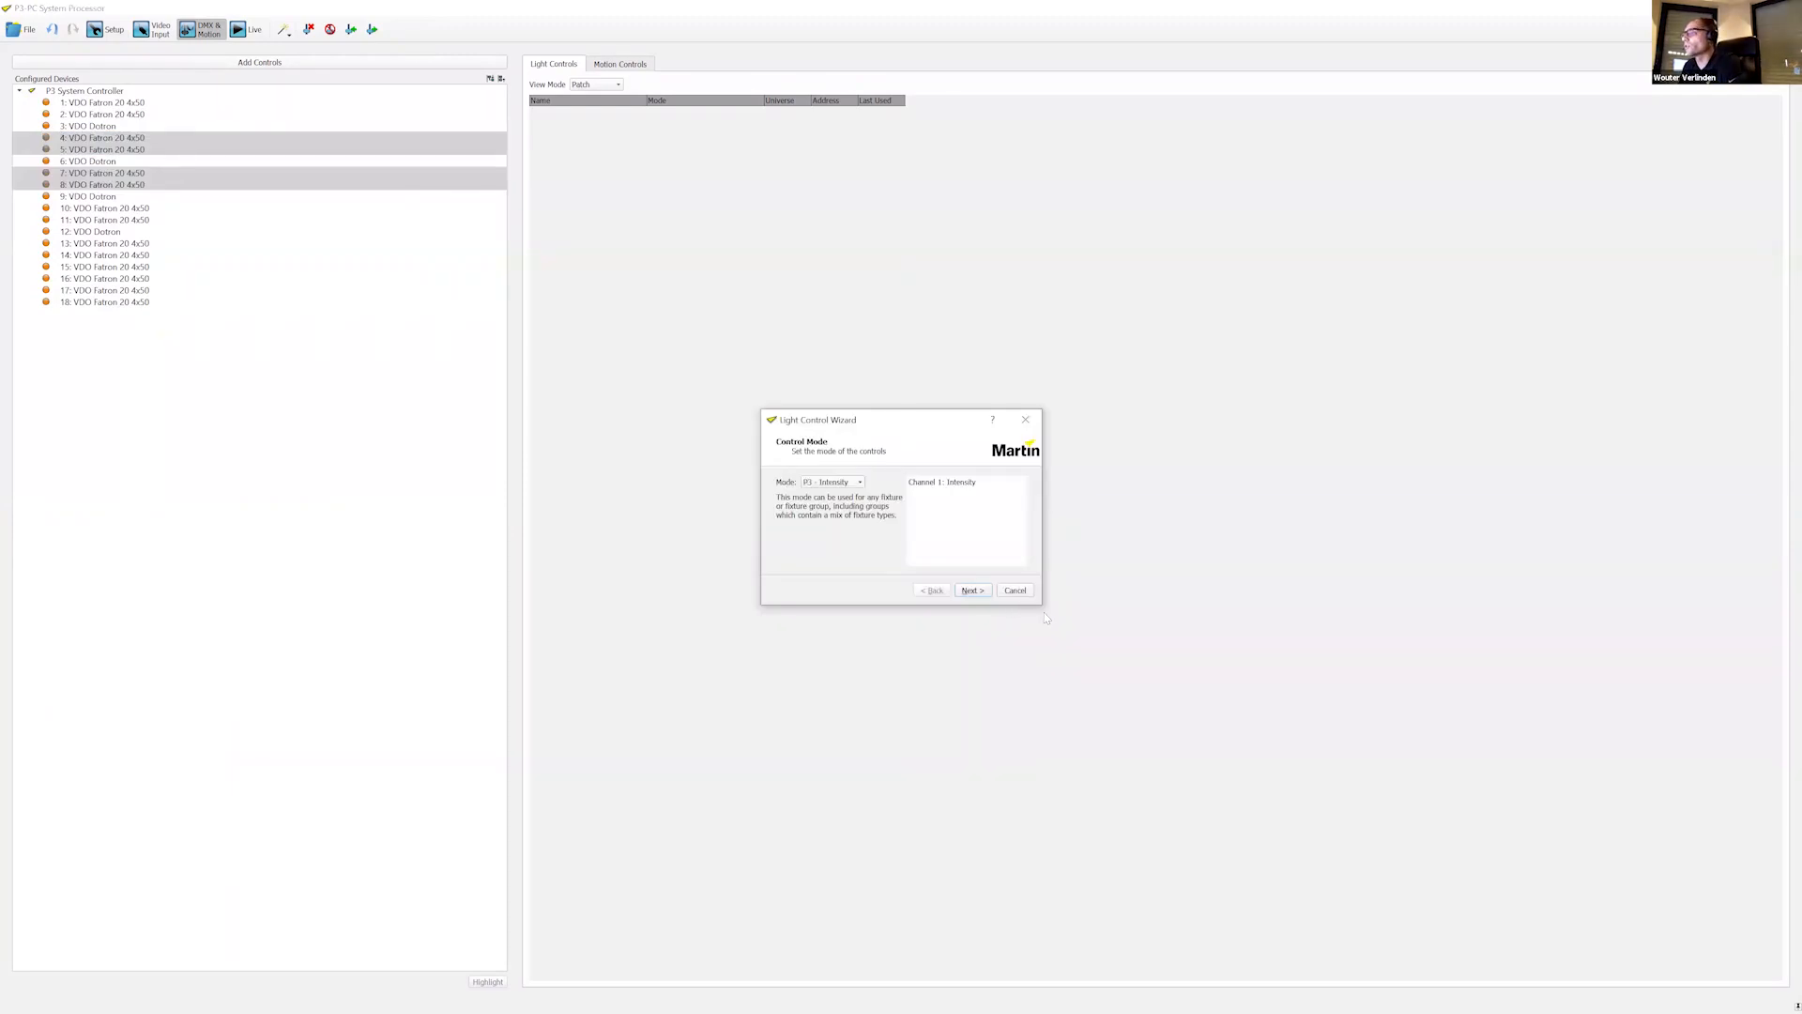
pyautogui.moveTo(1042, 604); pyautogui.dragTo(1348, 846)
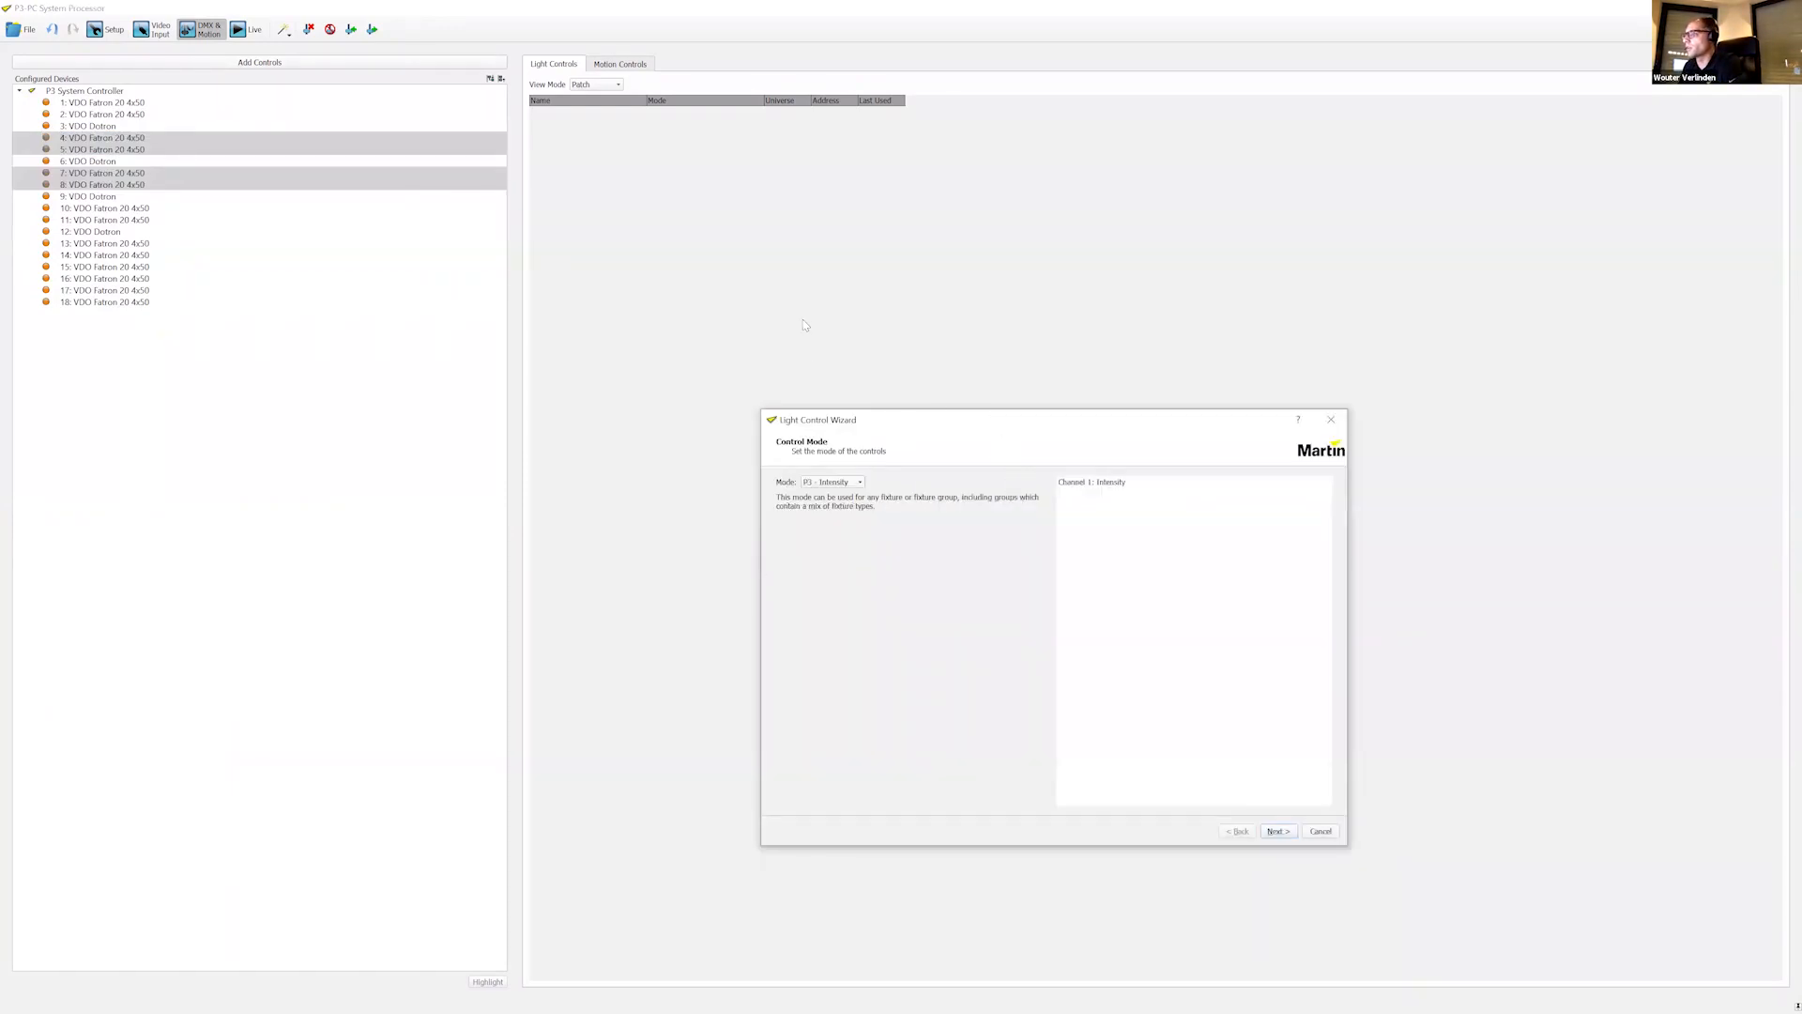
pyautogui.moveTo(868, 420); pyautogui.dragTo(691, 299)
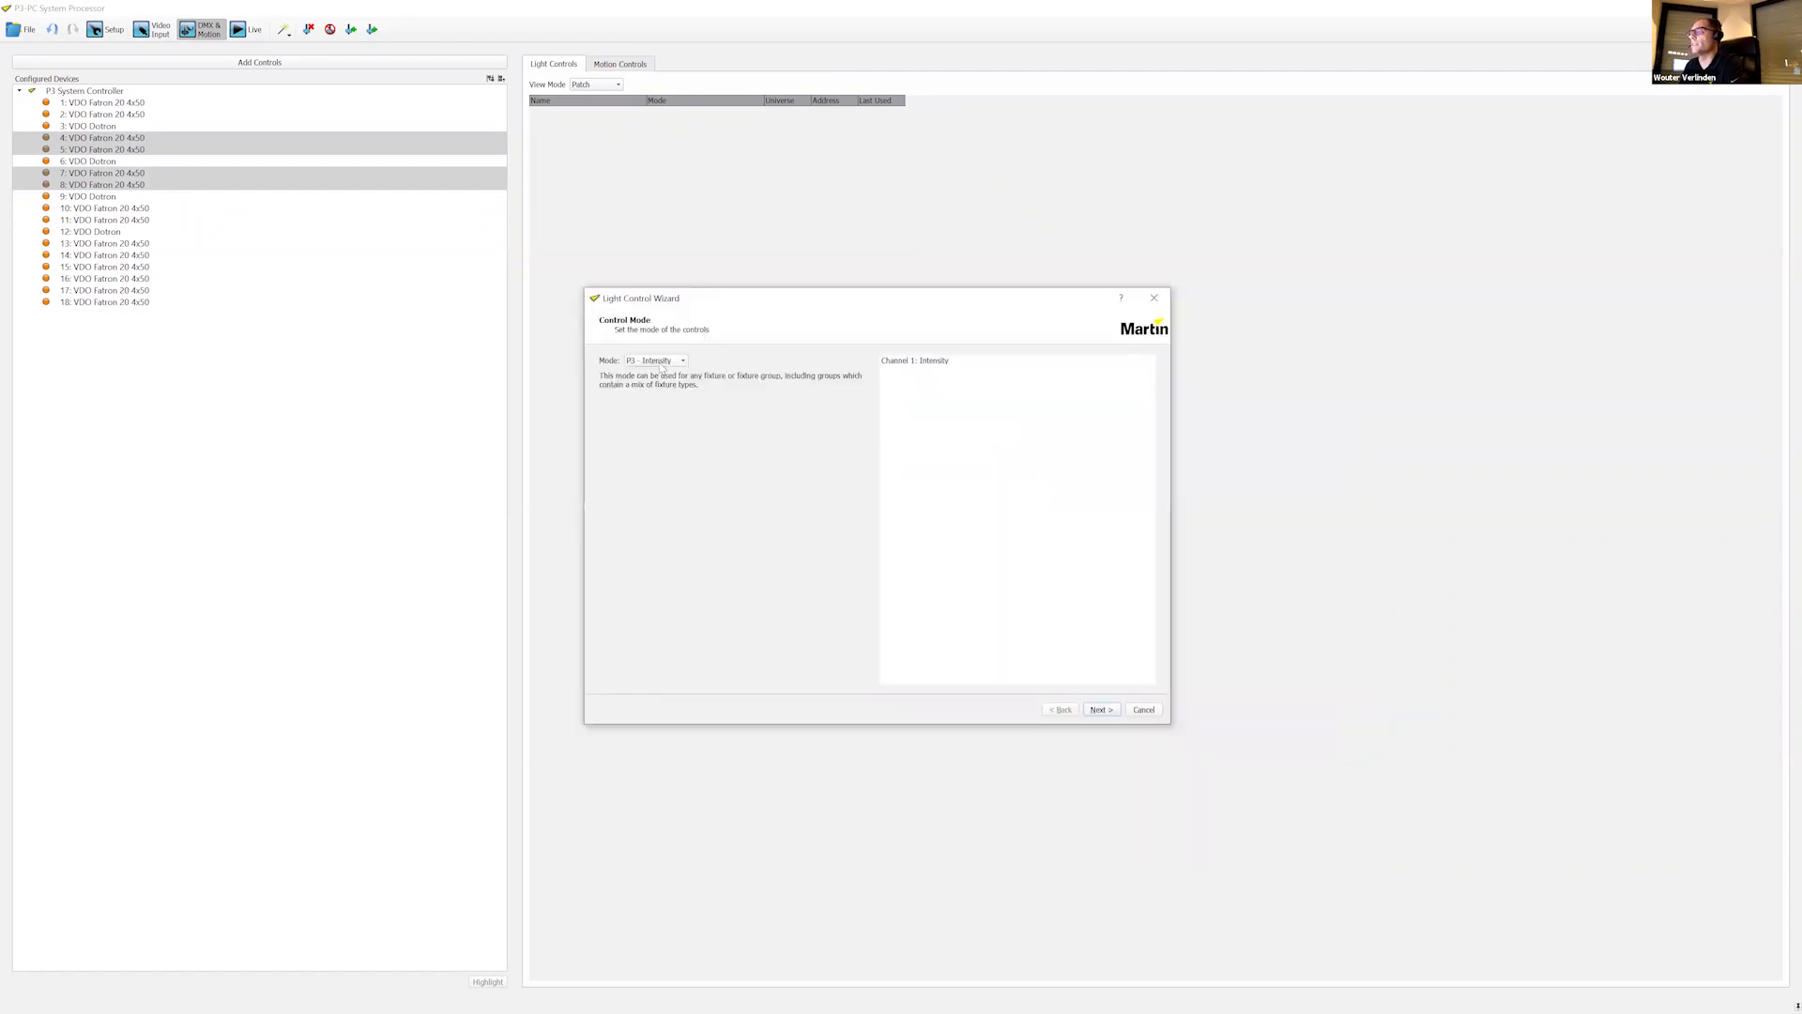
# Step: Try the P3 - RGB control mode to view its channel list, and set the mode to P3 - Basic
pyautogui.click(663, 363)
pyautogui.click(660, 365)
pyautogui.click(666, 366)
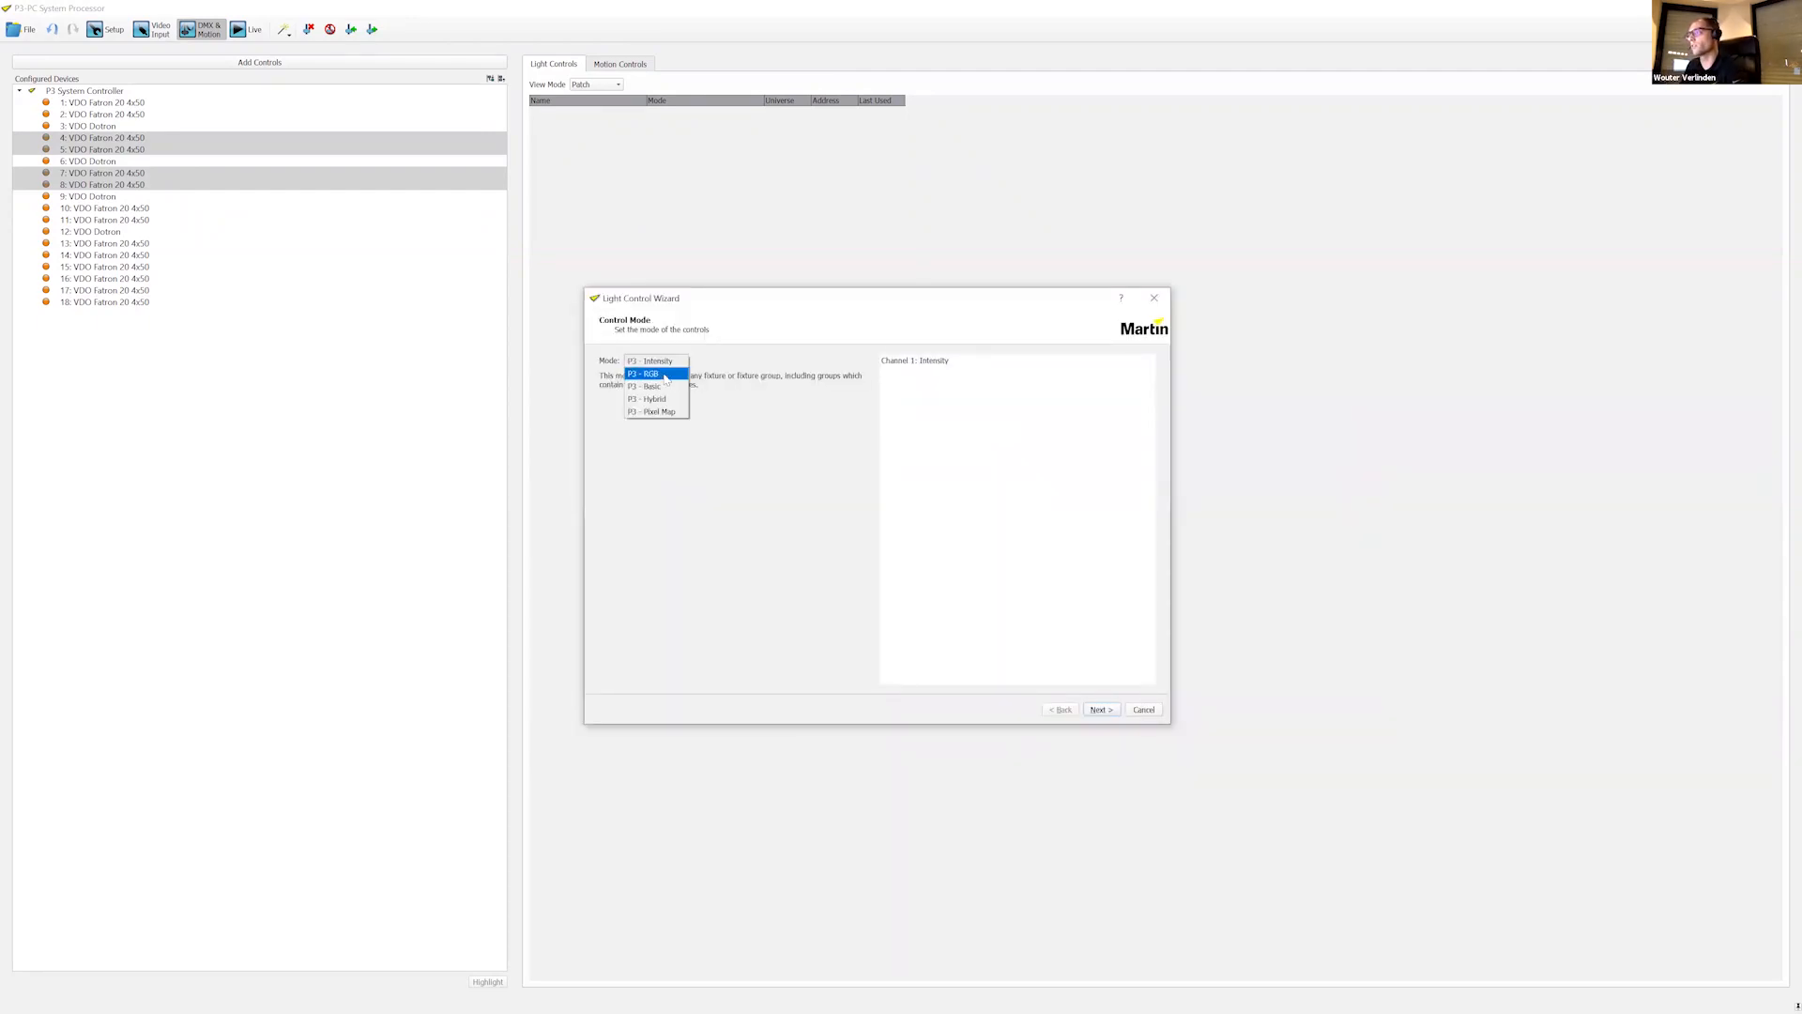
pyautogui.click(665, 369)
pyautogui.click(665, 364)
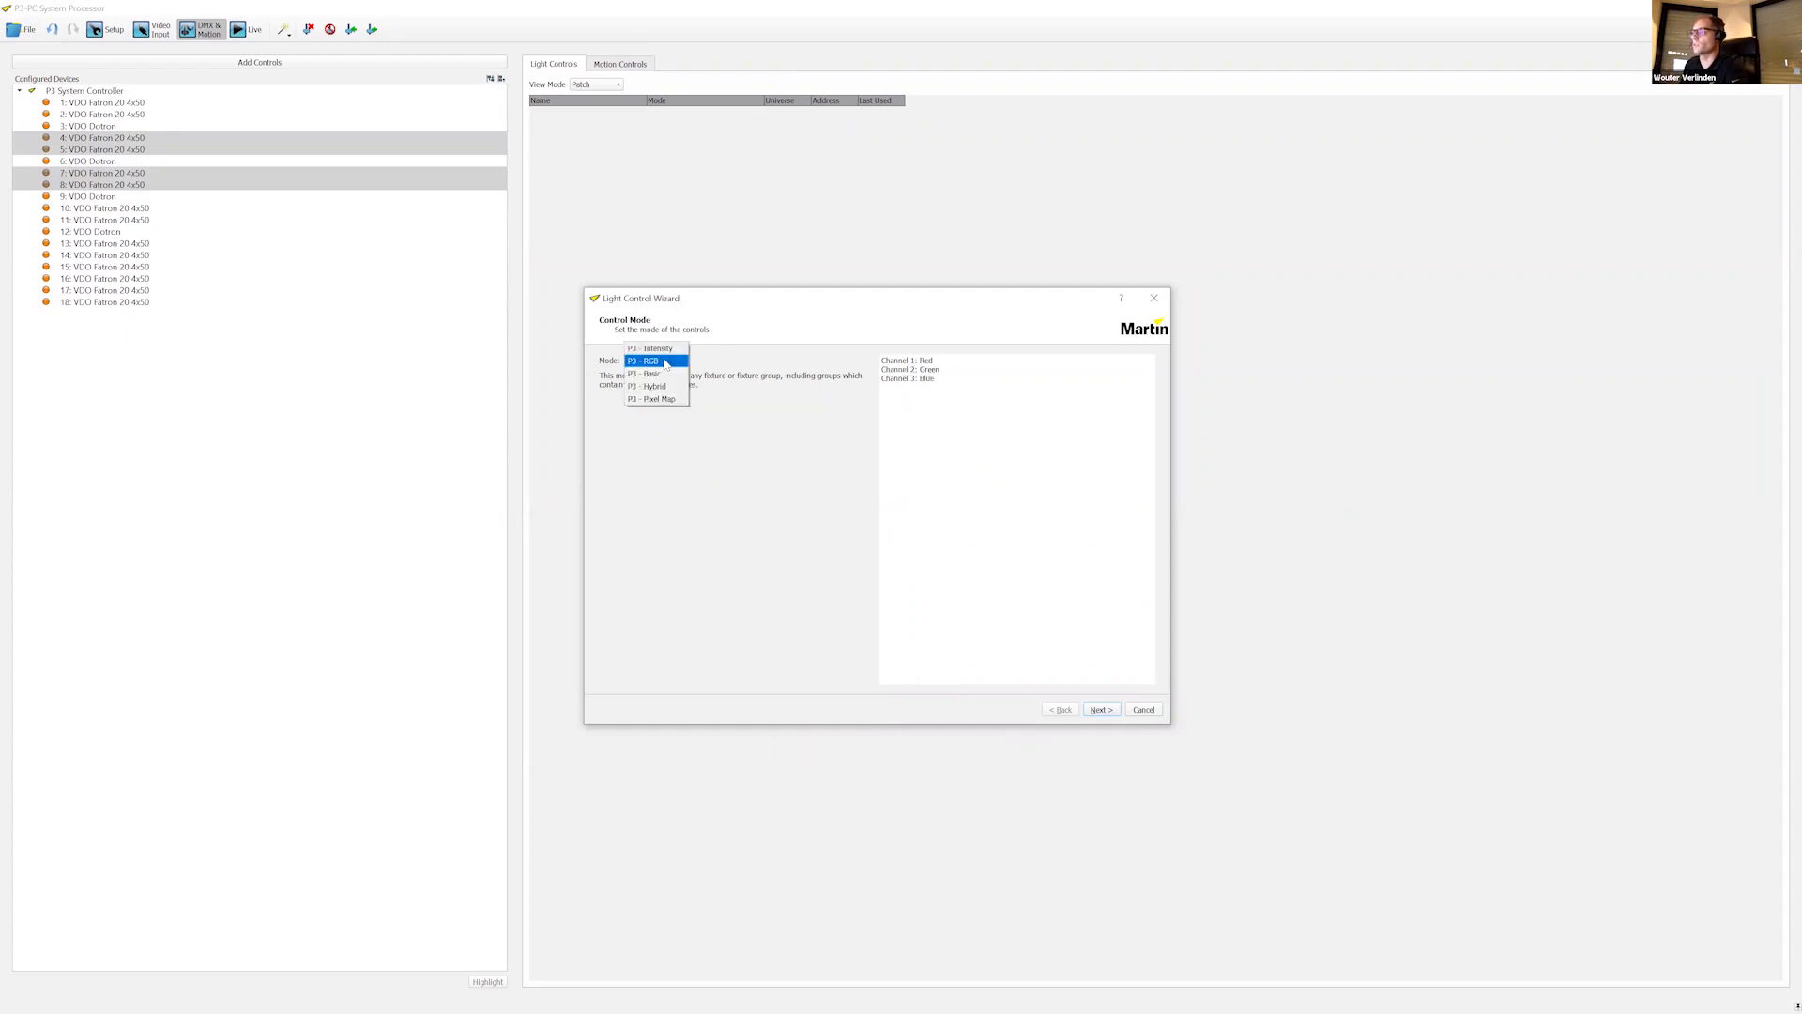
pyautogui.click(662, 374)
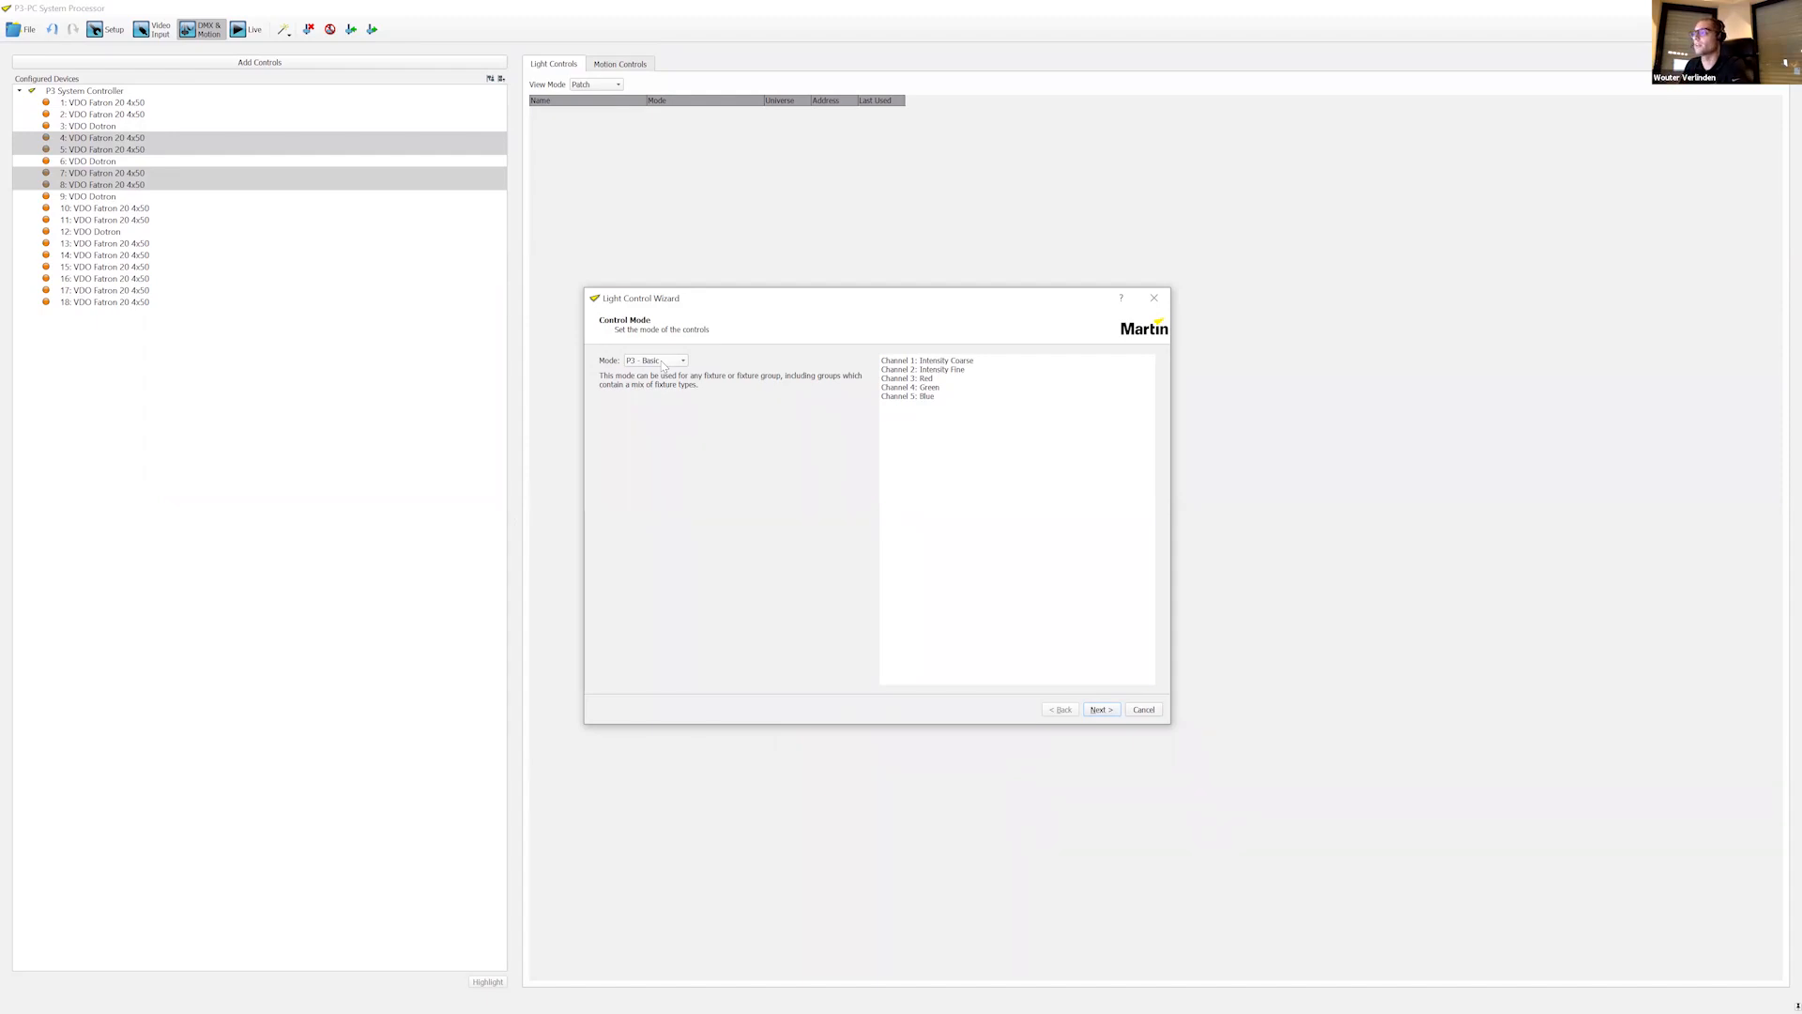
# Step: Compare the channel lists of the P3 - Hybrid and P3 - Pixel Map control modes, and set the mode to P3 - Hybrid
pyautogui.click(663, 366)
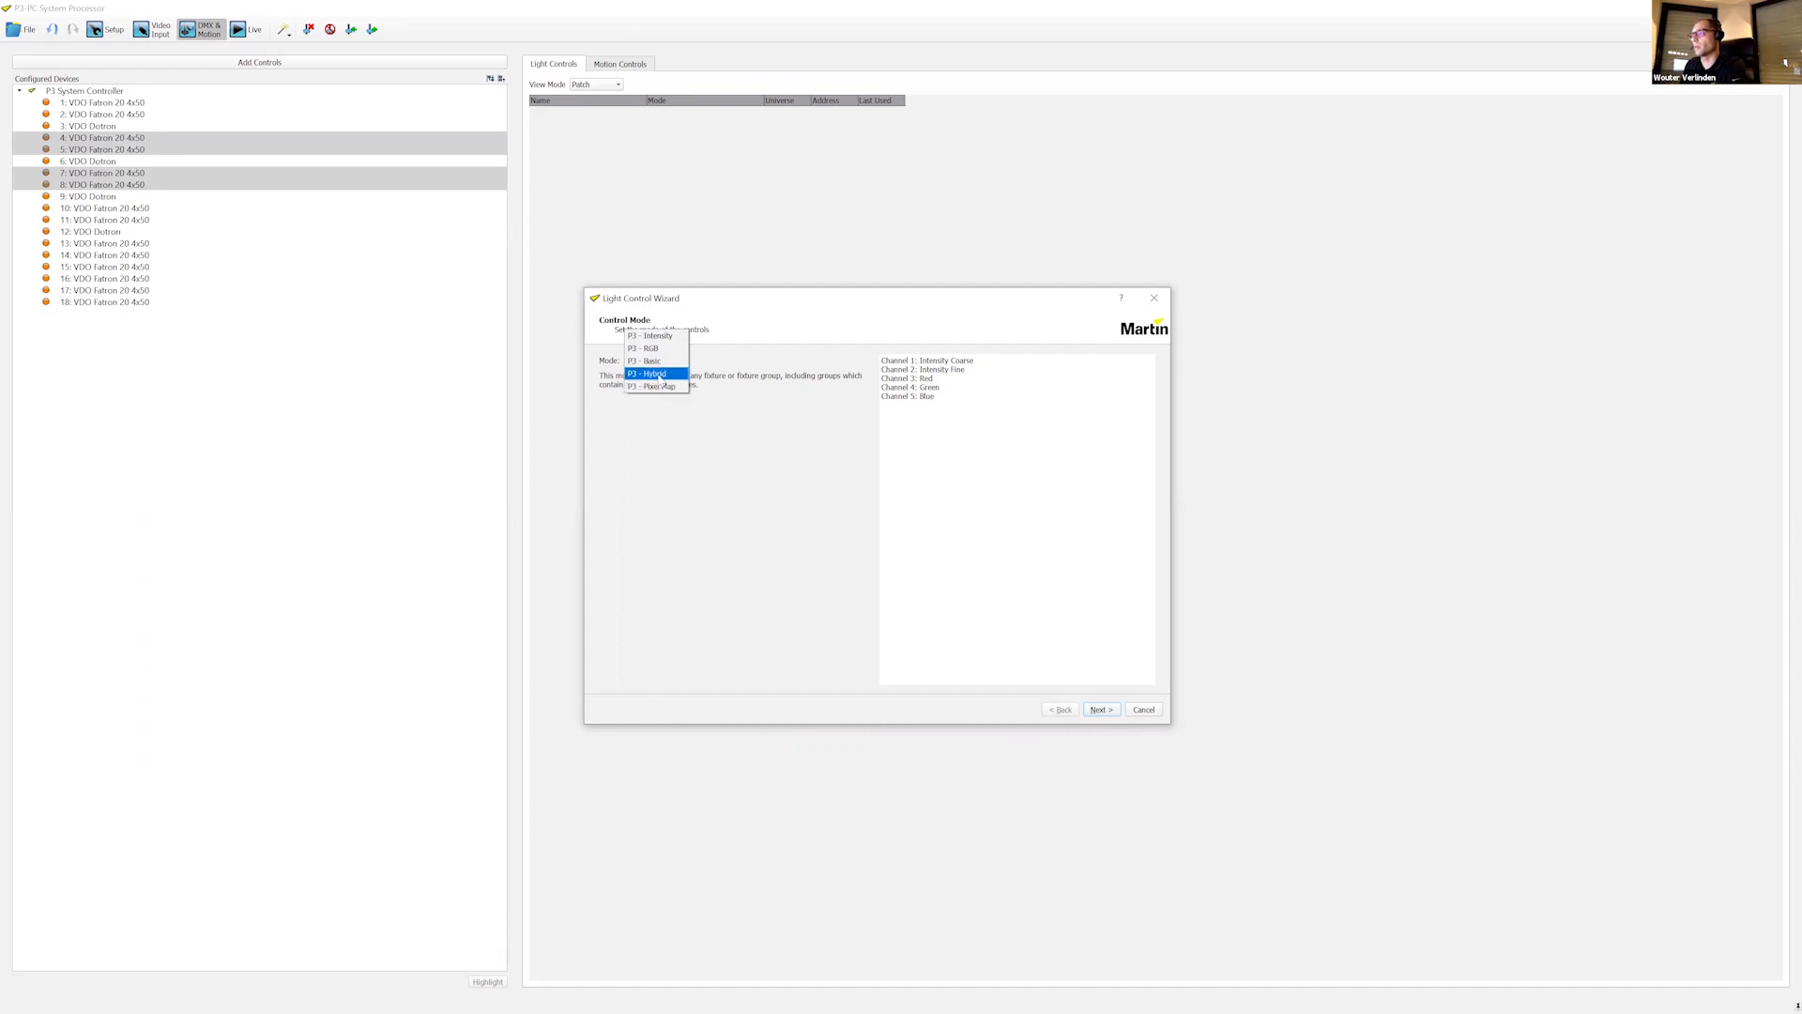
pyautogui.click(661, 374)
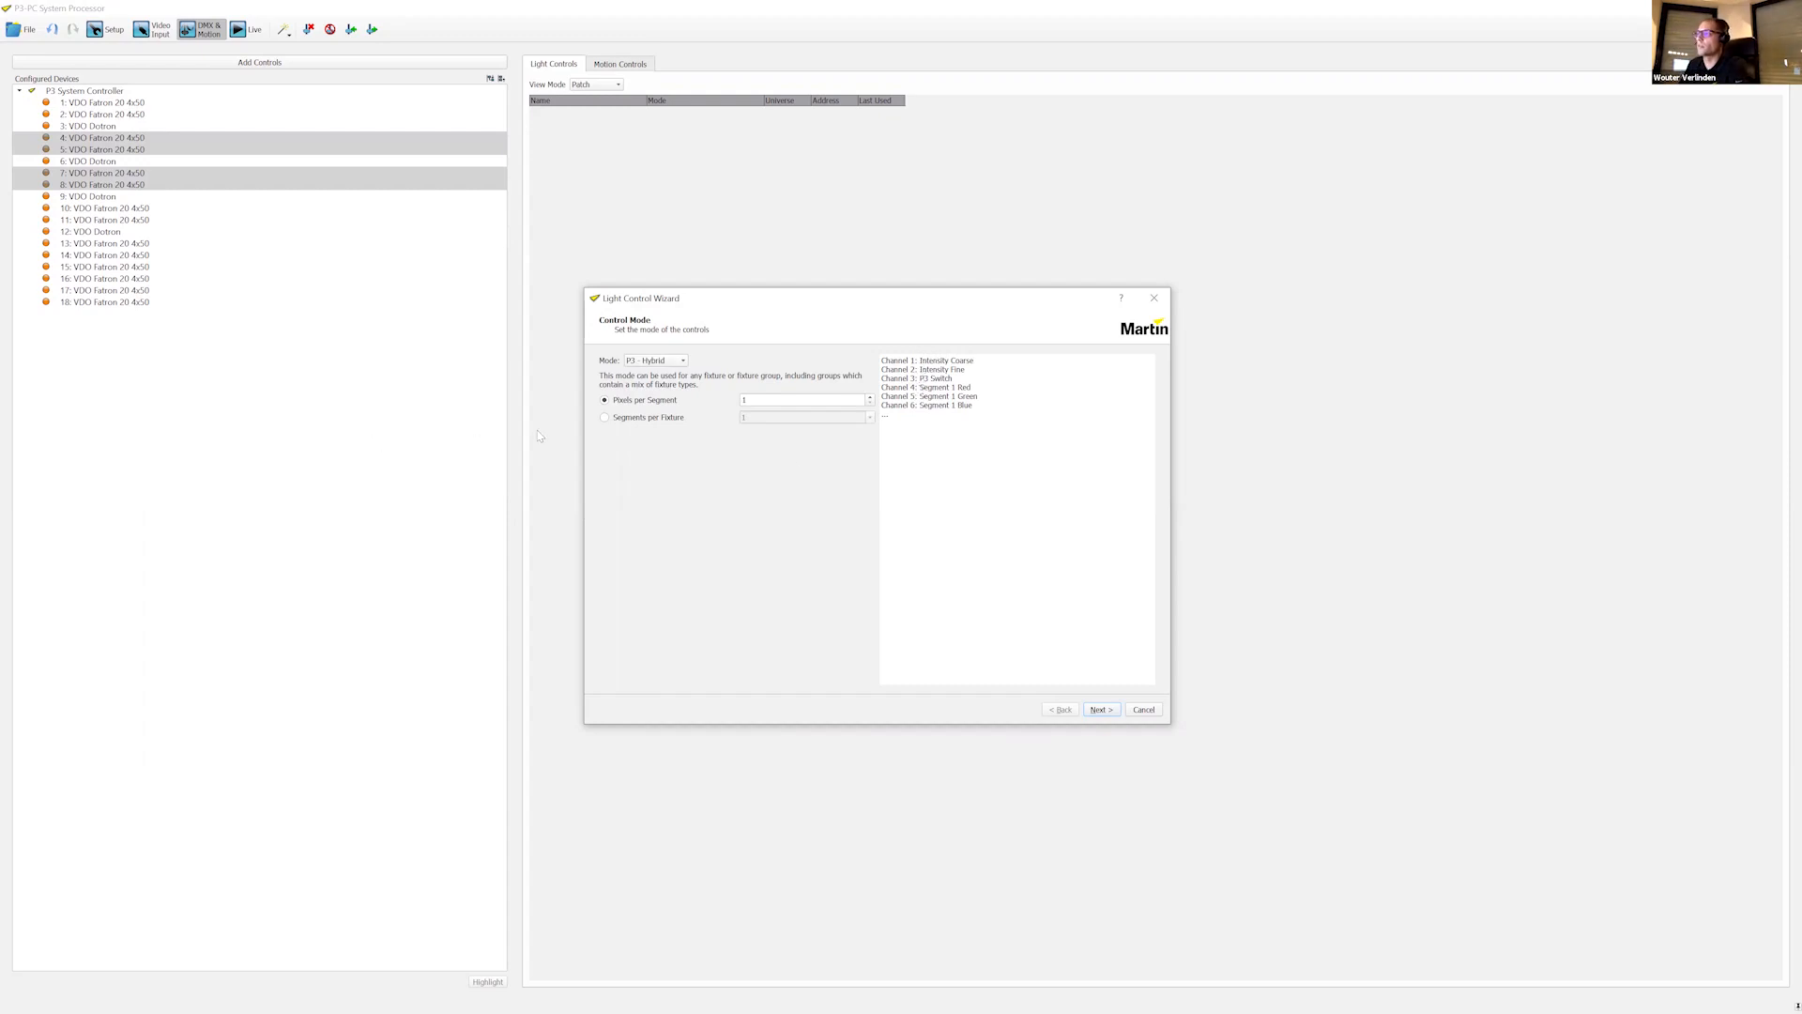
pyautogui.click(647, 361)
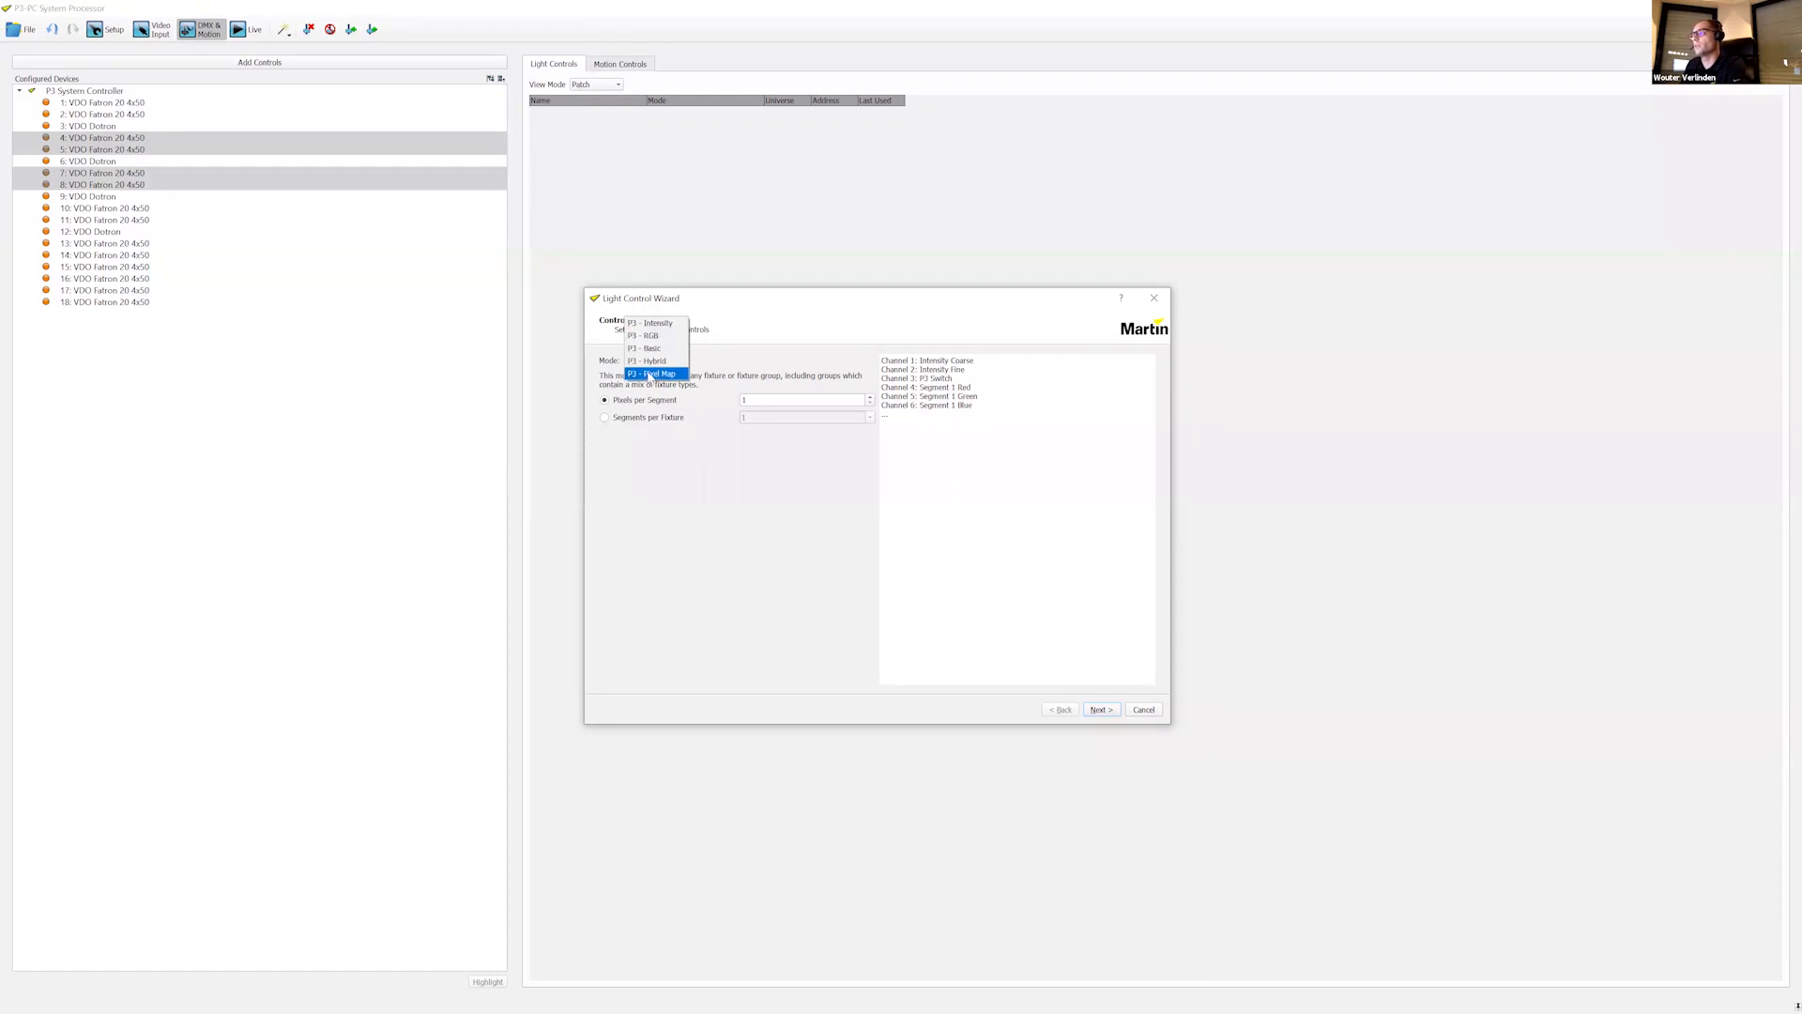
pyautogui.click(651, 374)
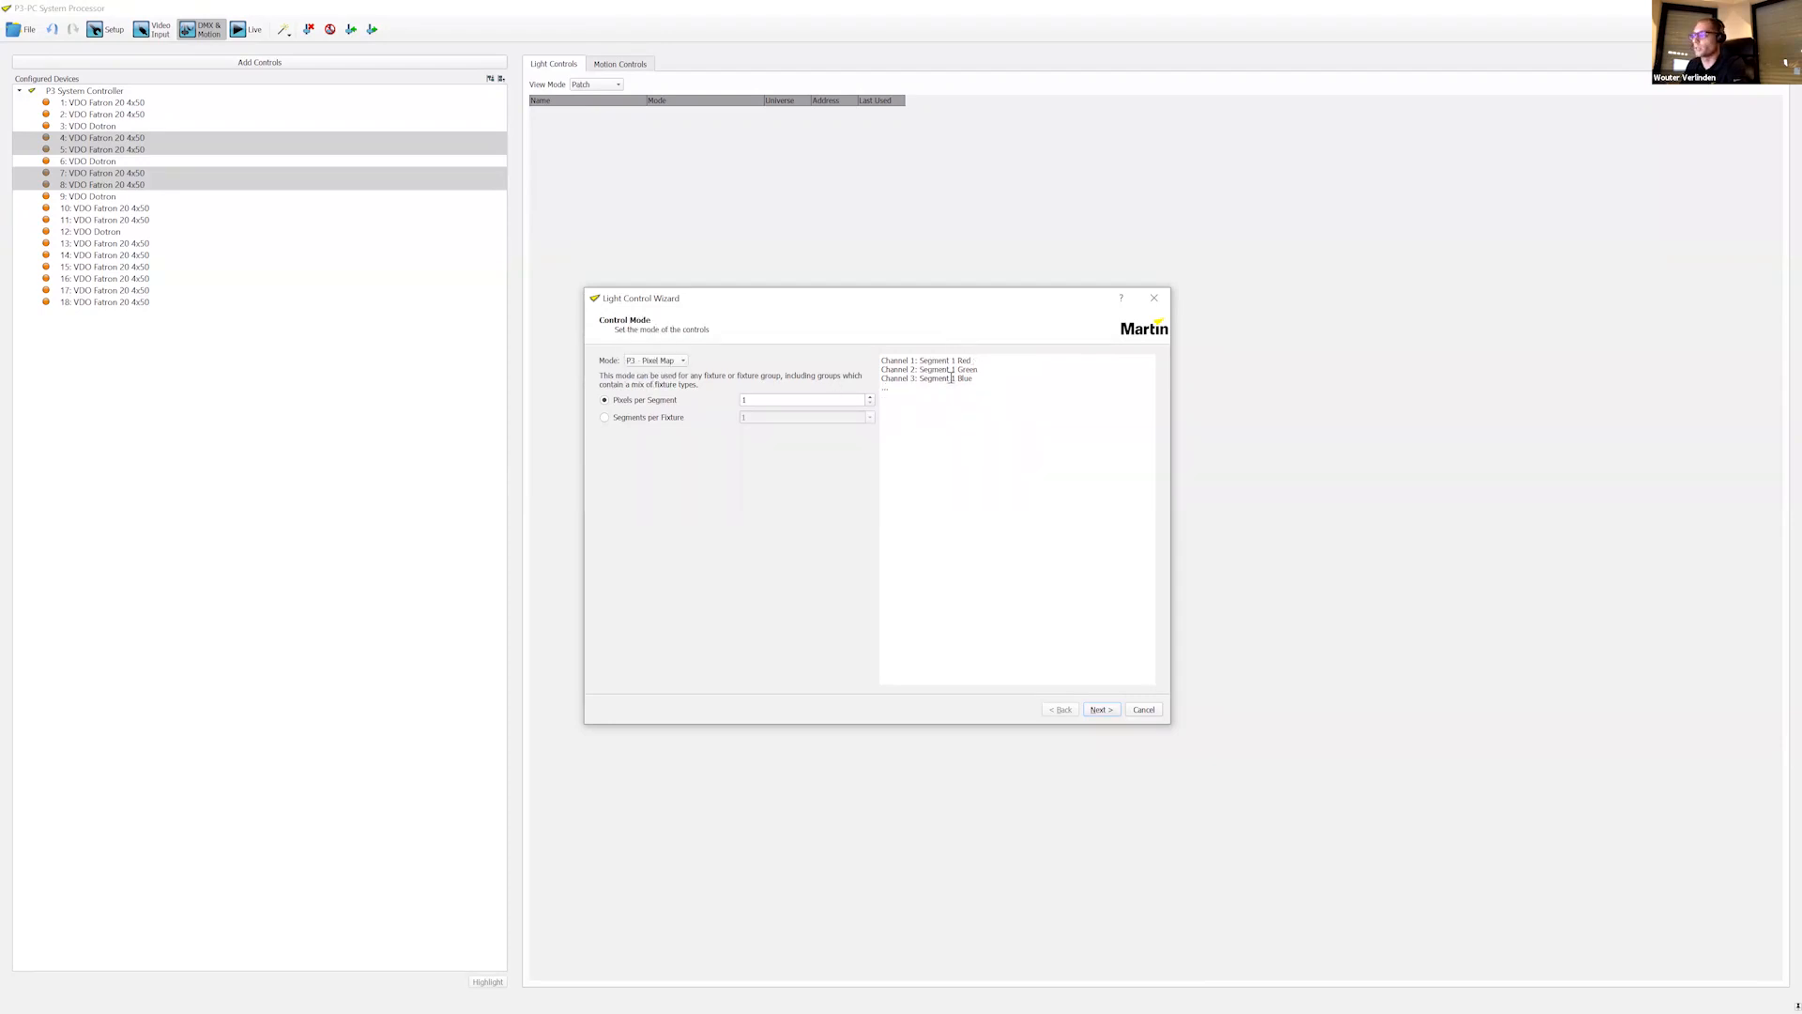
pyautogui.click(652, 363)
pyautogui.click(653, 351)
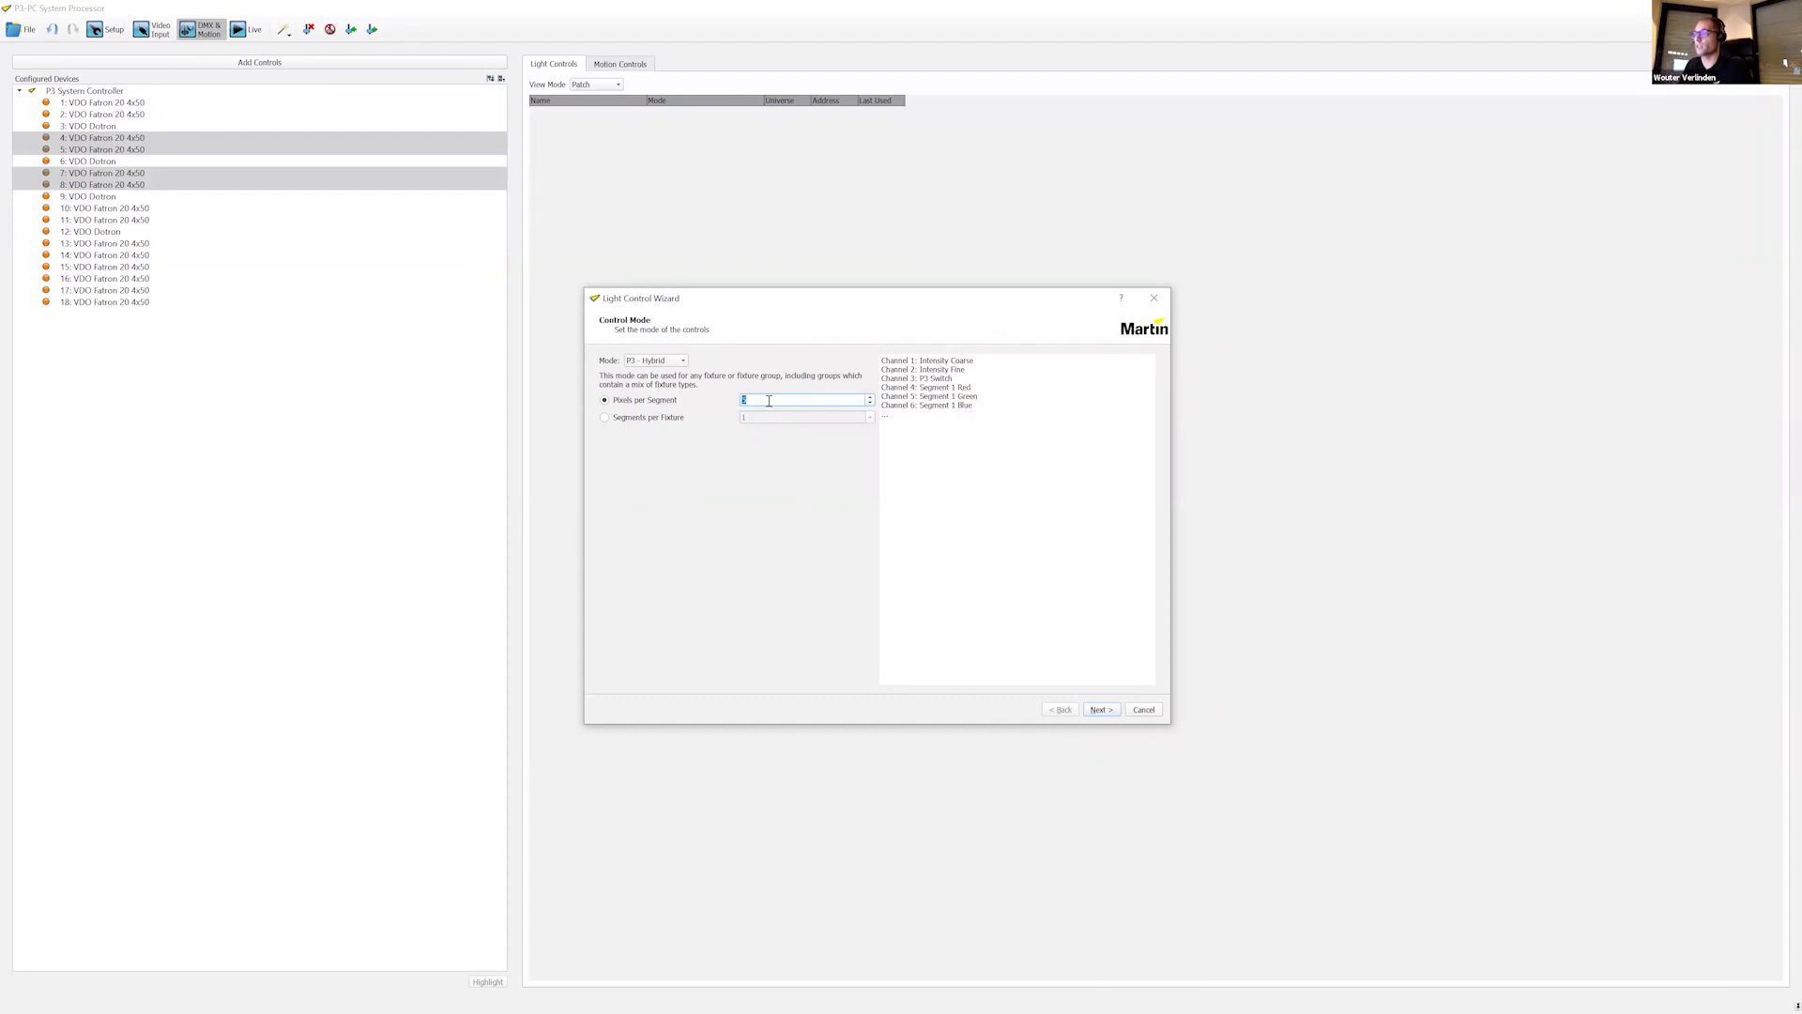
# Step: Divide the Hybrid control by Segments per Fixture instead of pixels per segment, with 10 segments per fixture
pyautogui.write('3')
pyautogui.click(643, 418)
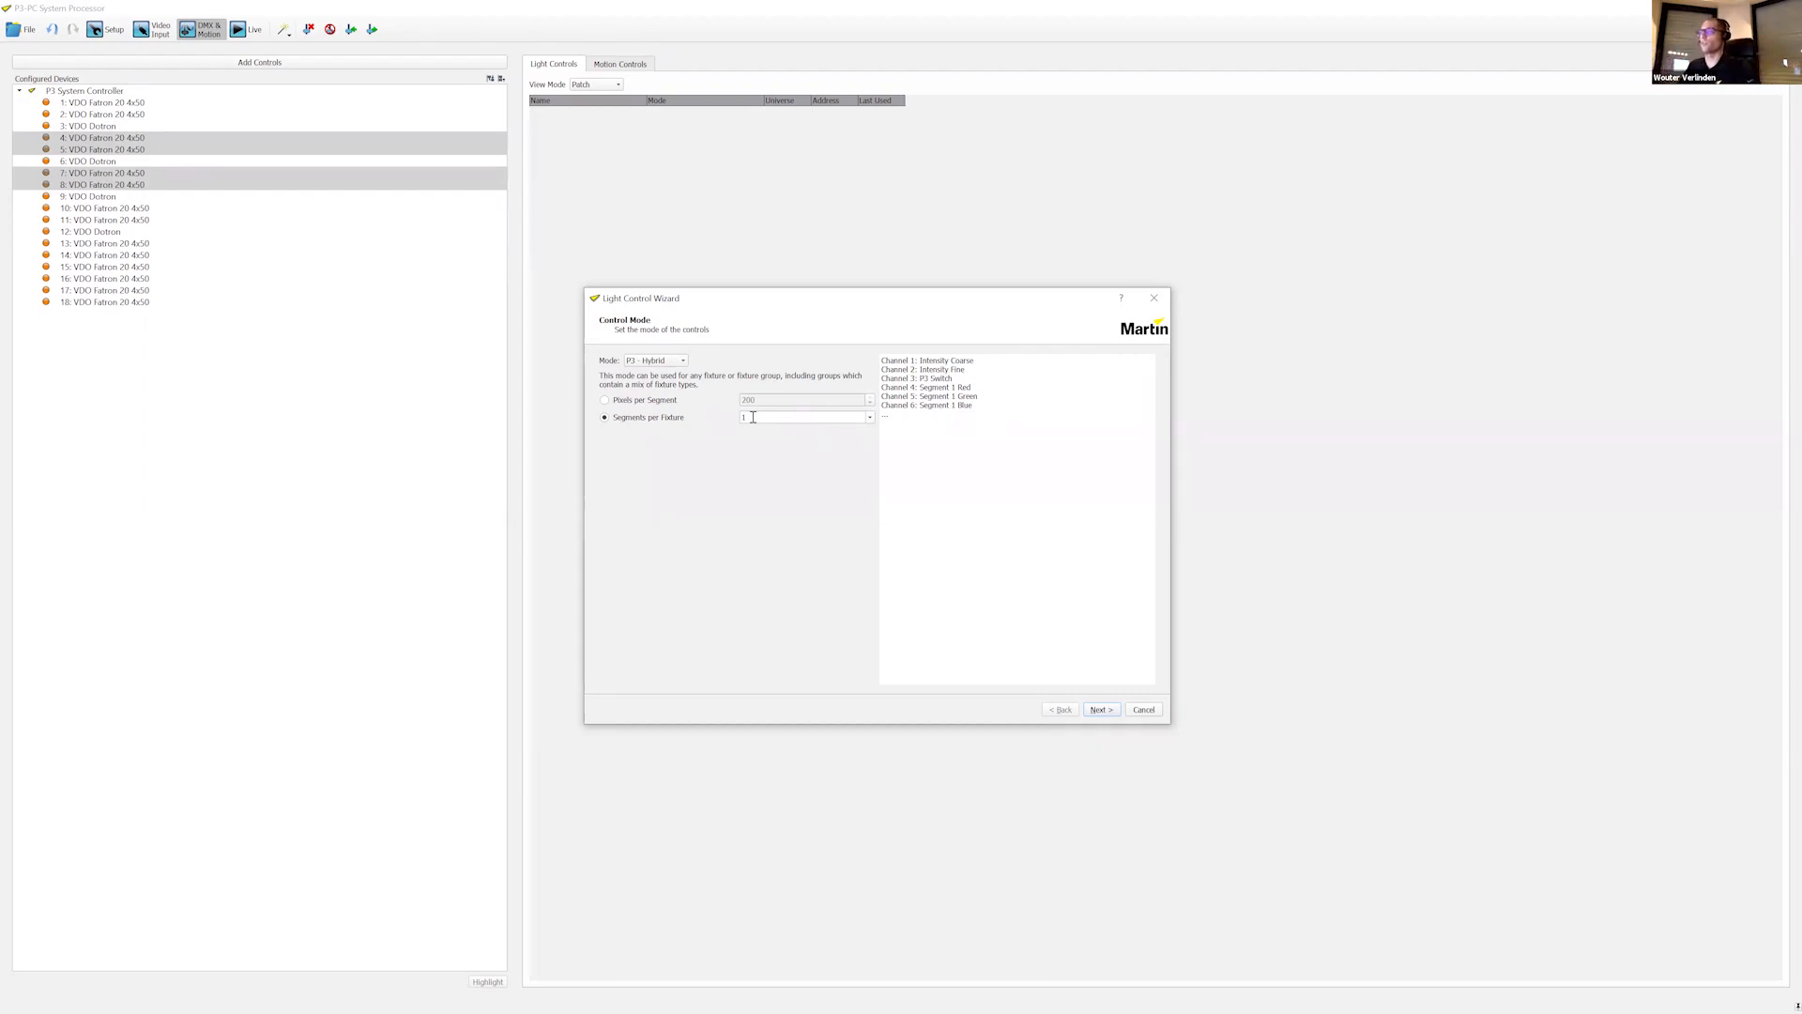
pyautogui.click(869, 417)
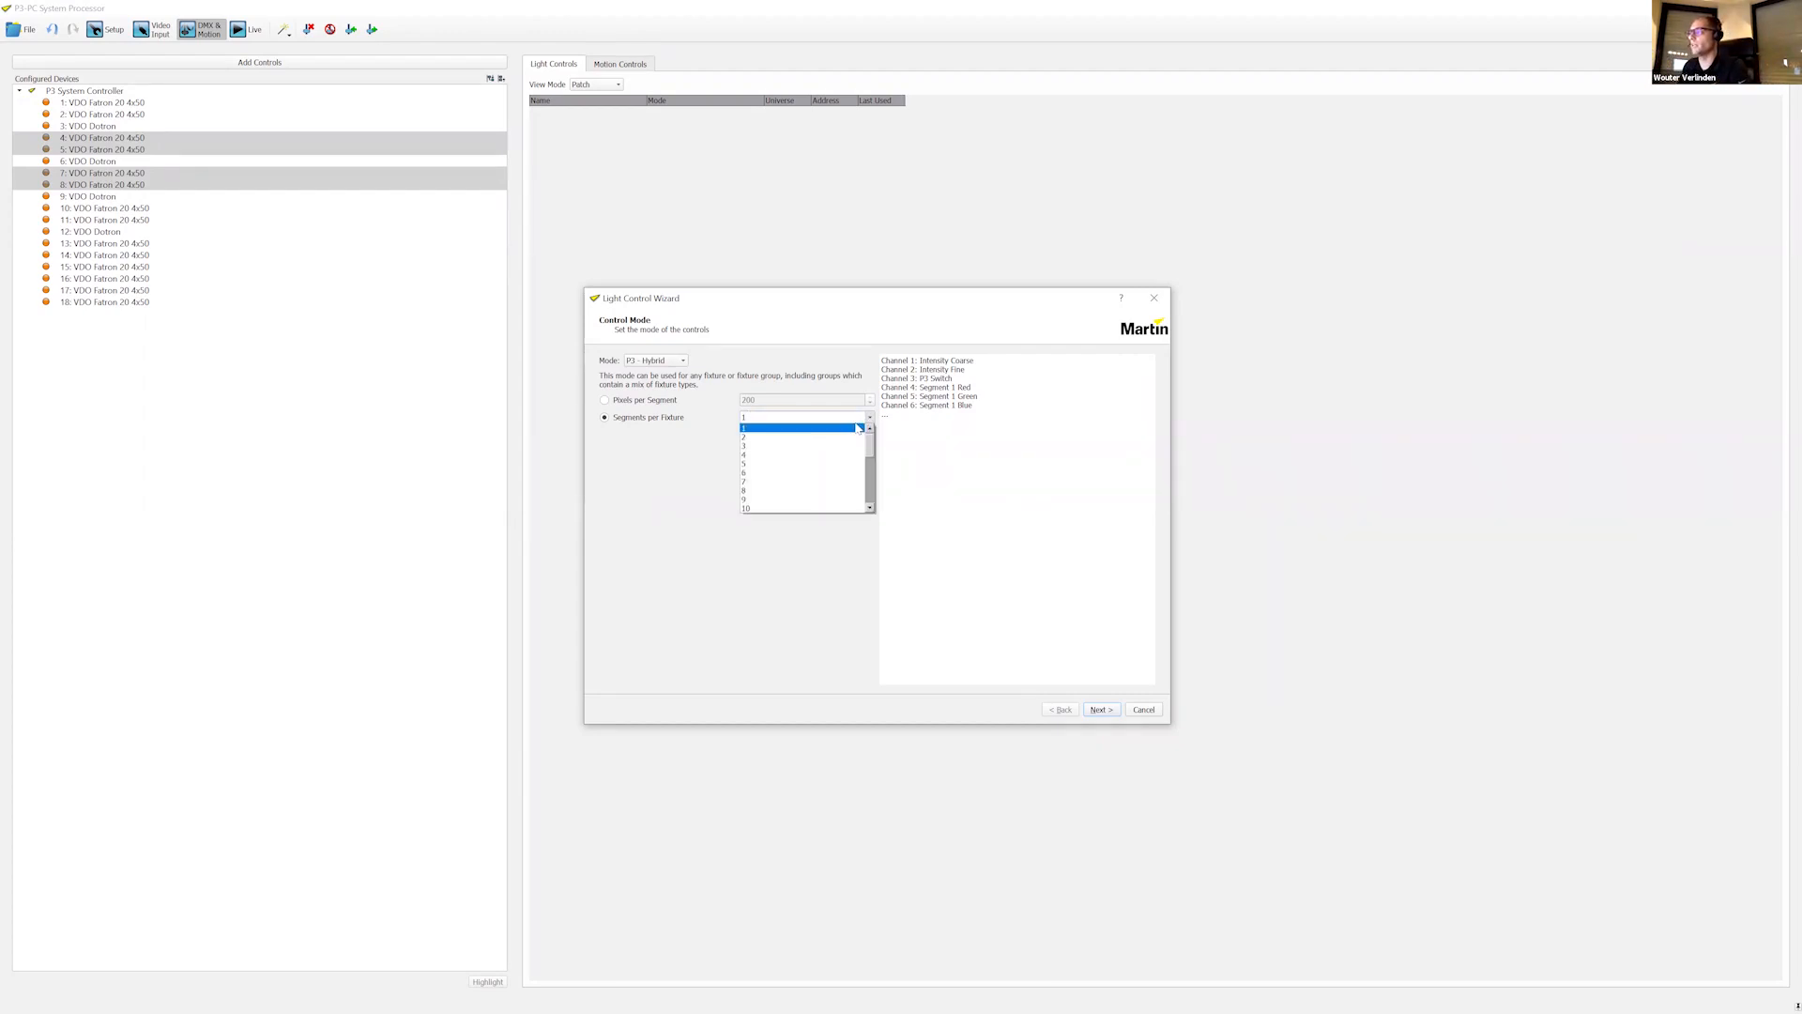
pyautogui.scroll(-1, 779, 483)
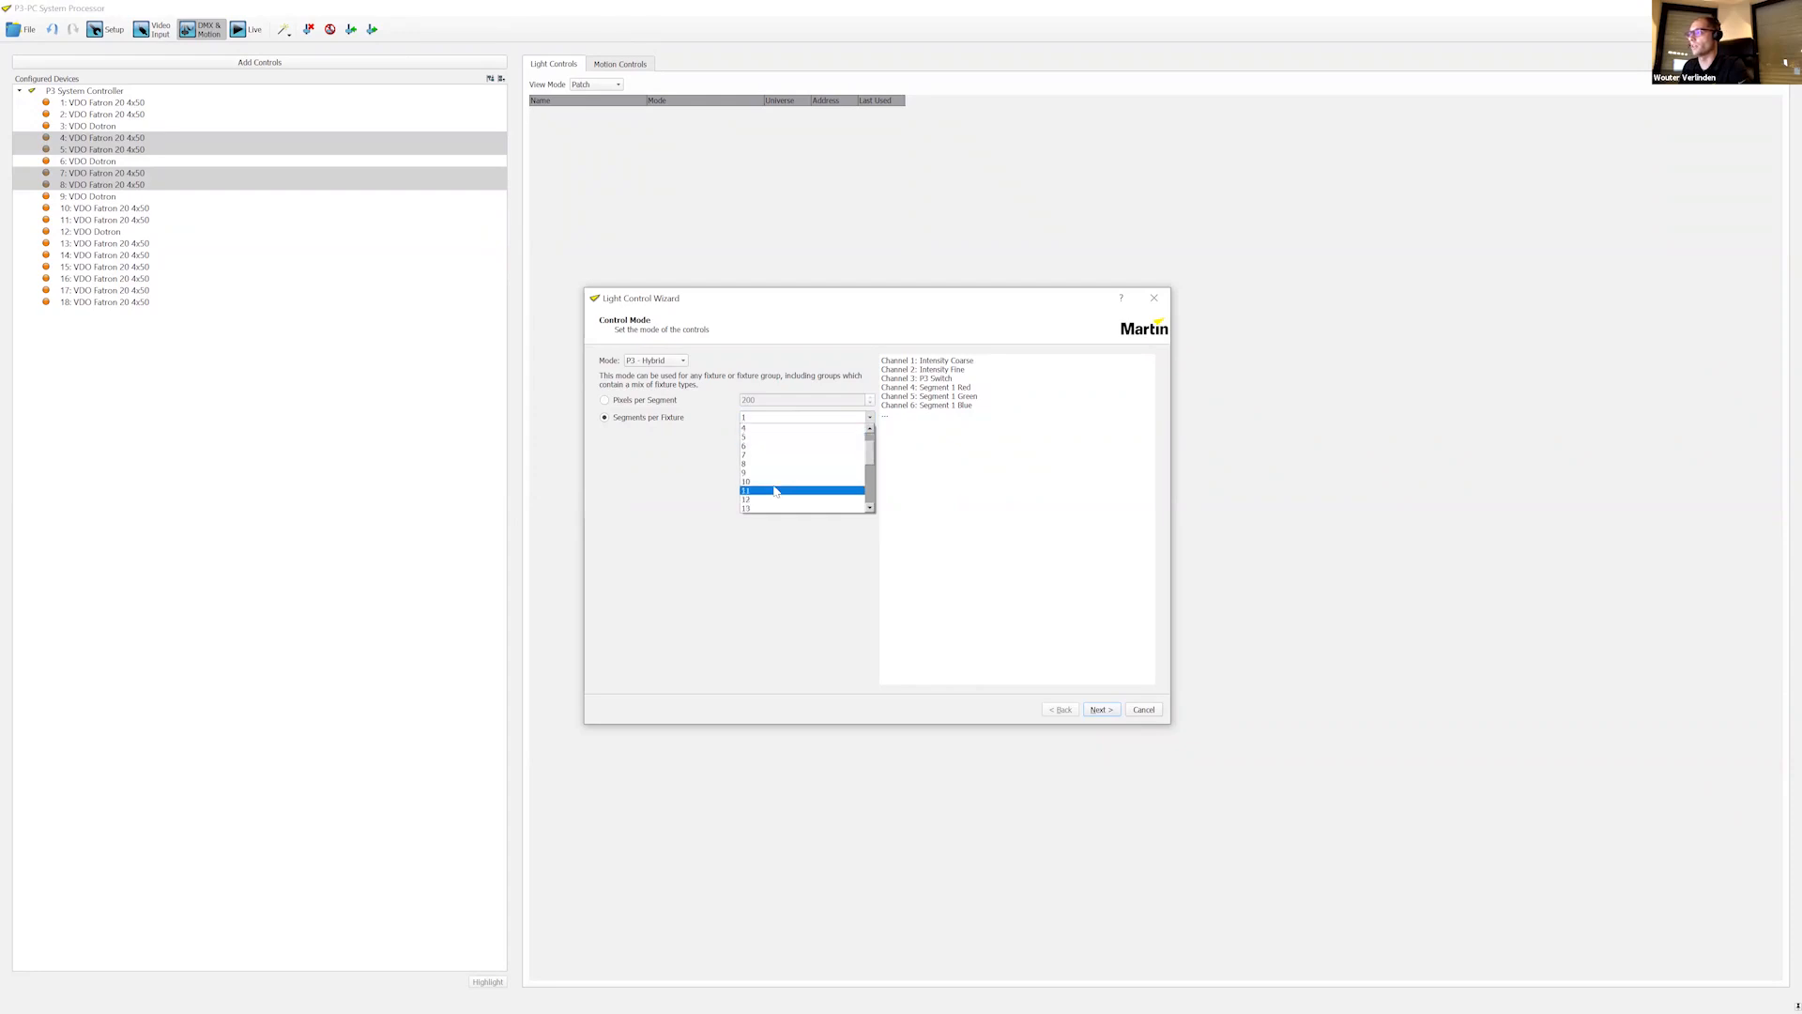
pyautogui.click(773, 482)
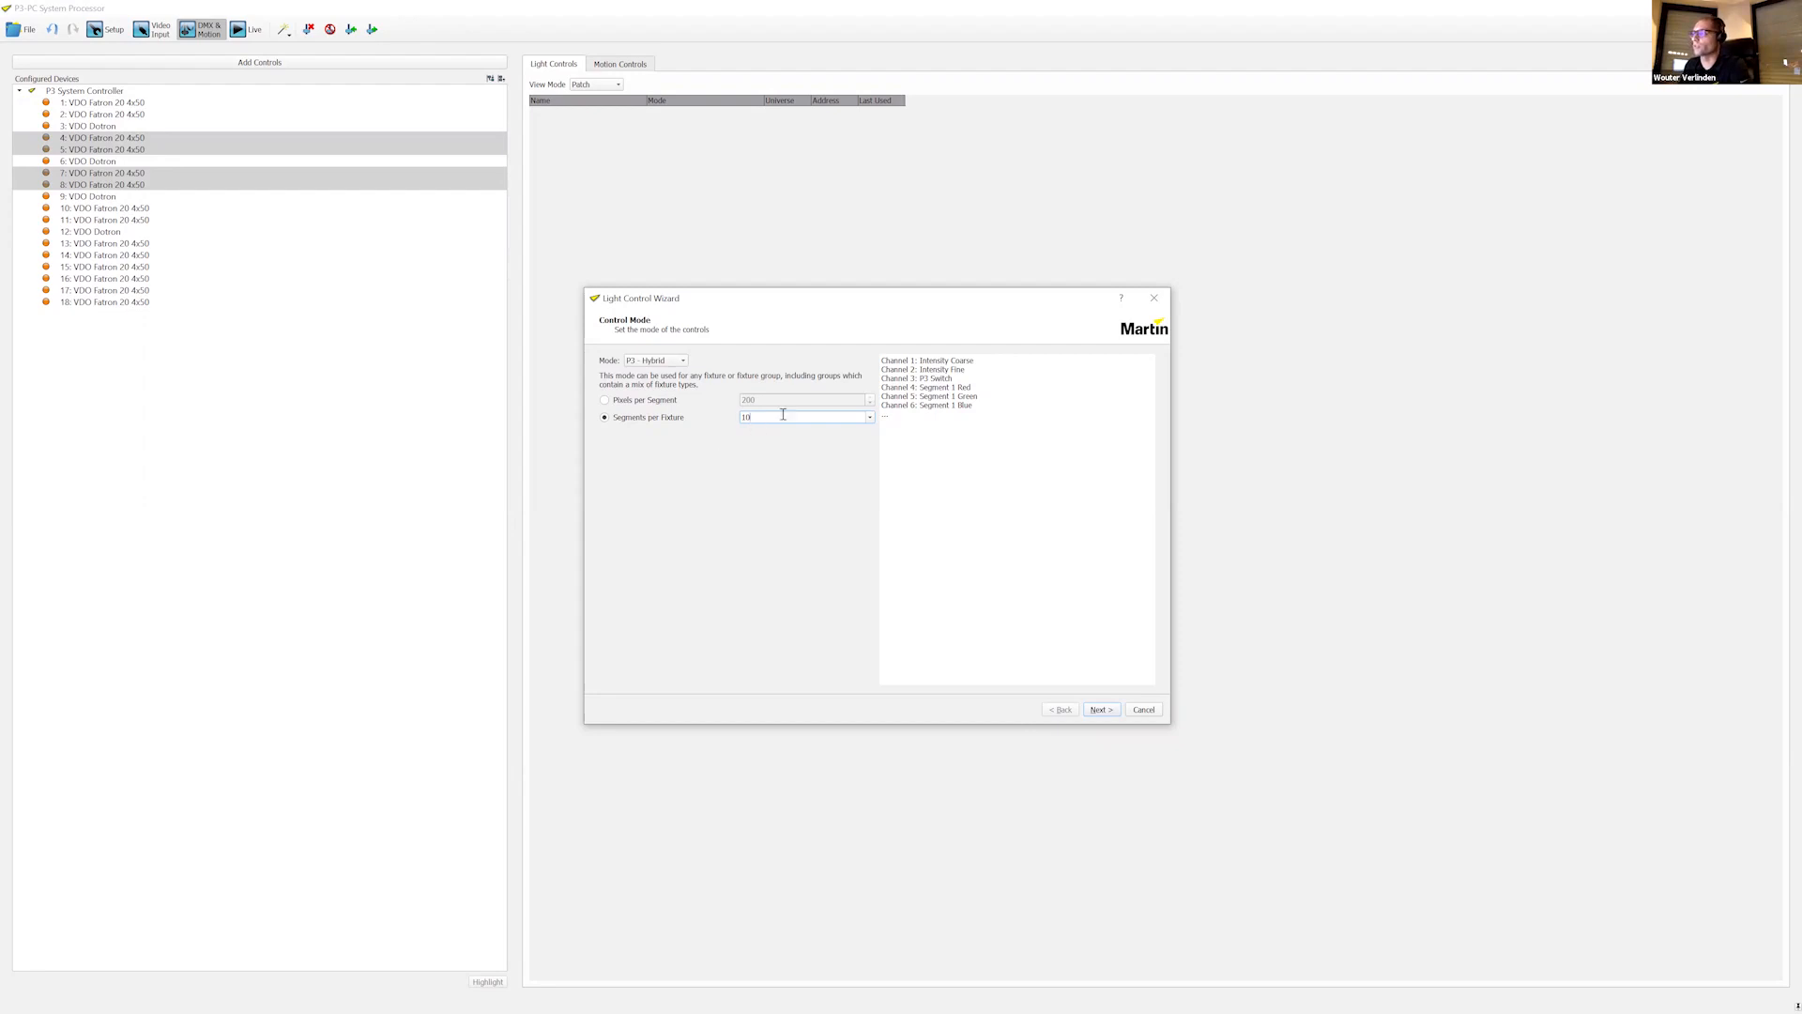
pyautogui.click(870, 419)
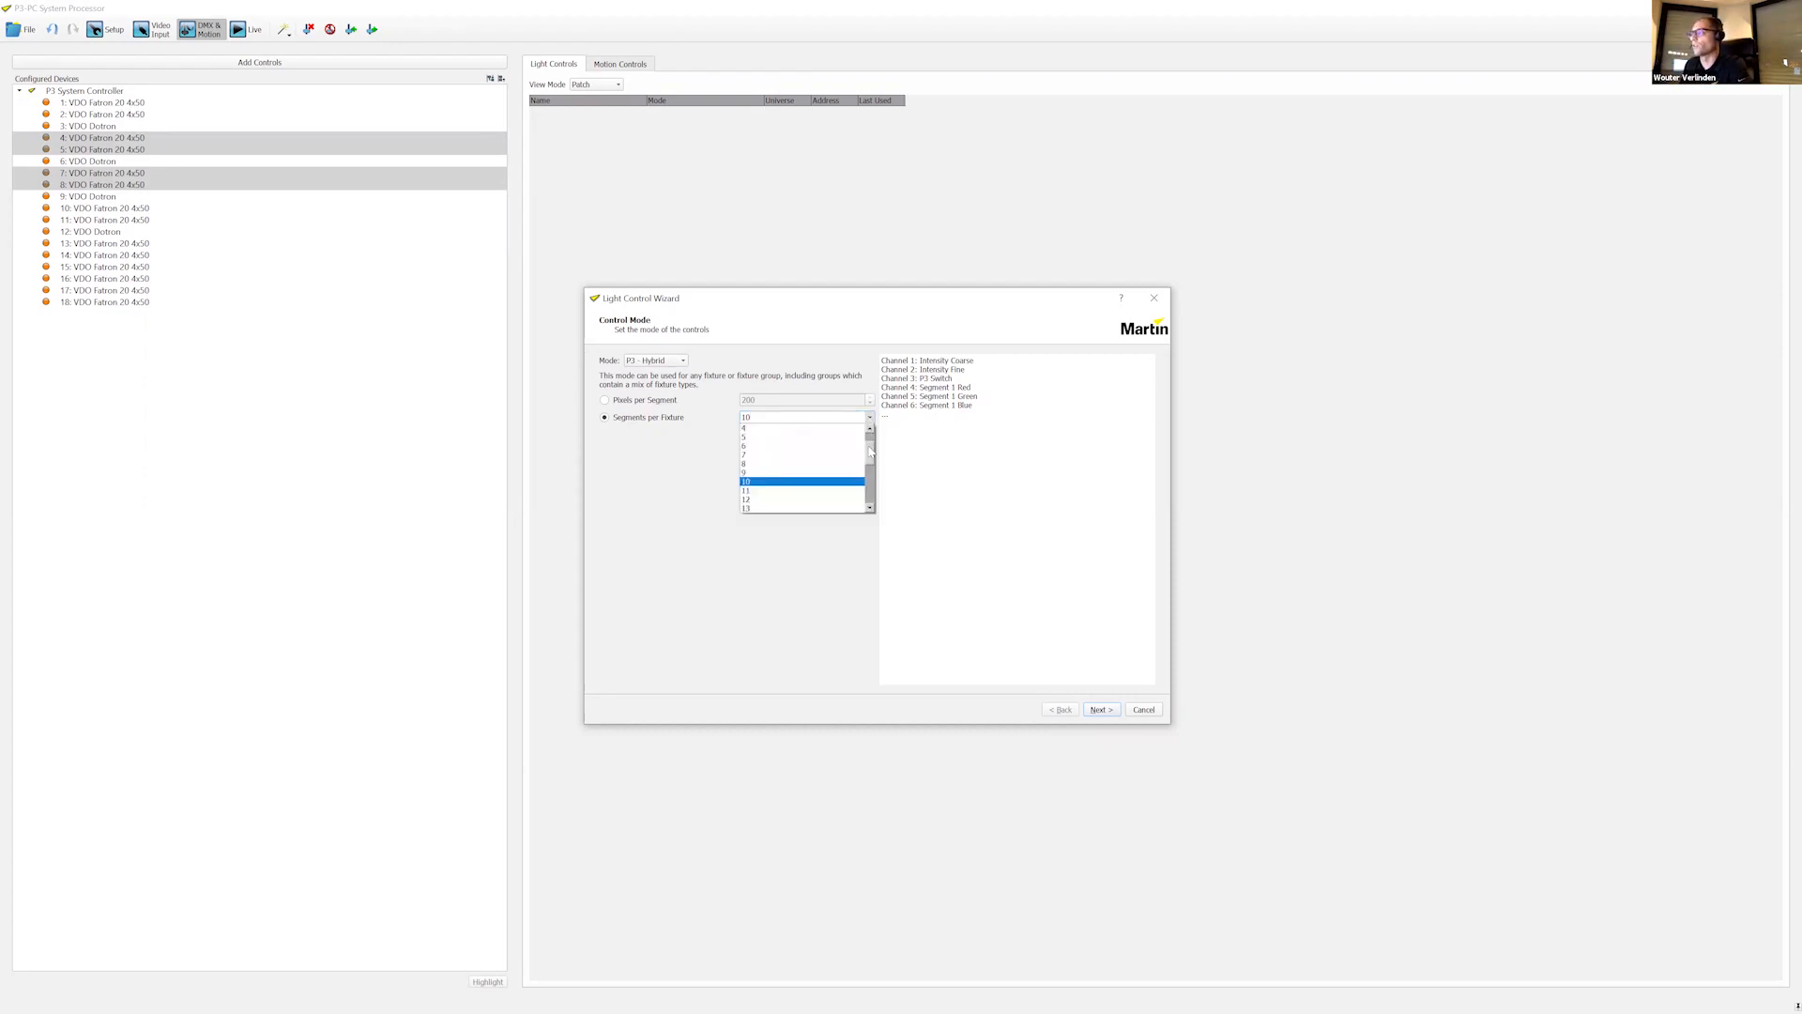
pyautogui.scroll(-5, 870, 453)
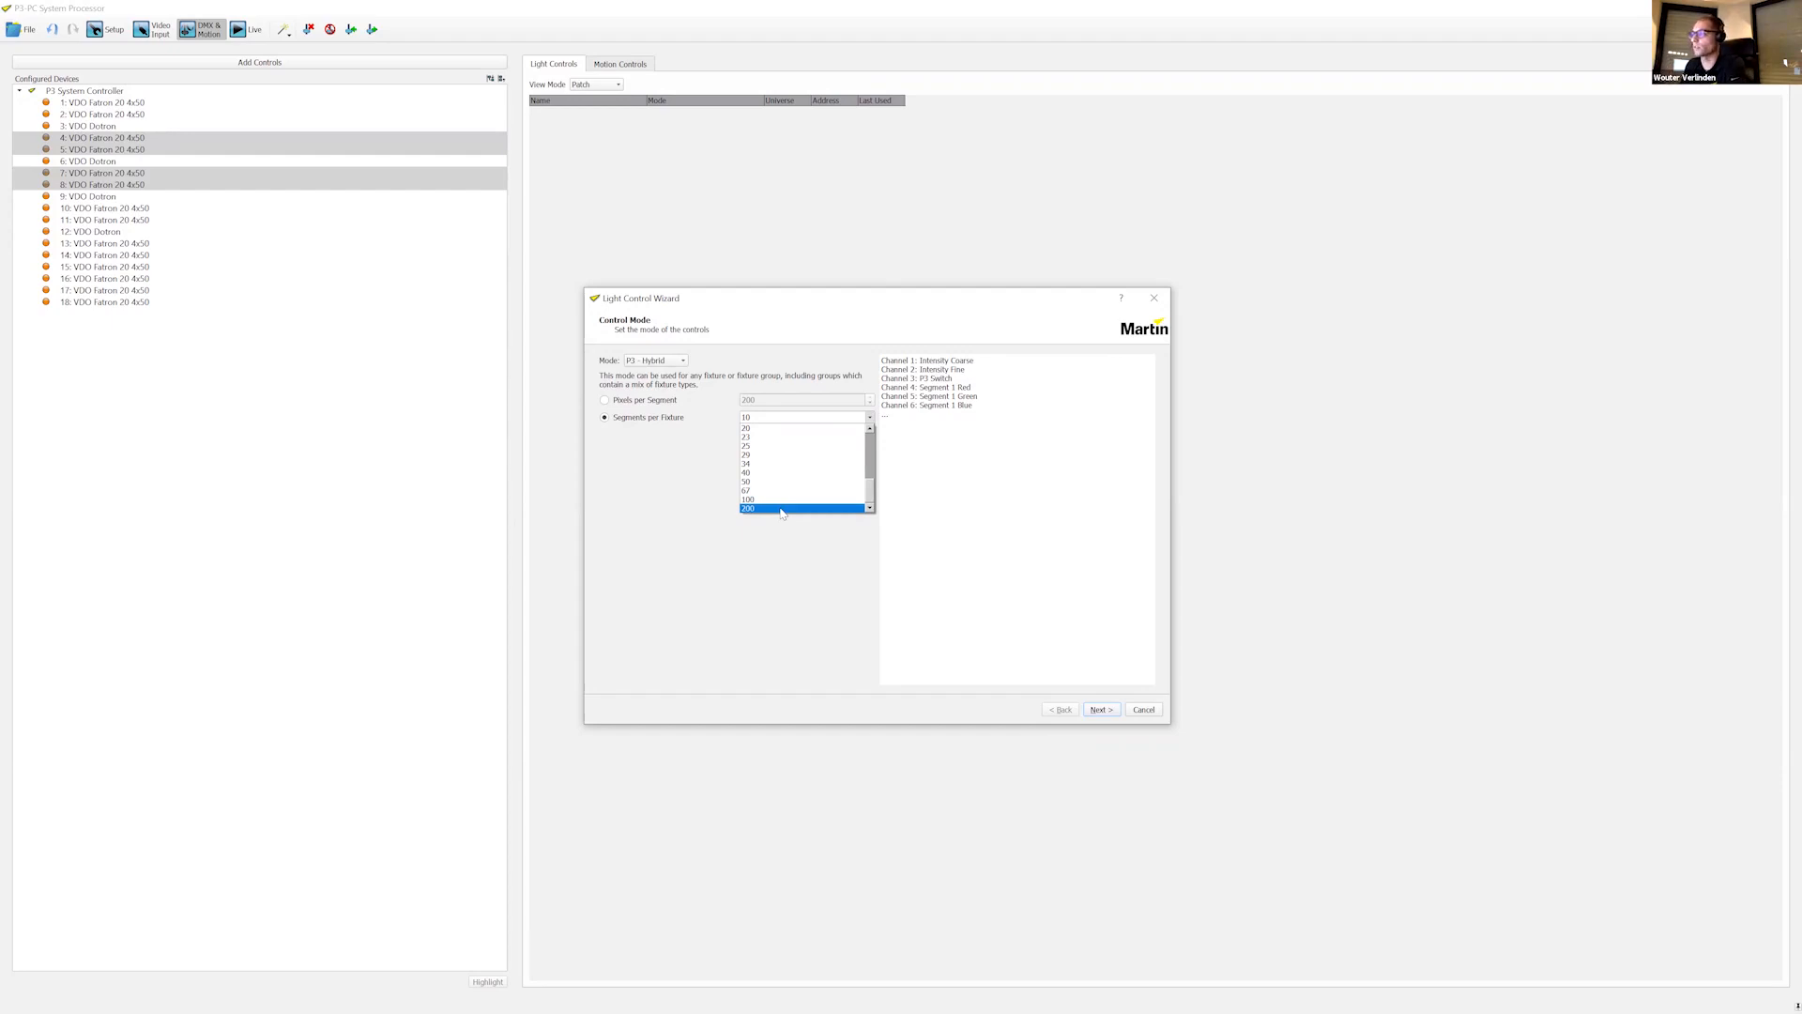
pyautogui.scroll(4, 803, 485)
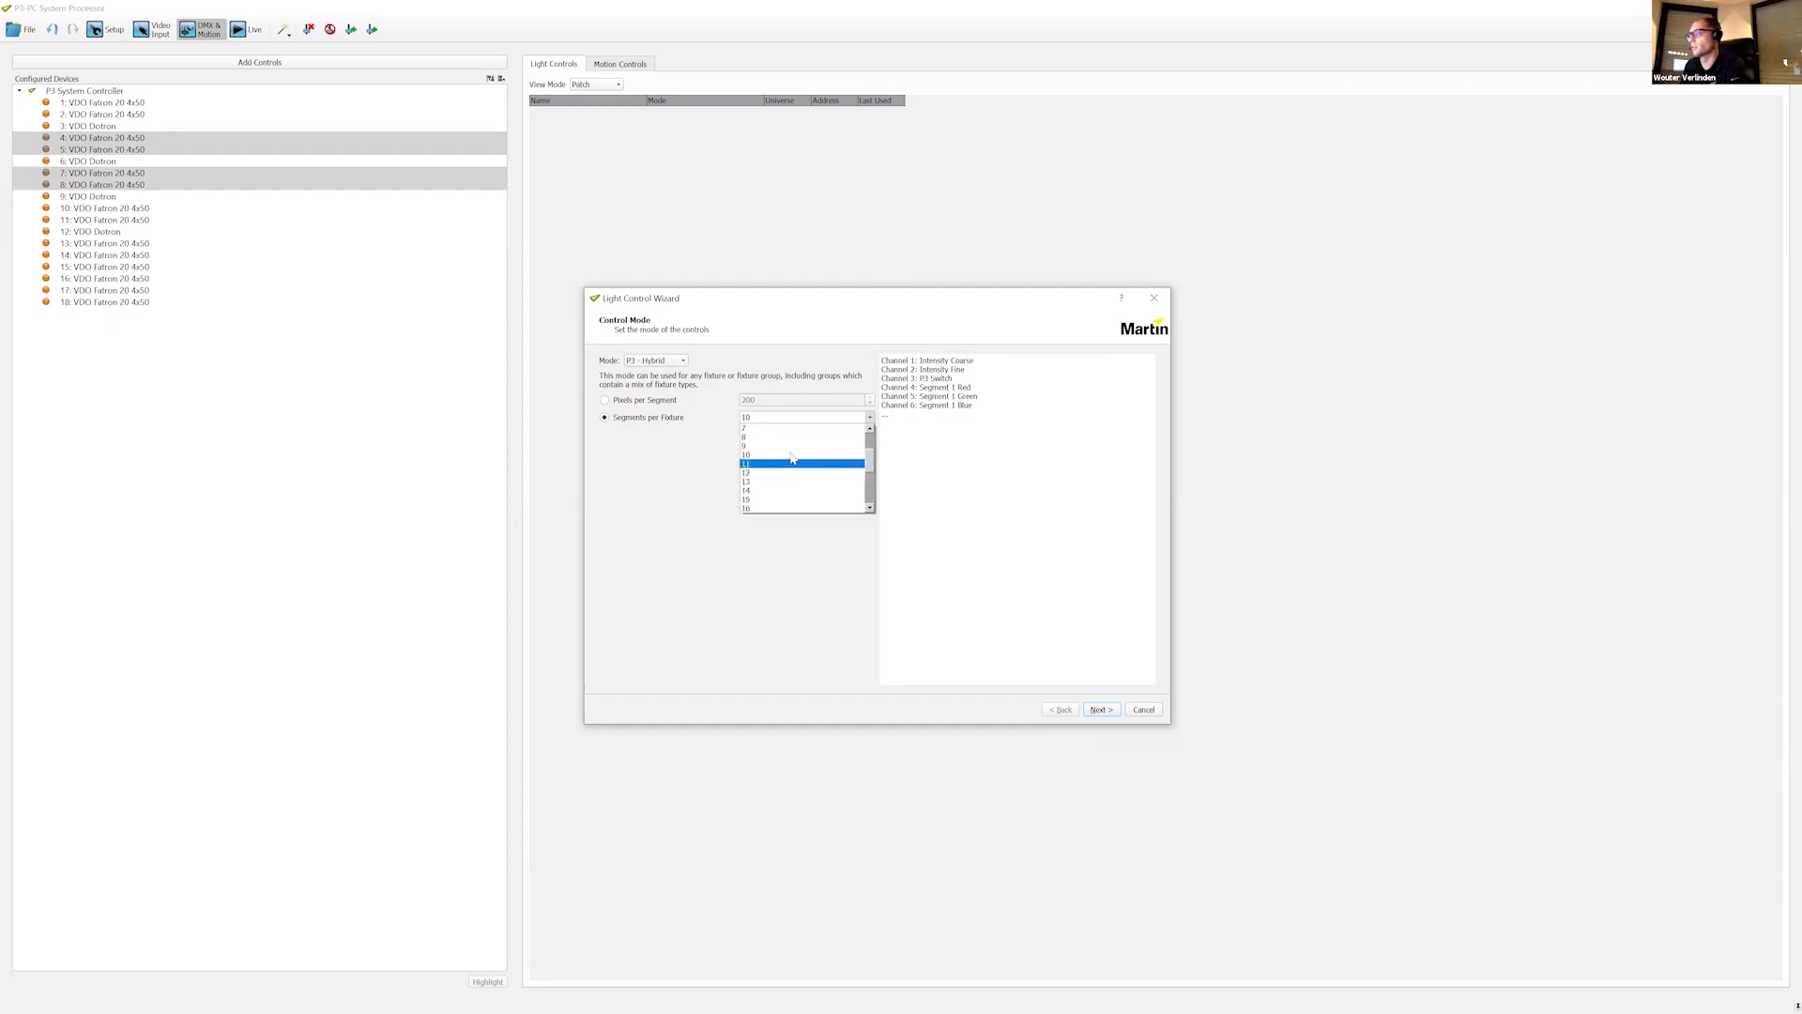
pyautogui.click(787, 457)
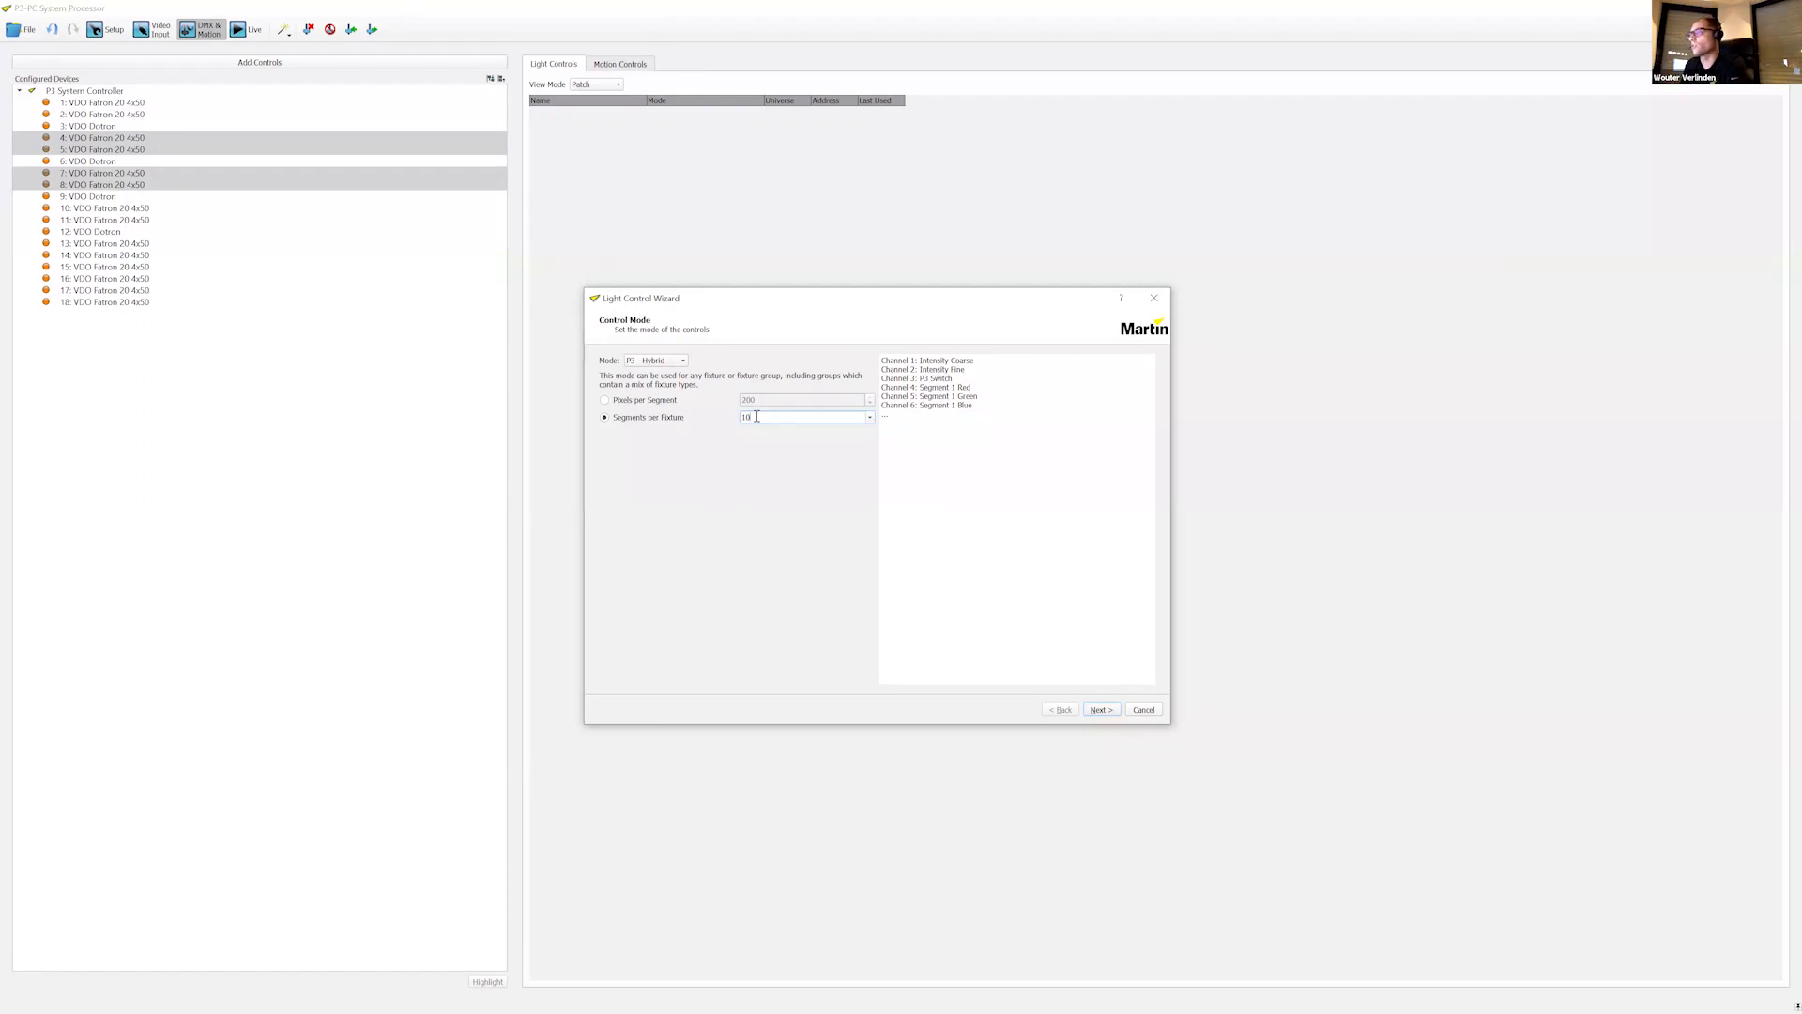
# Step: Finish the light controls with consecutive channels on Art-Net universe 1, starting at address 1
pyautogui.click(1101, 711)
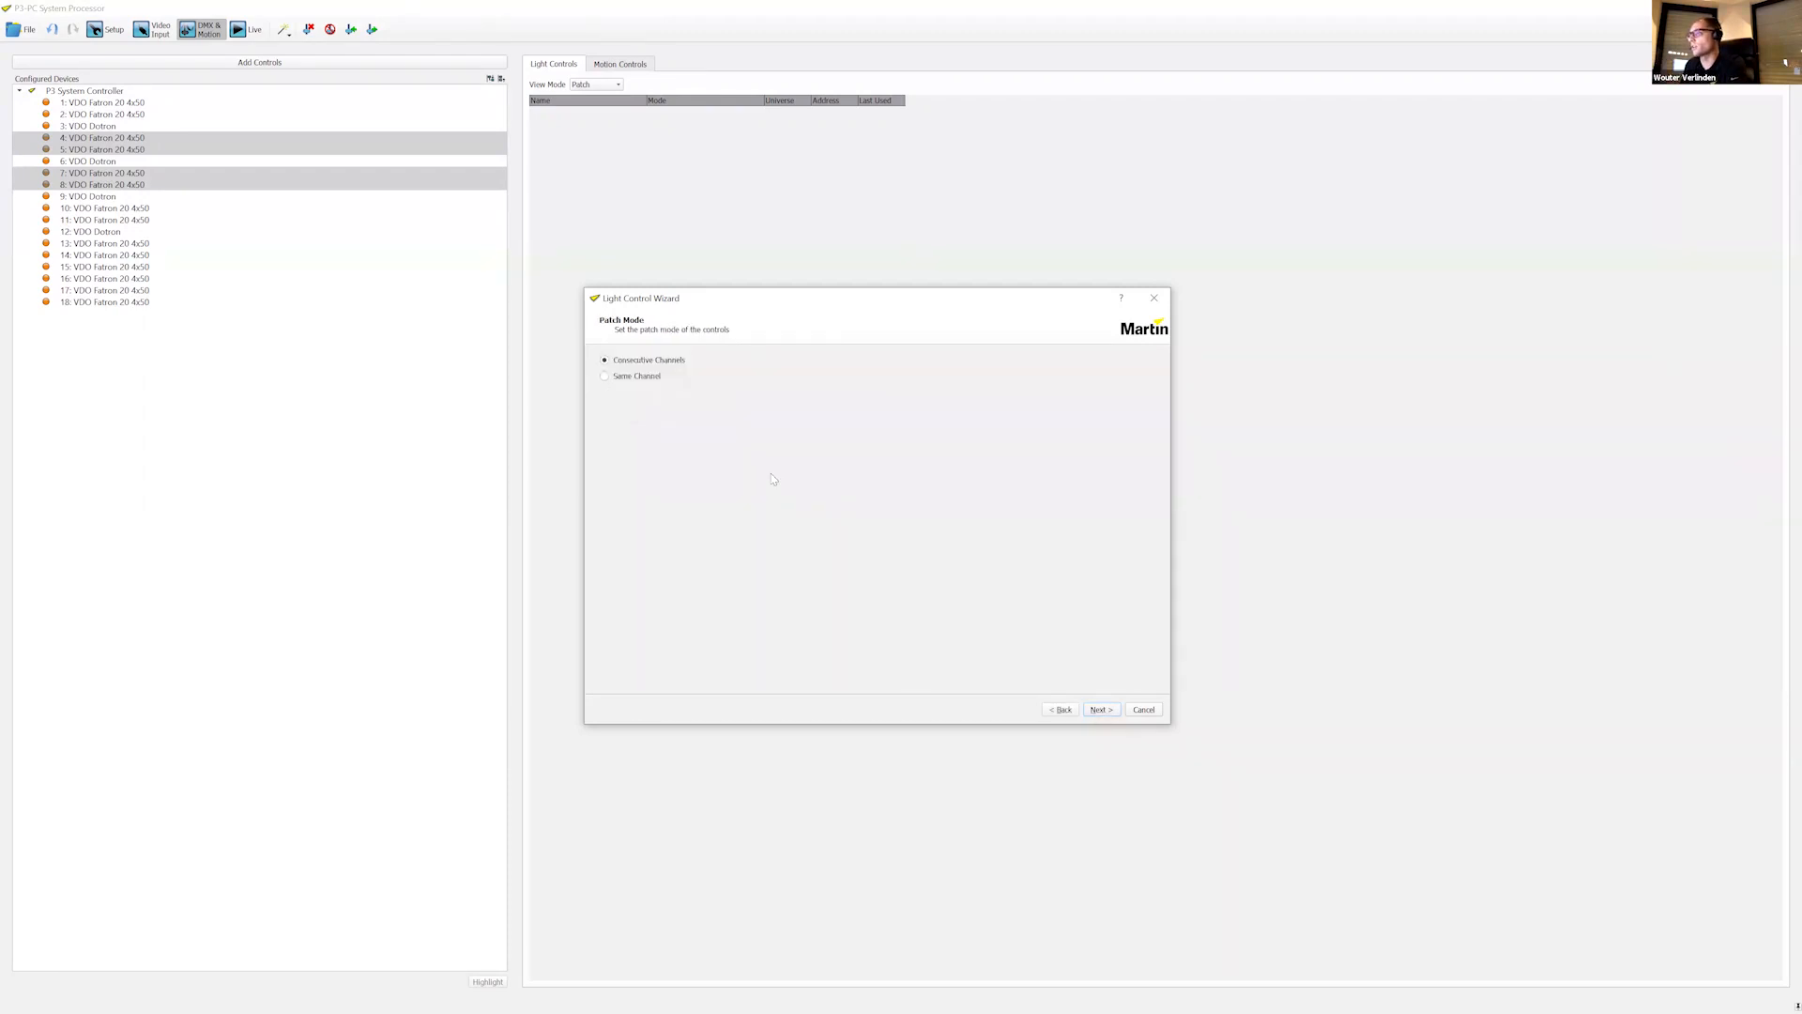
pyautogui.click(1101, 711)
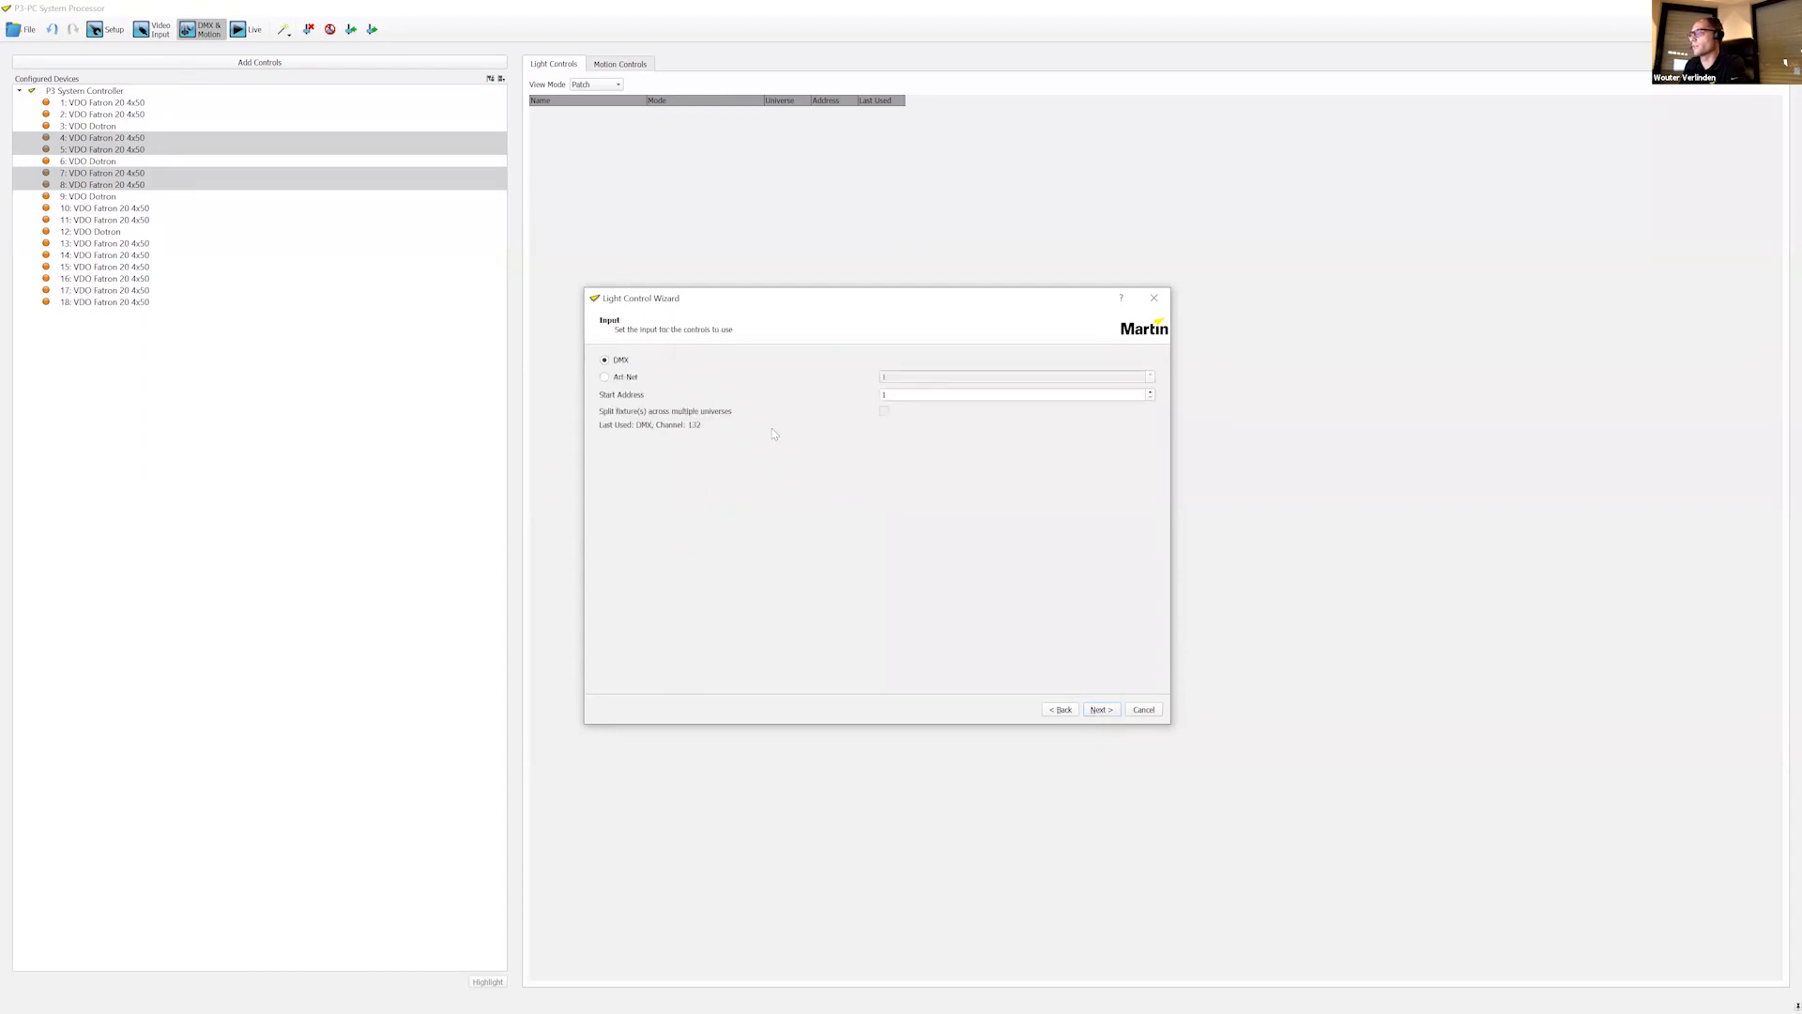
pyautogui.click(625, 377)
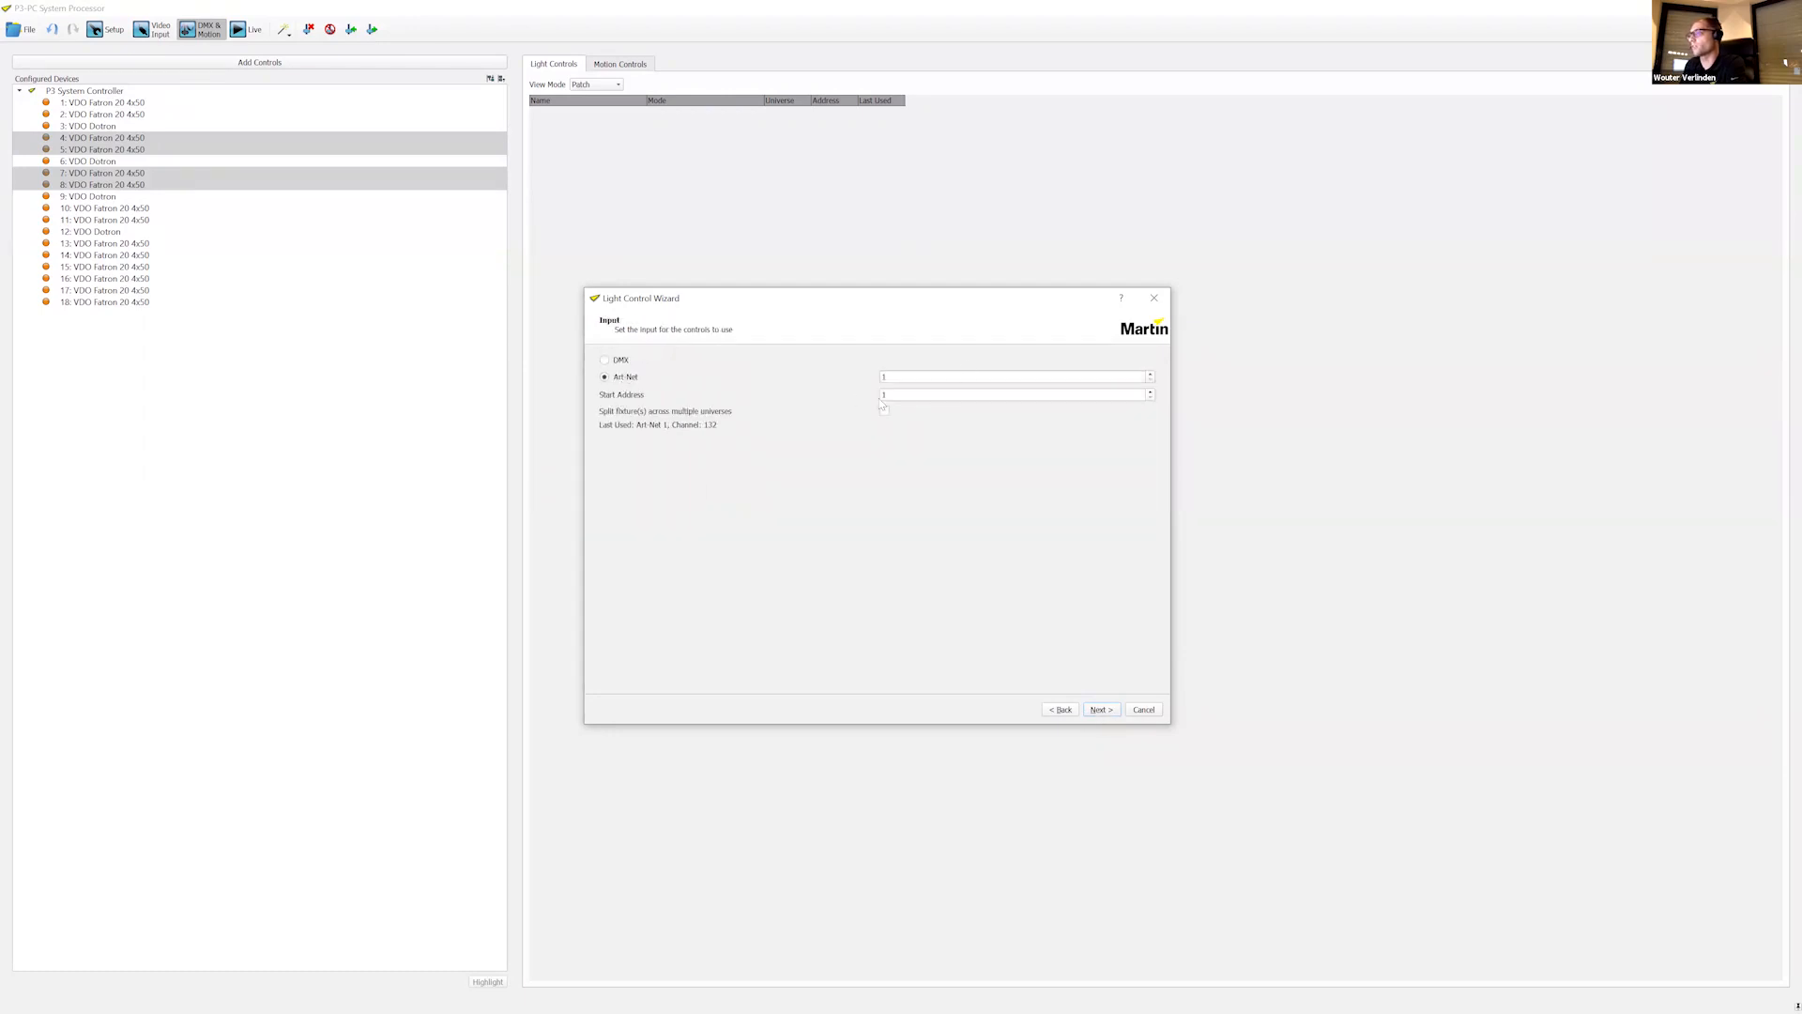
pyautogui.click(1102, 711)
pyautogui.click(1097, 710)
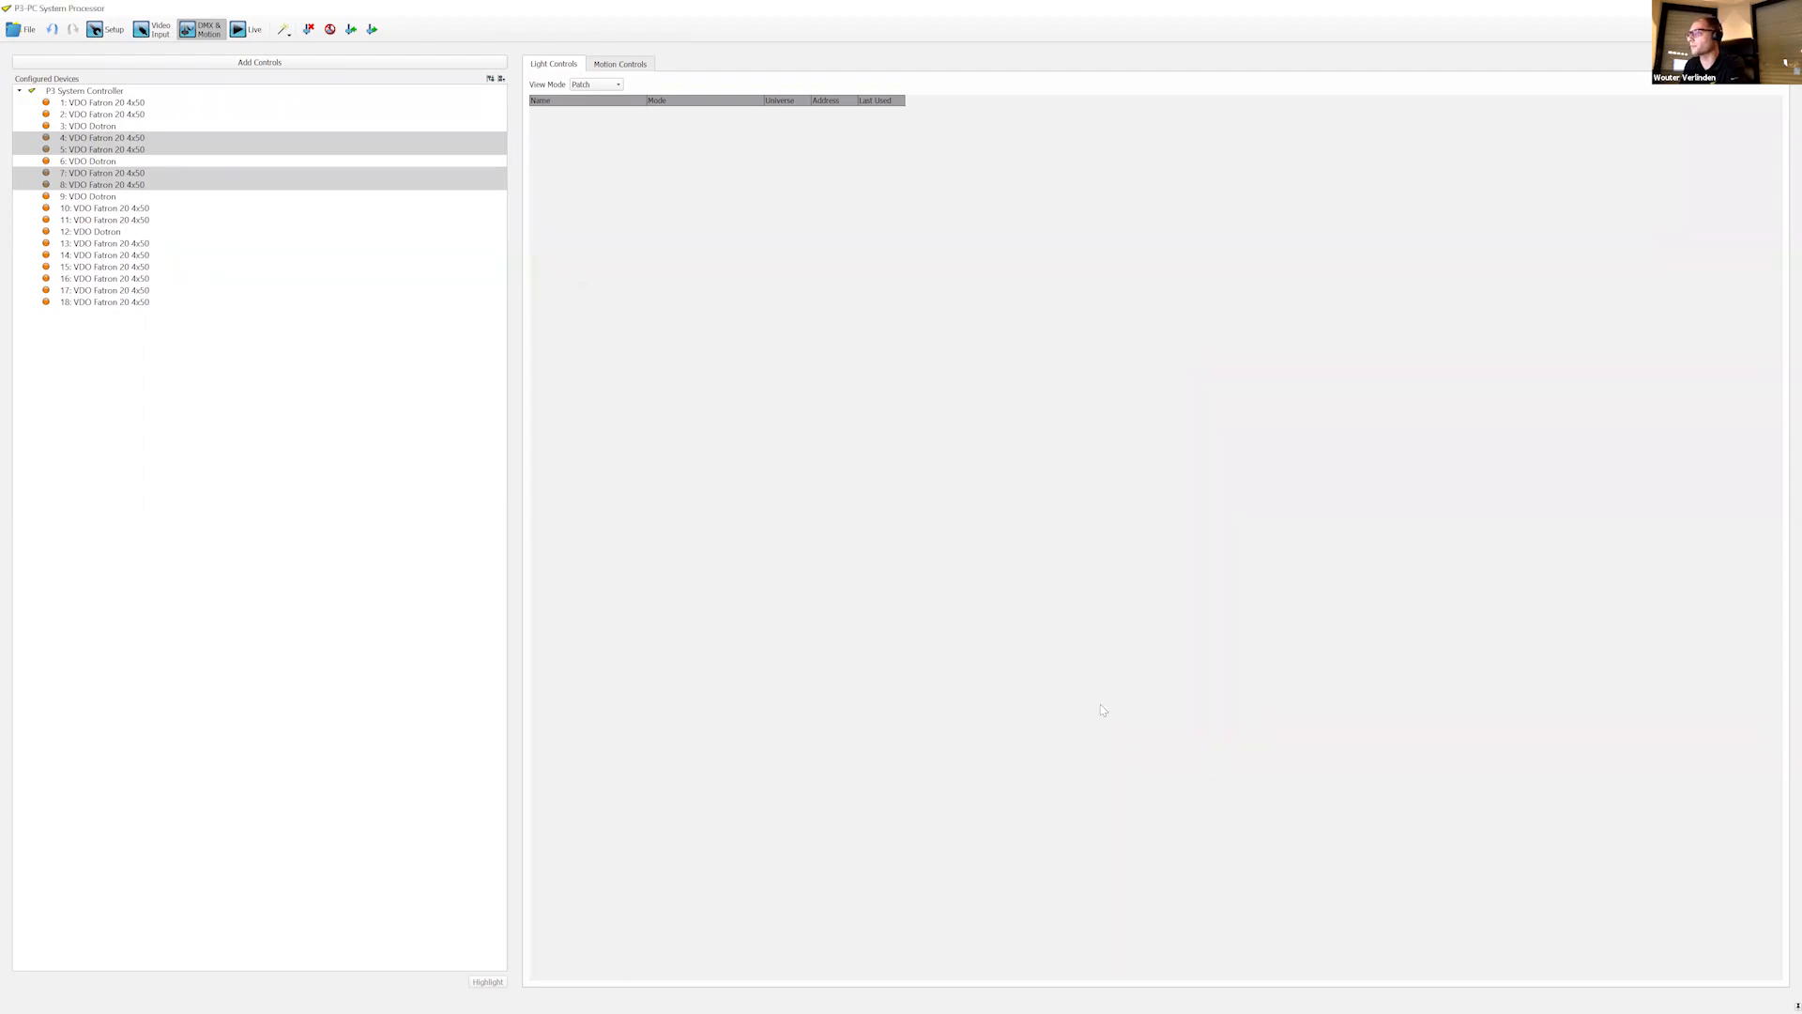
# Step: Examine the live DMX values of the four patched light controls, and return to the Patch view mode
pyautogui.click(595, 85)
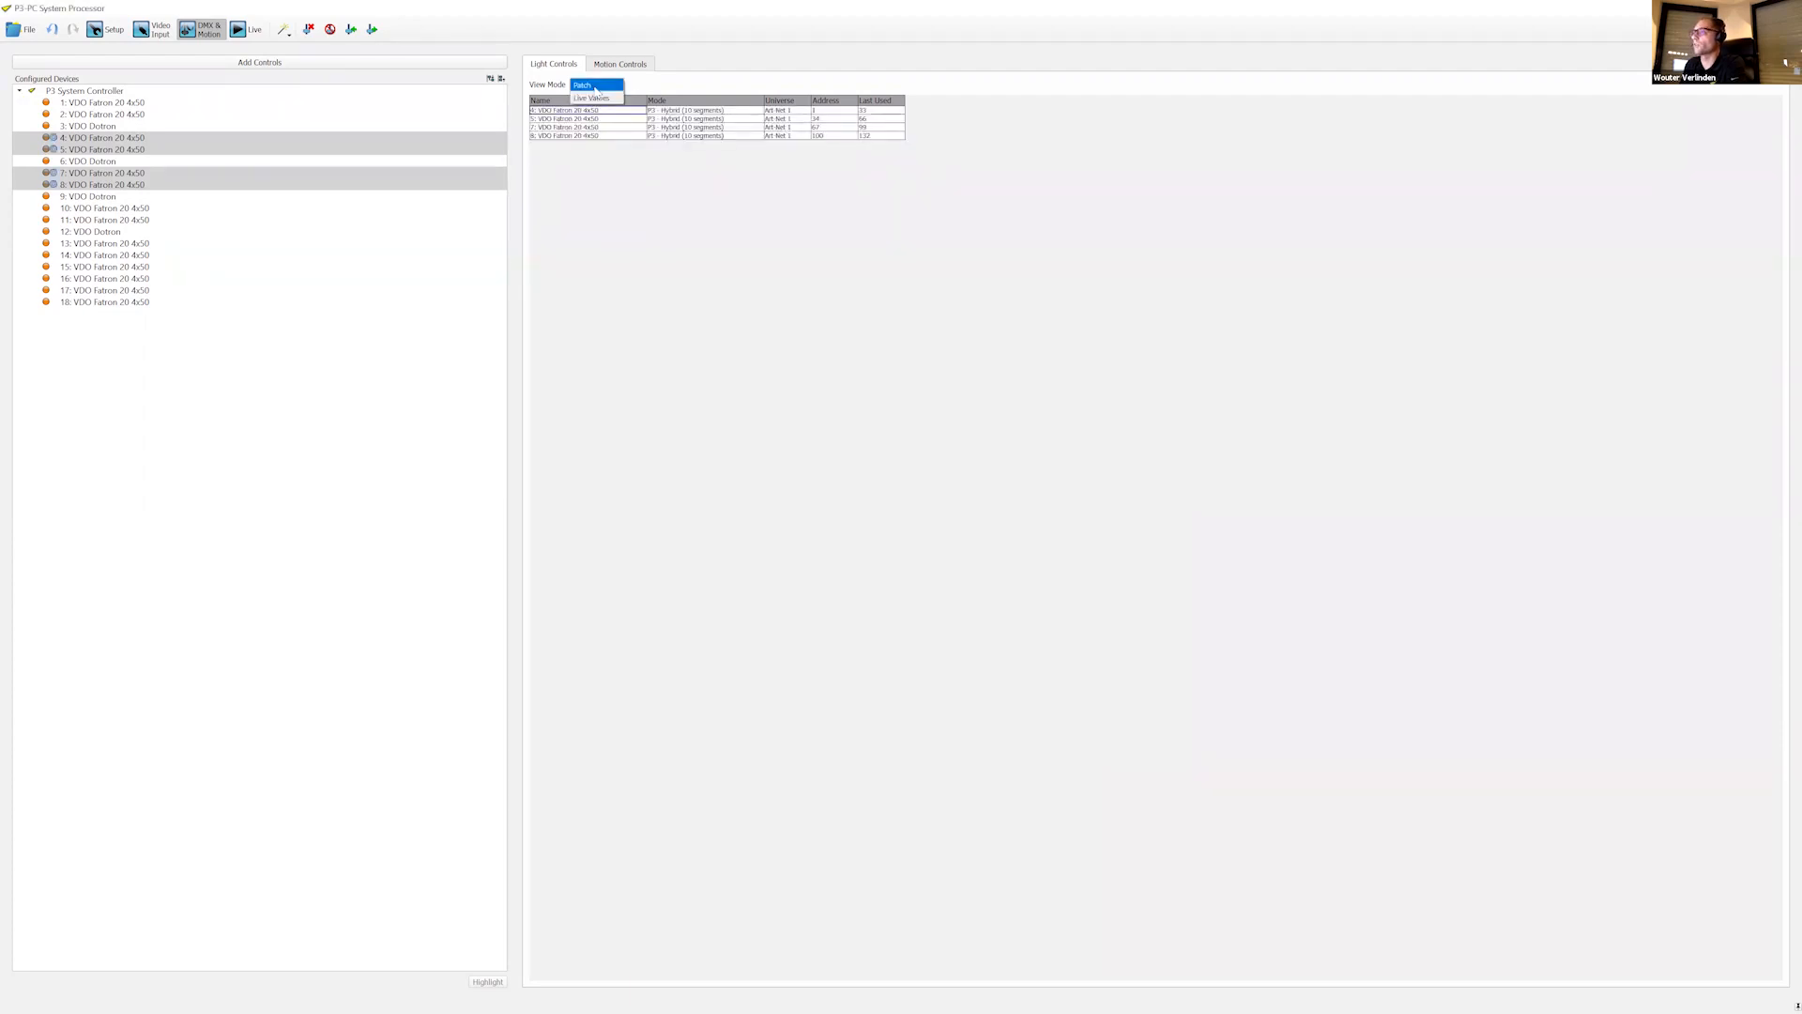
pyautogui.click(601, 105)
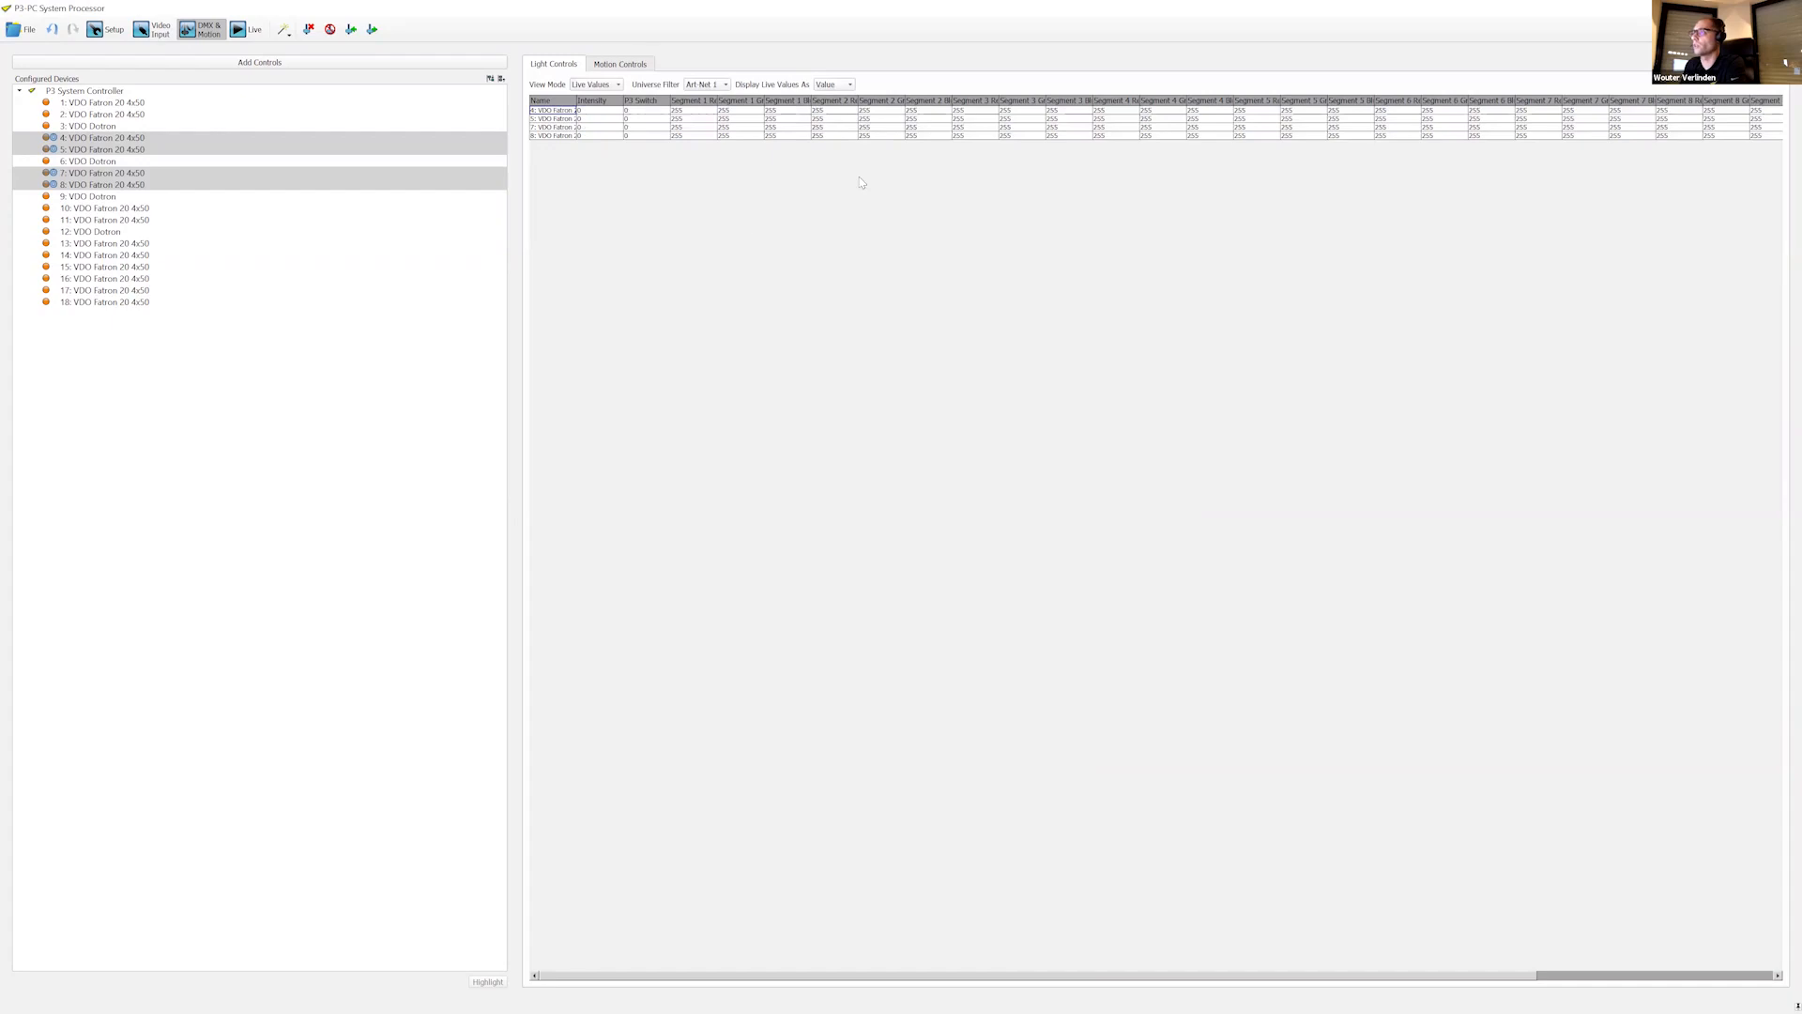
pyautogui.click(597, 84)
pyautogui.click(599, 71)
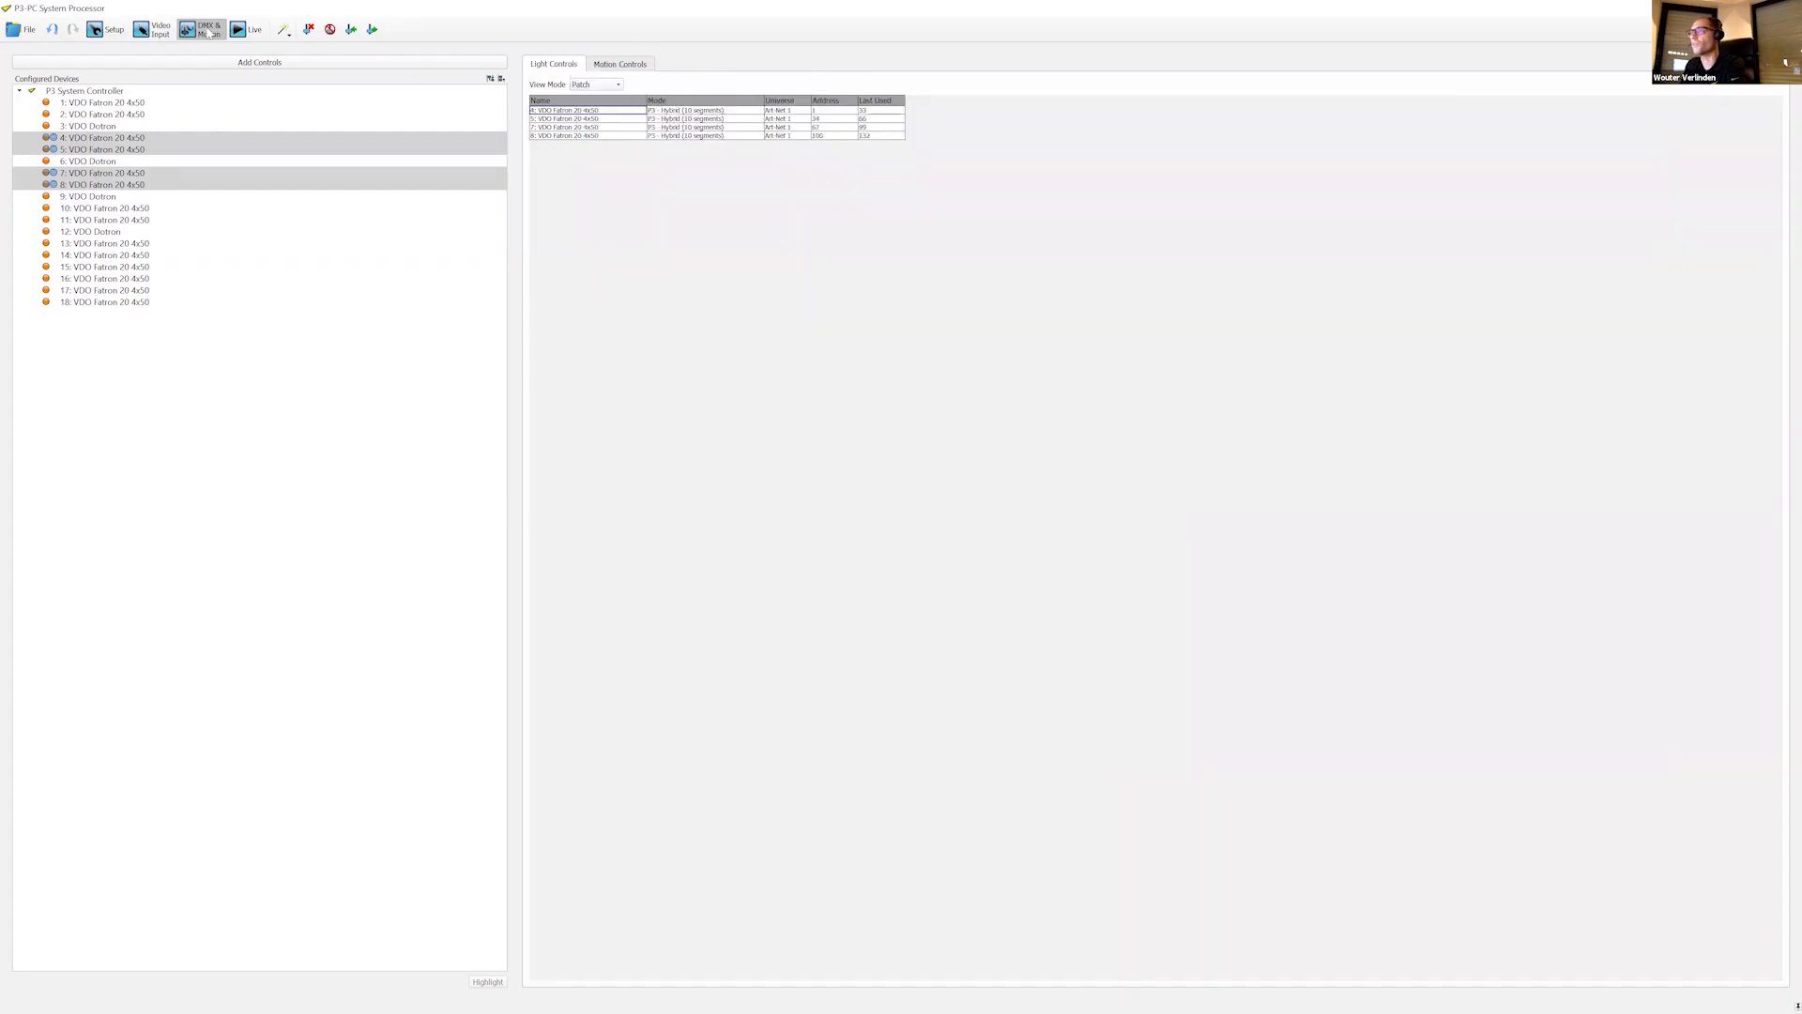
# Step: Show the video input workspace around the drum kit, with the onPC lighting console window placed beside it
pyautogui.click(164, 31)
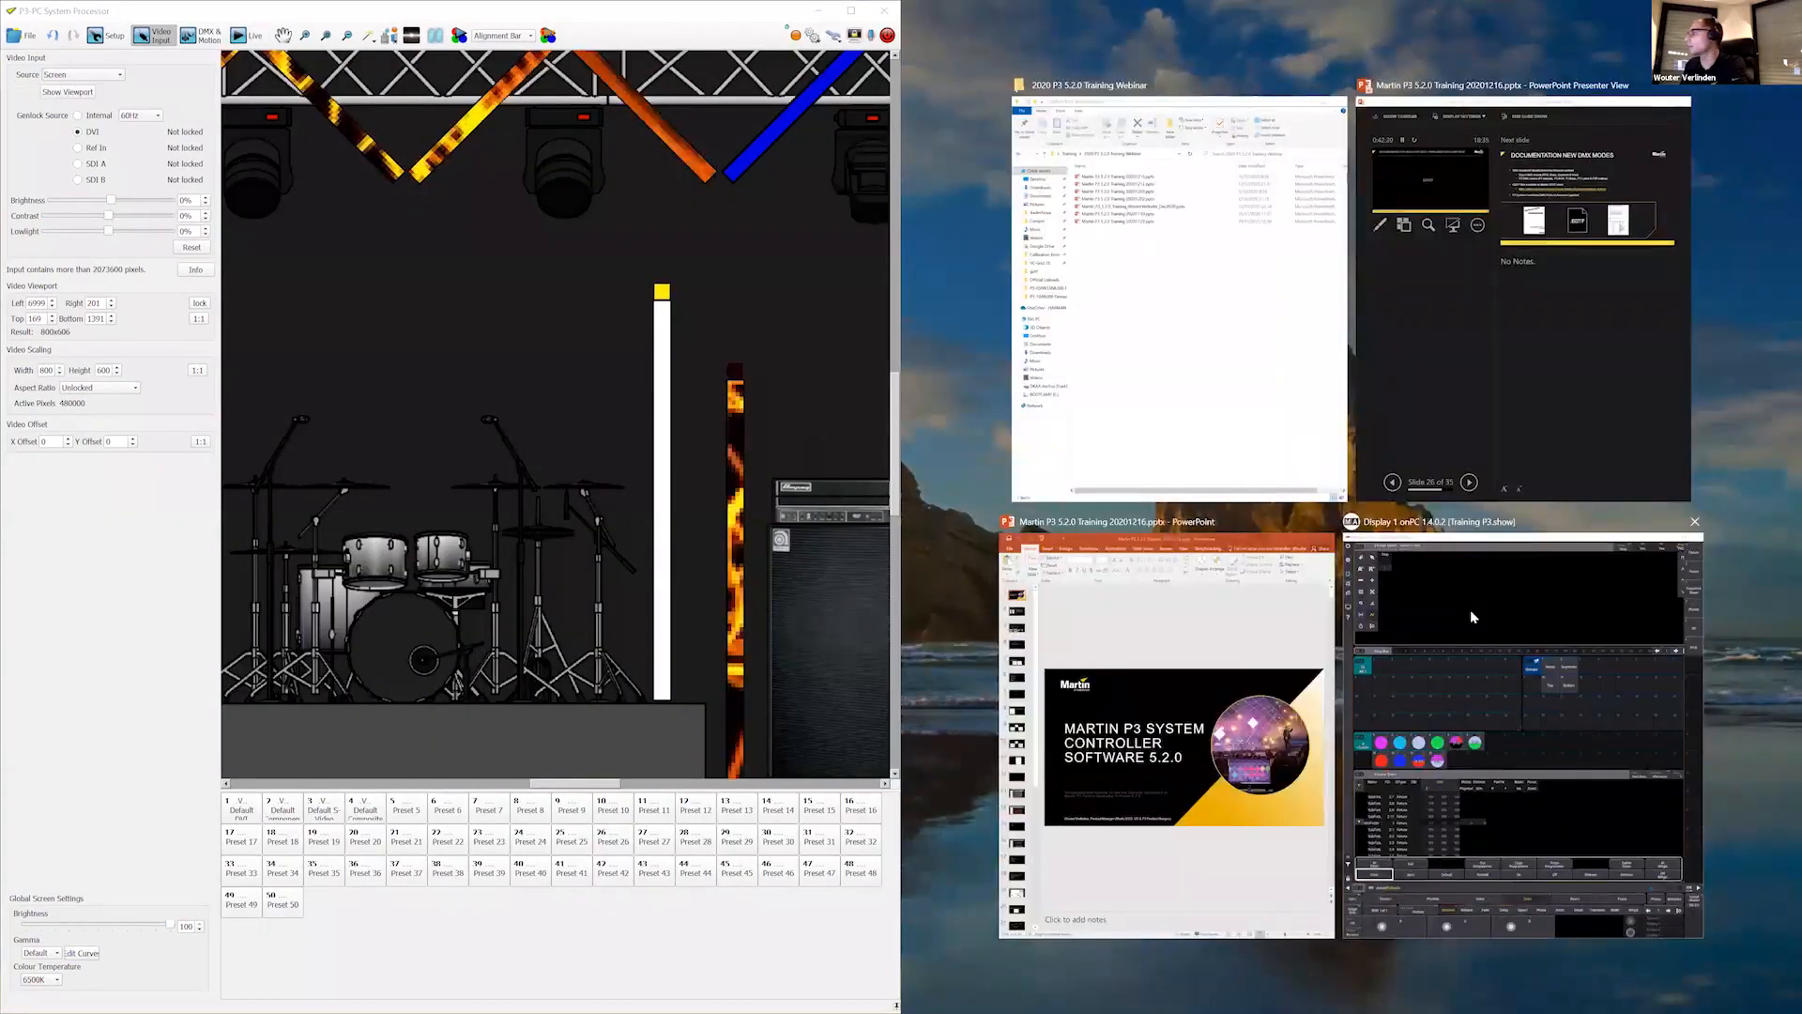
pyautogui.click(514, 723)
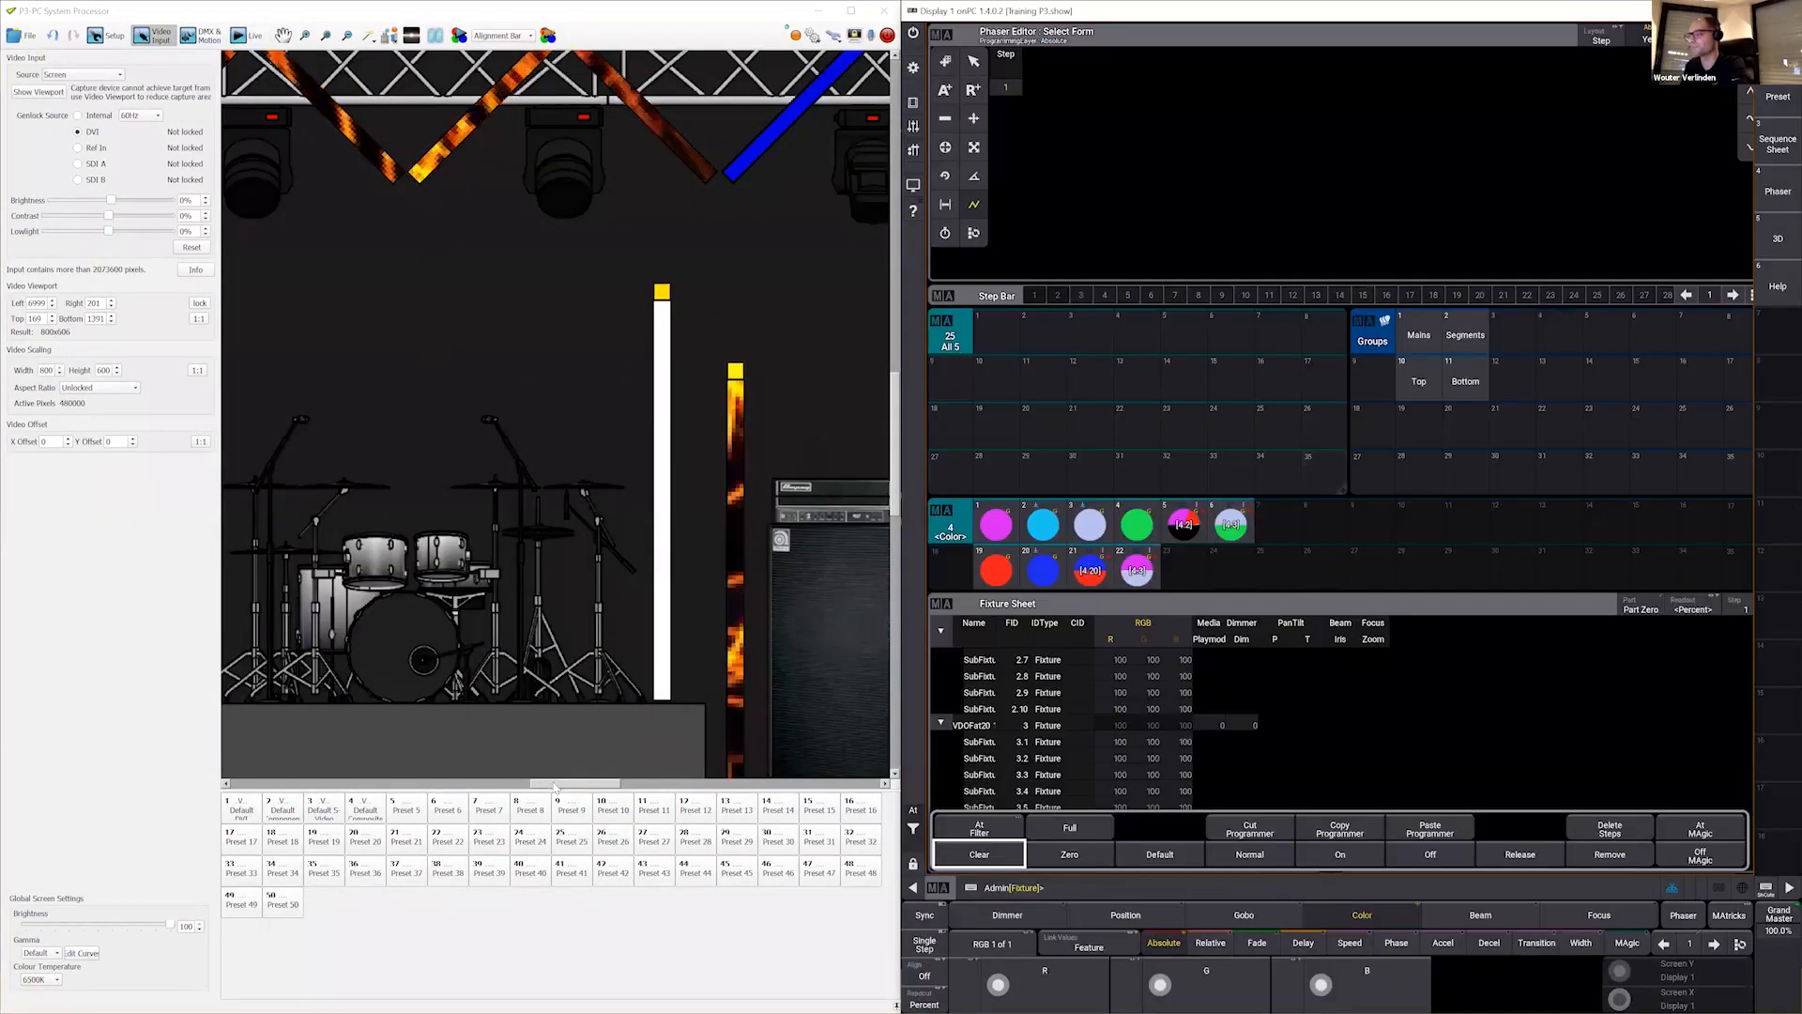
pyautogui.moveTo(554, 783); pyautogui.dragTo(534, 781)
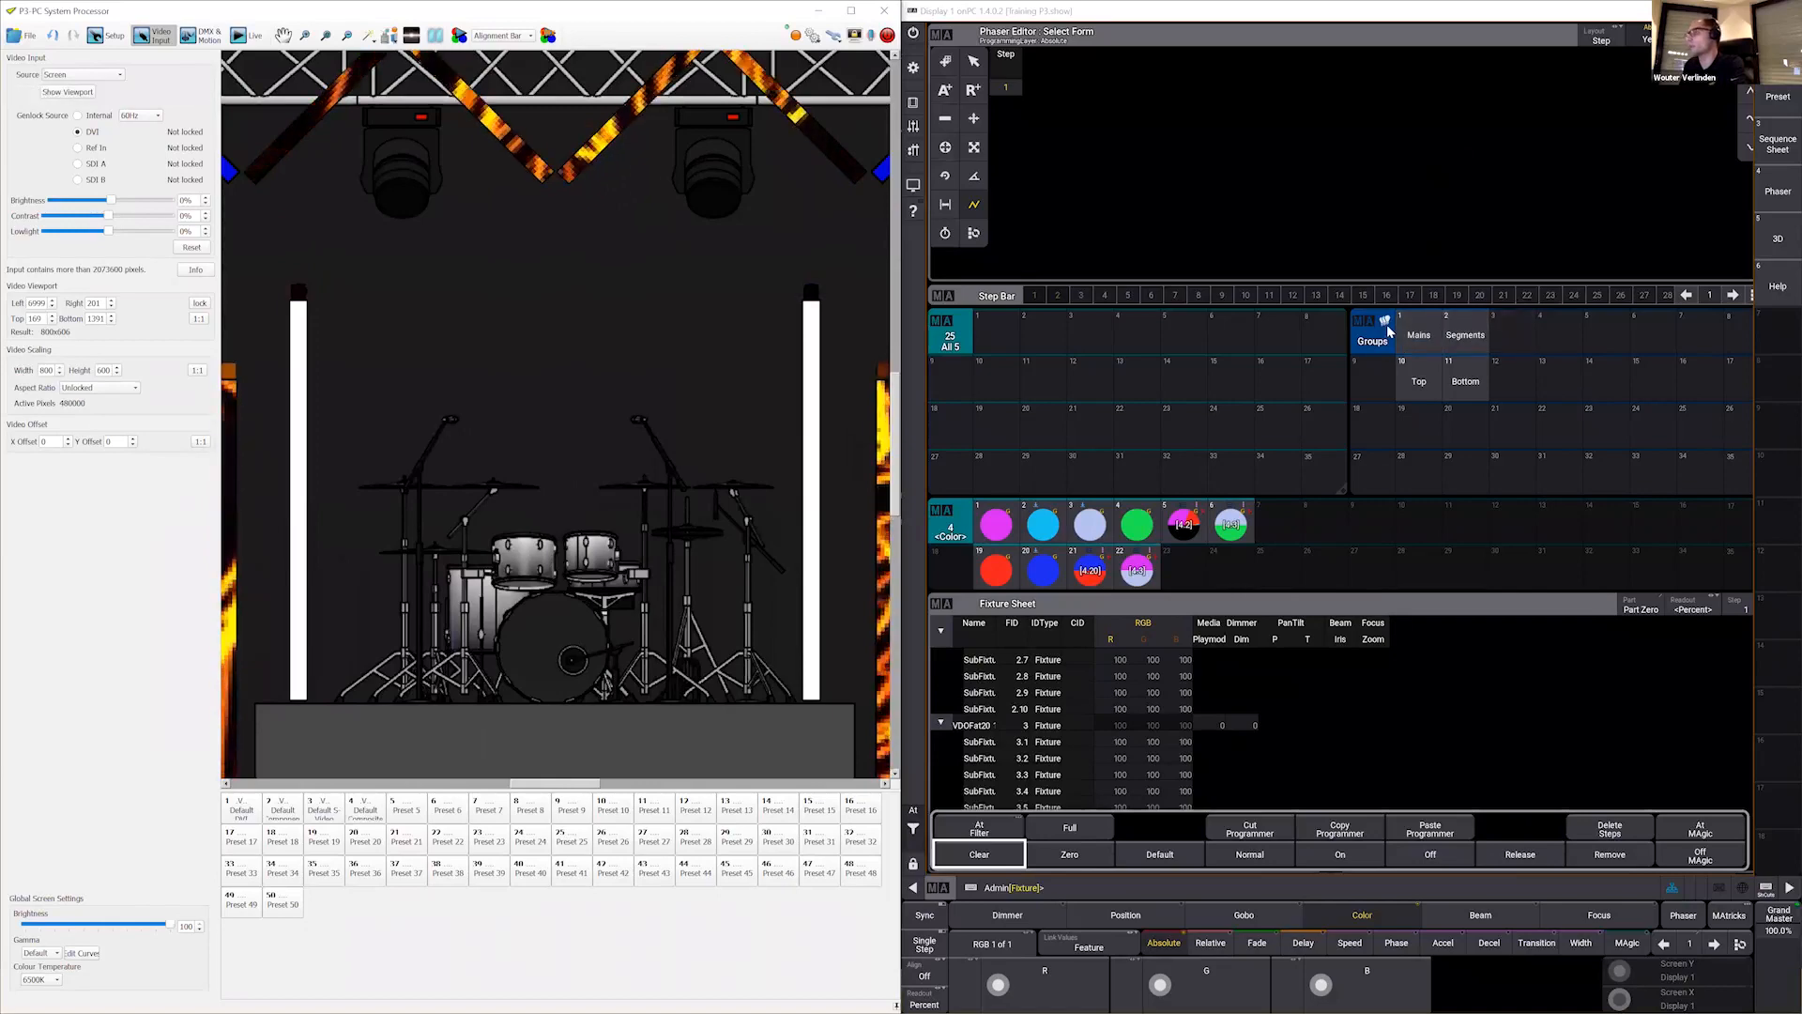
# Step: Select the Mains group in the onPC console and display its Gobo attributes with the Media Playmode control
pyautogui.click(1413, 333)
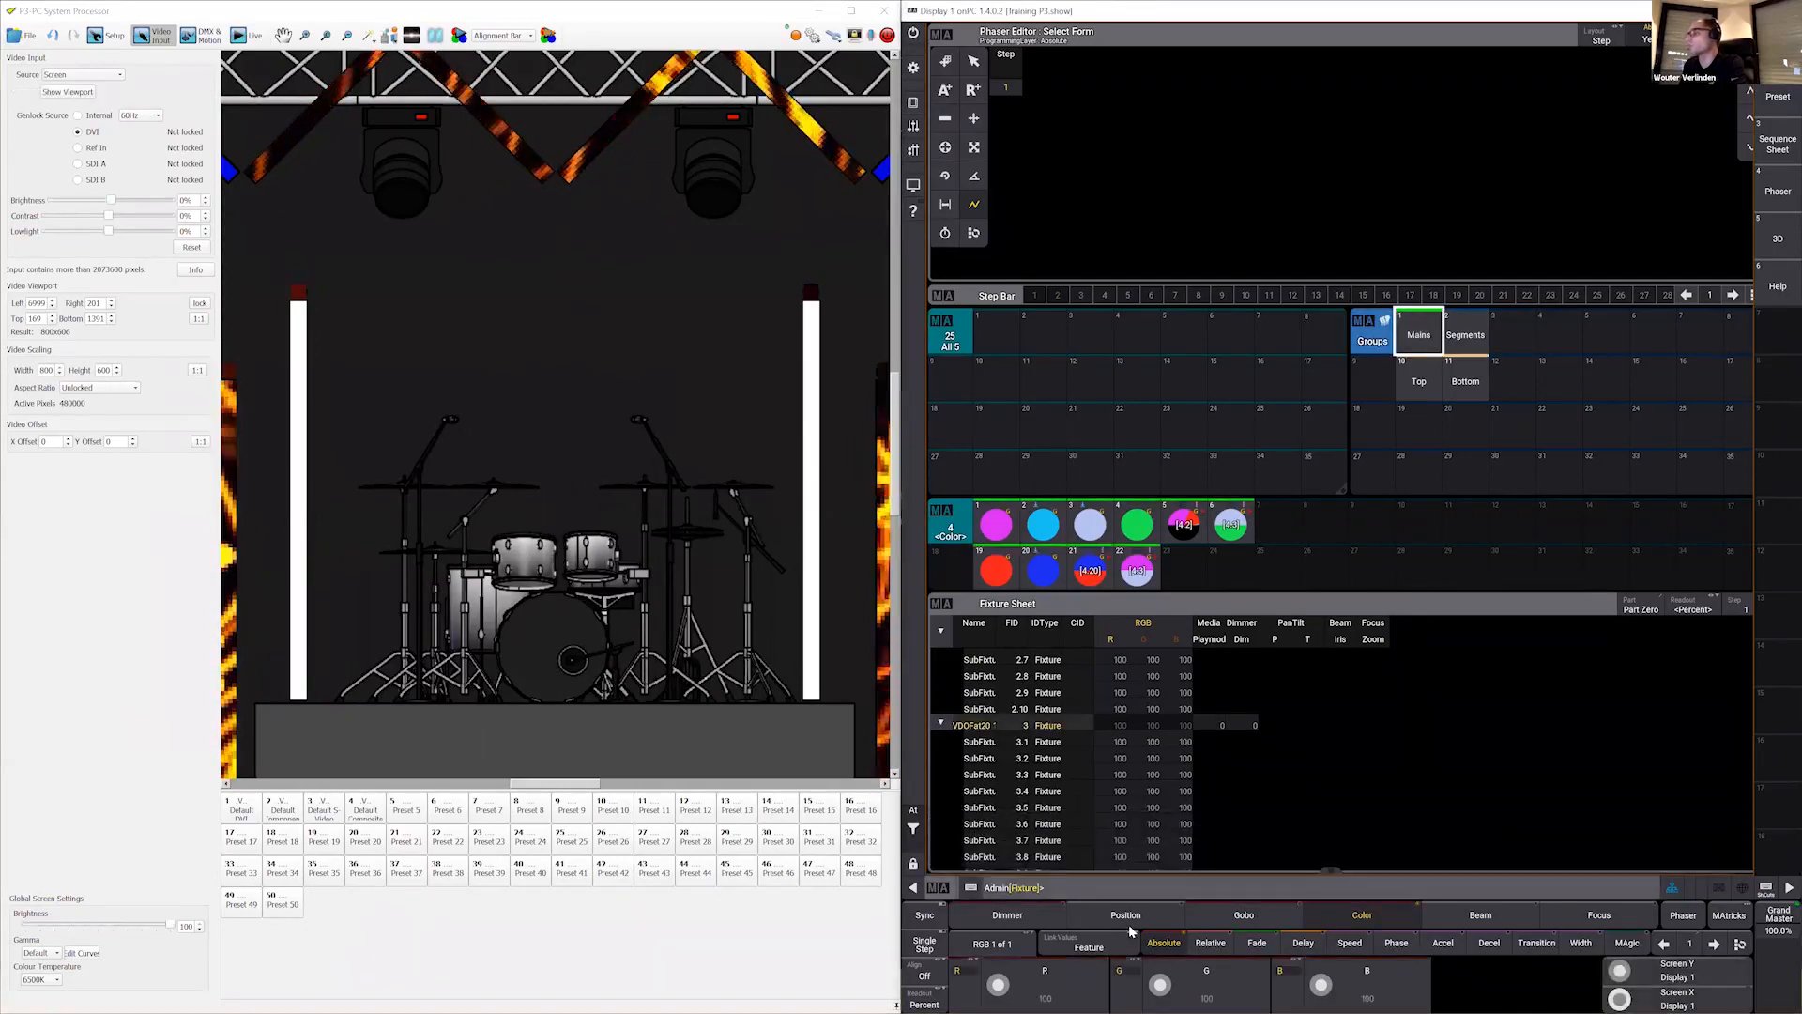
pyautogui.click(1245, 923)
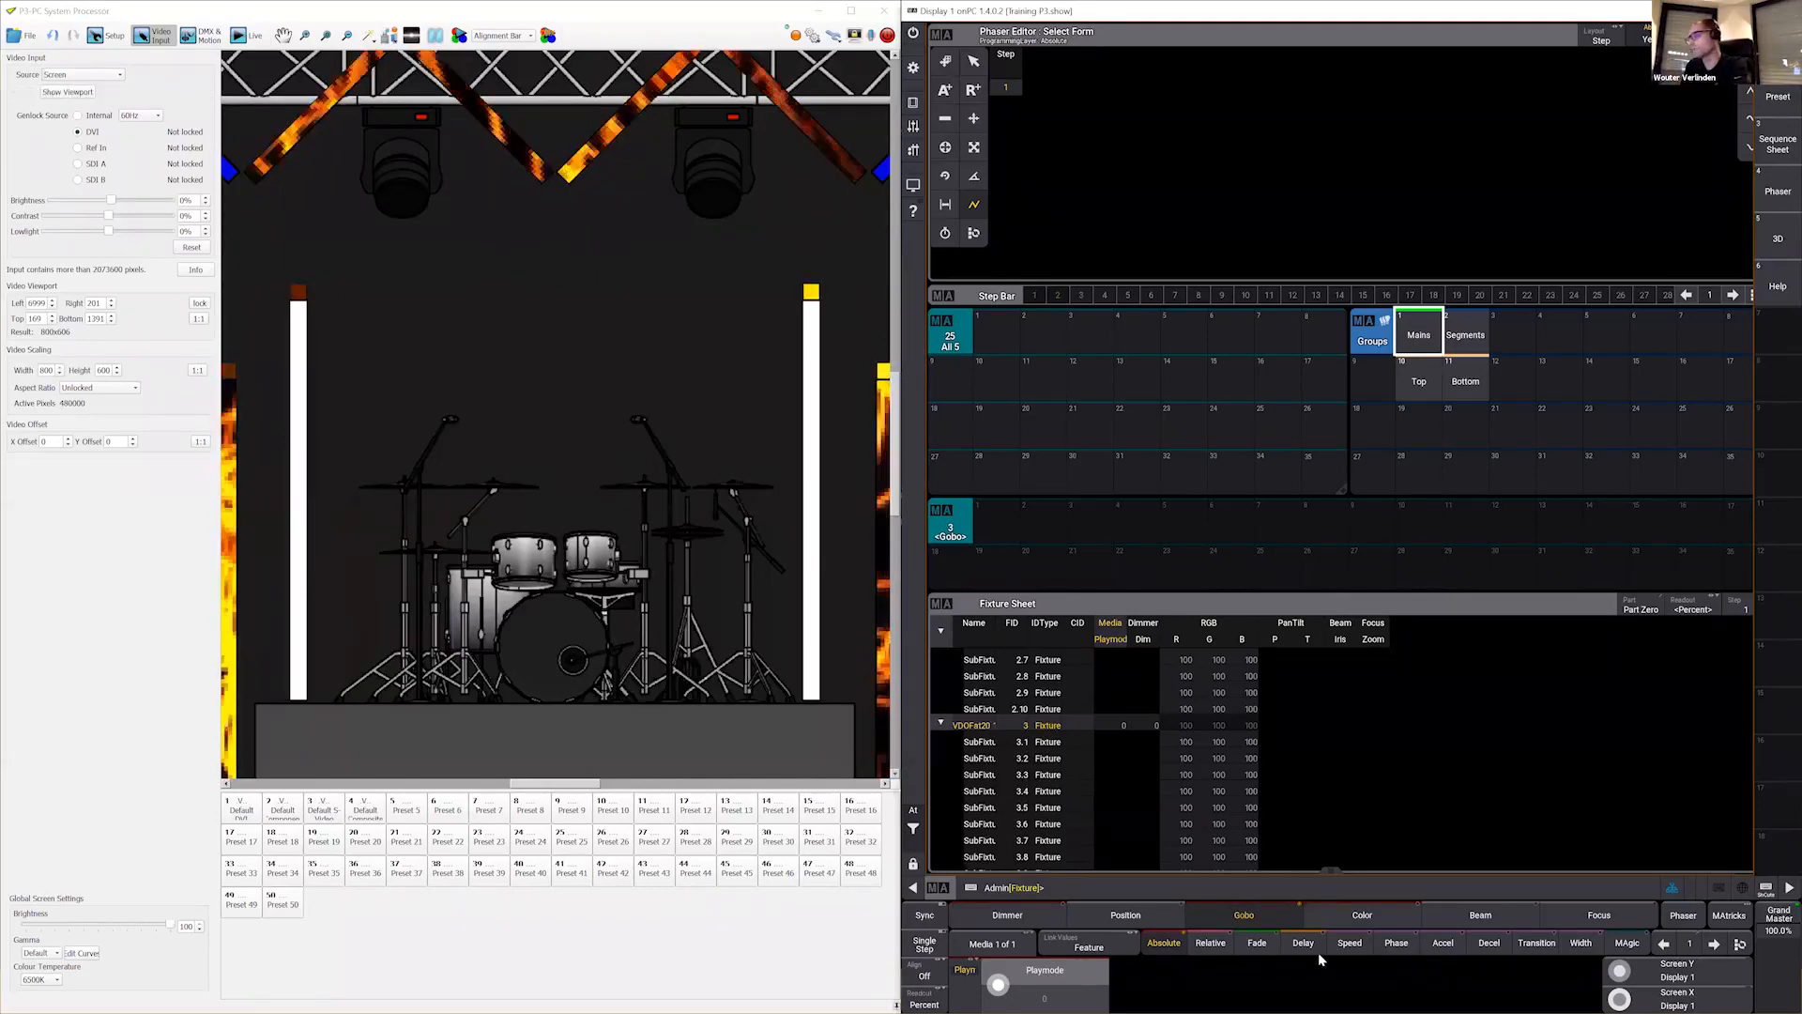
pyautogui.click(1235, 920)
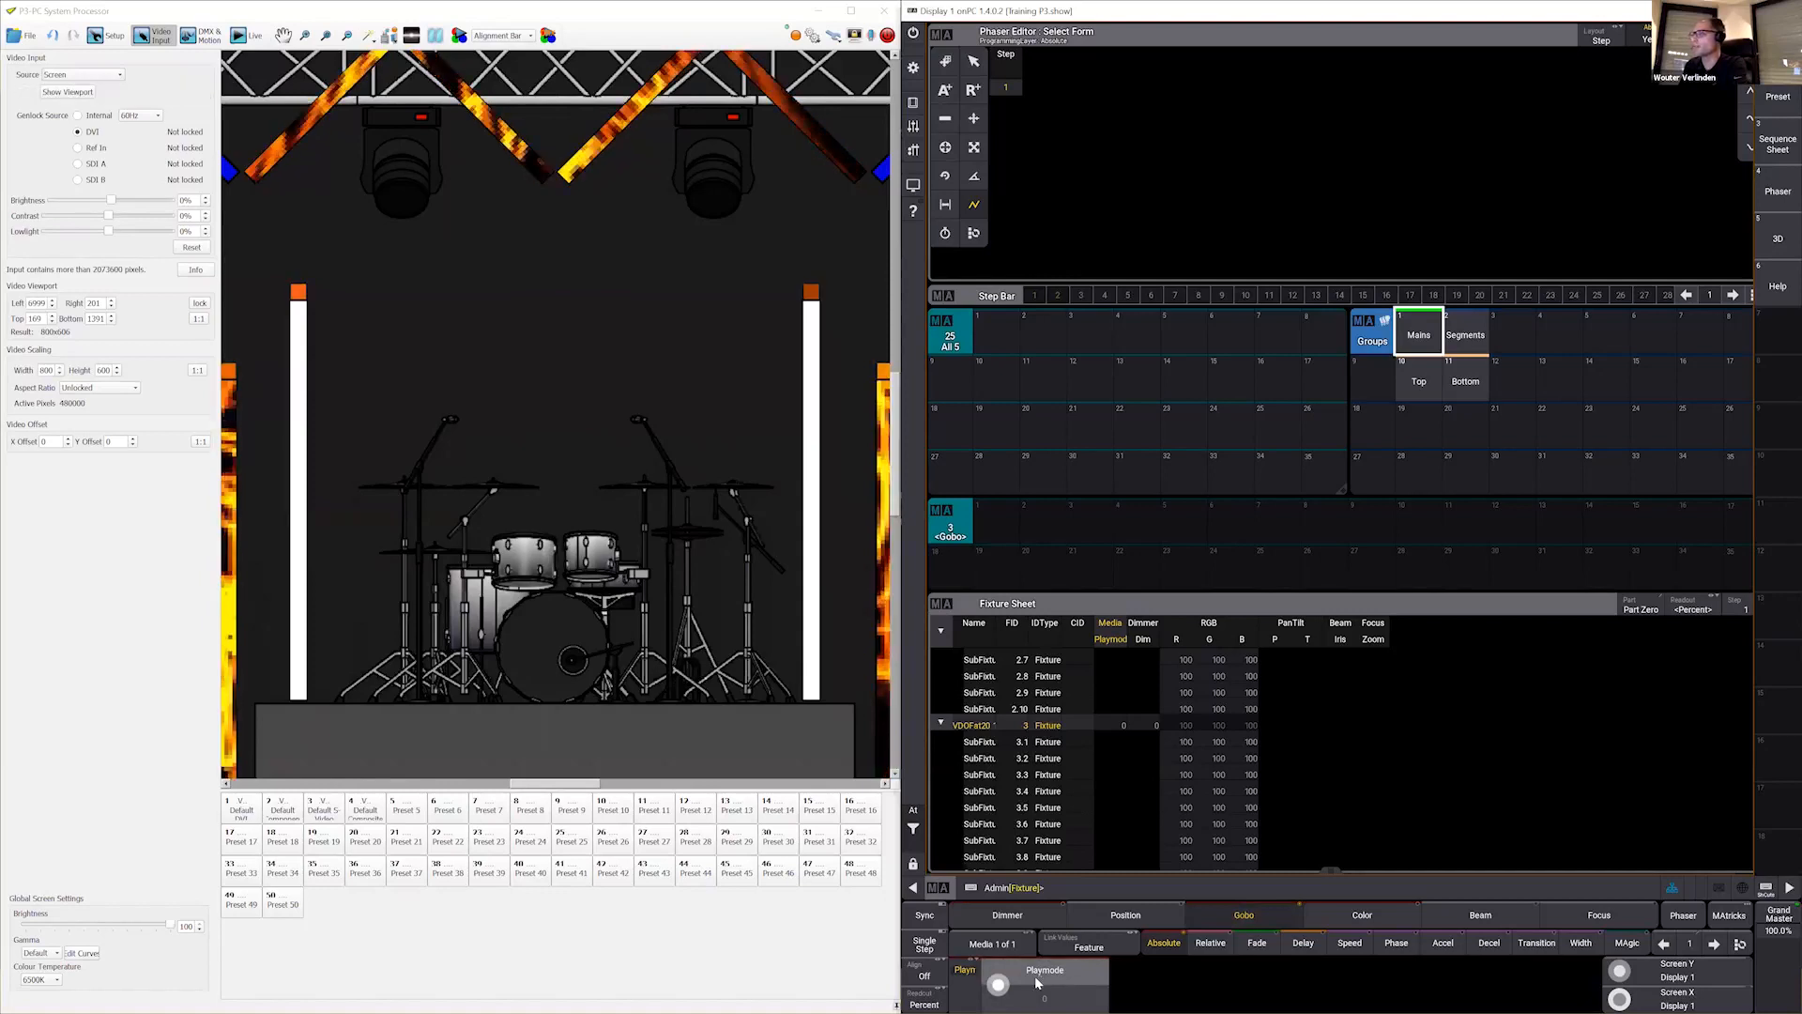
pyautogui.scroll(6, 1174, 795)
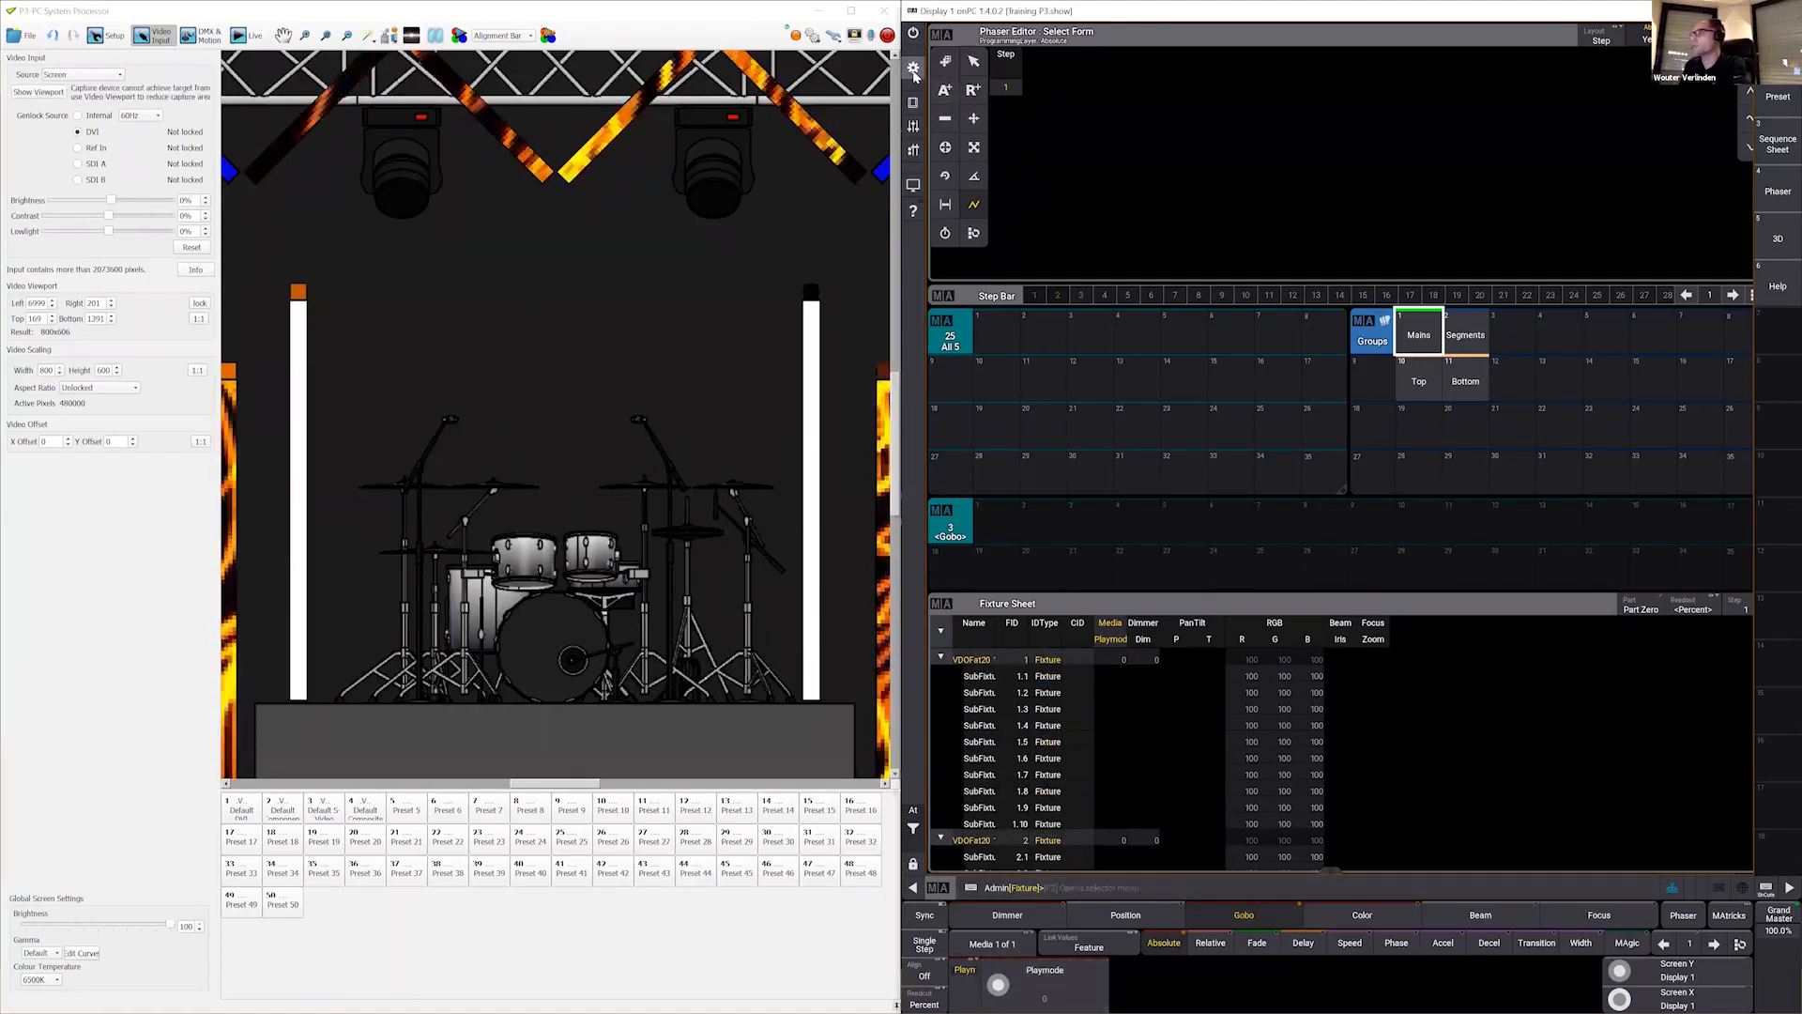
# Step: Examine the available modes for the fourth VDO Fatron in the console's patch, and leave the patch discarding any changes
pyautogui.click(914, 72)
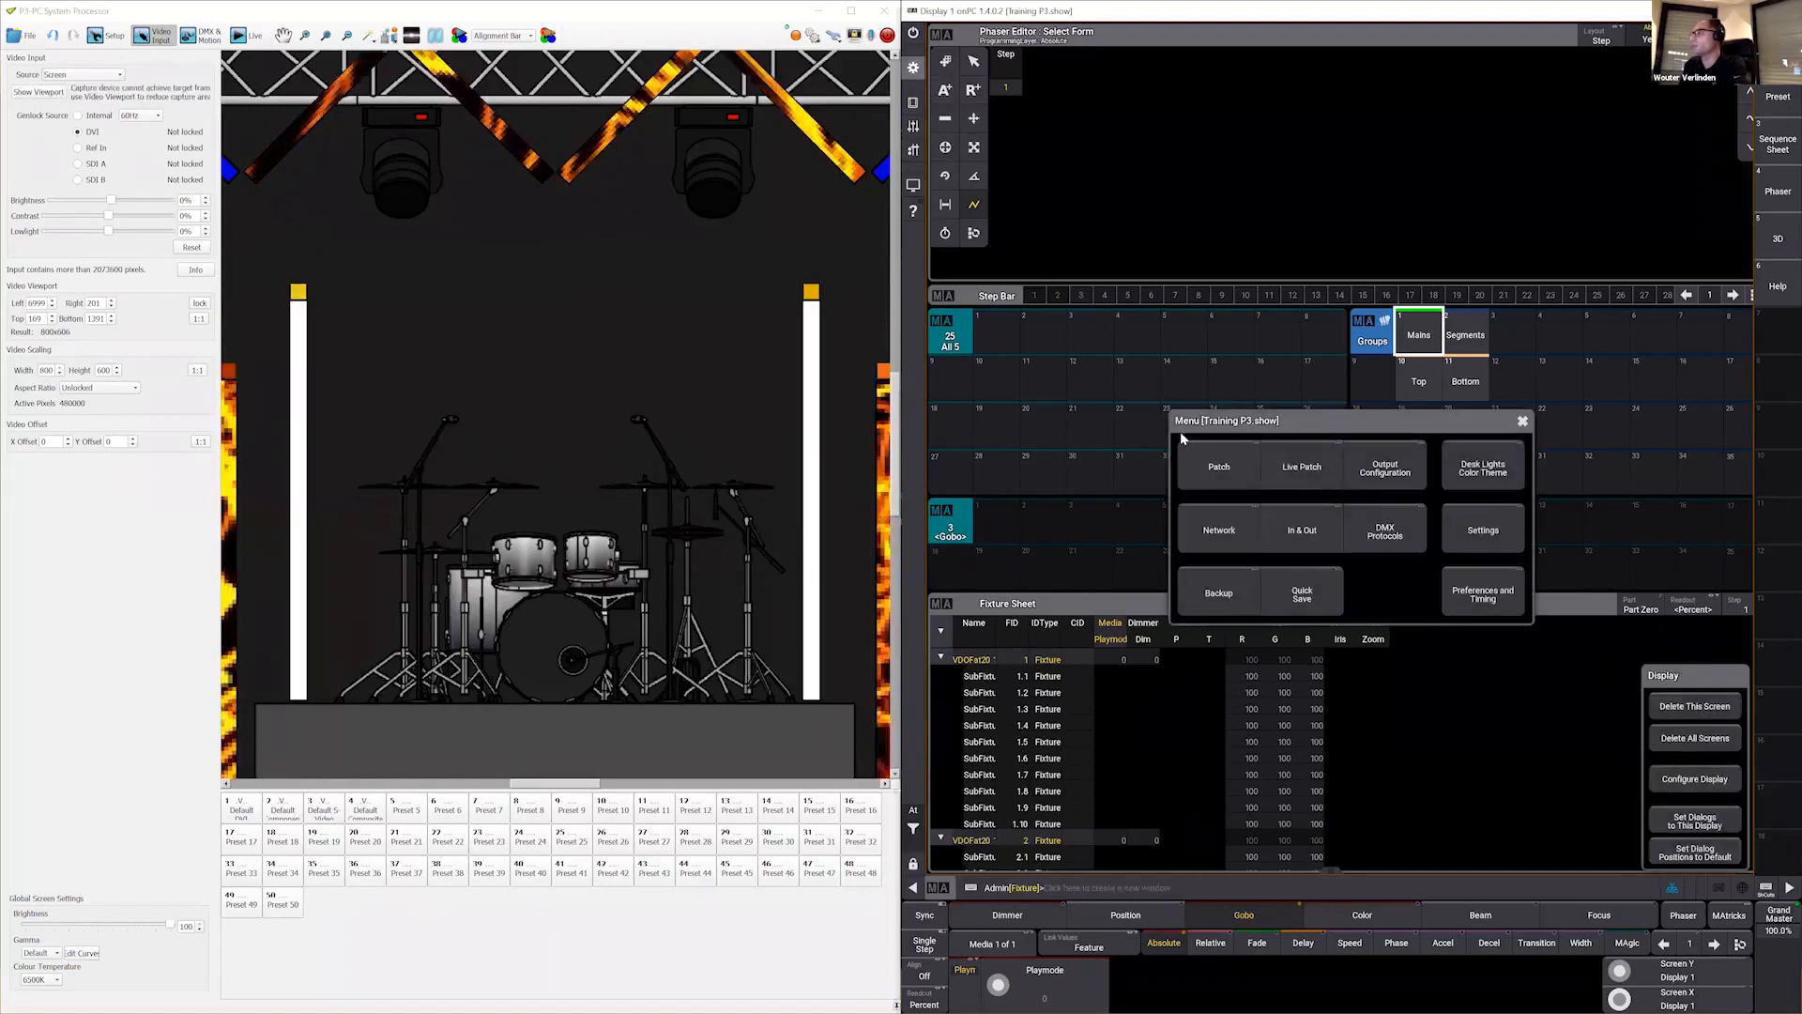
pyautogui.click(1200, 471)
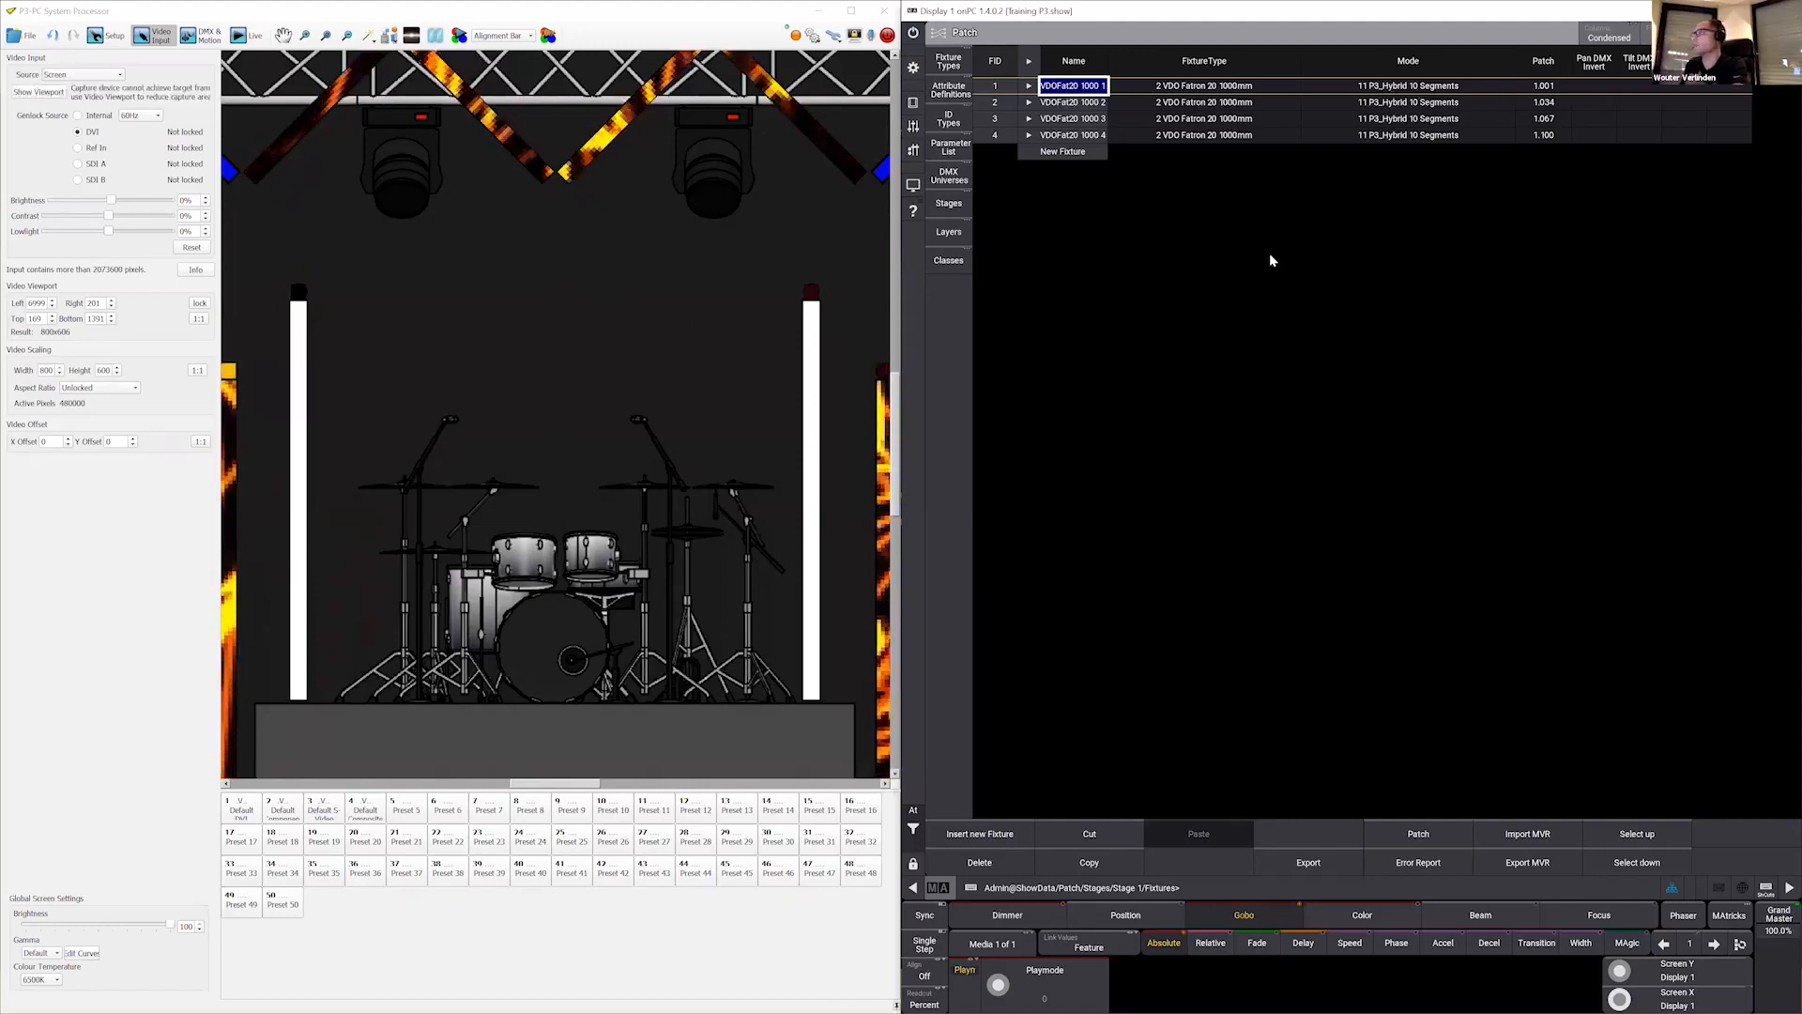
pyautogui.doubleClick(1443, 140)
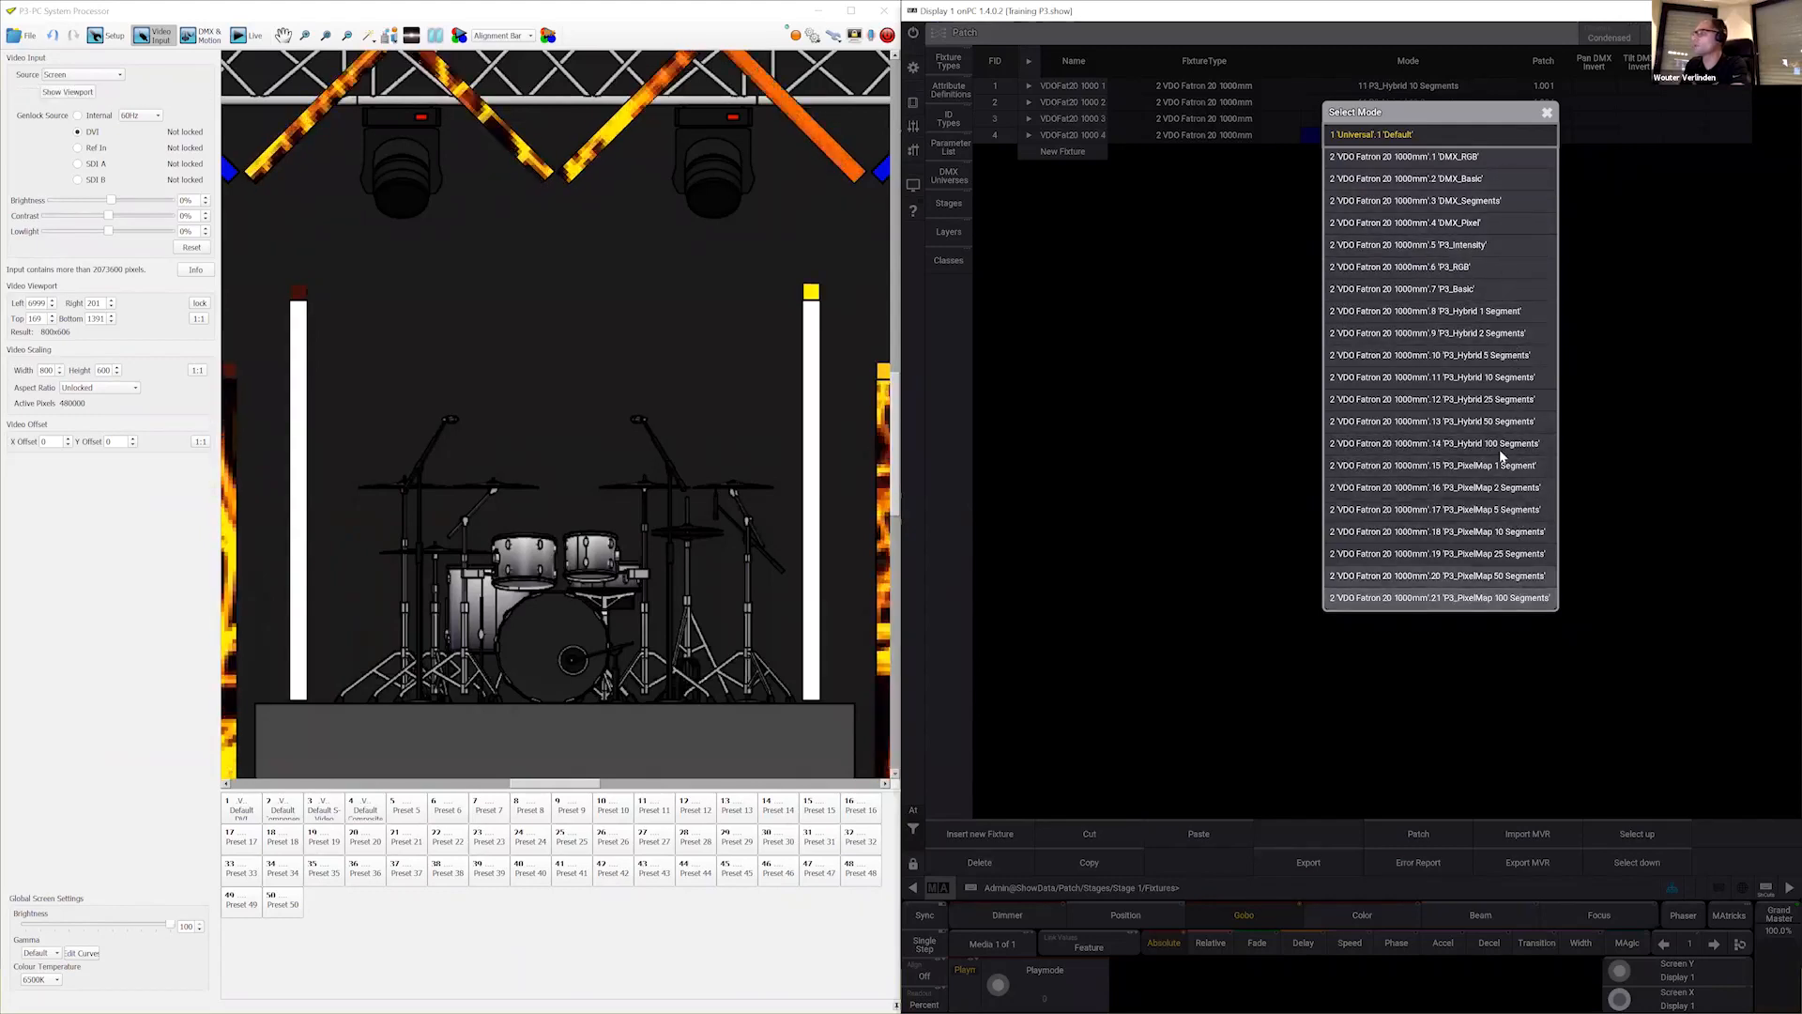
pyautogui.click(1547, 117)
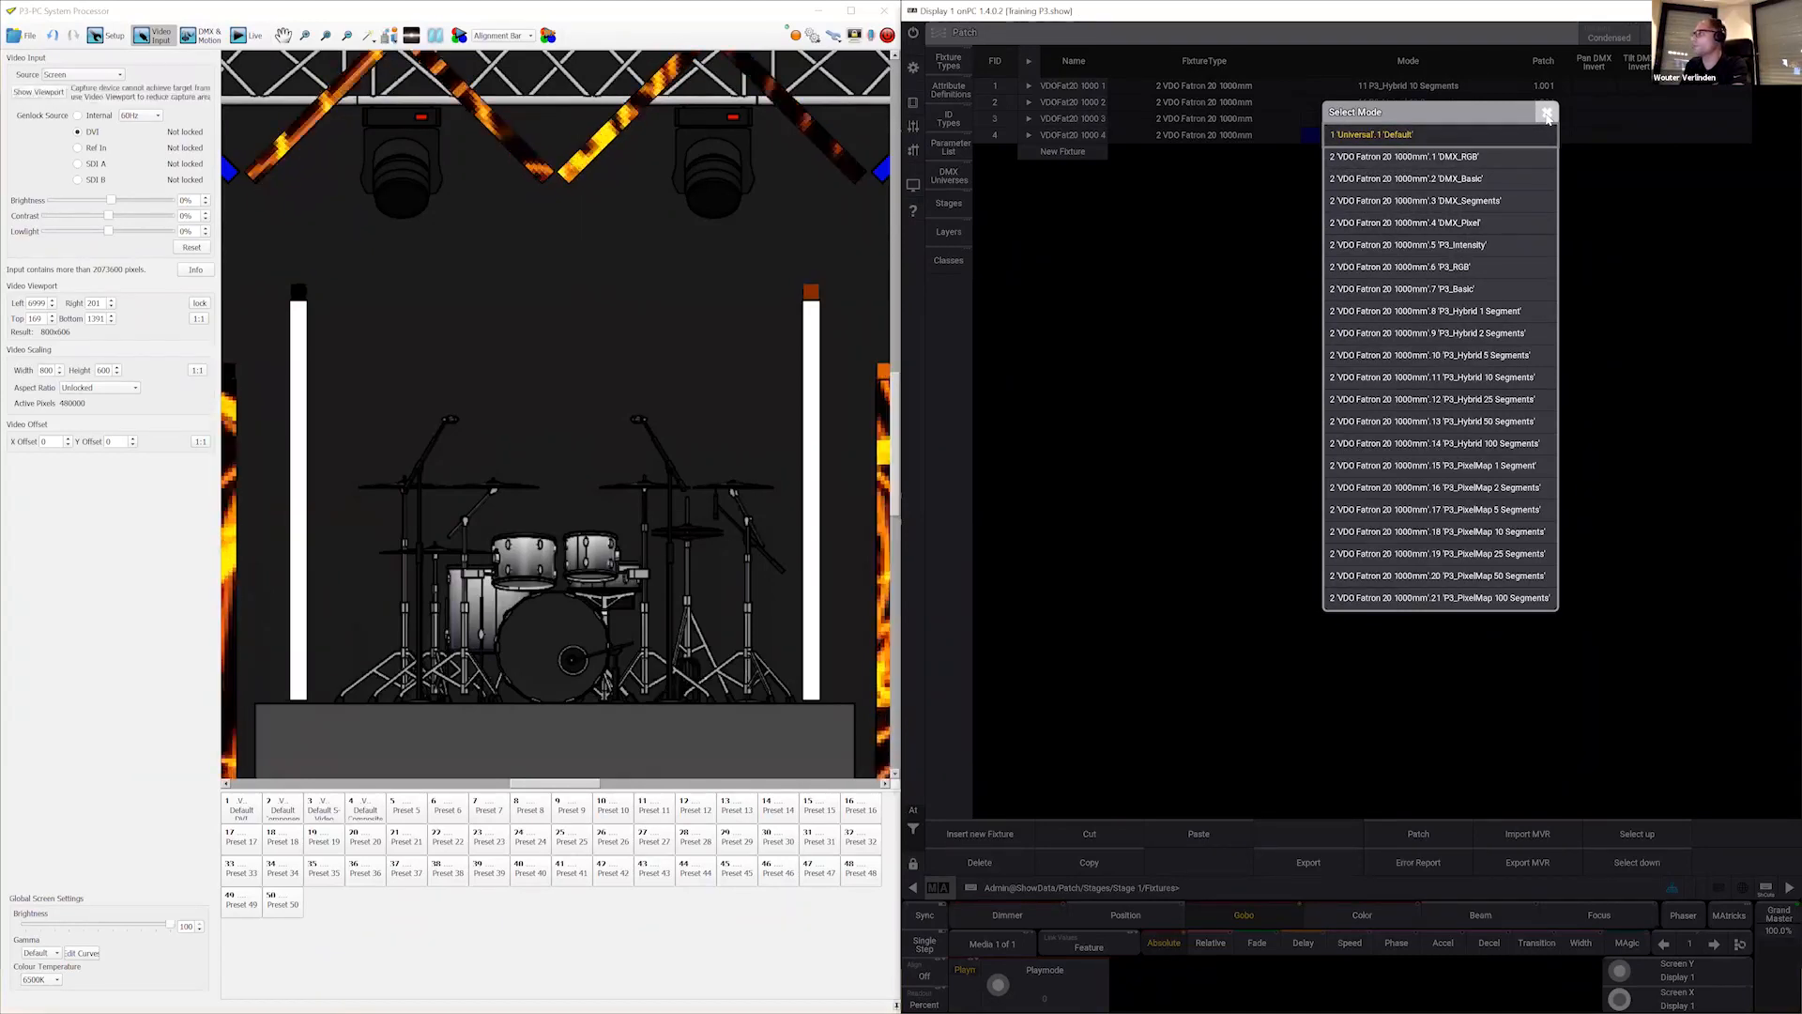
pyautogui.click(1547, 115)
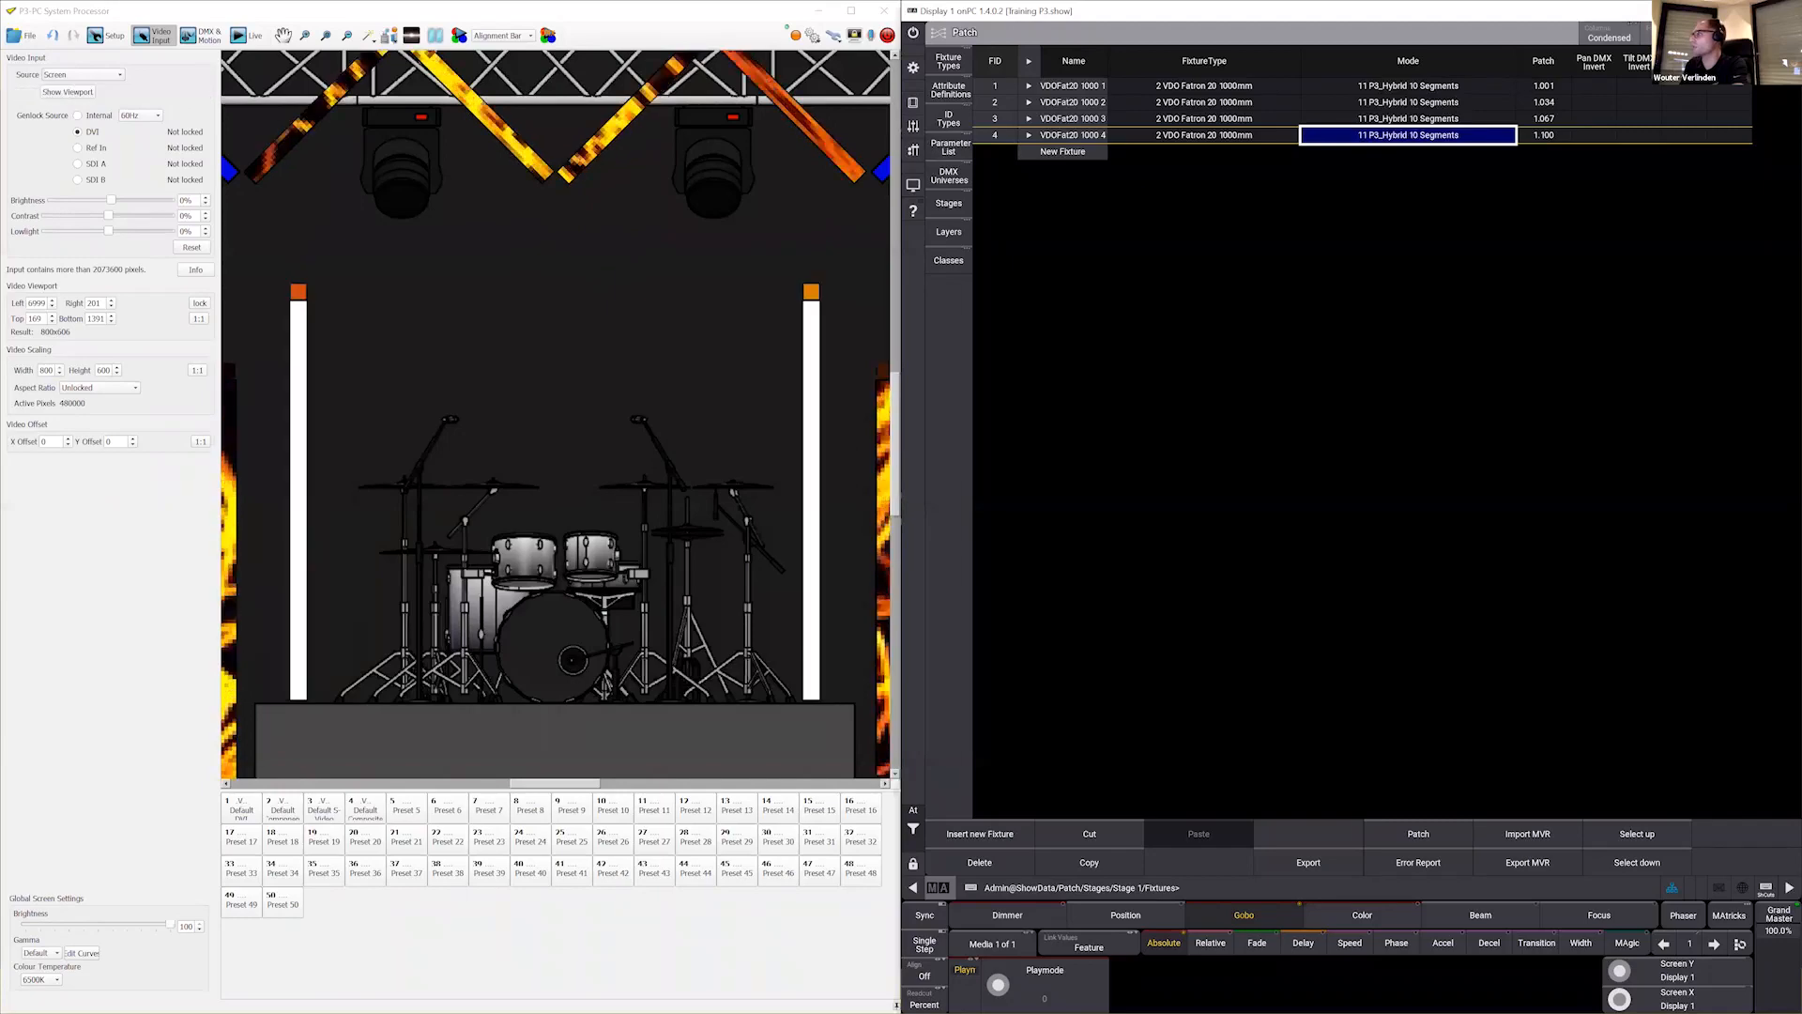
pyautogui.click(1787, 33)
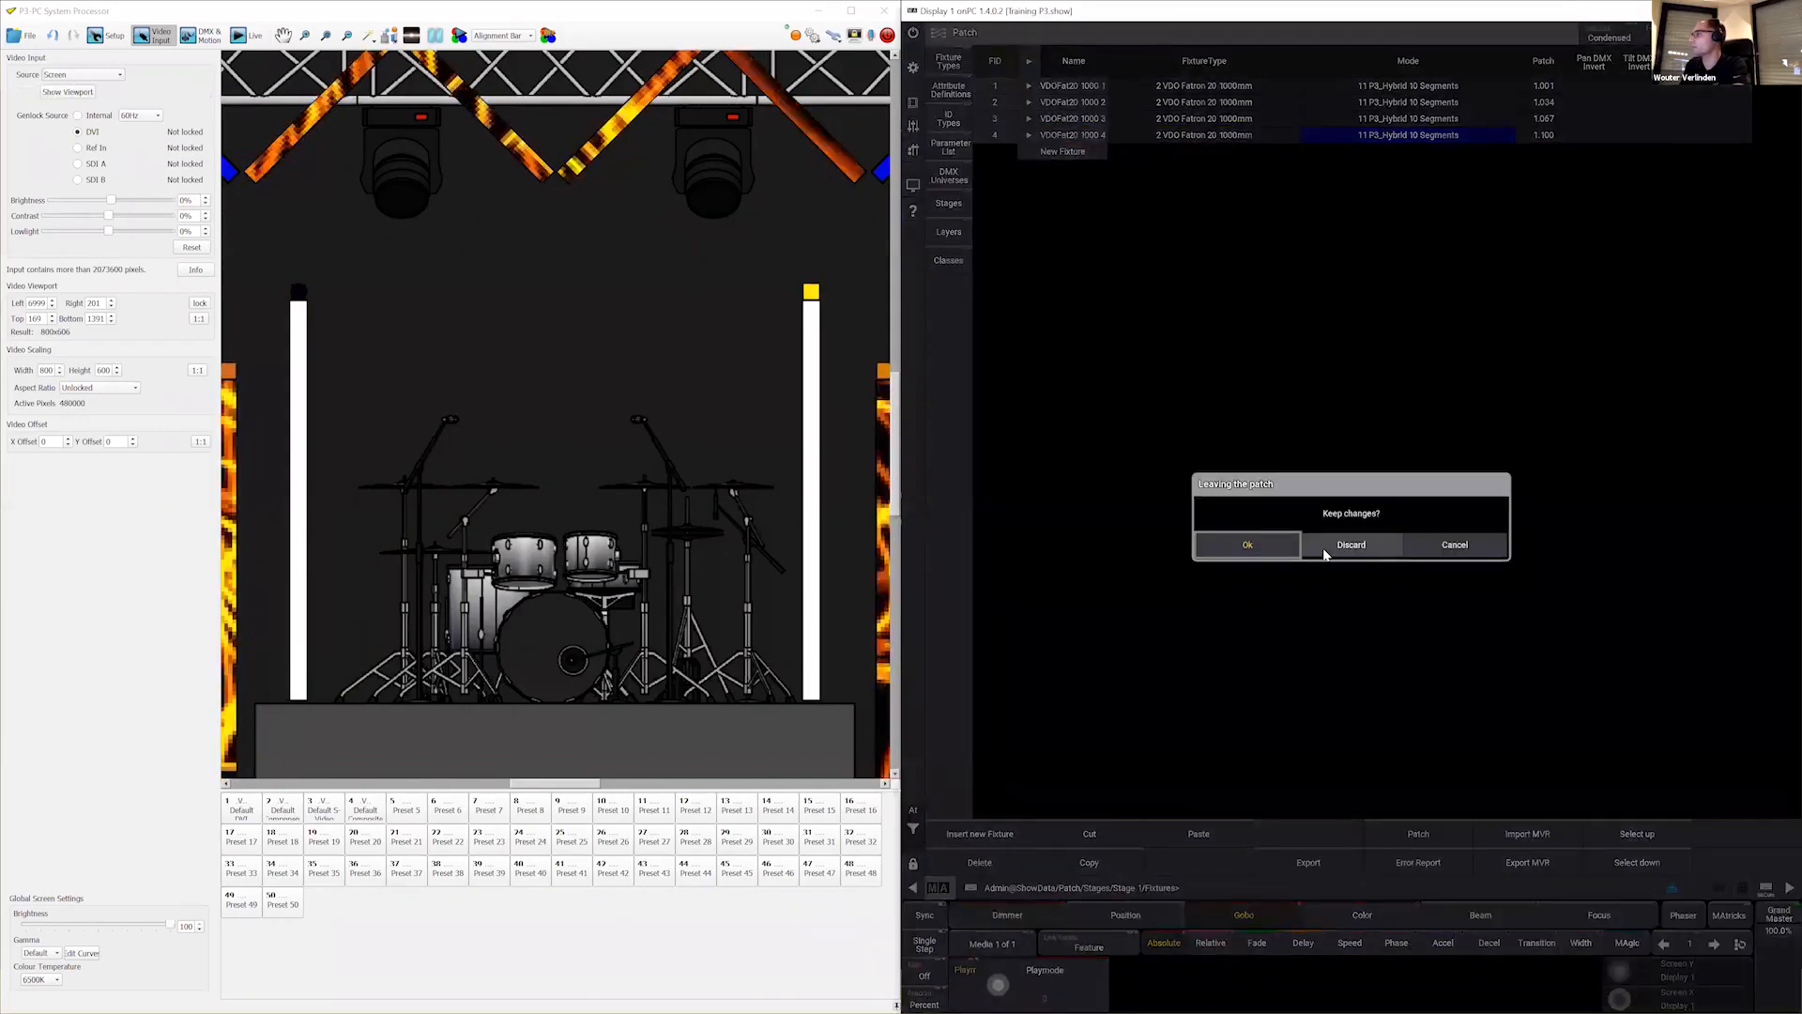
pyautogui.click(1324, 548)
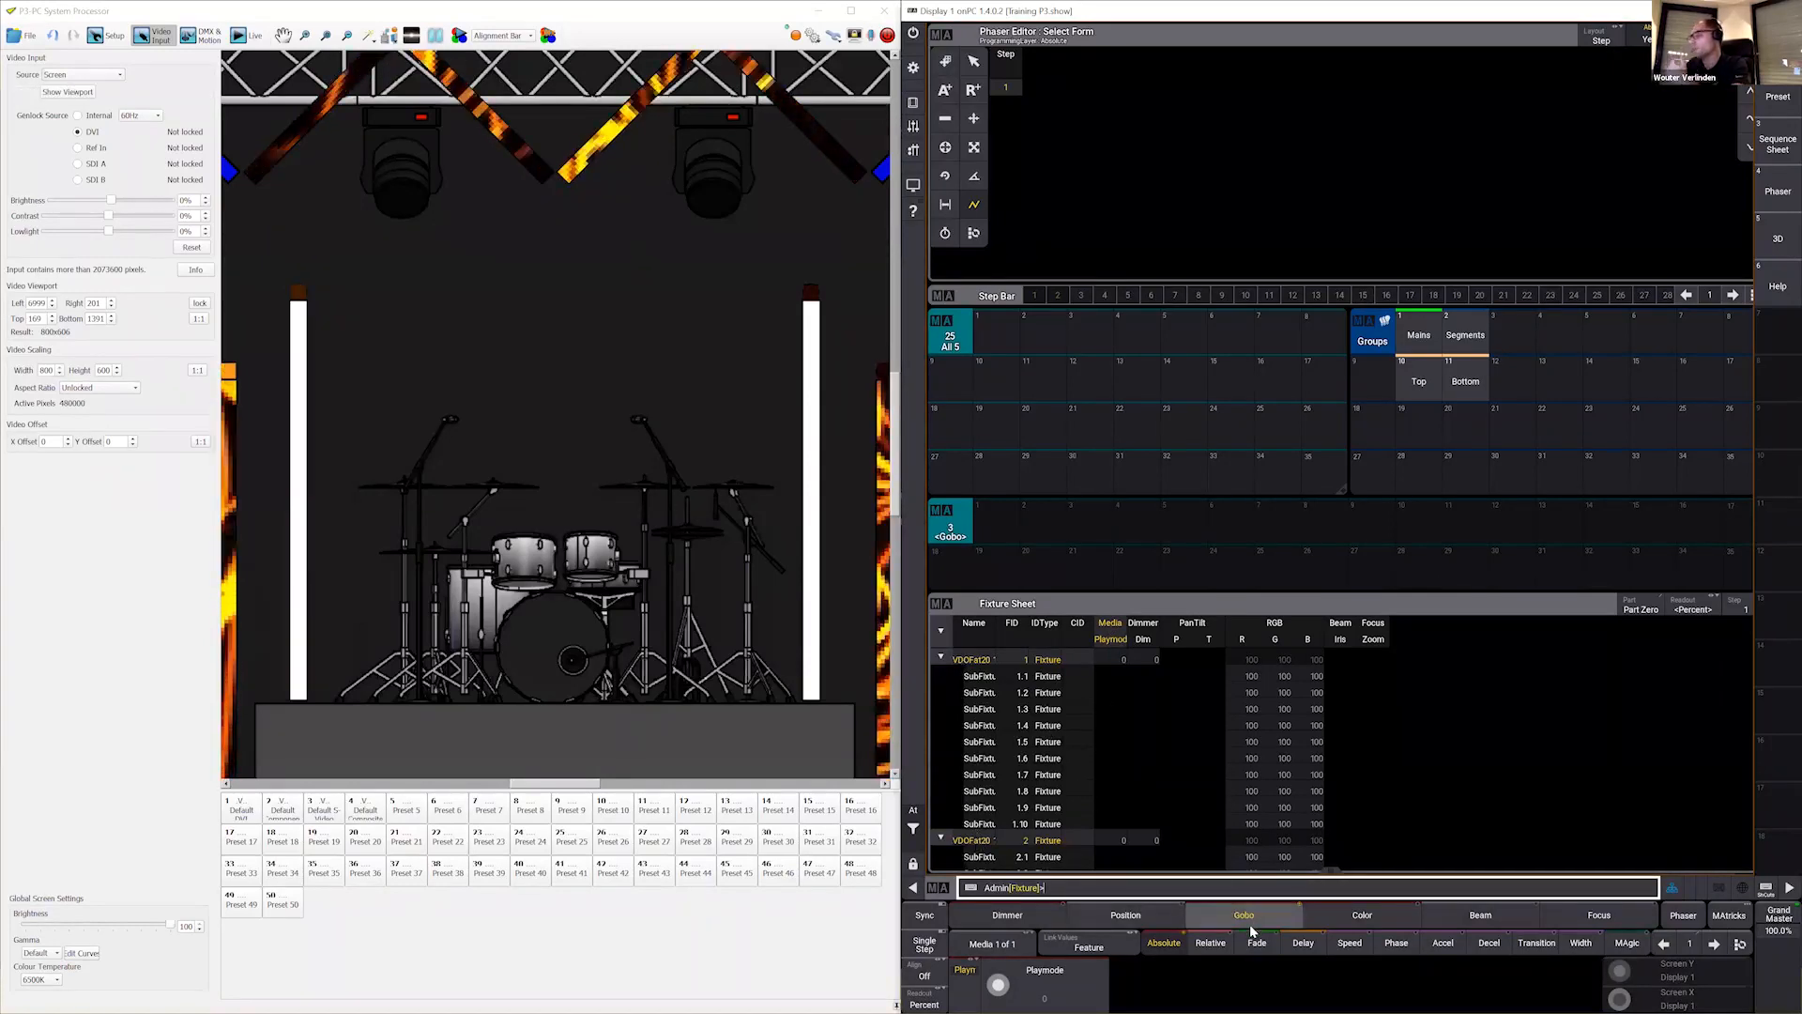
# Step: Set the Playmode of the Mains group to Video
pyautogui.click(1076, 977)
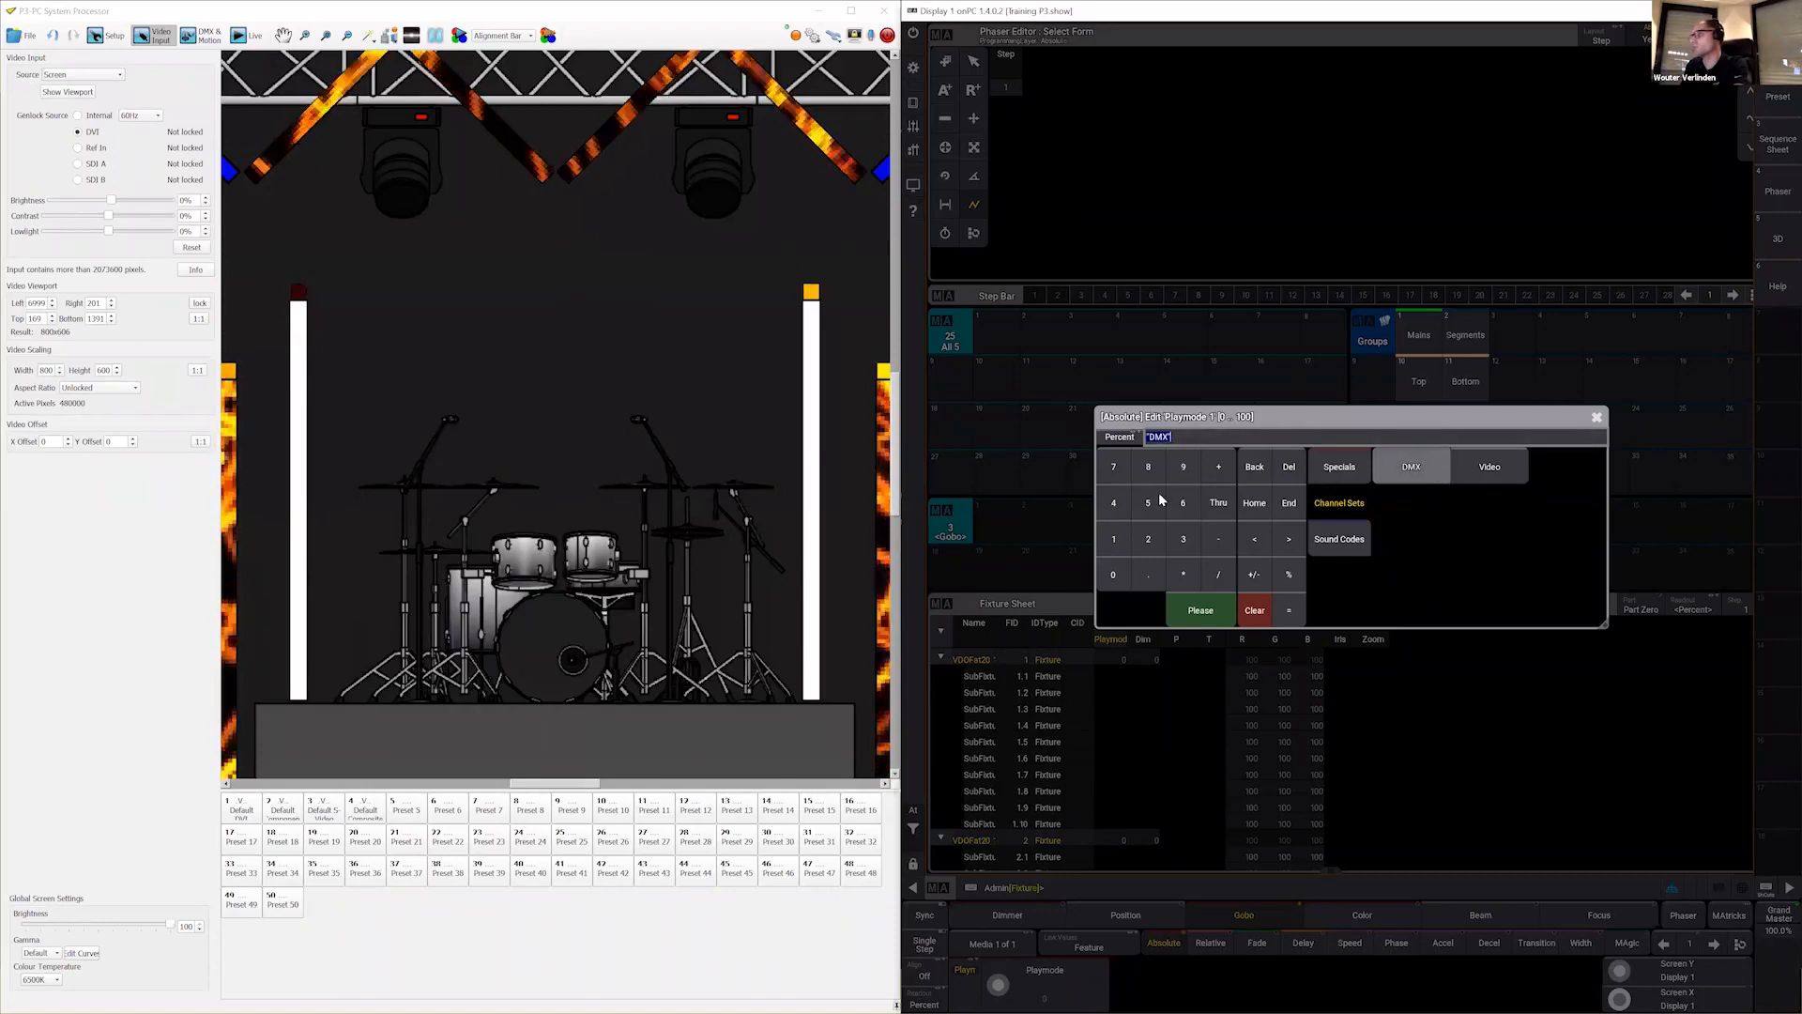
pyautogui.click(1506, 475)
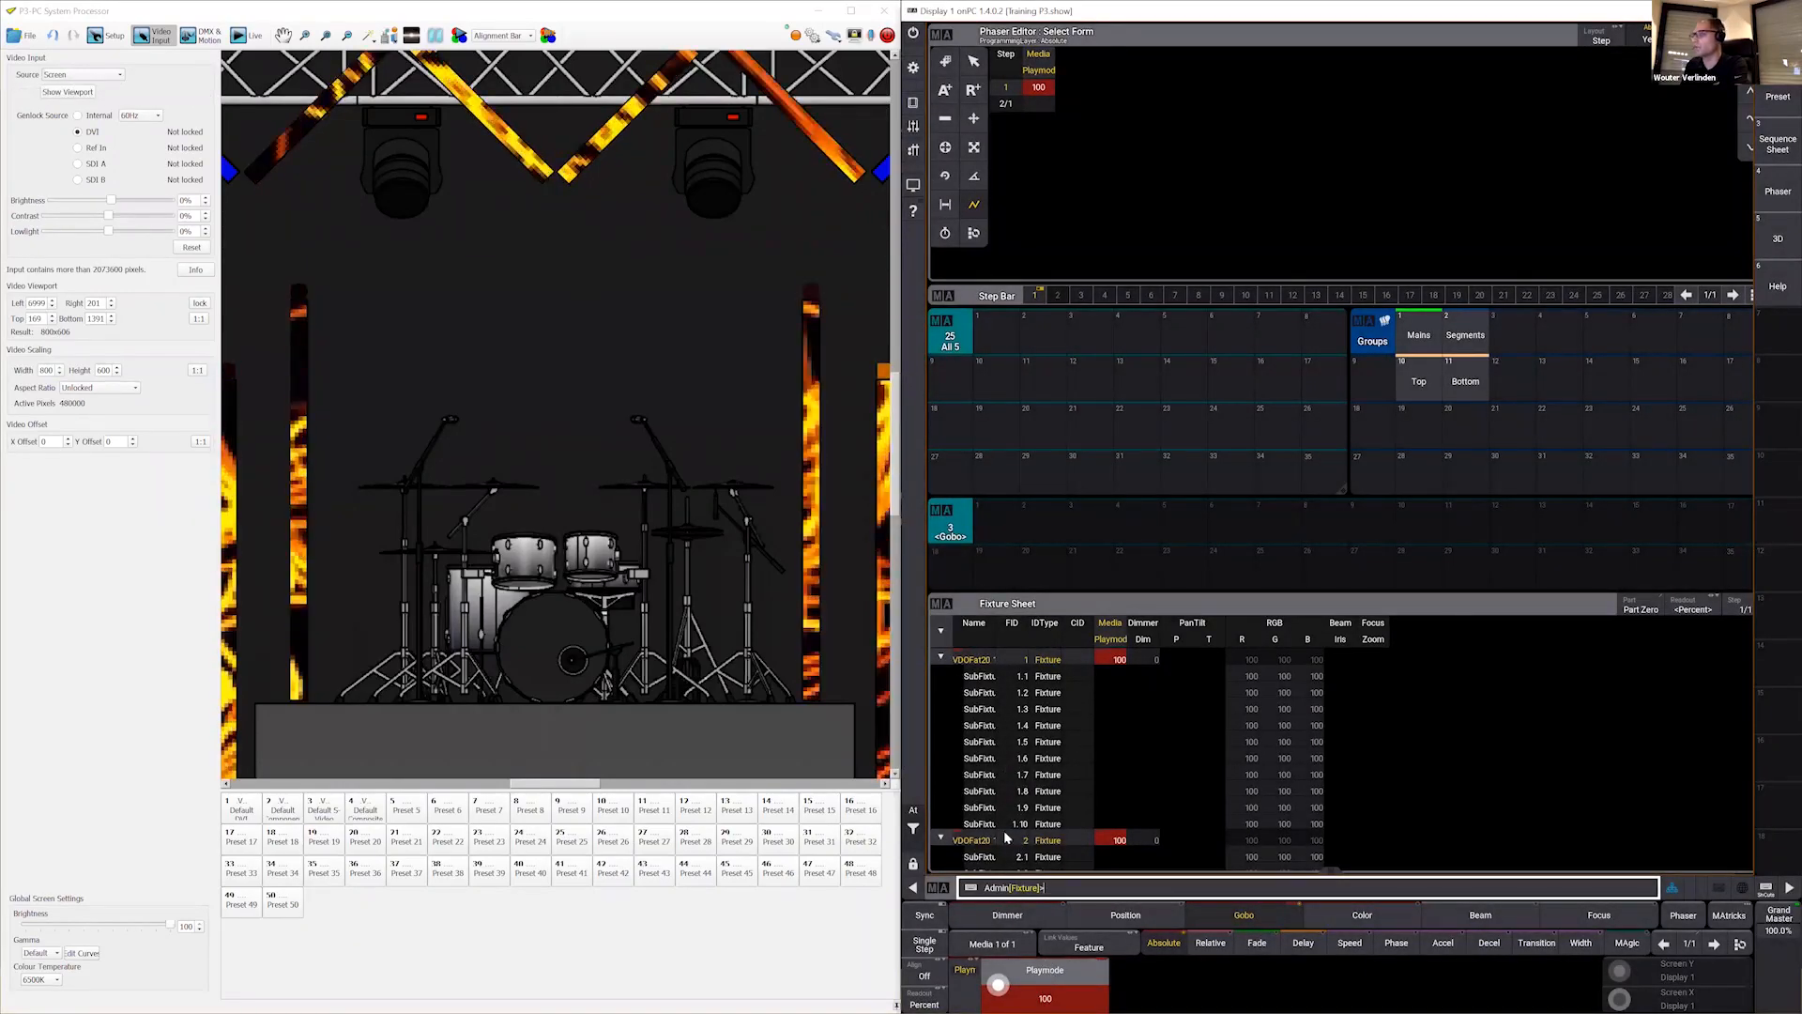
# Step: Select only the first VDO Fatron, and switch its Playmode to DMX and back to Video
pyautogui.click(978, 665)
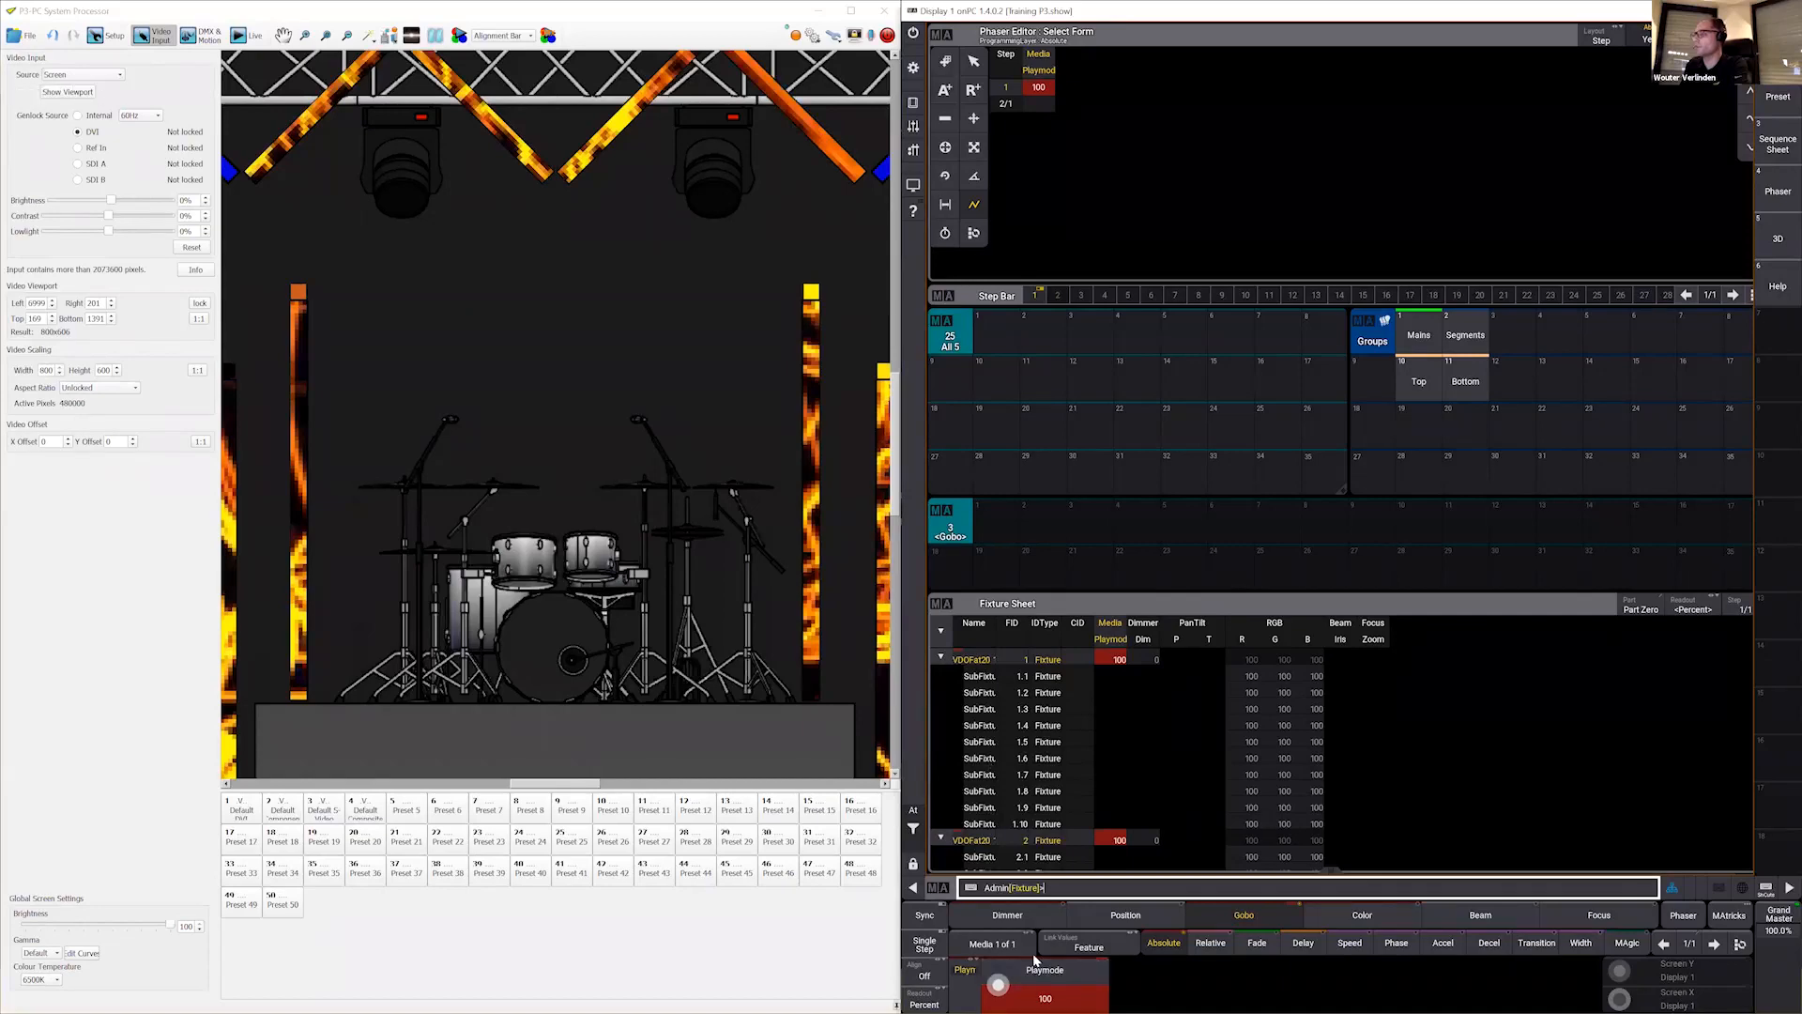
pyautogui.click(1045, 969)
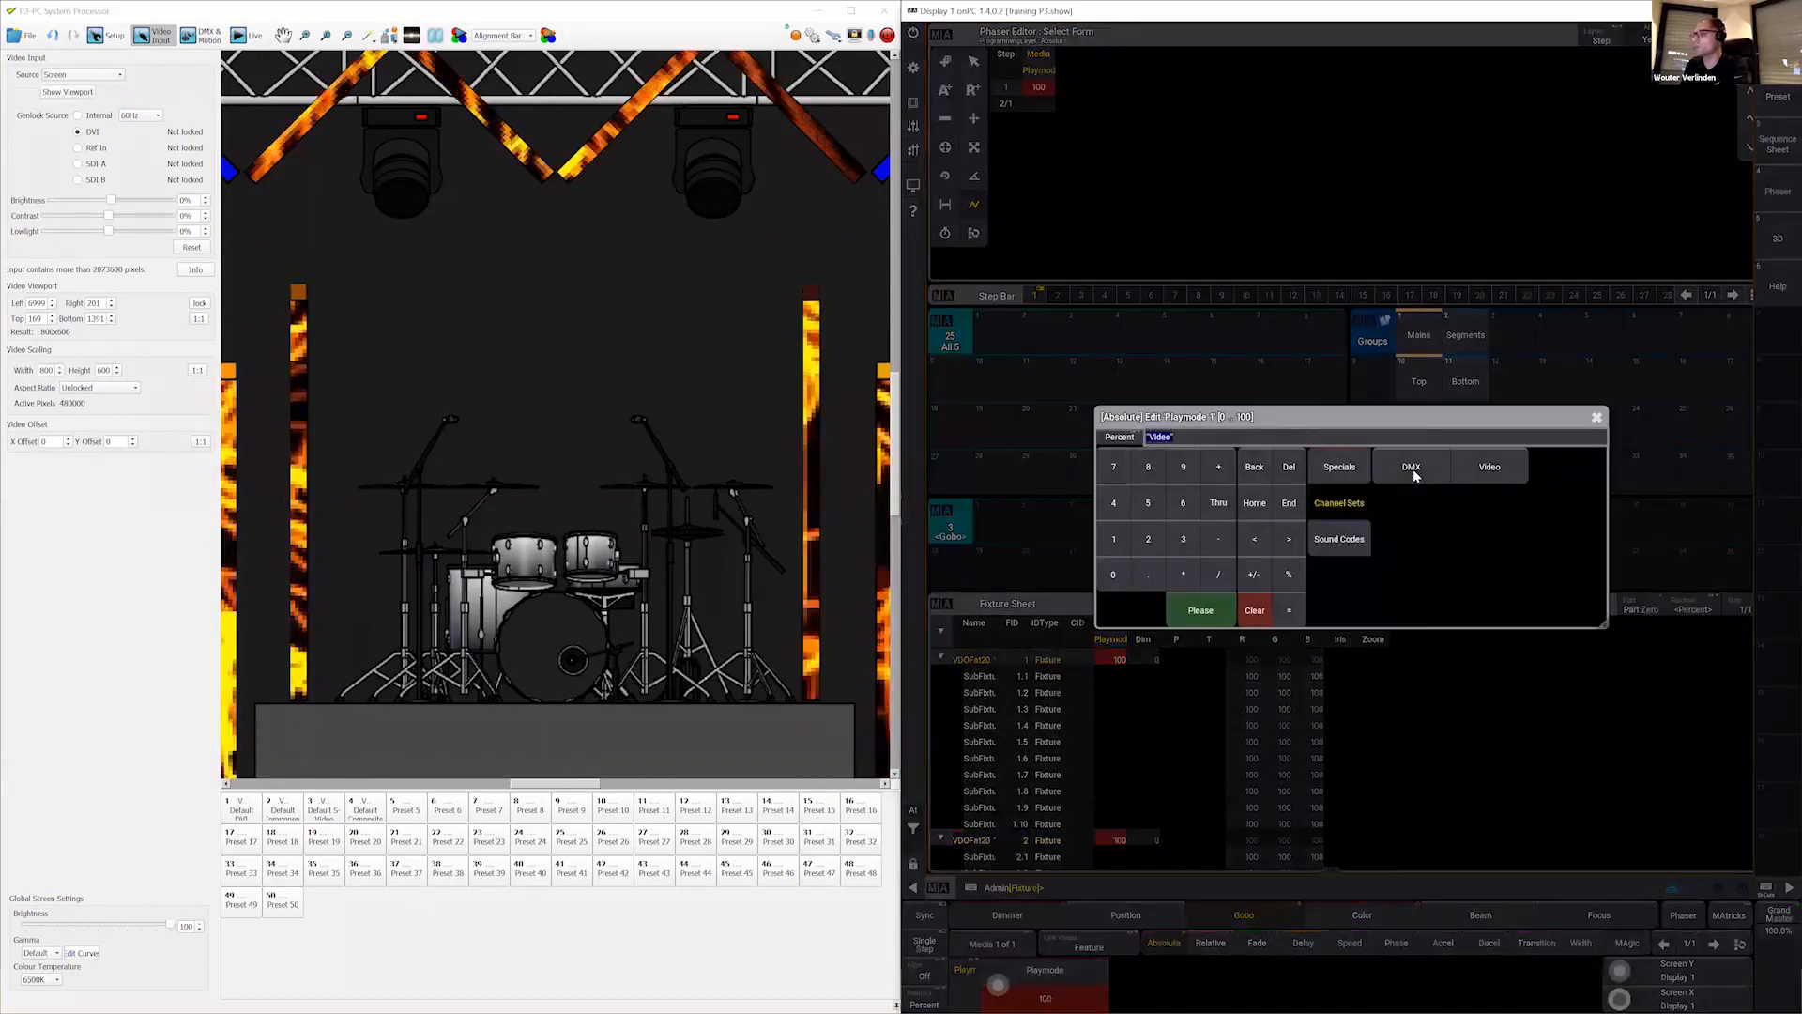
pyautogui.click(1412, 469)
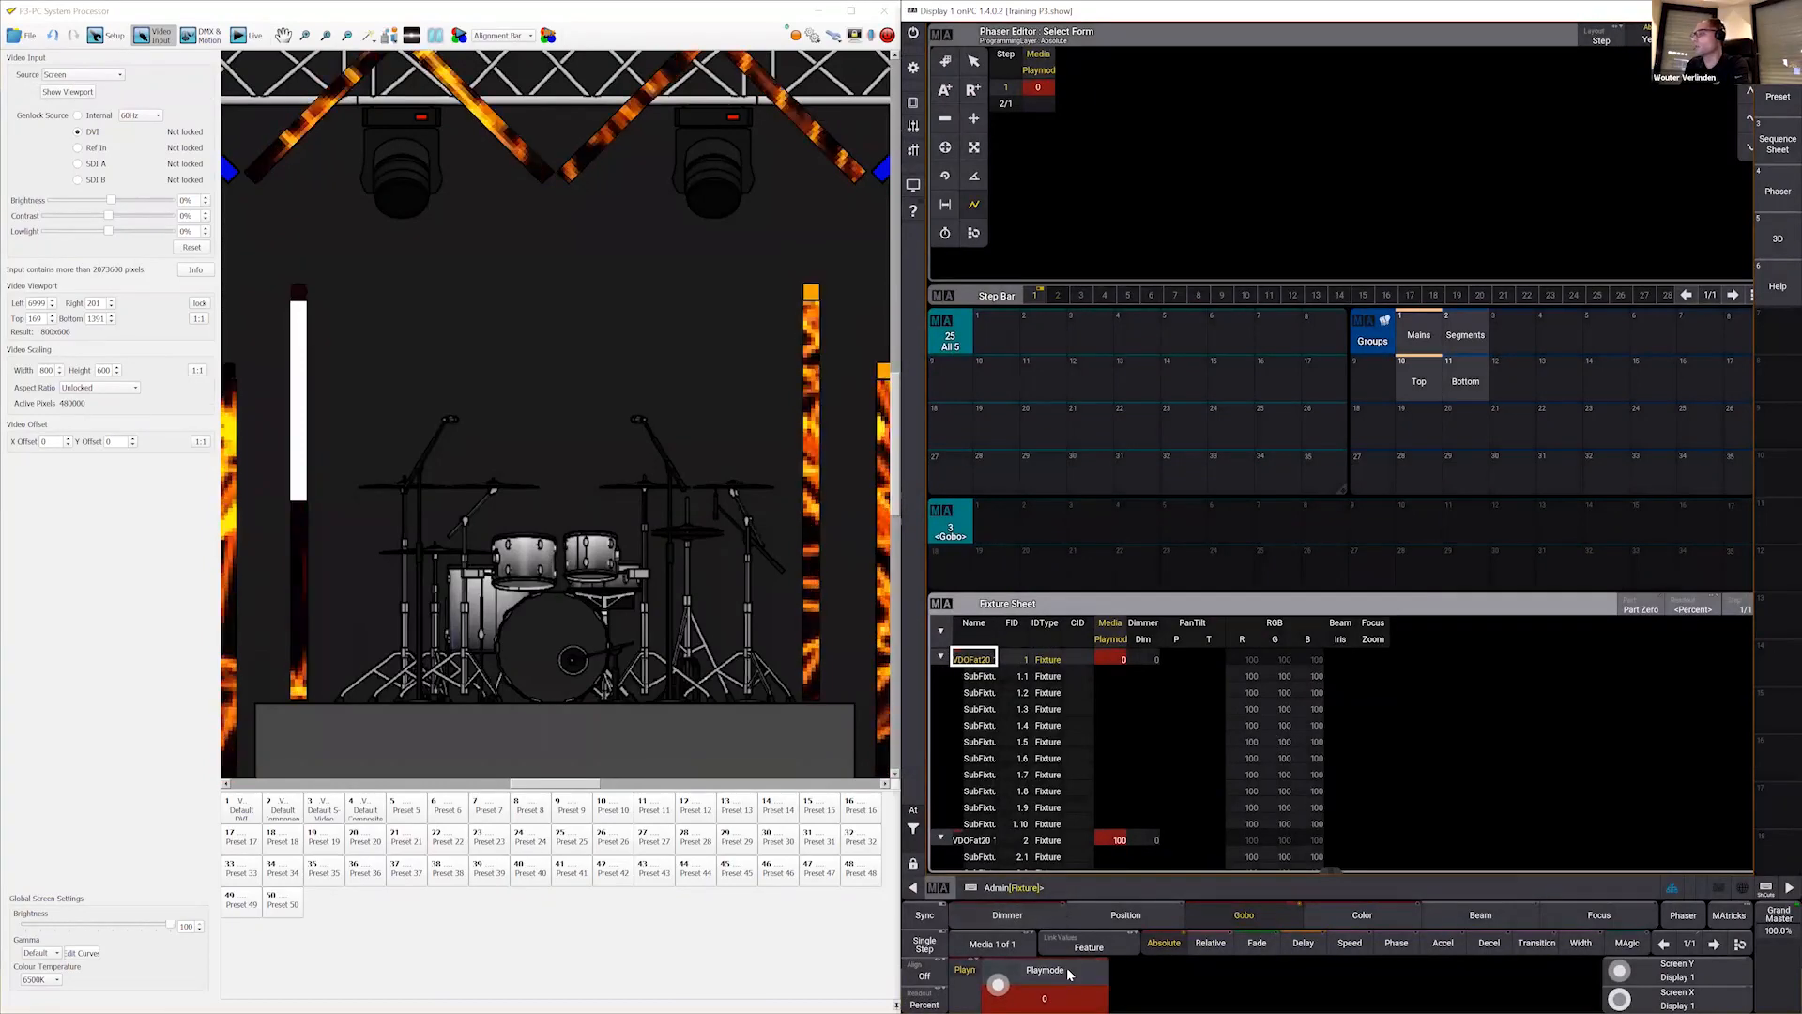
pyautogui.click(1490, 469)
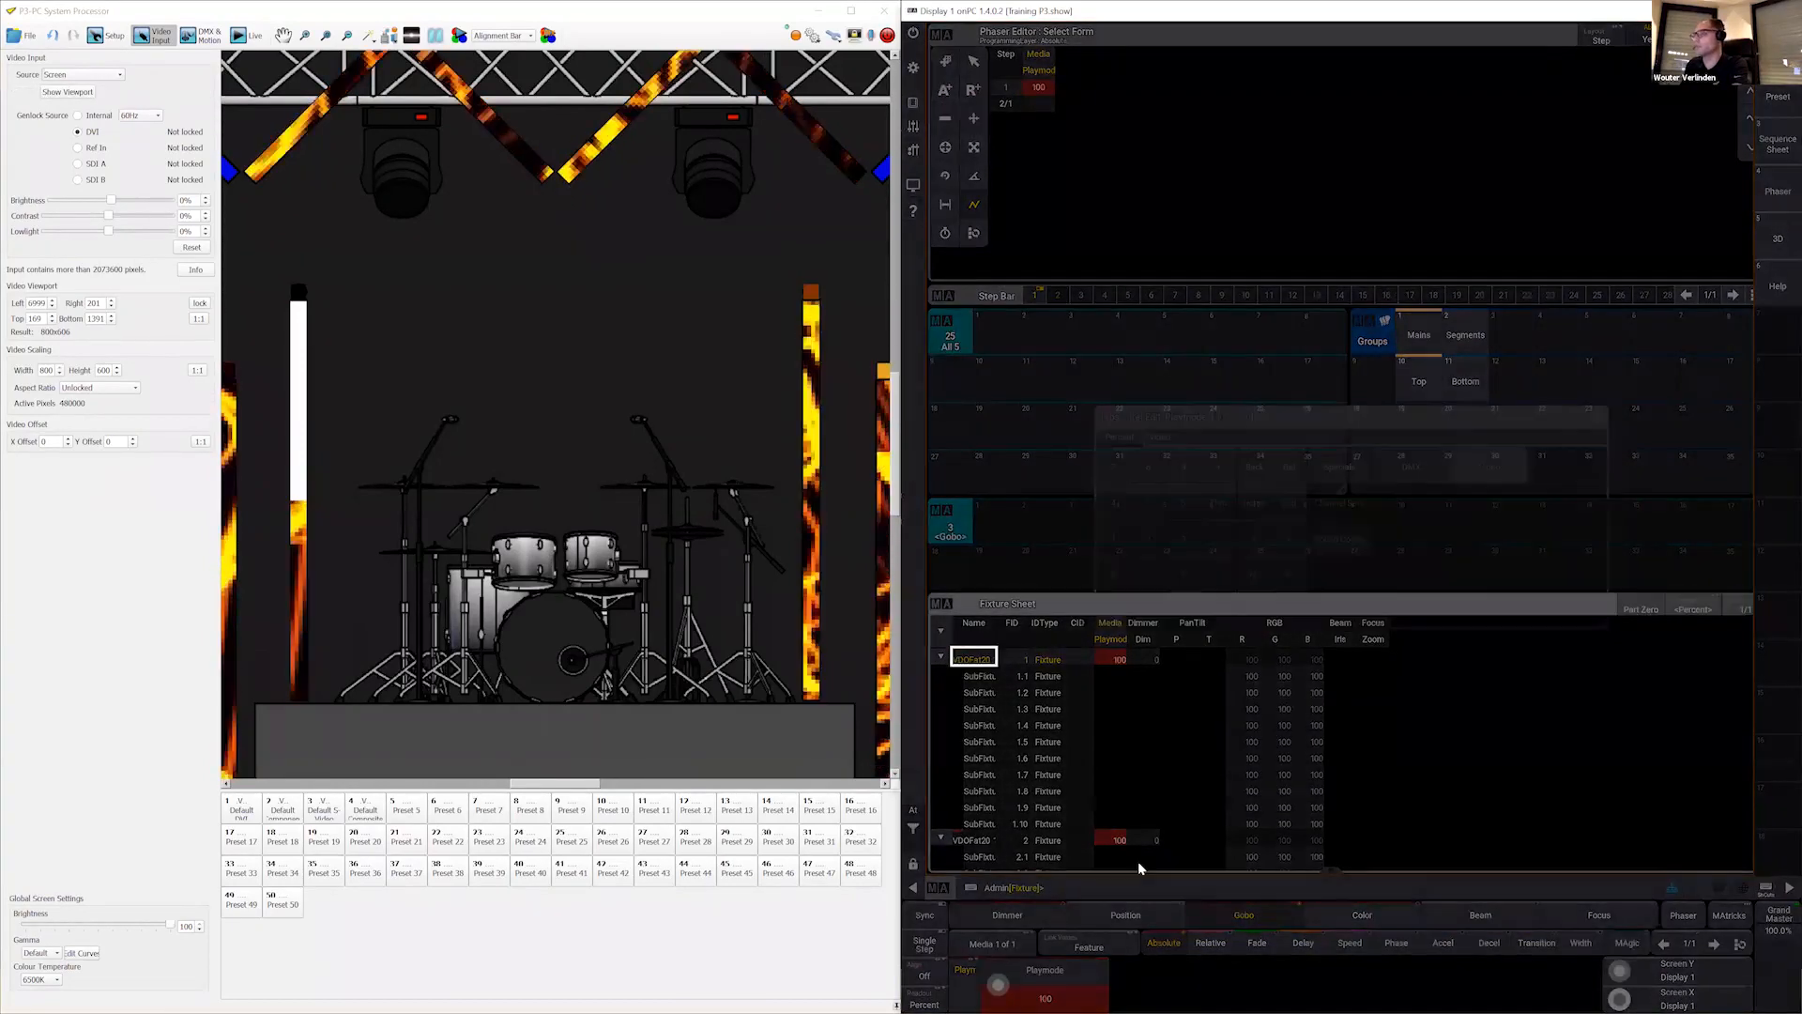
# Step: Select the Mains group again and set its Playmode to DMX
pyautogui.click(1420, 331)
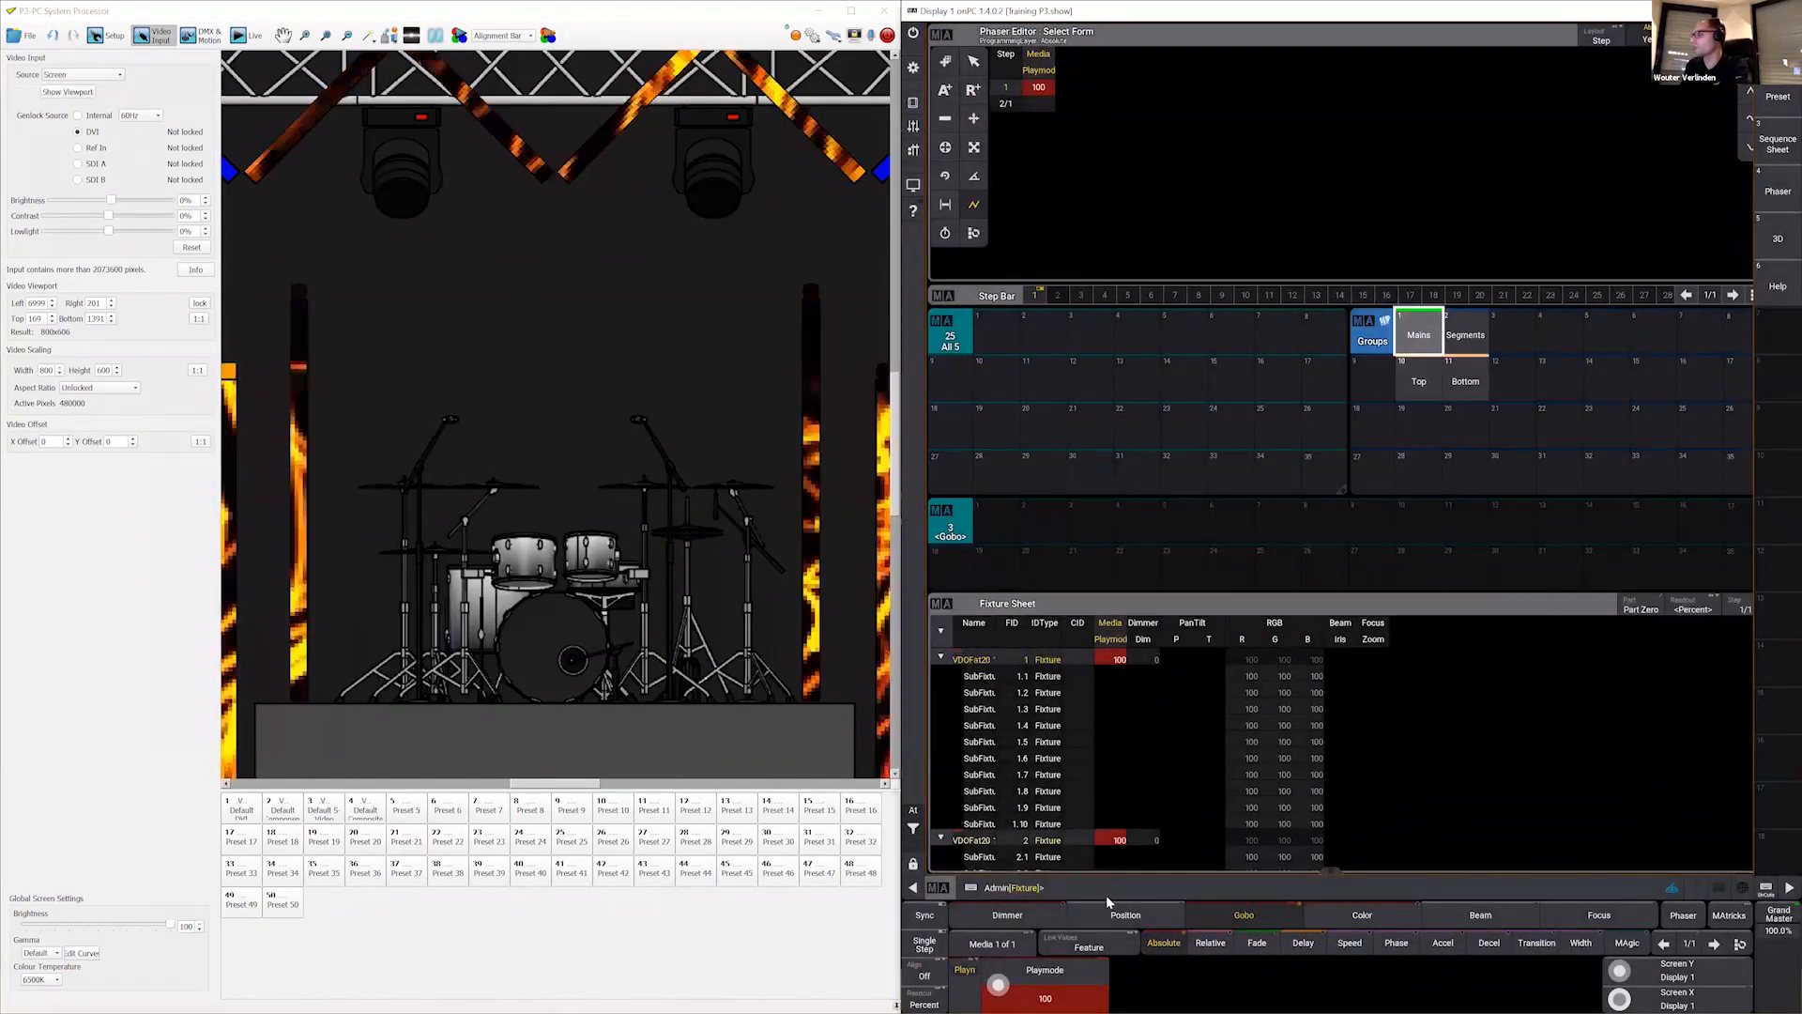
pyautogui.click(1066, 983)
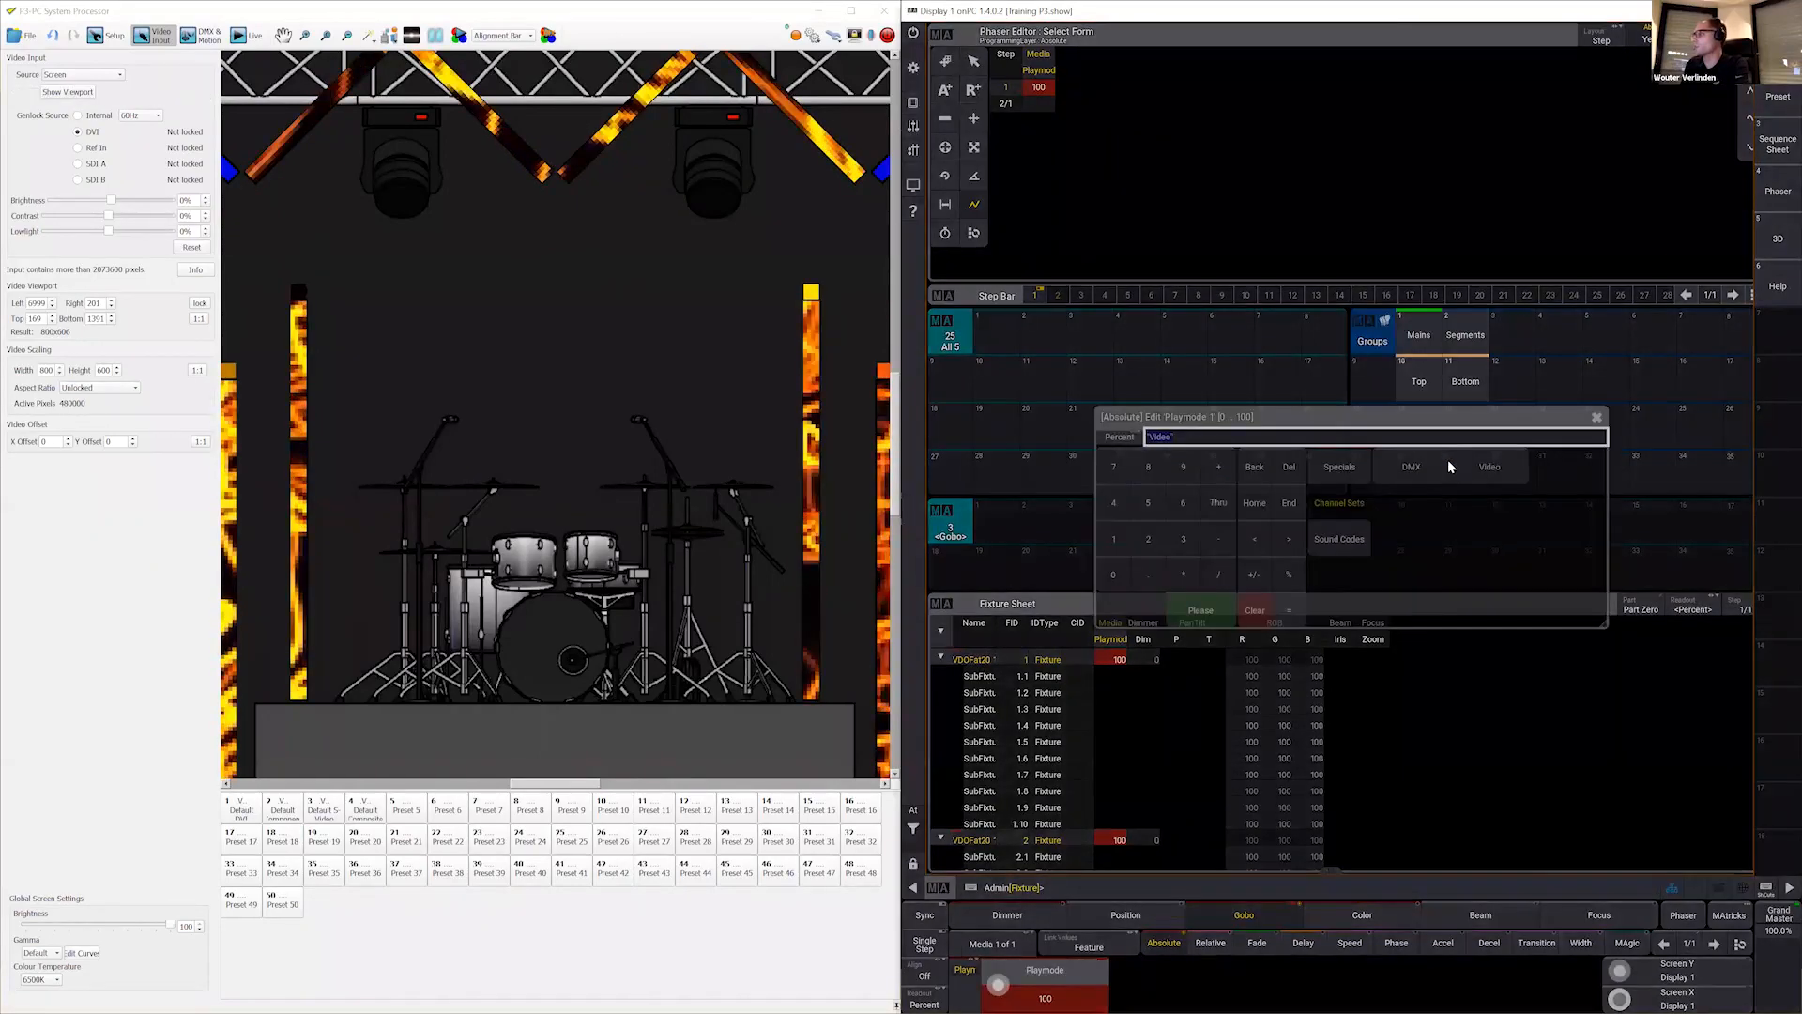
pyautogui.click(1428, 467)
# Step: Select the Segments group, show its Color attributes, and apply the plain red and blue color presets in turn
pyautogui.click(1466, 335)
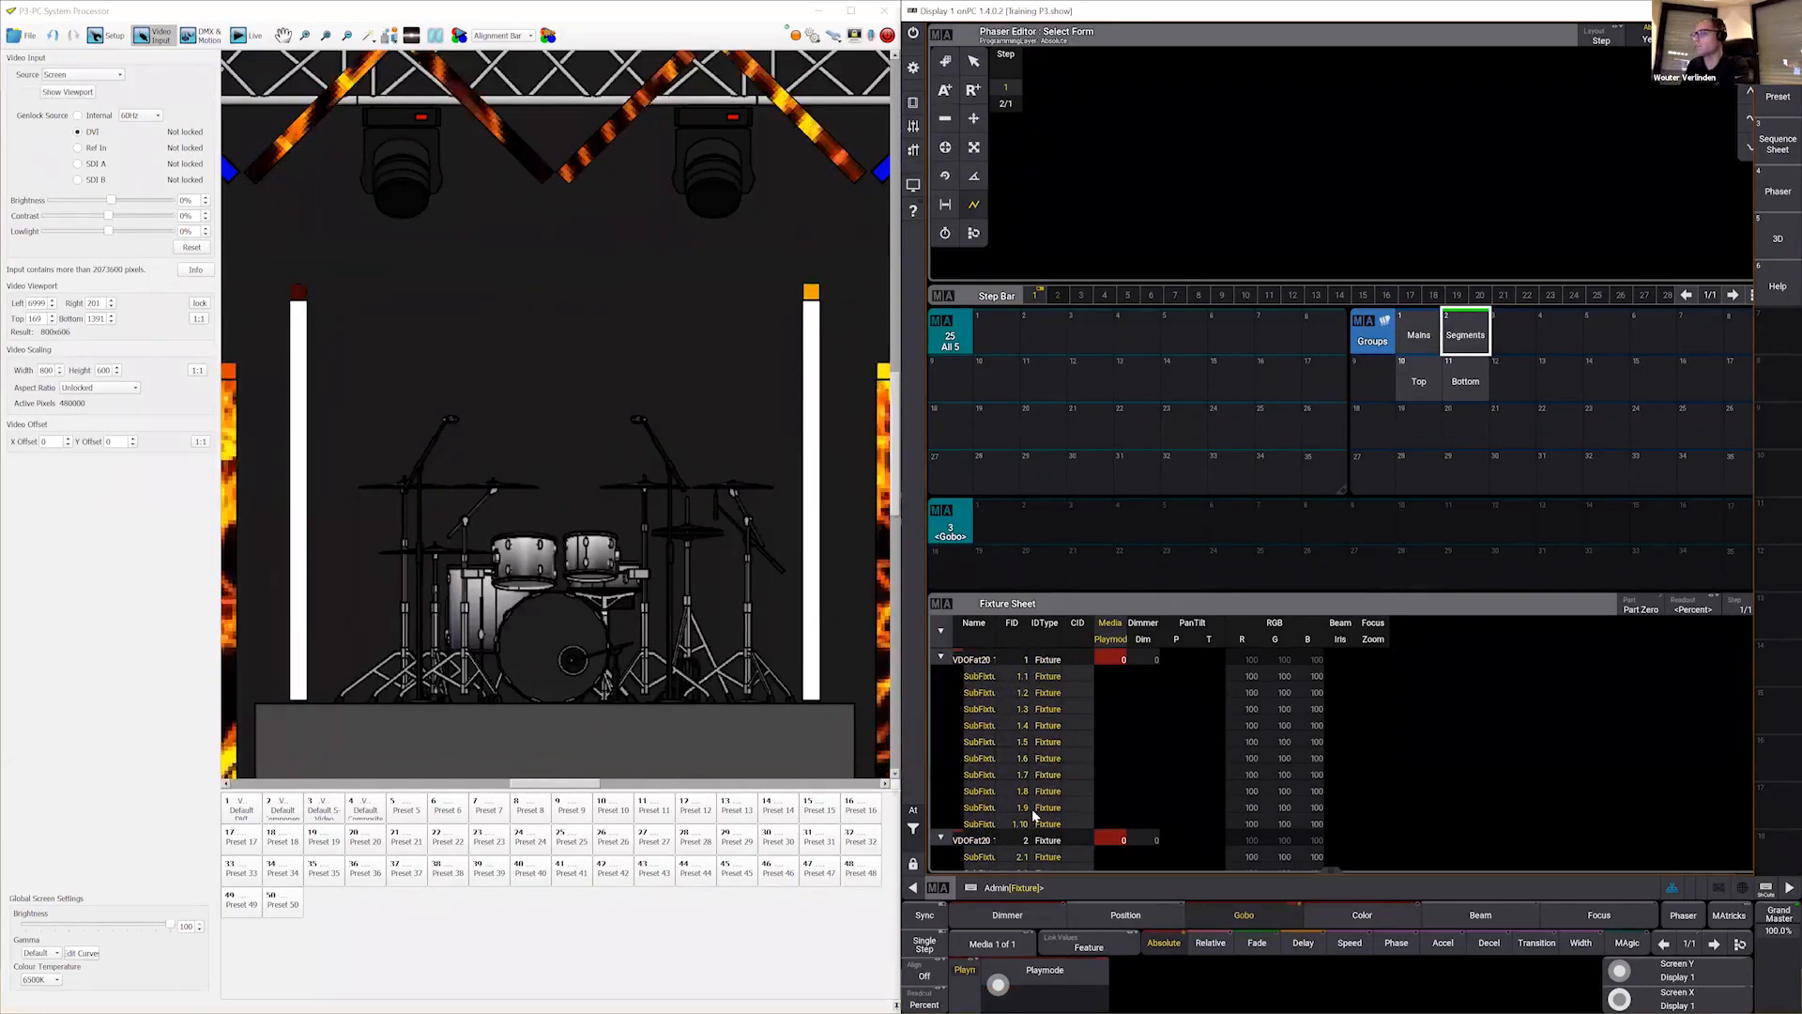
pyautogui.click(1383, 917)
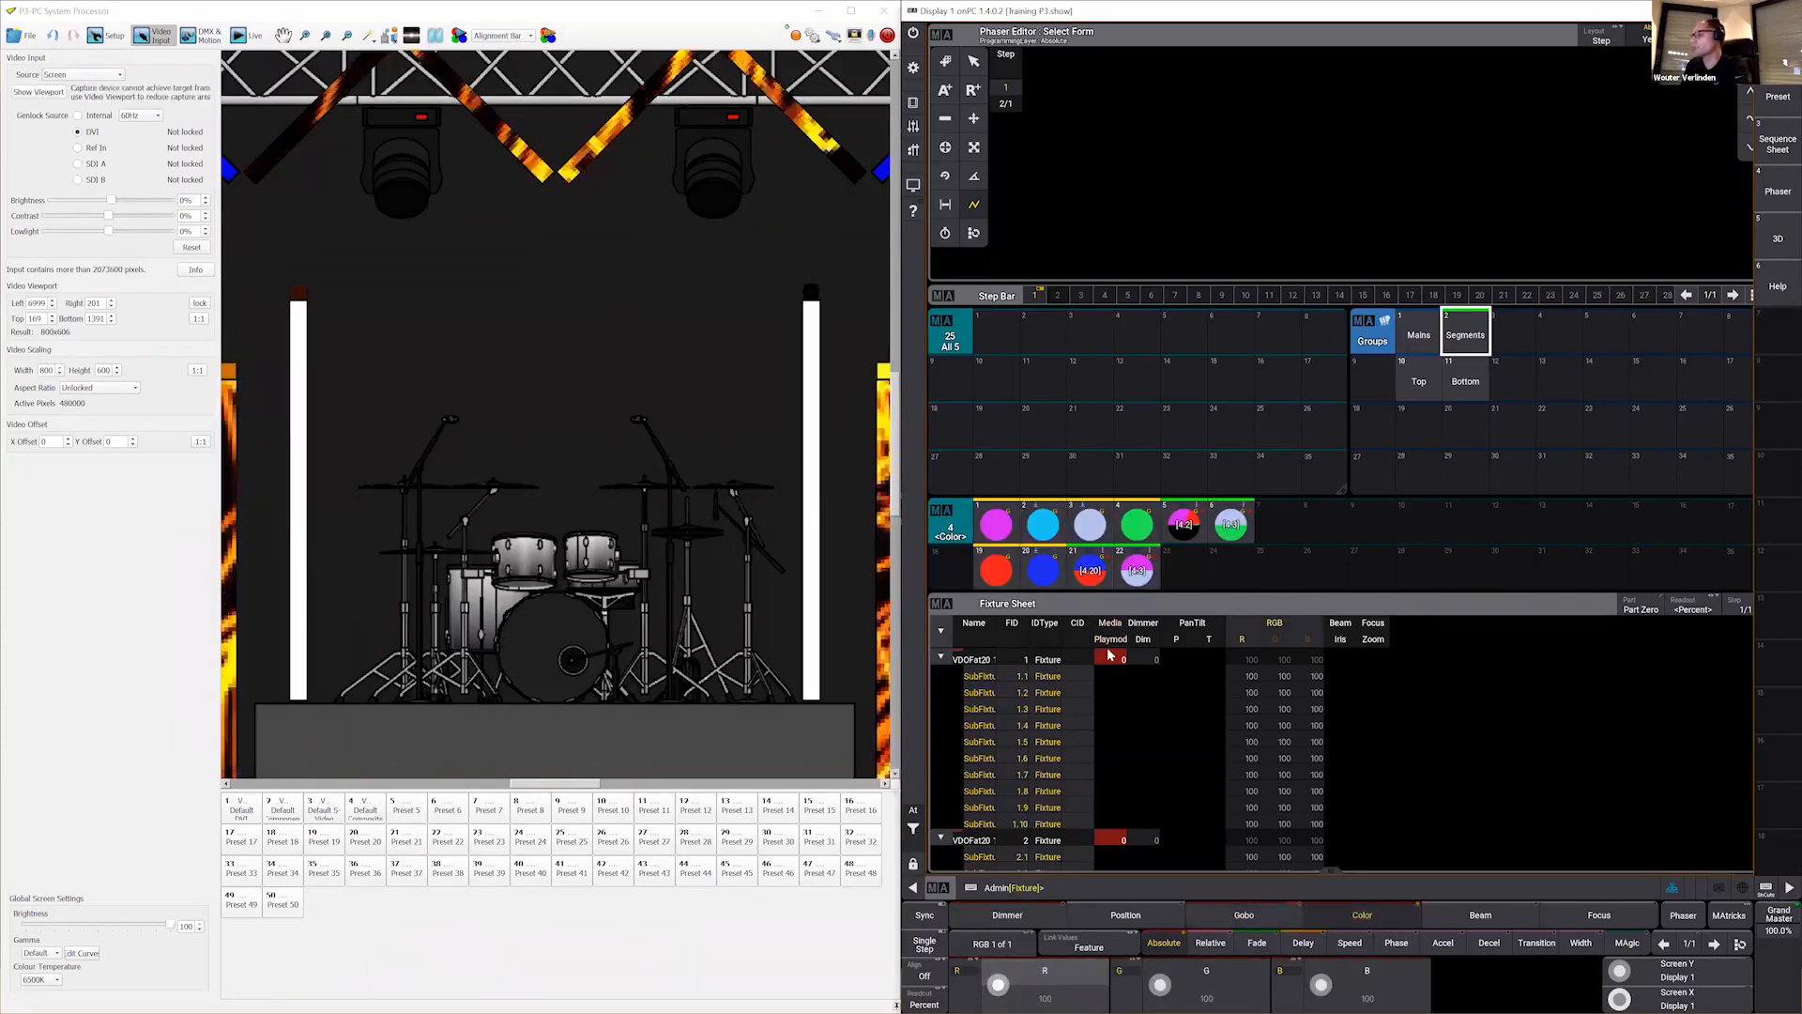
pyautogui.click(1054, 575)
pyautogui.click(999, 574)
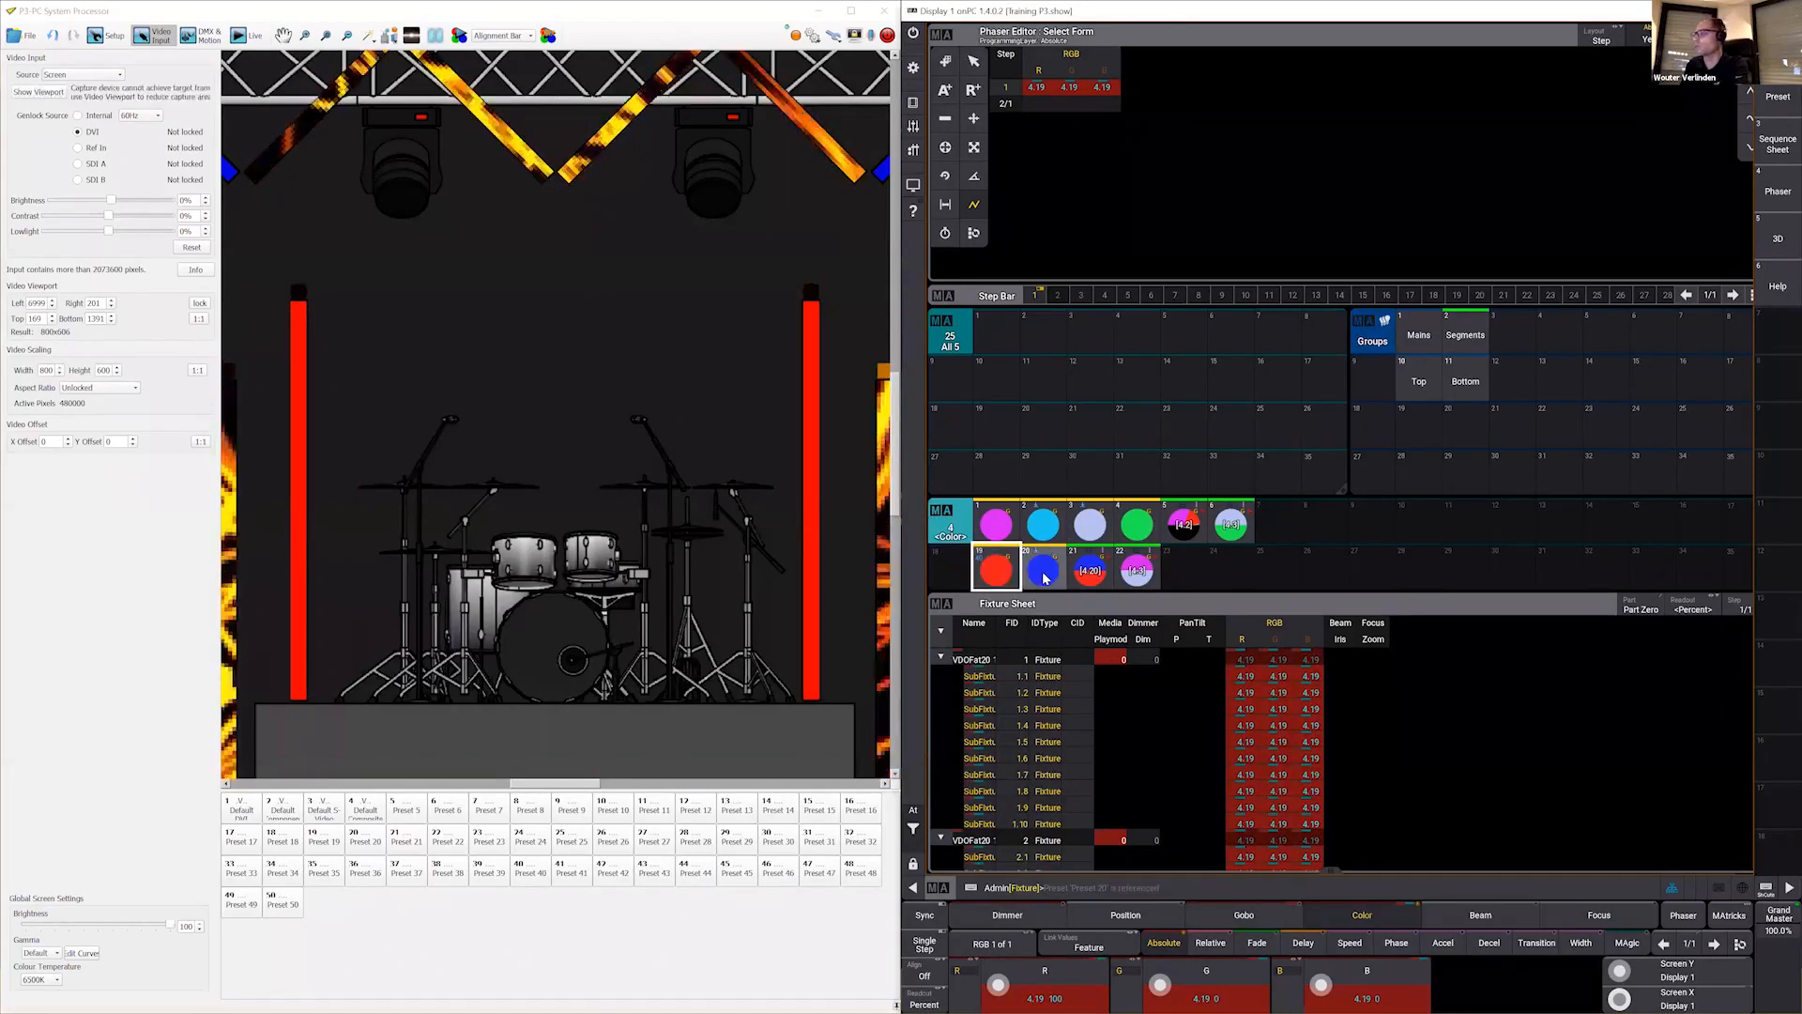
pyautogui.click(1042, 575)
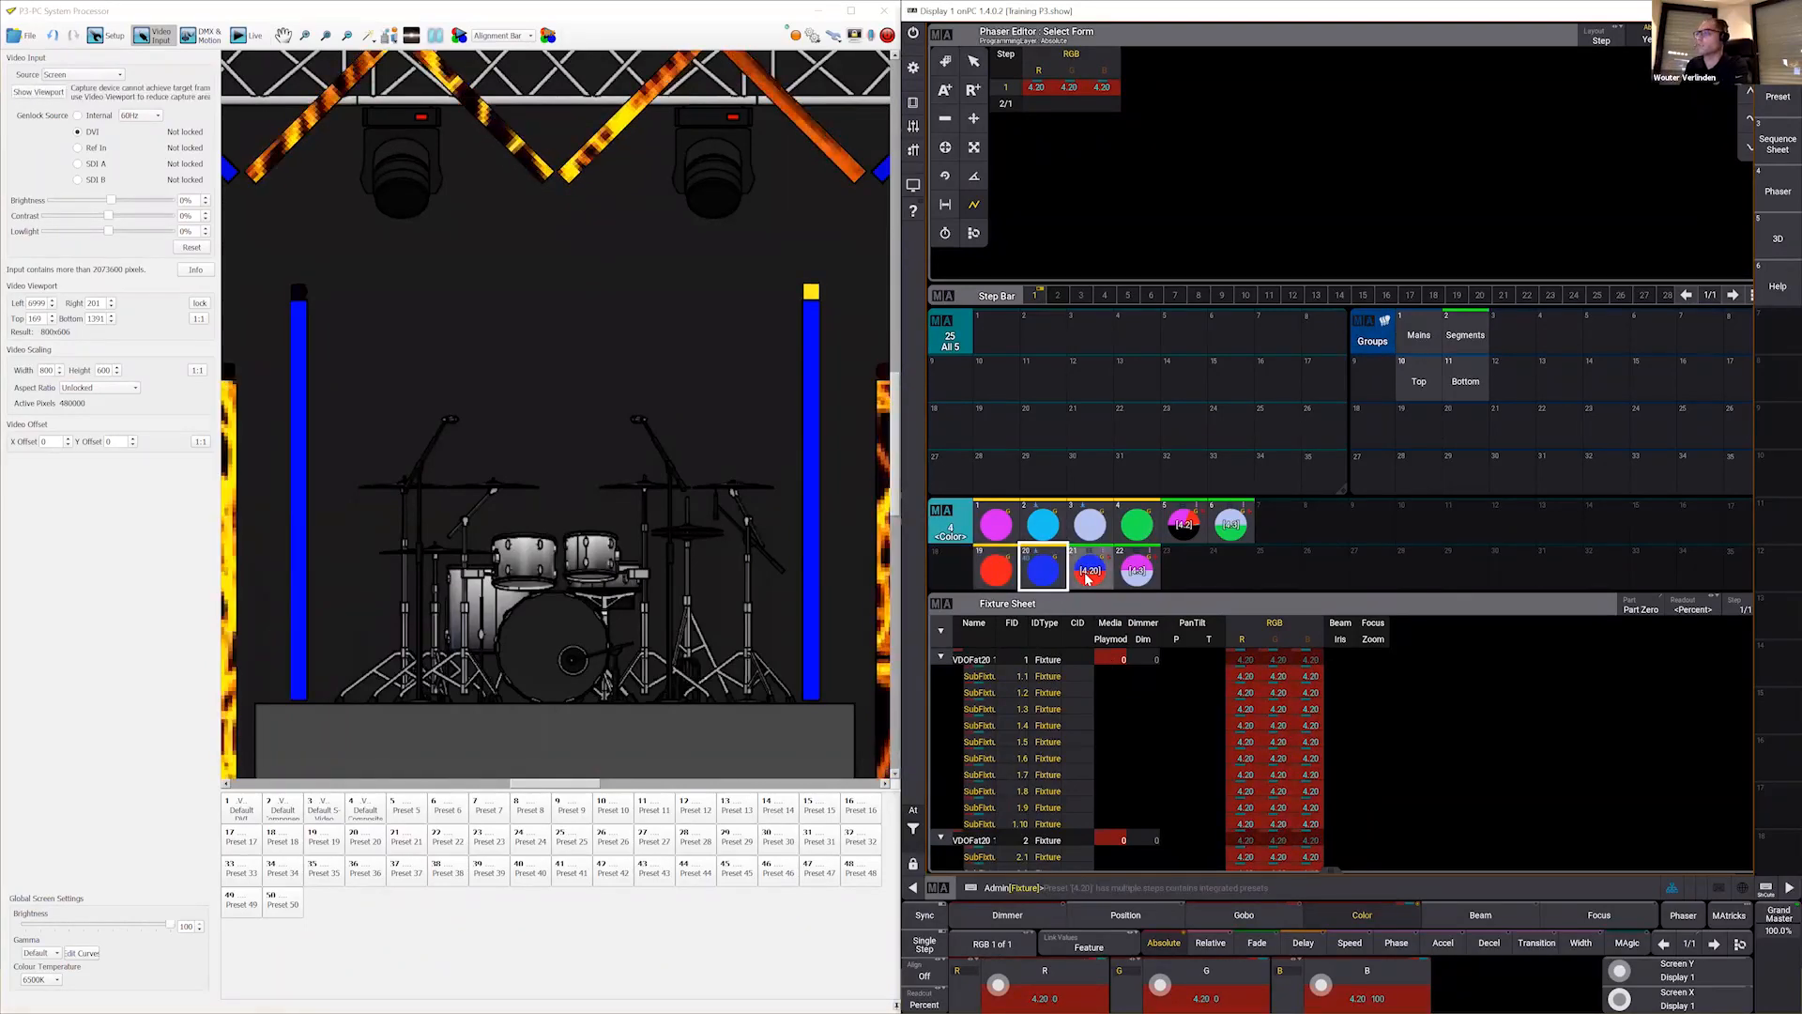
# Step: Run the red-and-blue color effect preset on the Segments group, and replace it with the magenta-and-white effect preset
pyautogui.click(1088, 575)
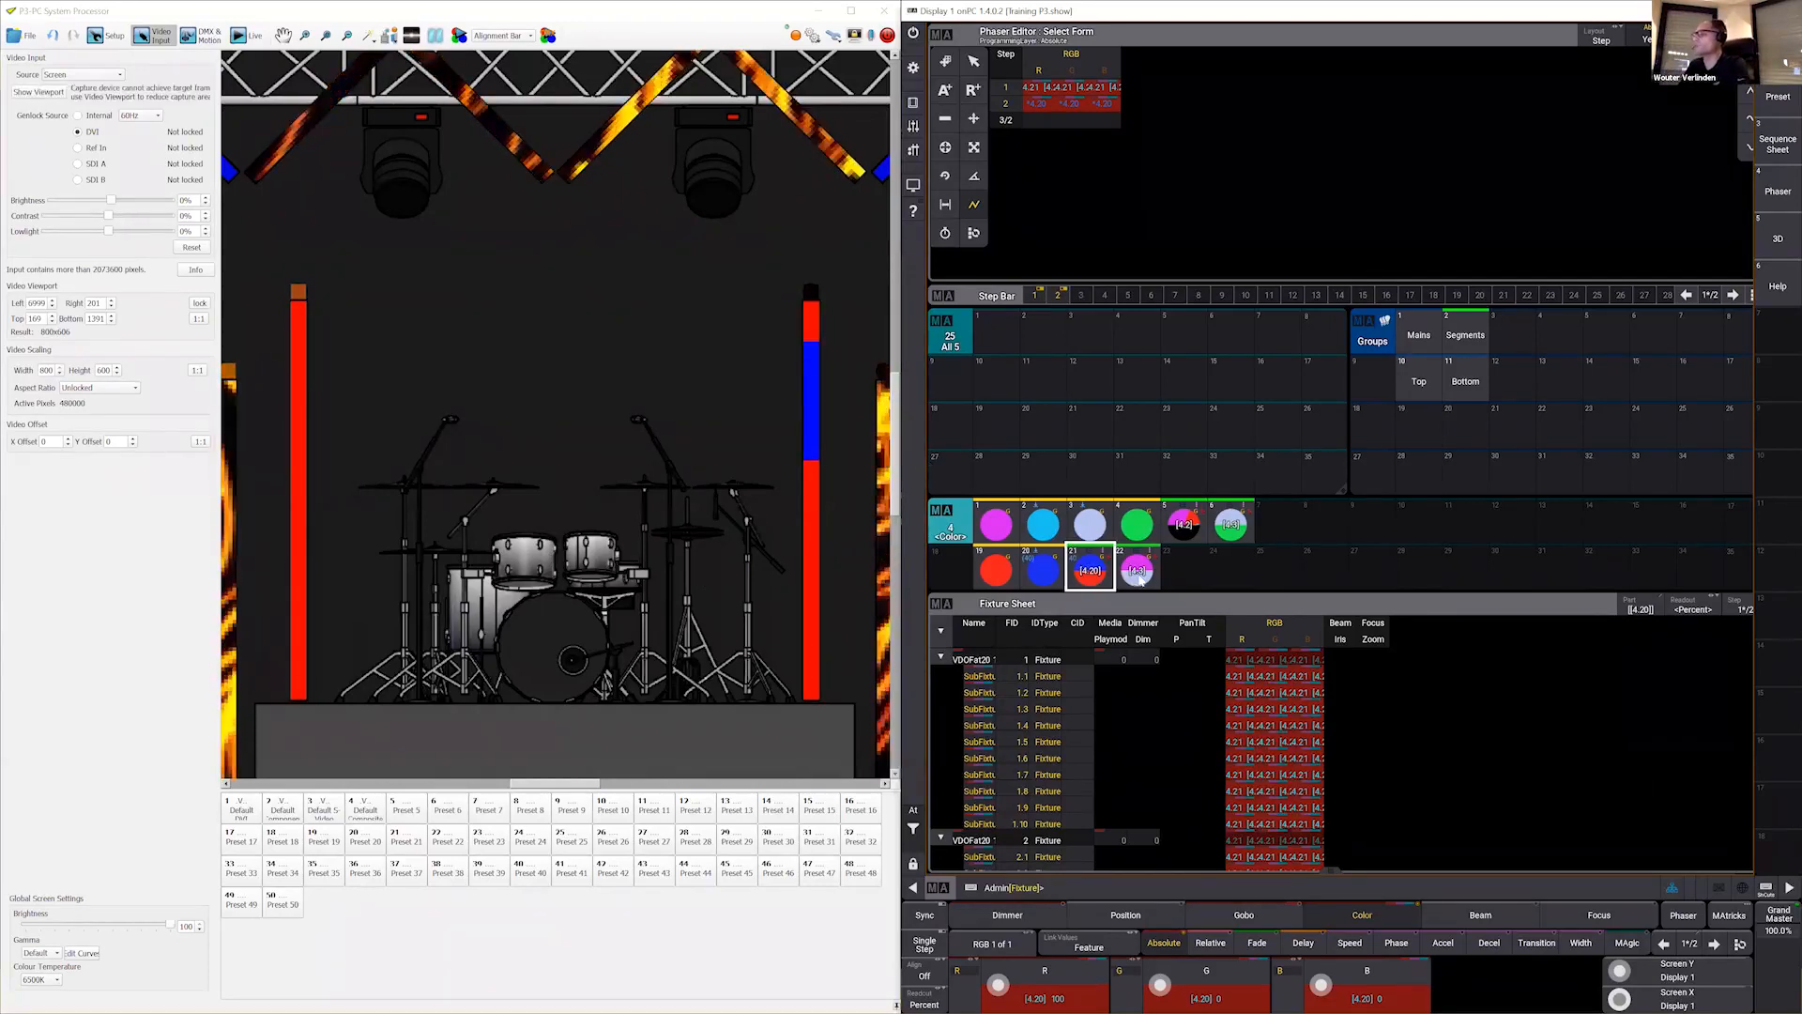
pyautogui.click(1139, 579)
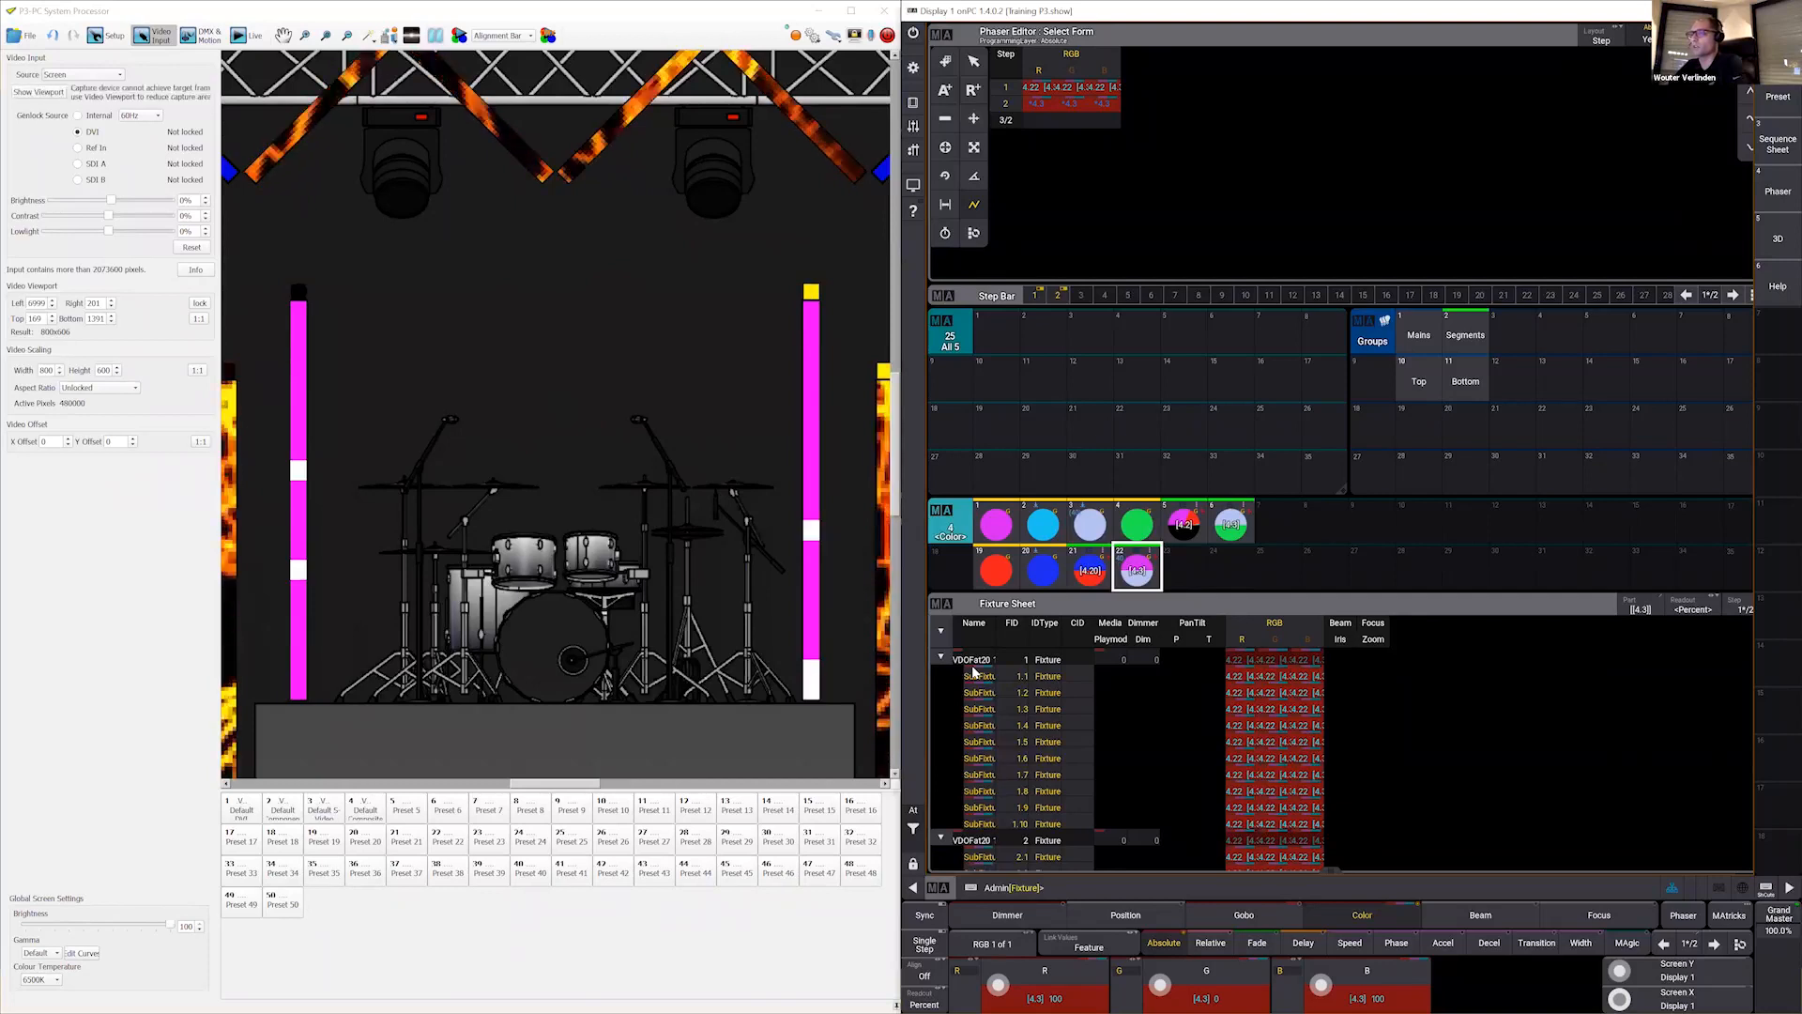
pyautogui.click(1090, 572)
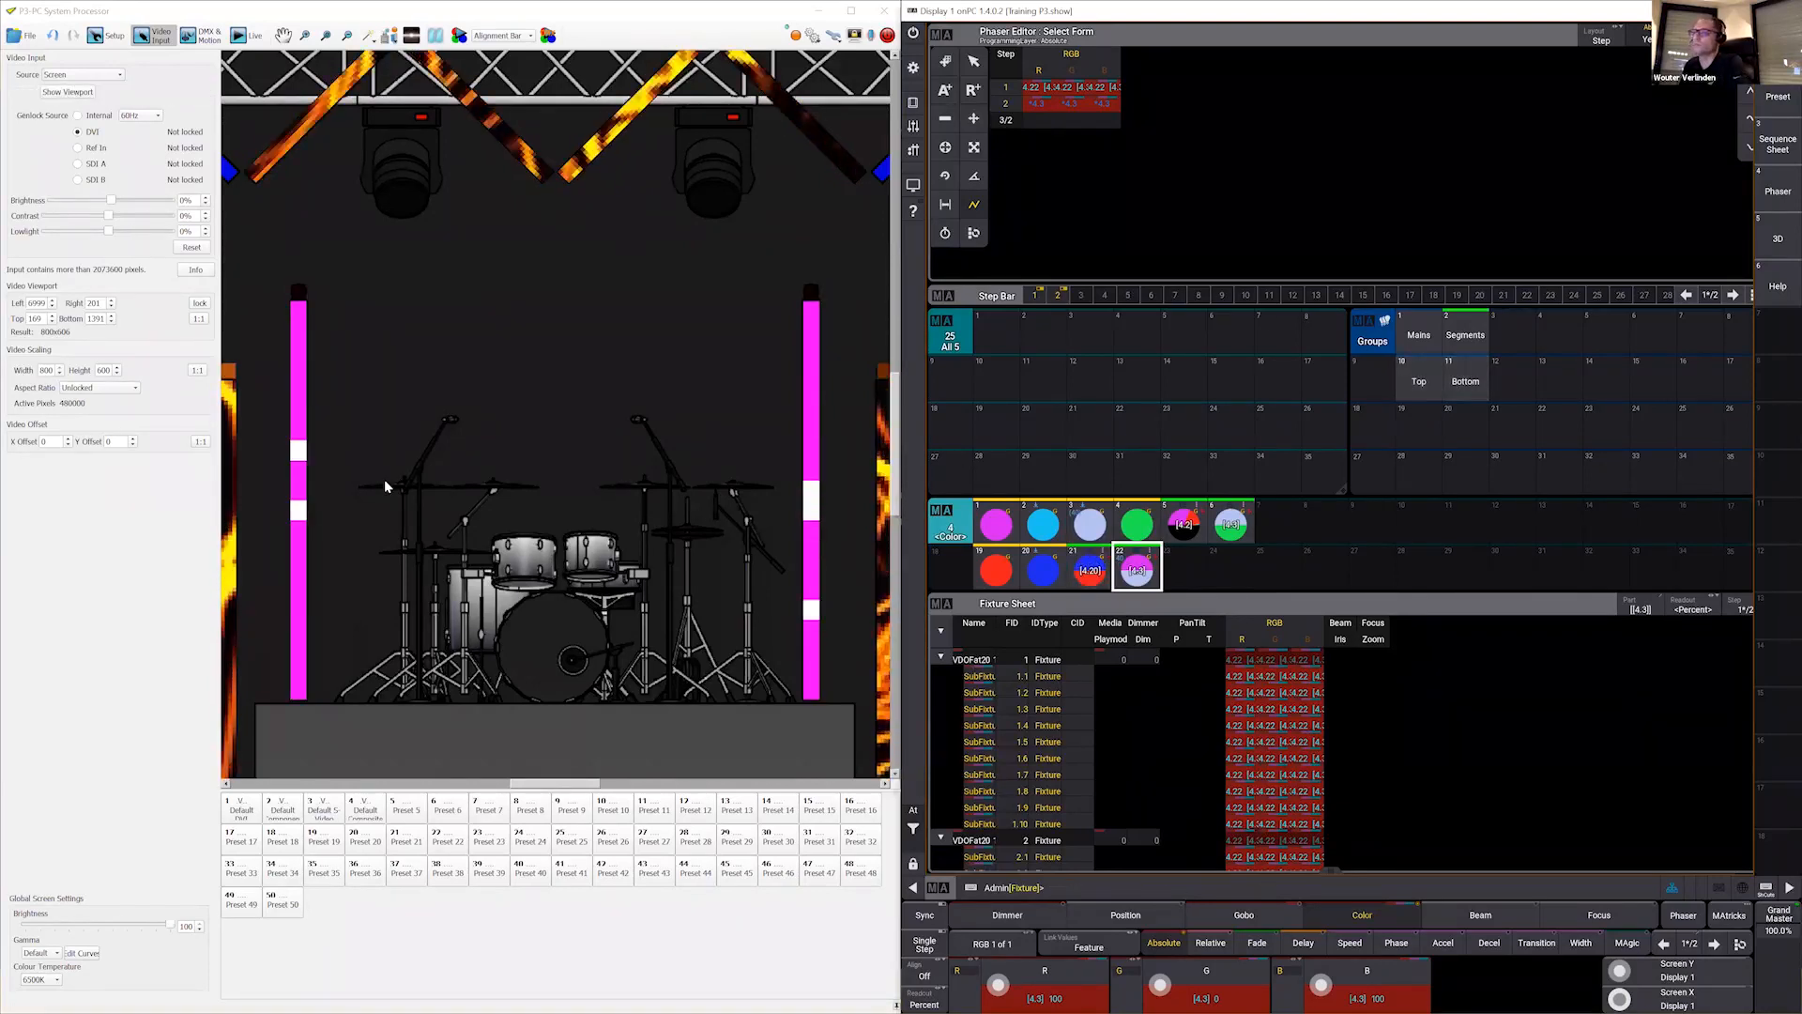
# Step: Select the Top group and set its Playmode to Video
pyautogui.click(1423, 388)
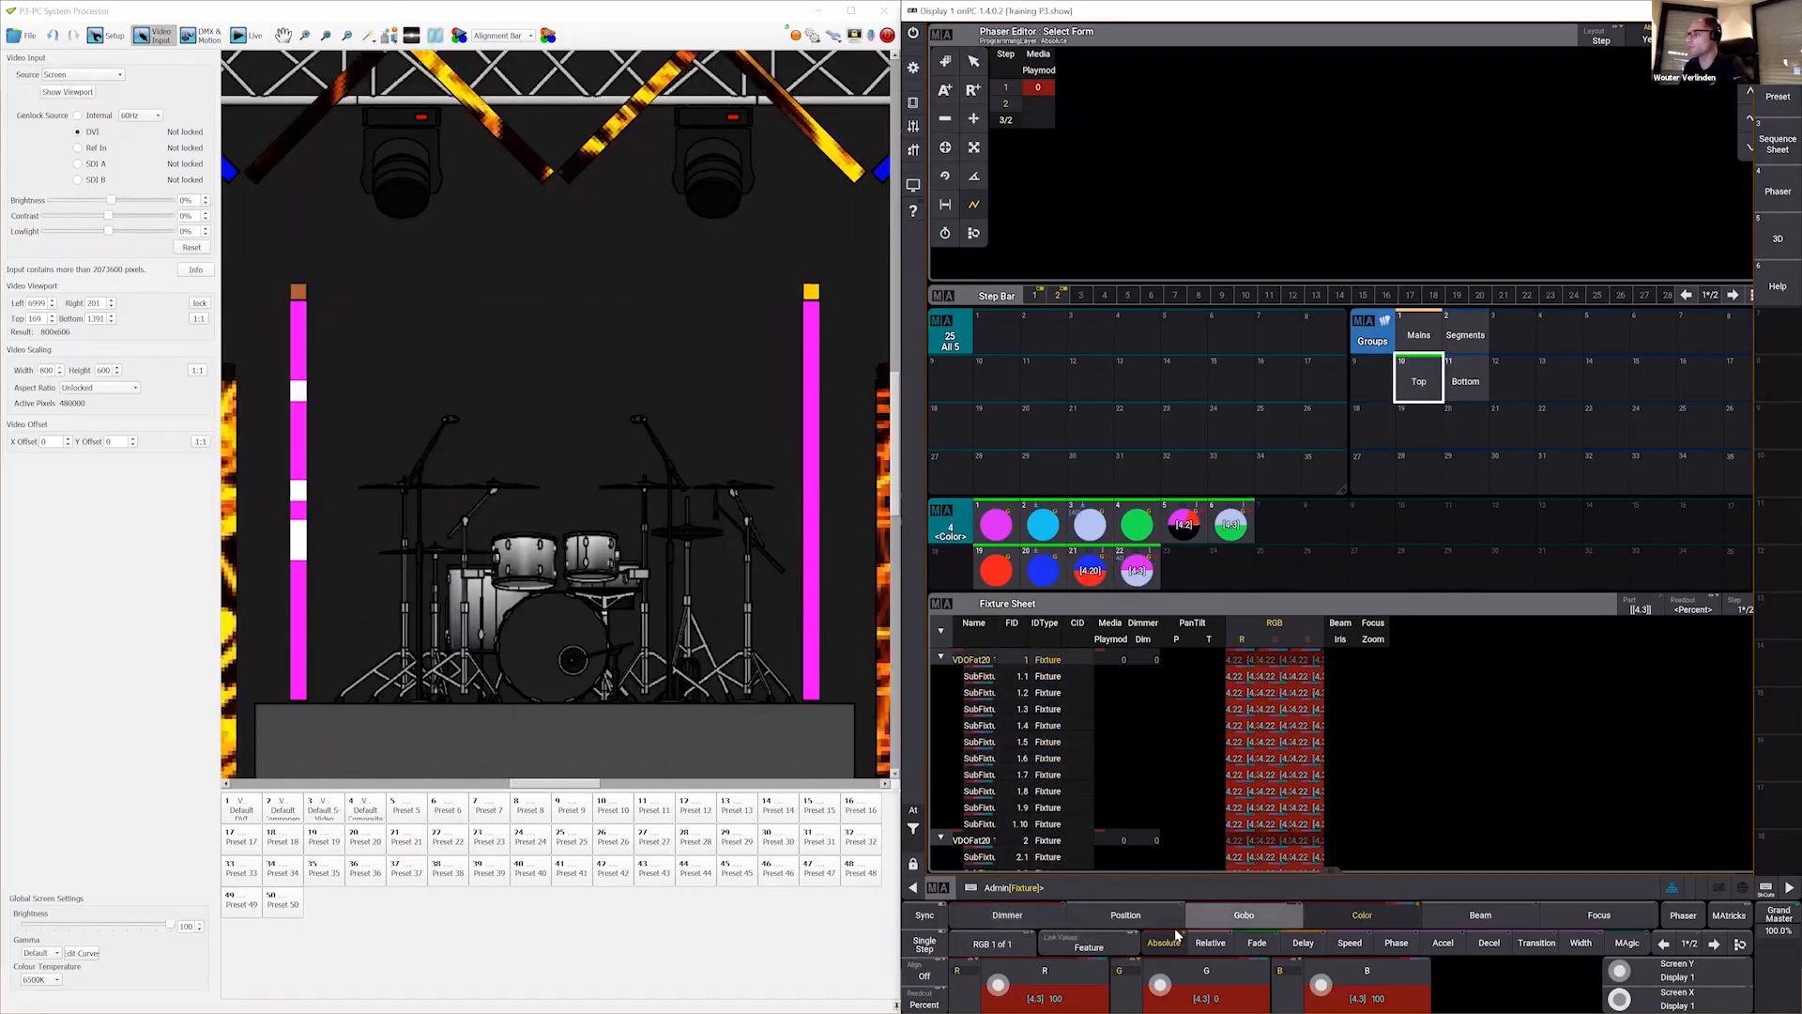
pyautogui.click(1220, 913)
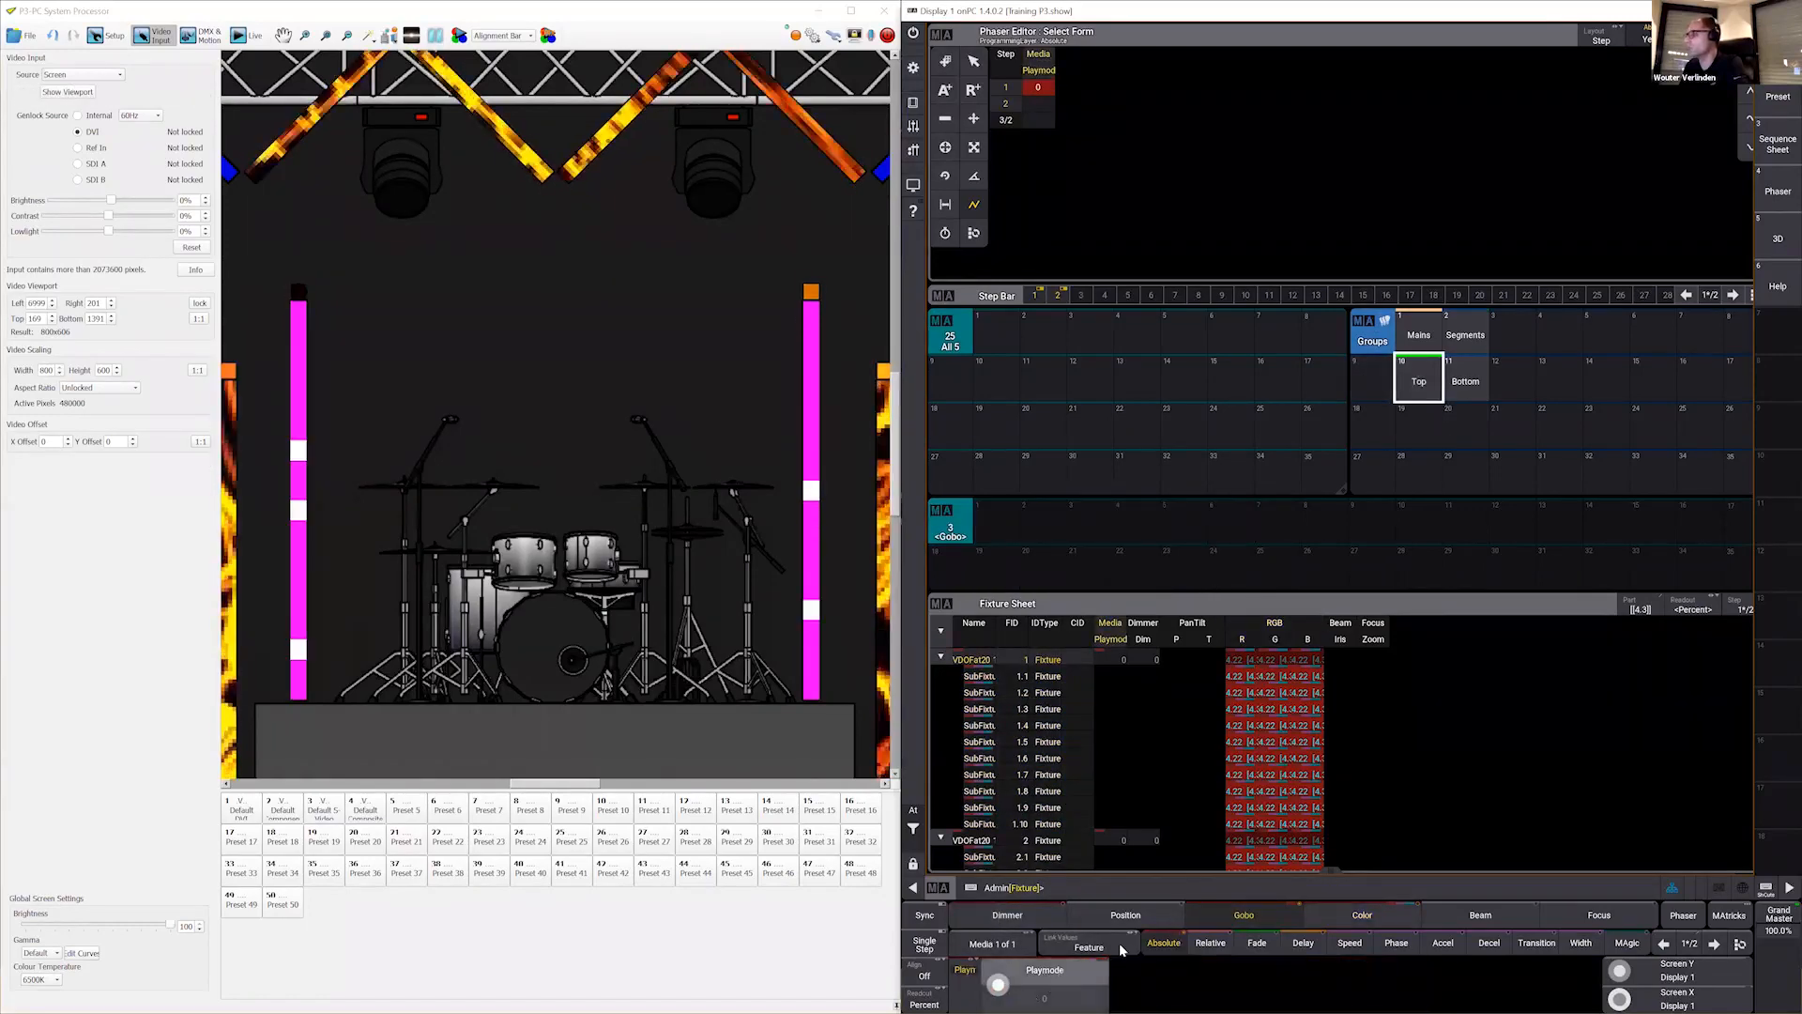
pyautogui.click(1045, 973)
pyautogui.click(1485, 470)
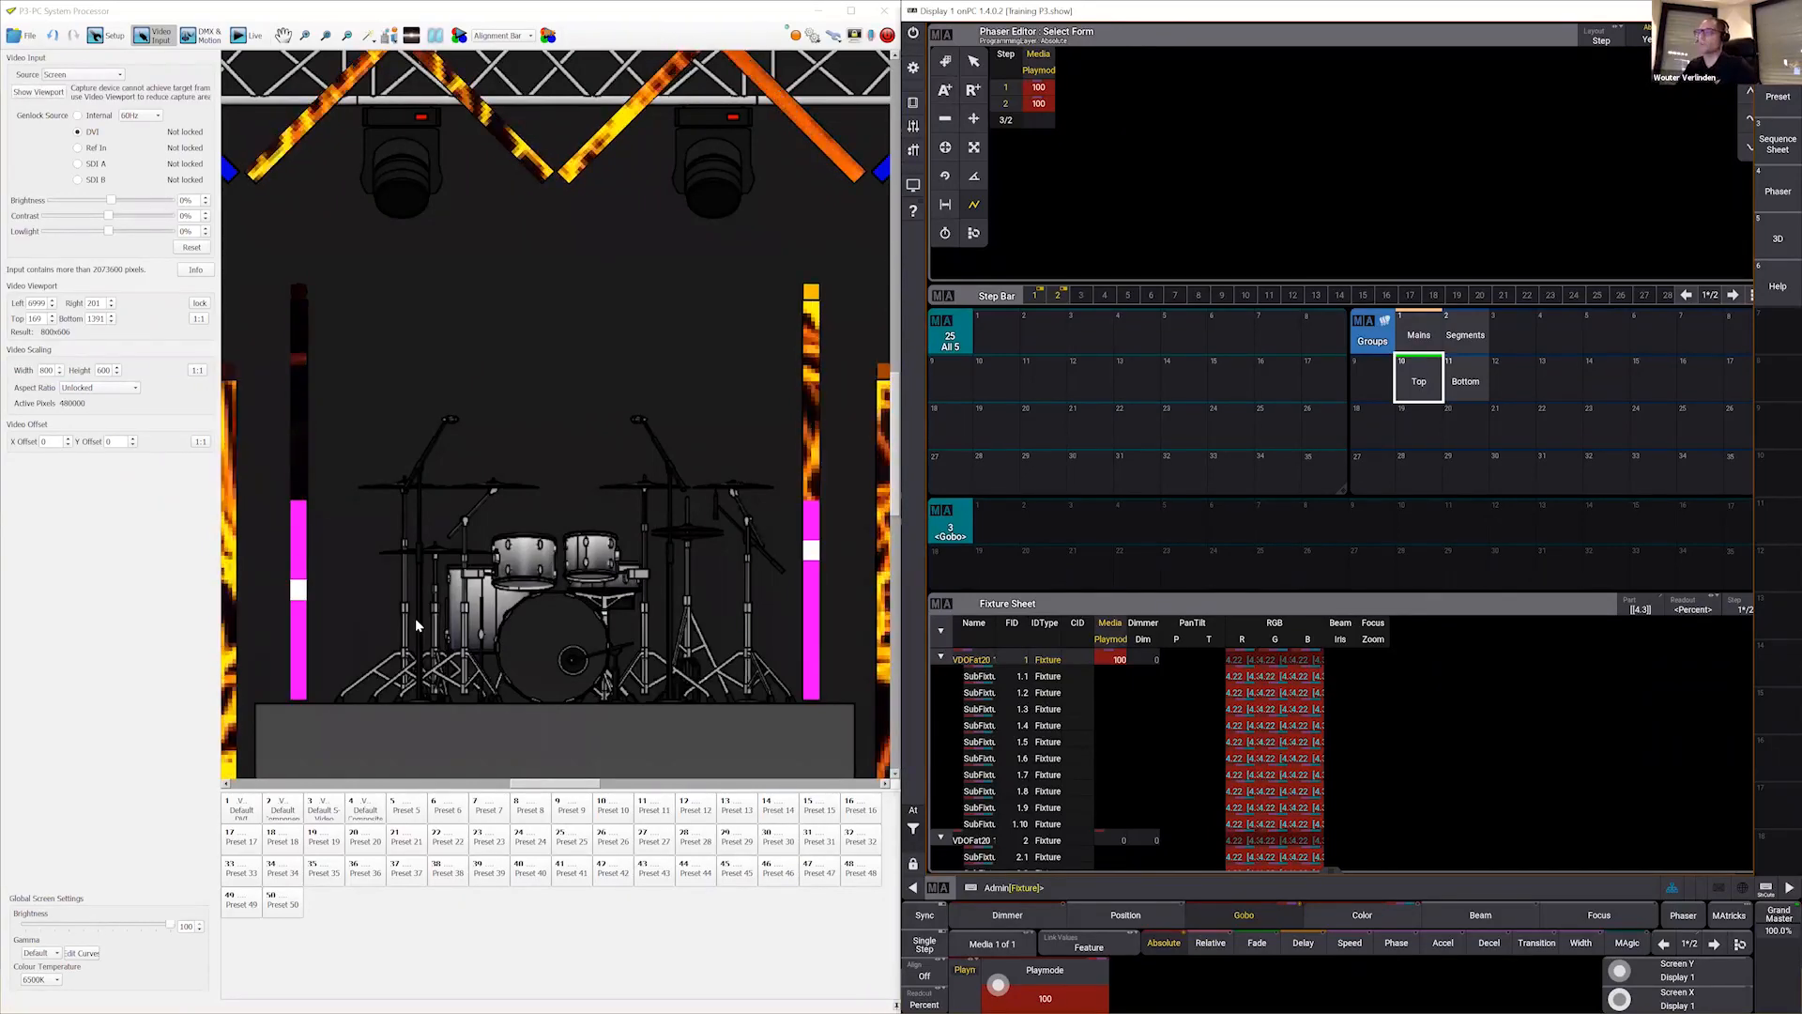
# Step: Show the whole stage layout in the P3 workspace, and switch to the PowerPoint slide show
pyautogui.scroll(-5, 463, 503)
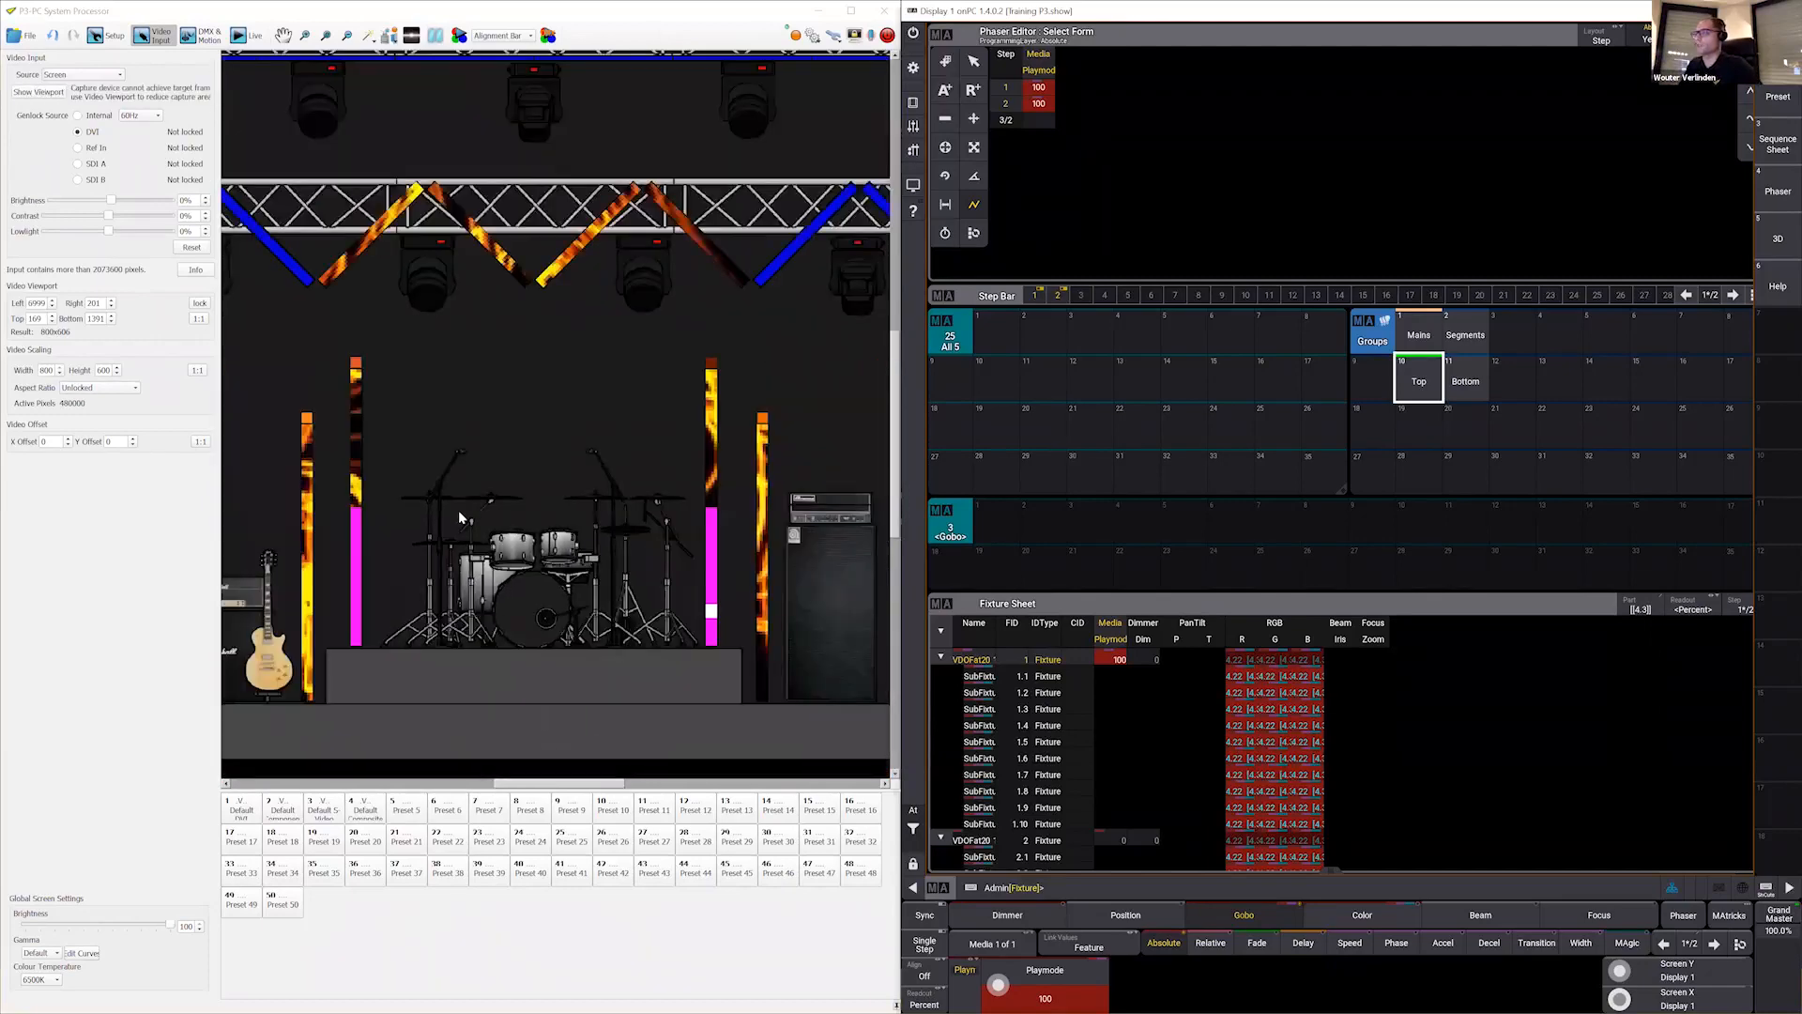
pyautogui.scroll(-1, 394, 542)
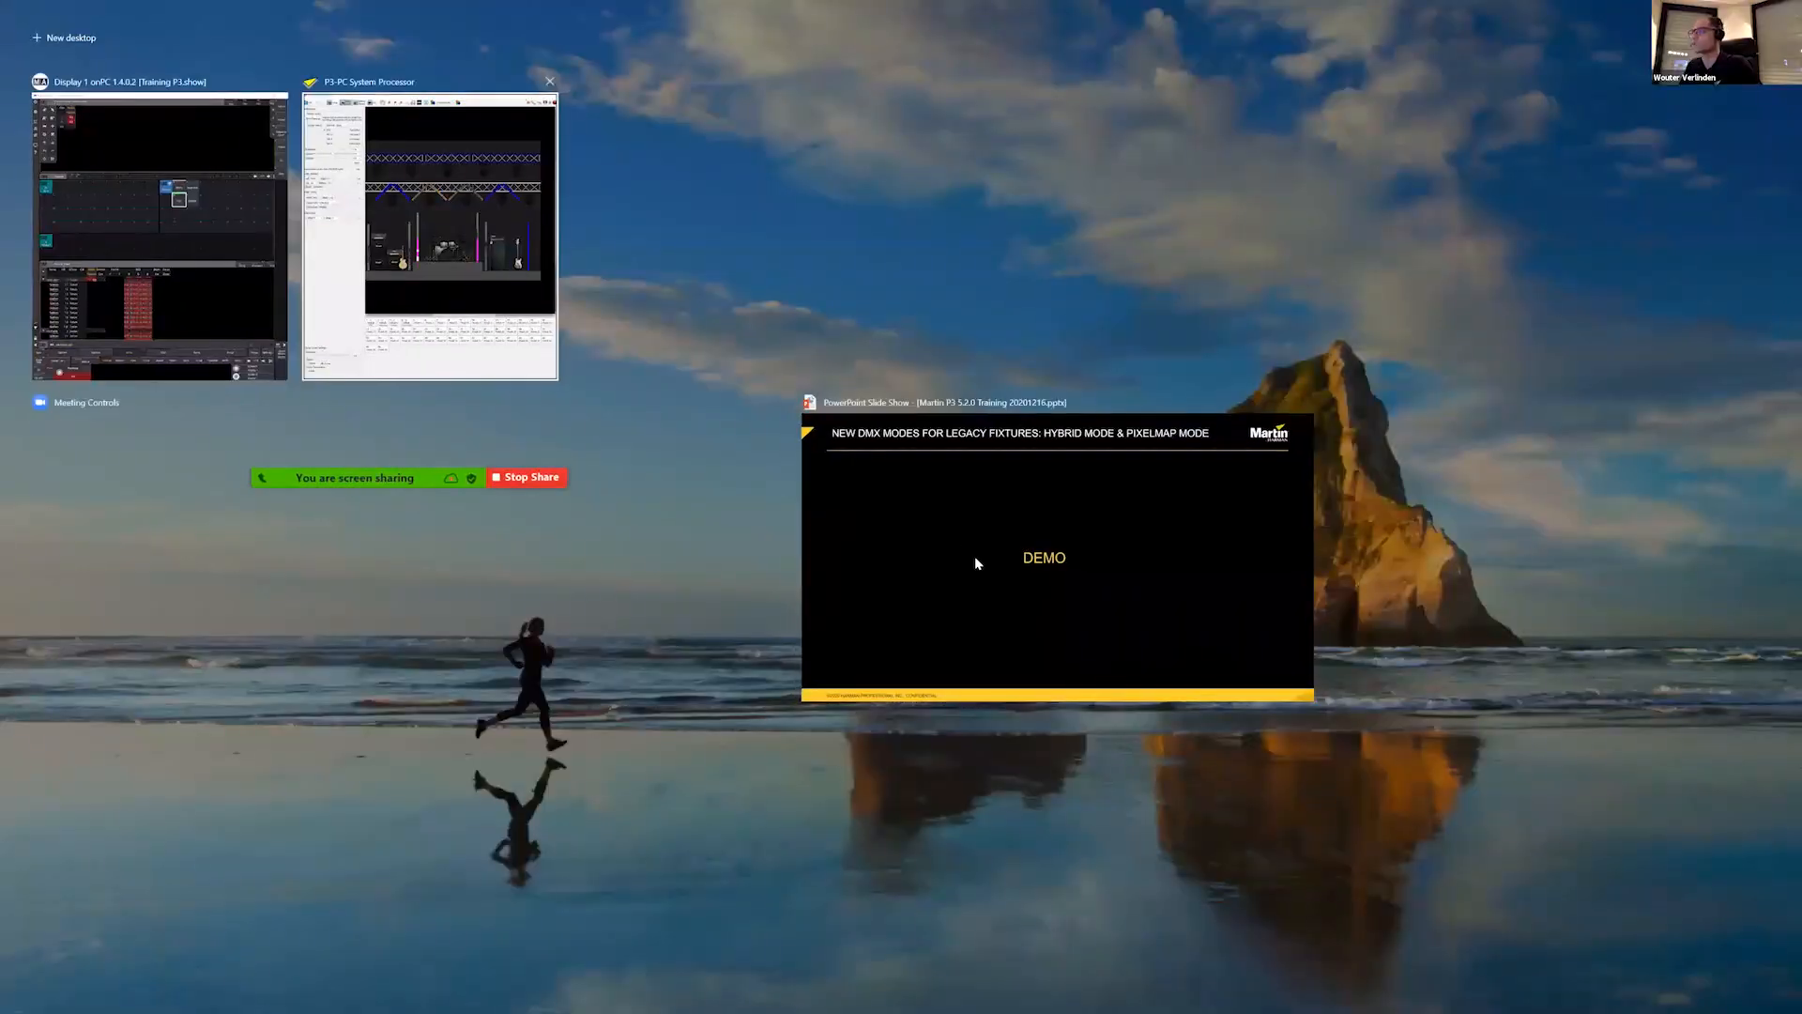
pyautogui.doubleClick(825, 603)
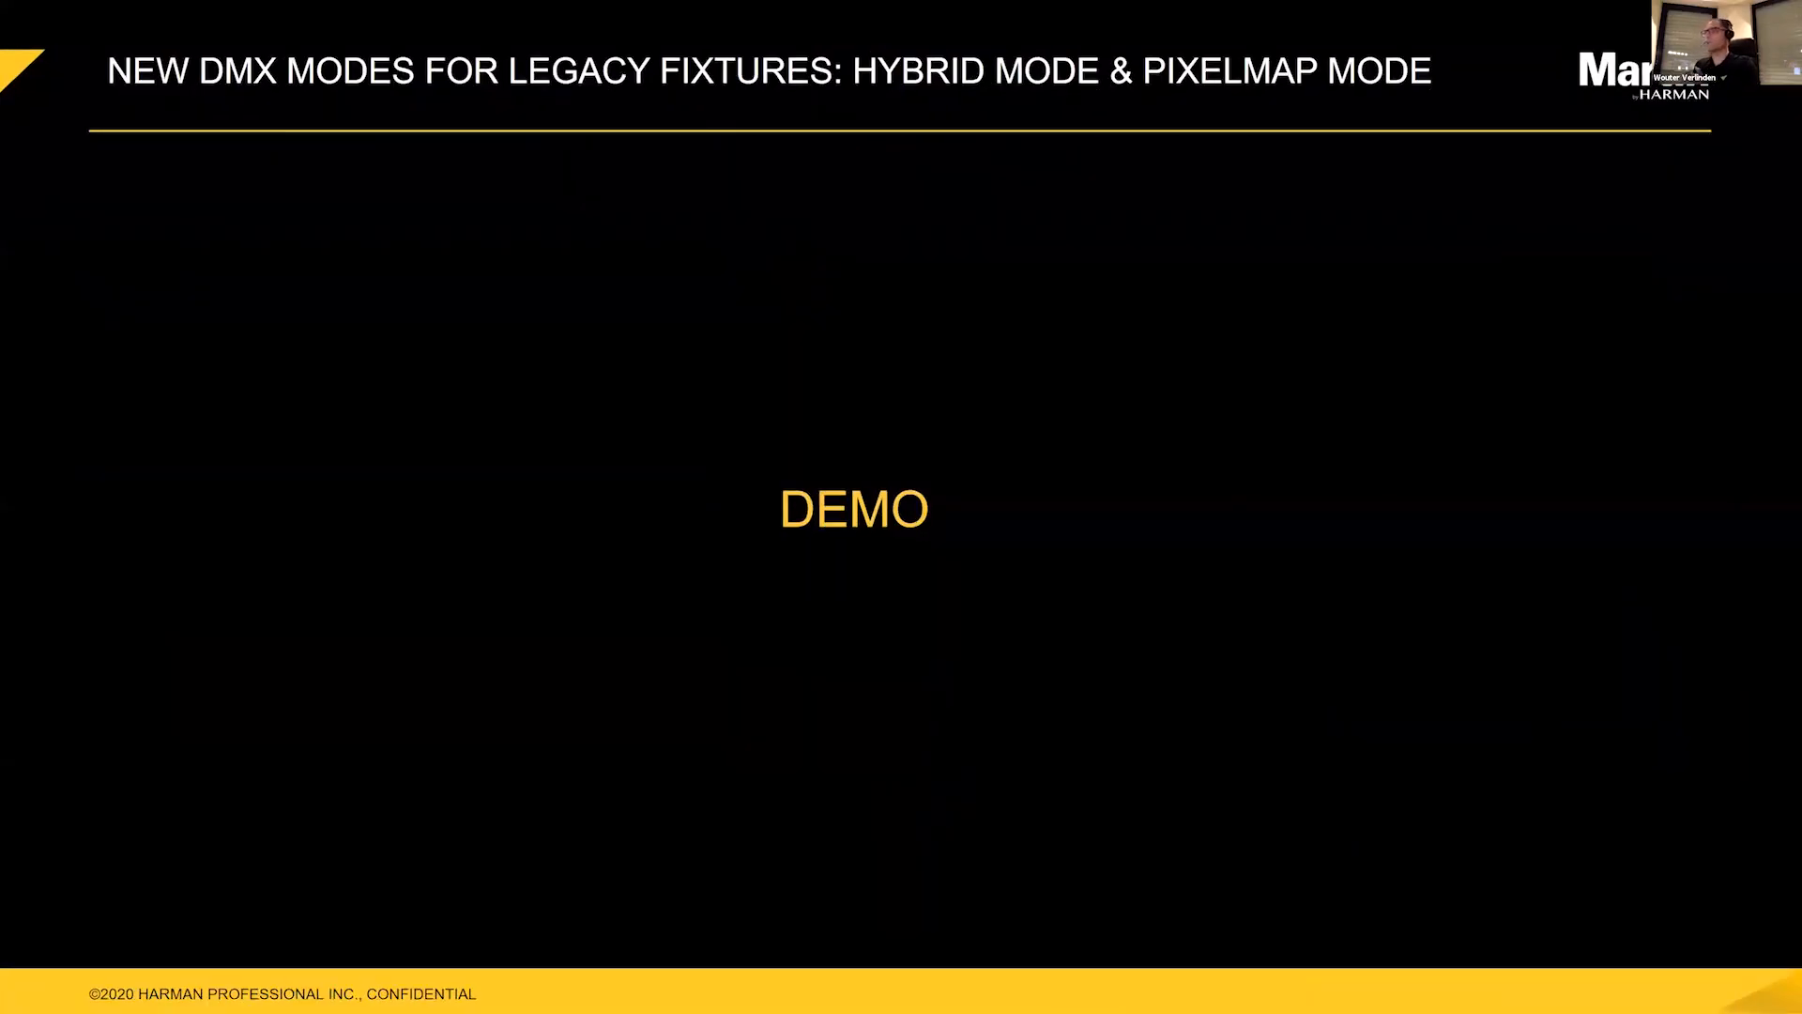